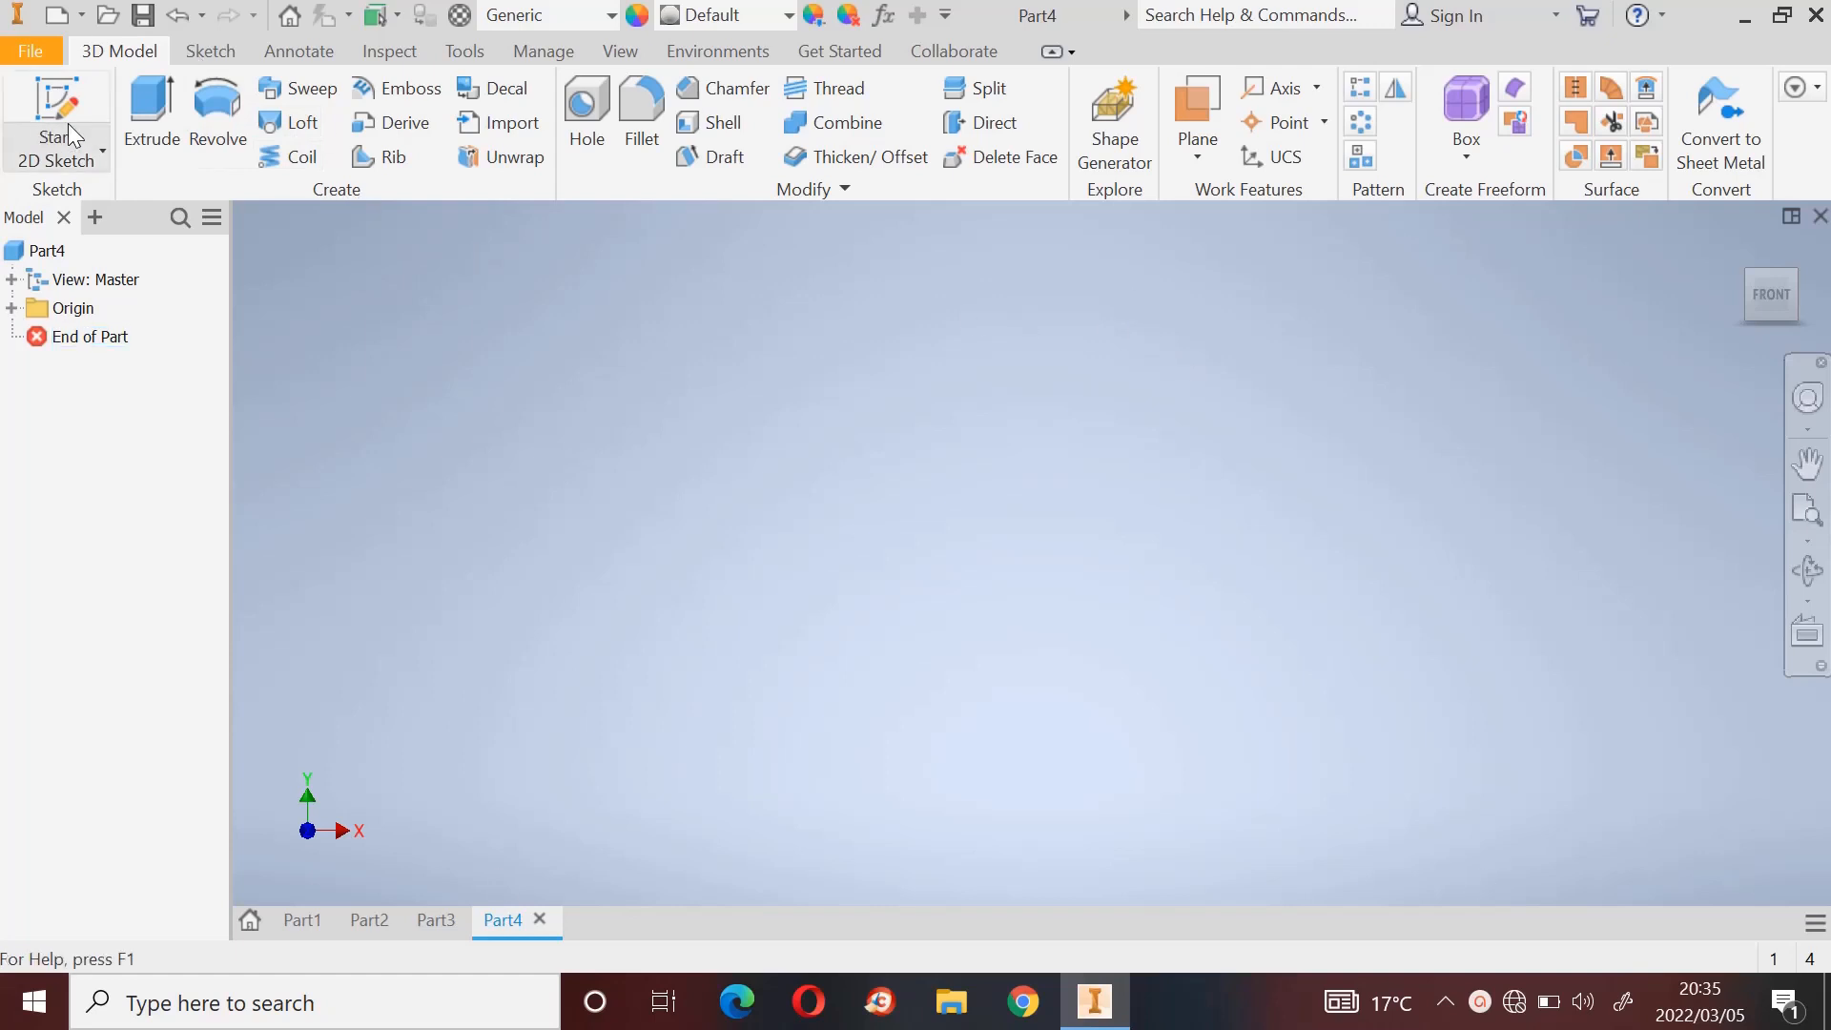
Step: Sketch a six-sided polygon centred on the origin on the XZ plane, about 0.95 in across flats
click(203, 44)
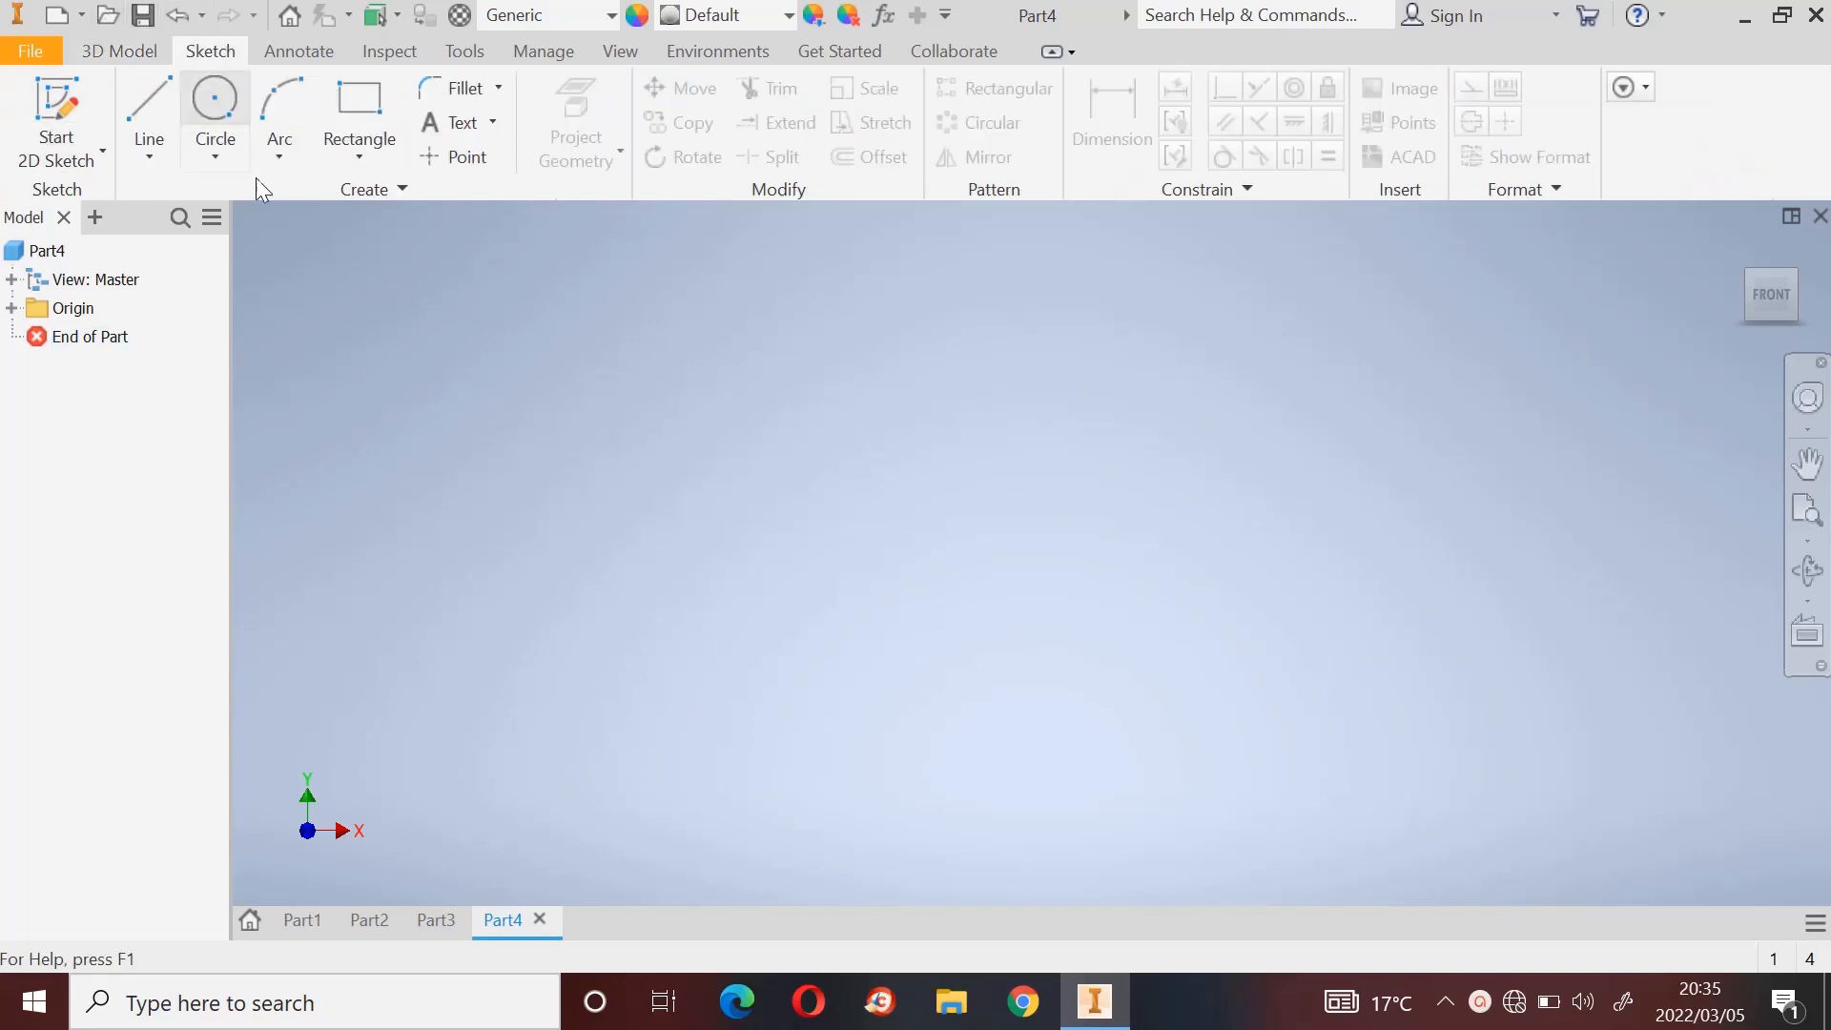
click(368, 161)
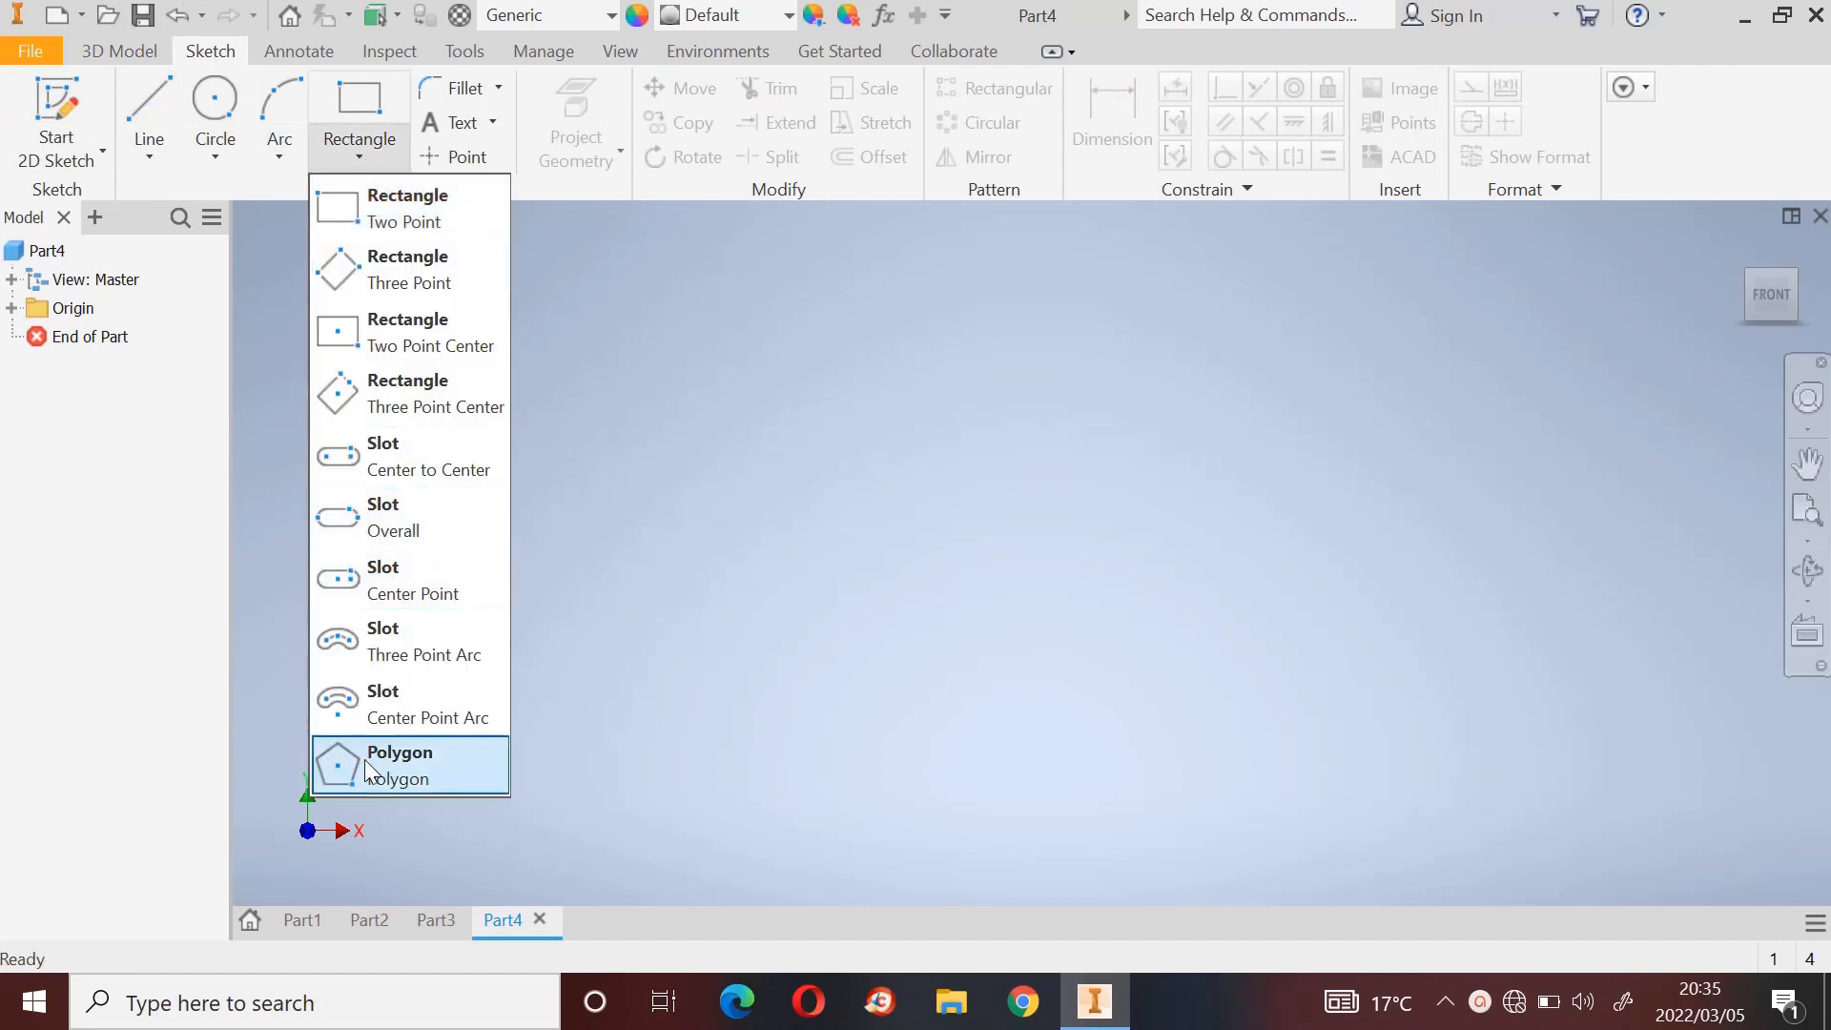
click(526, 727)
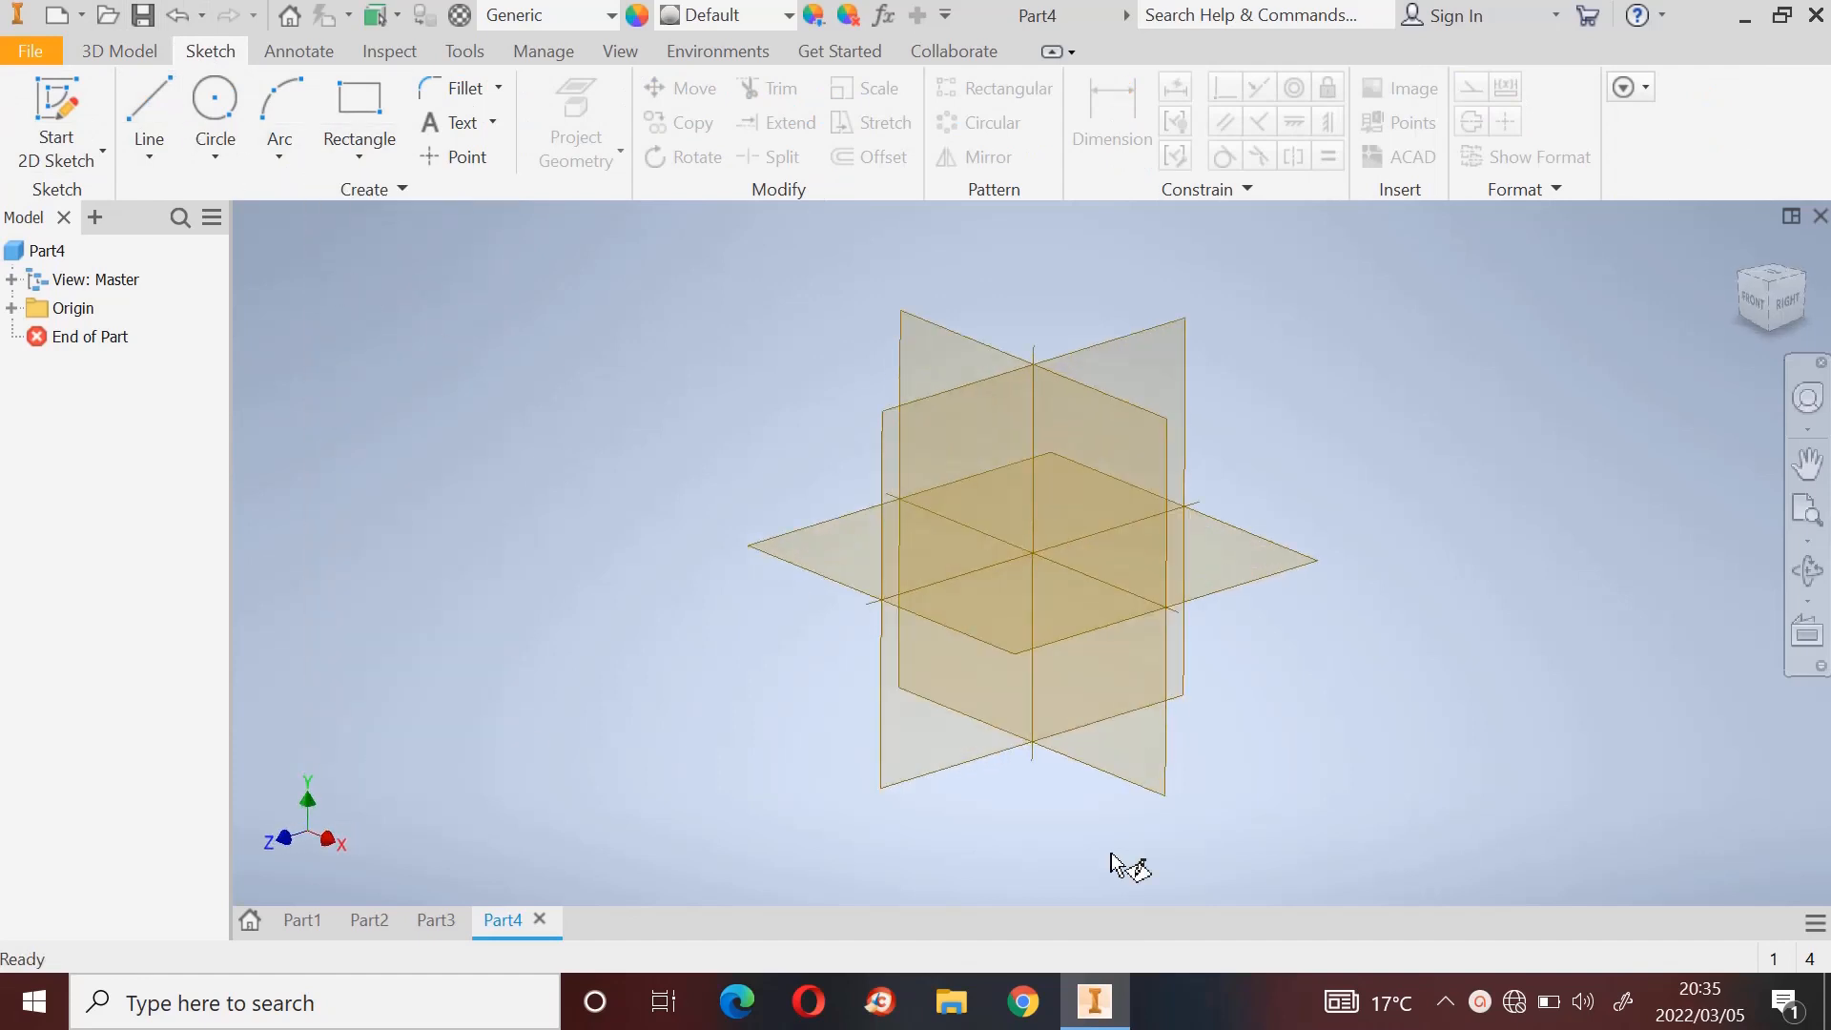
click(1016, 612)
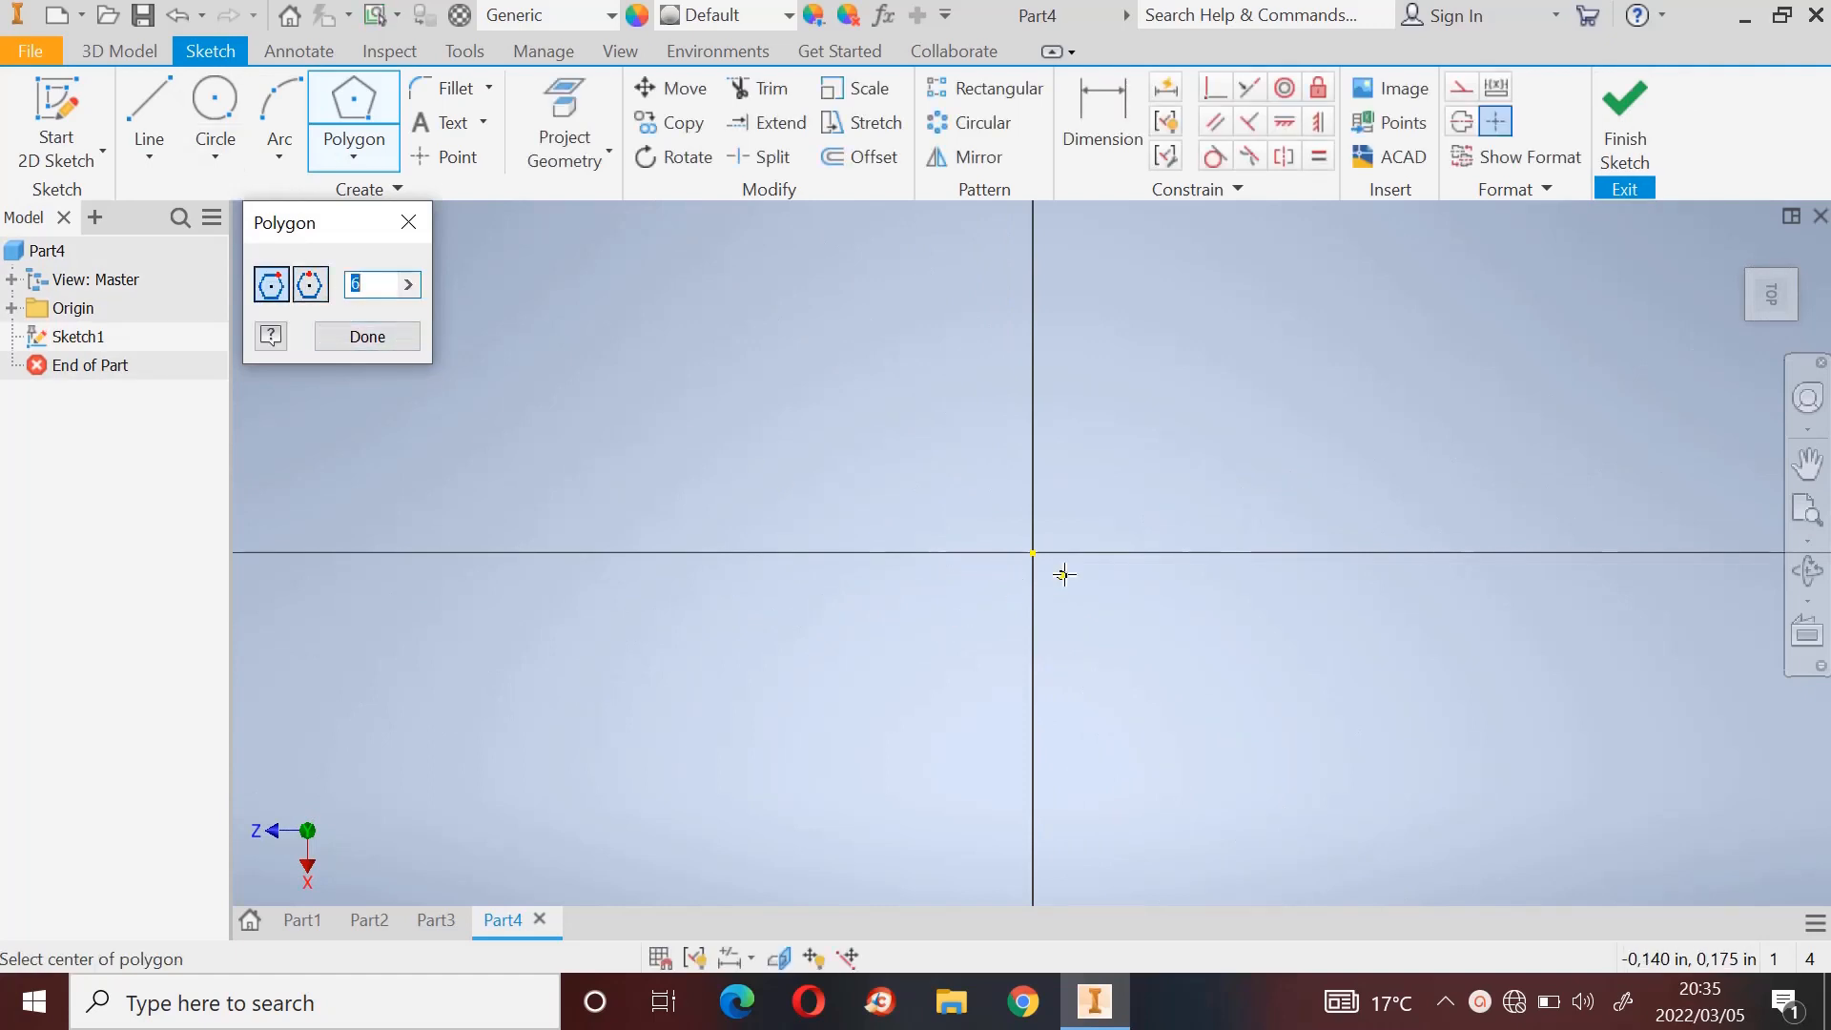
click(1036, 552)
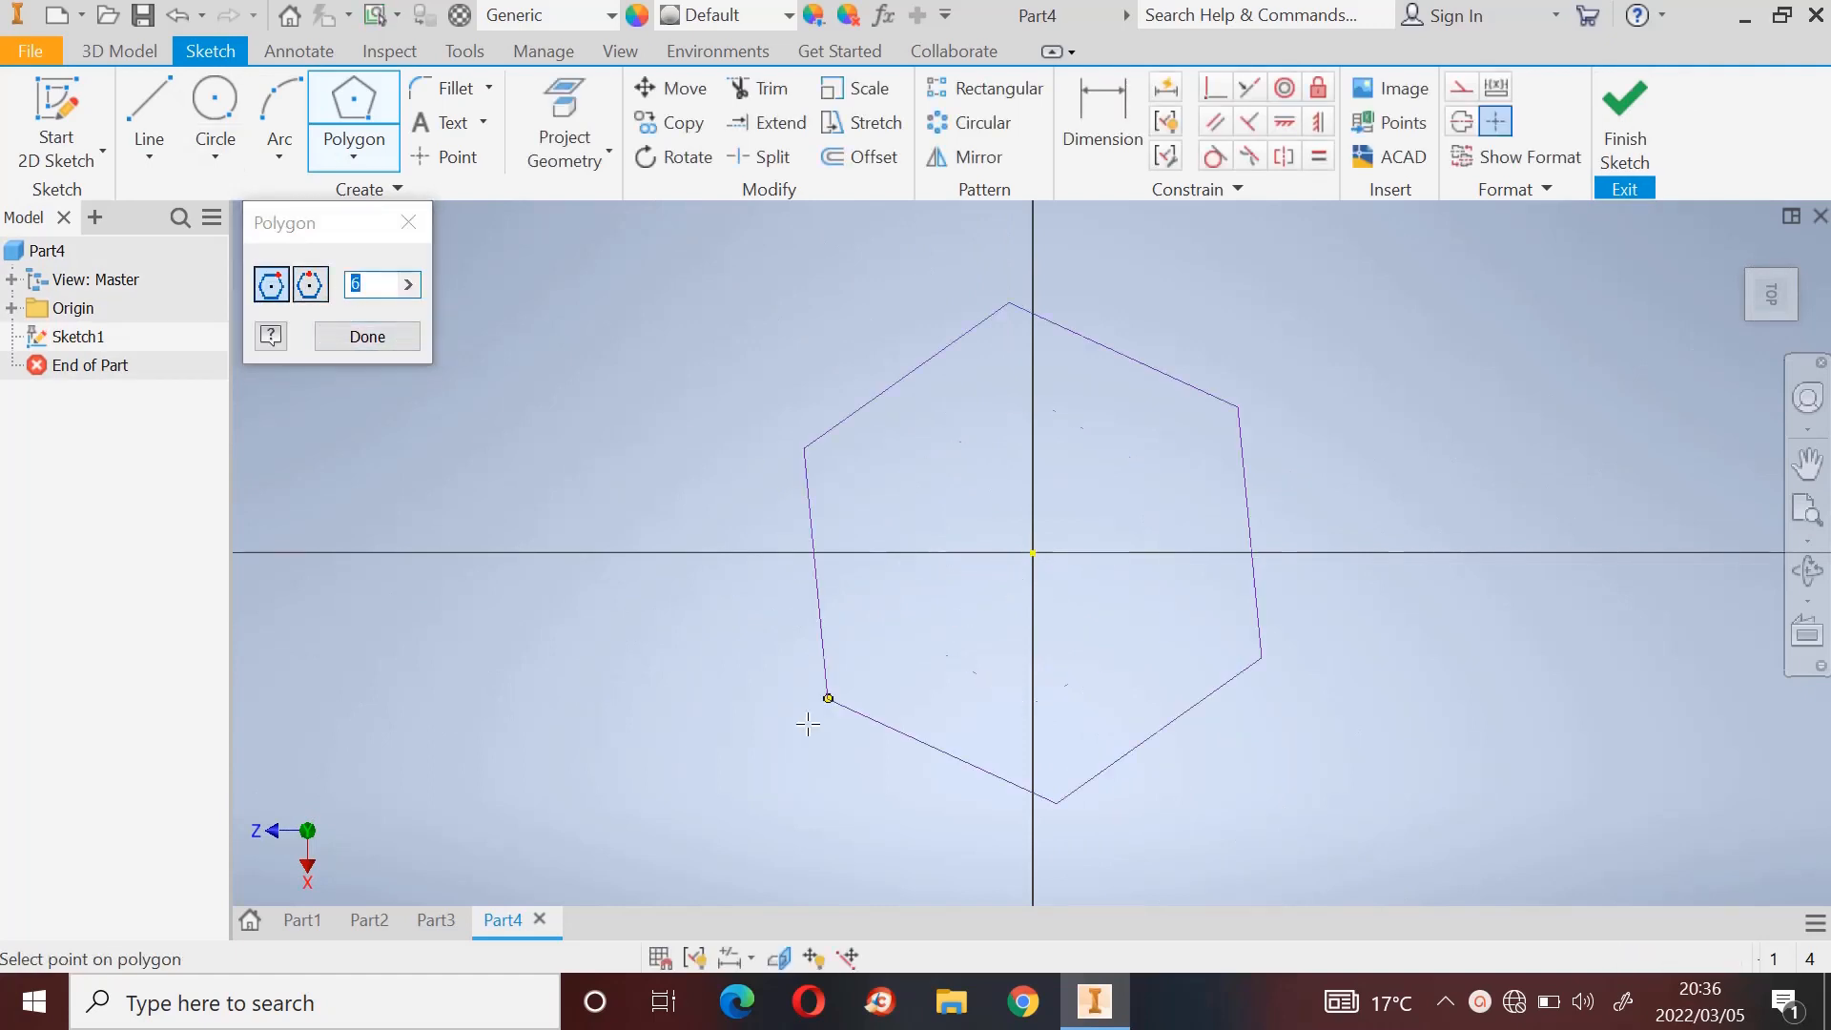
click(891, 797)
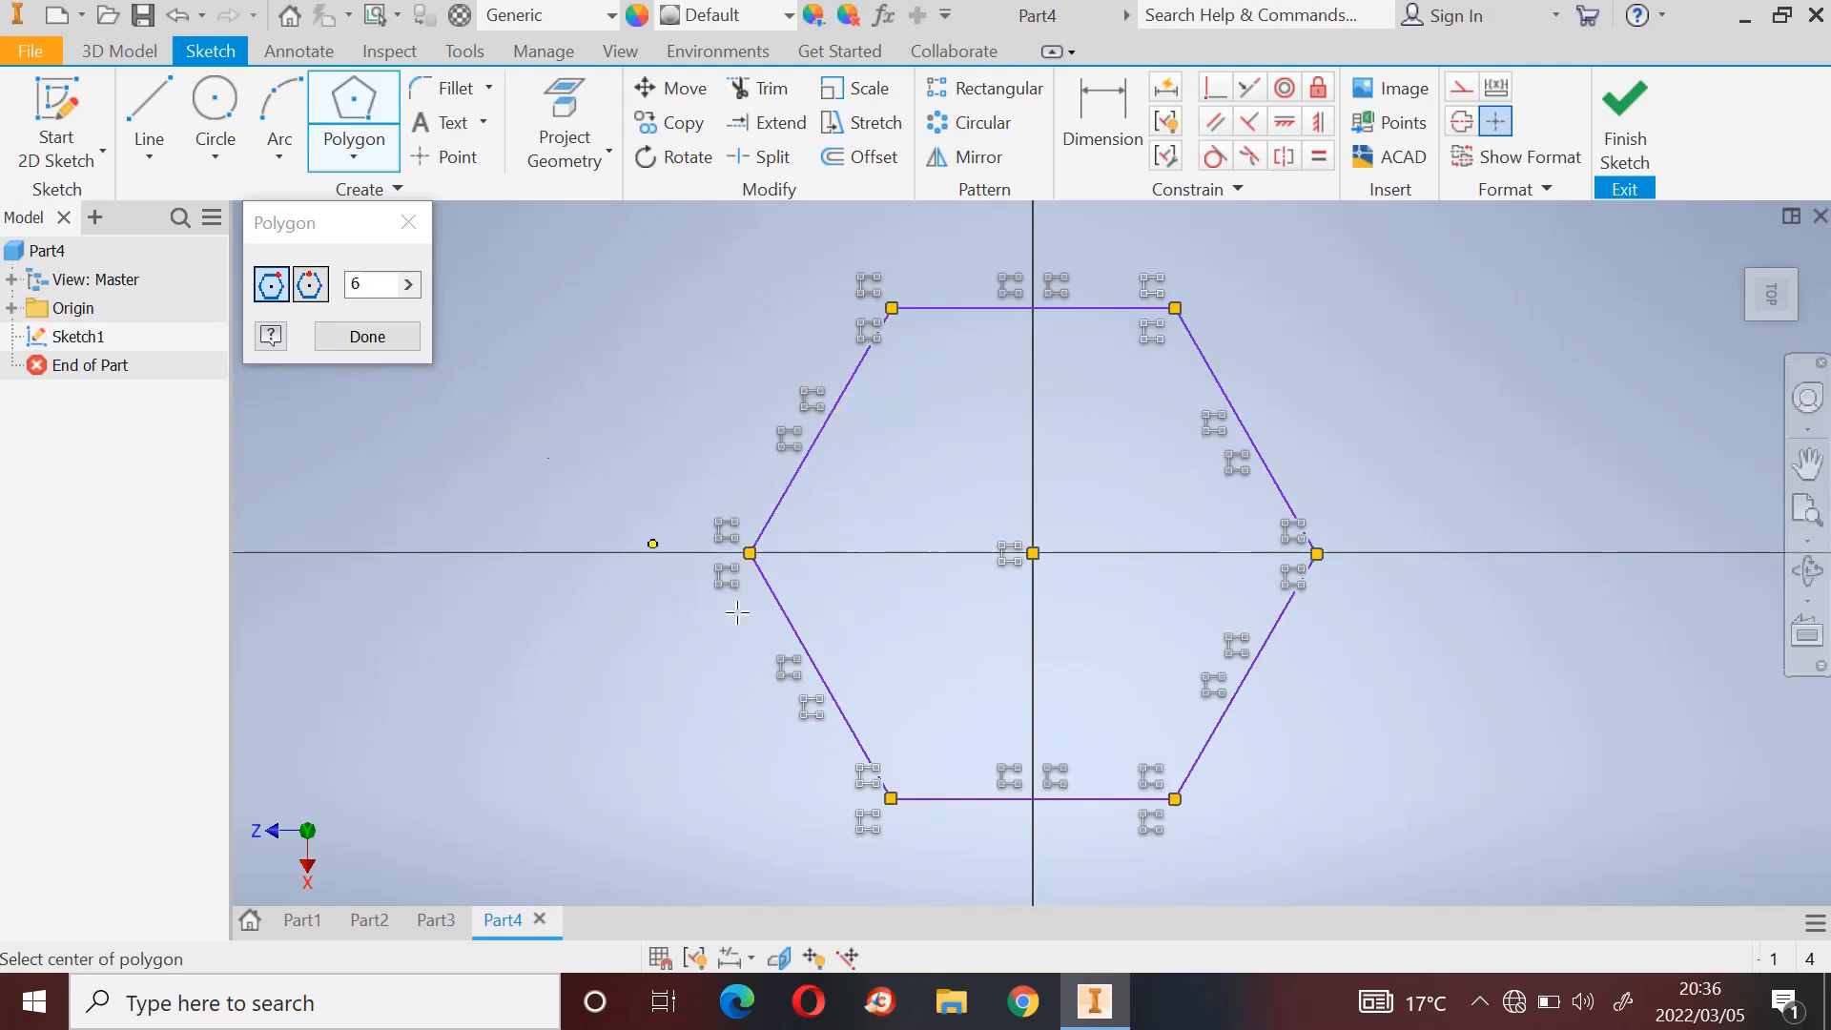
click(366, 335)
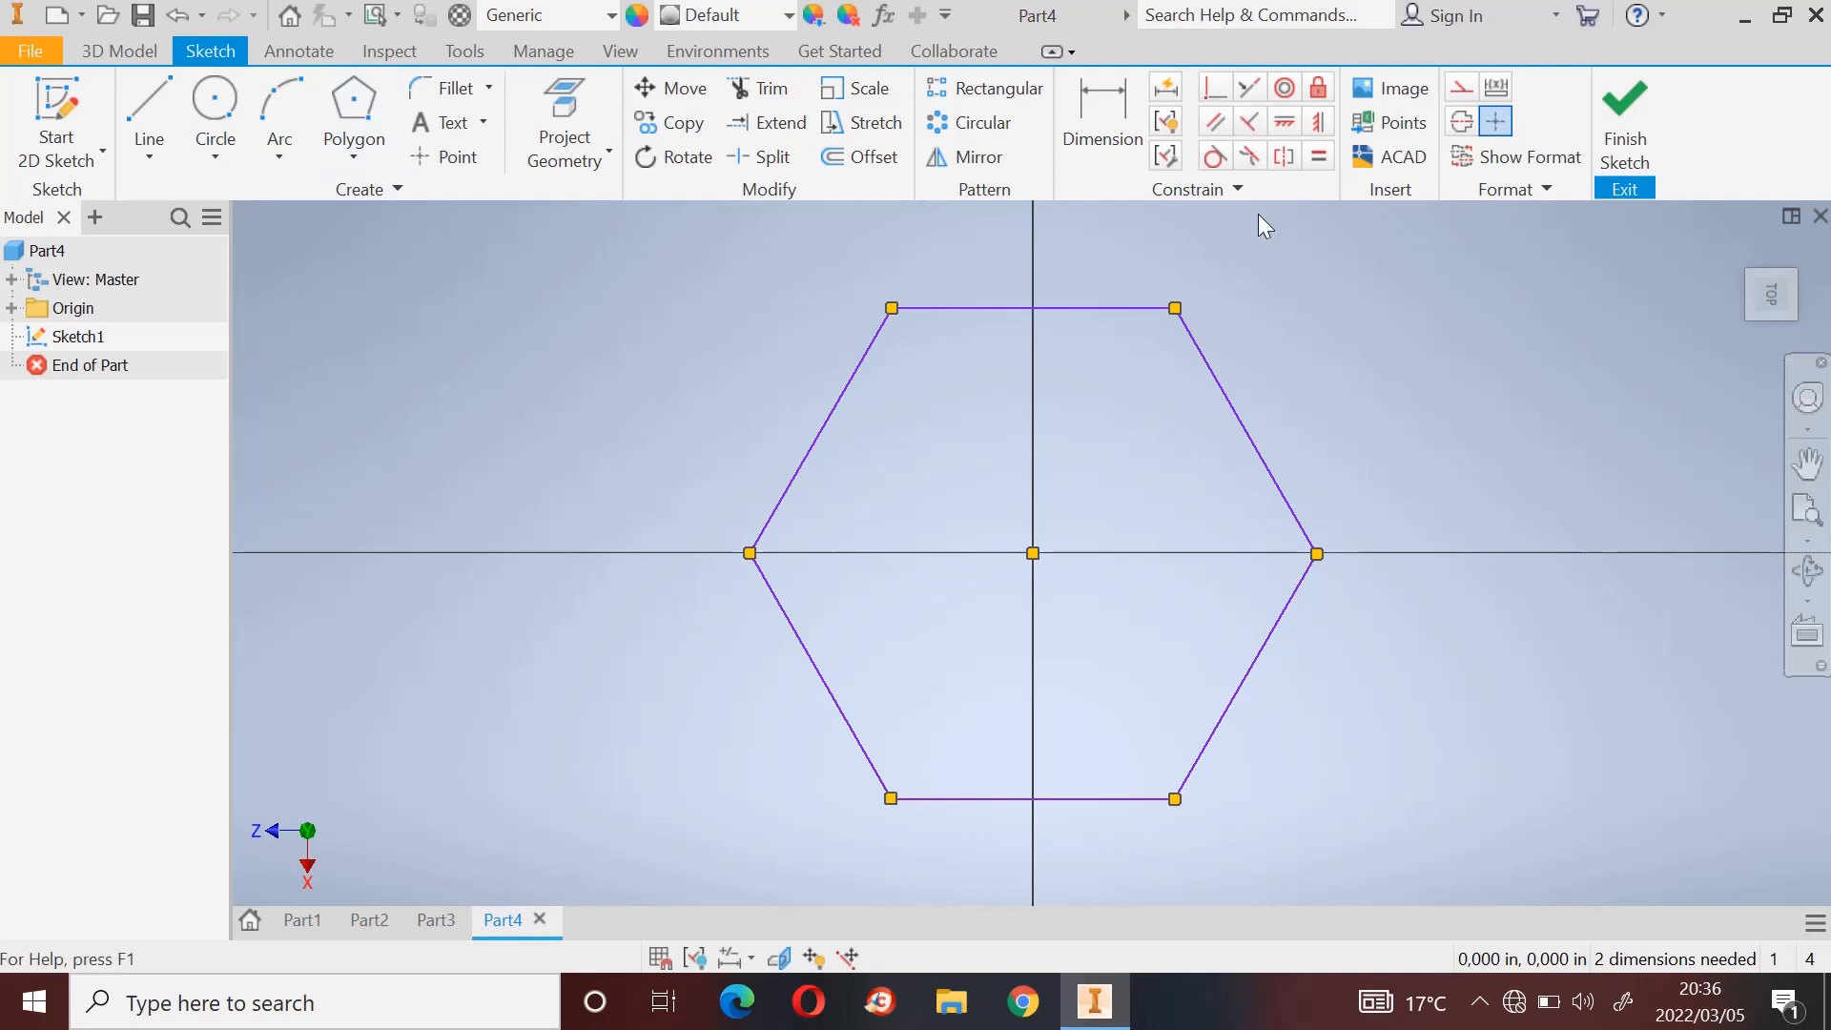
Step: Apply a vertical constraint to the upper edge of the hexagon
click(1306, 131)
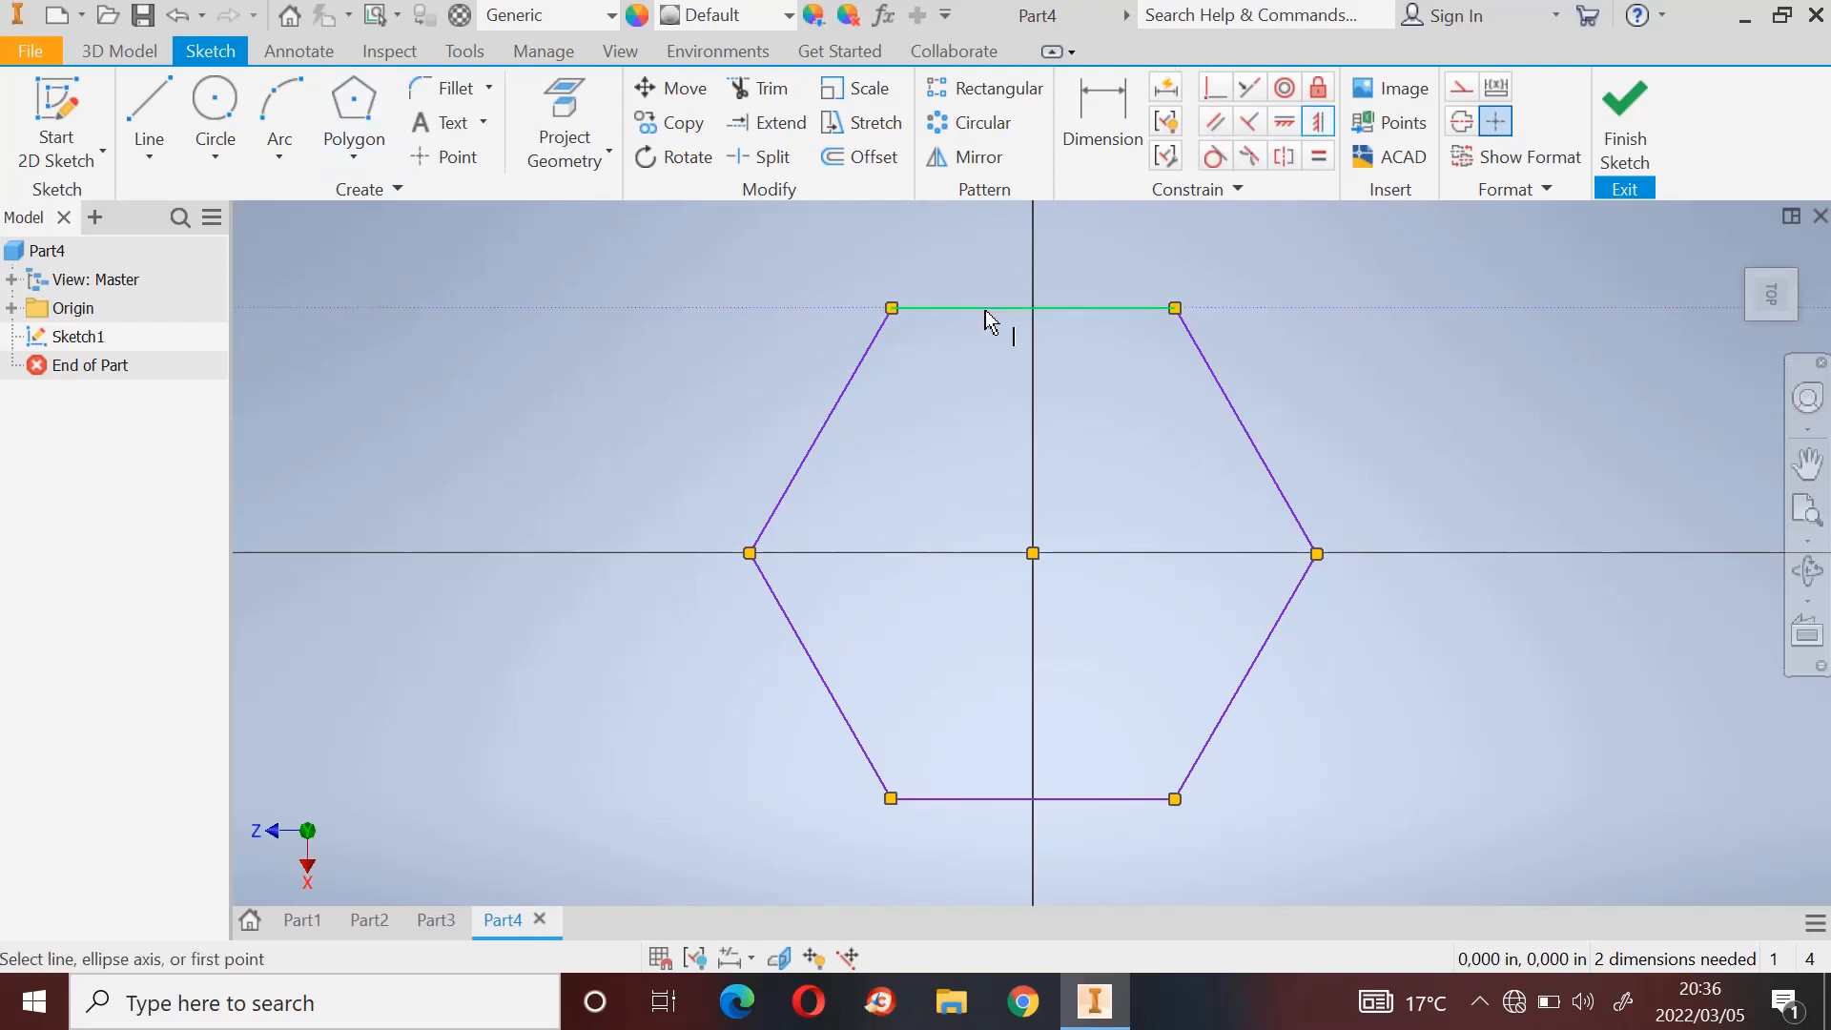
click(994, 309)
click(1326, 116)
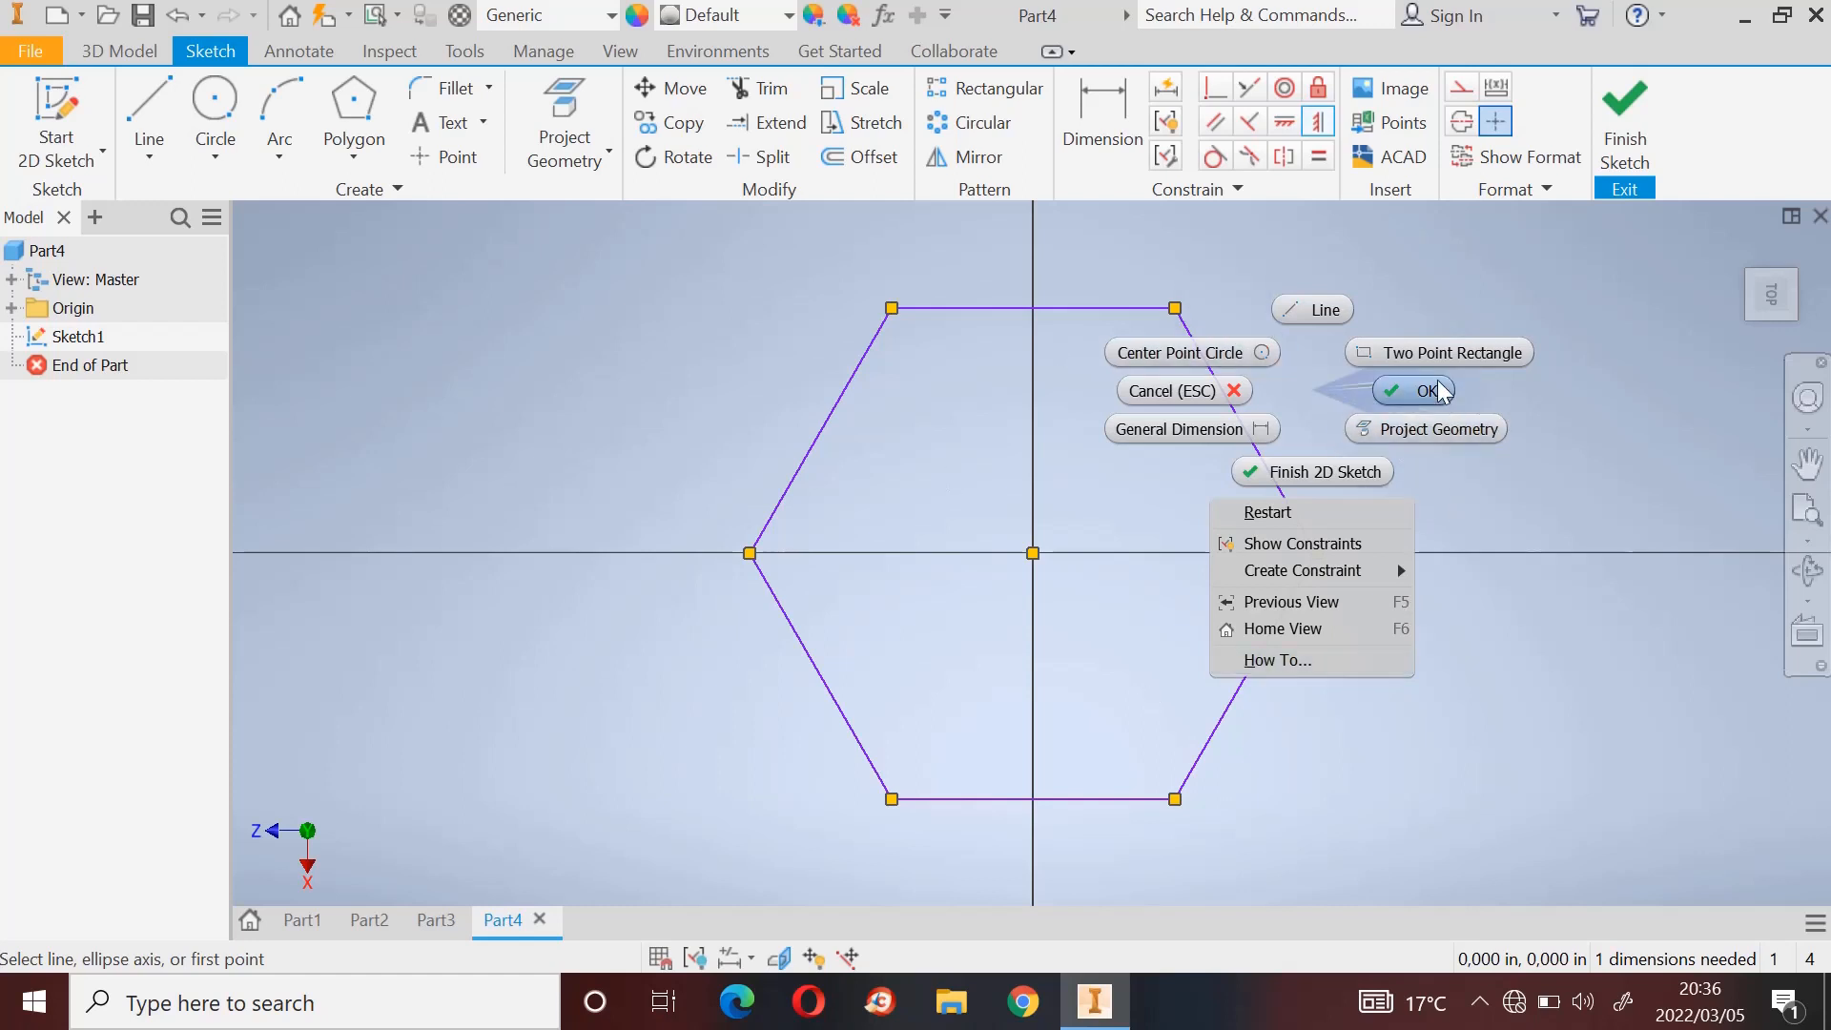
click(1414, 391)
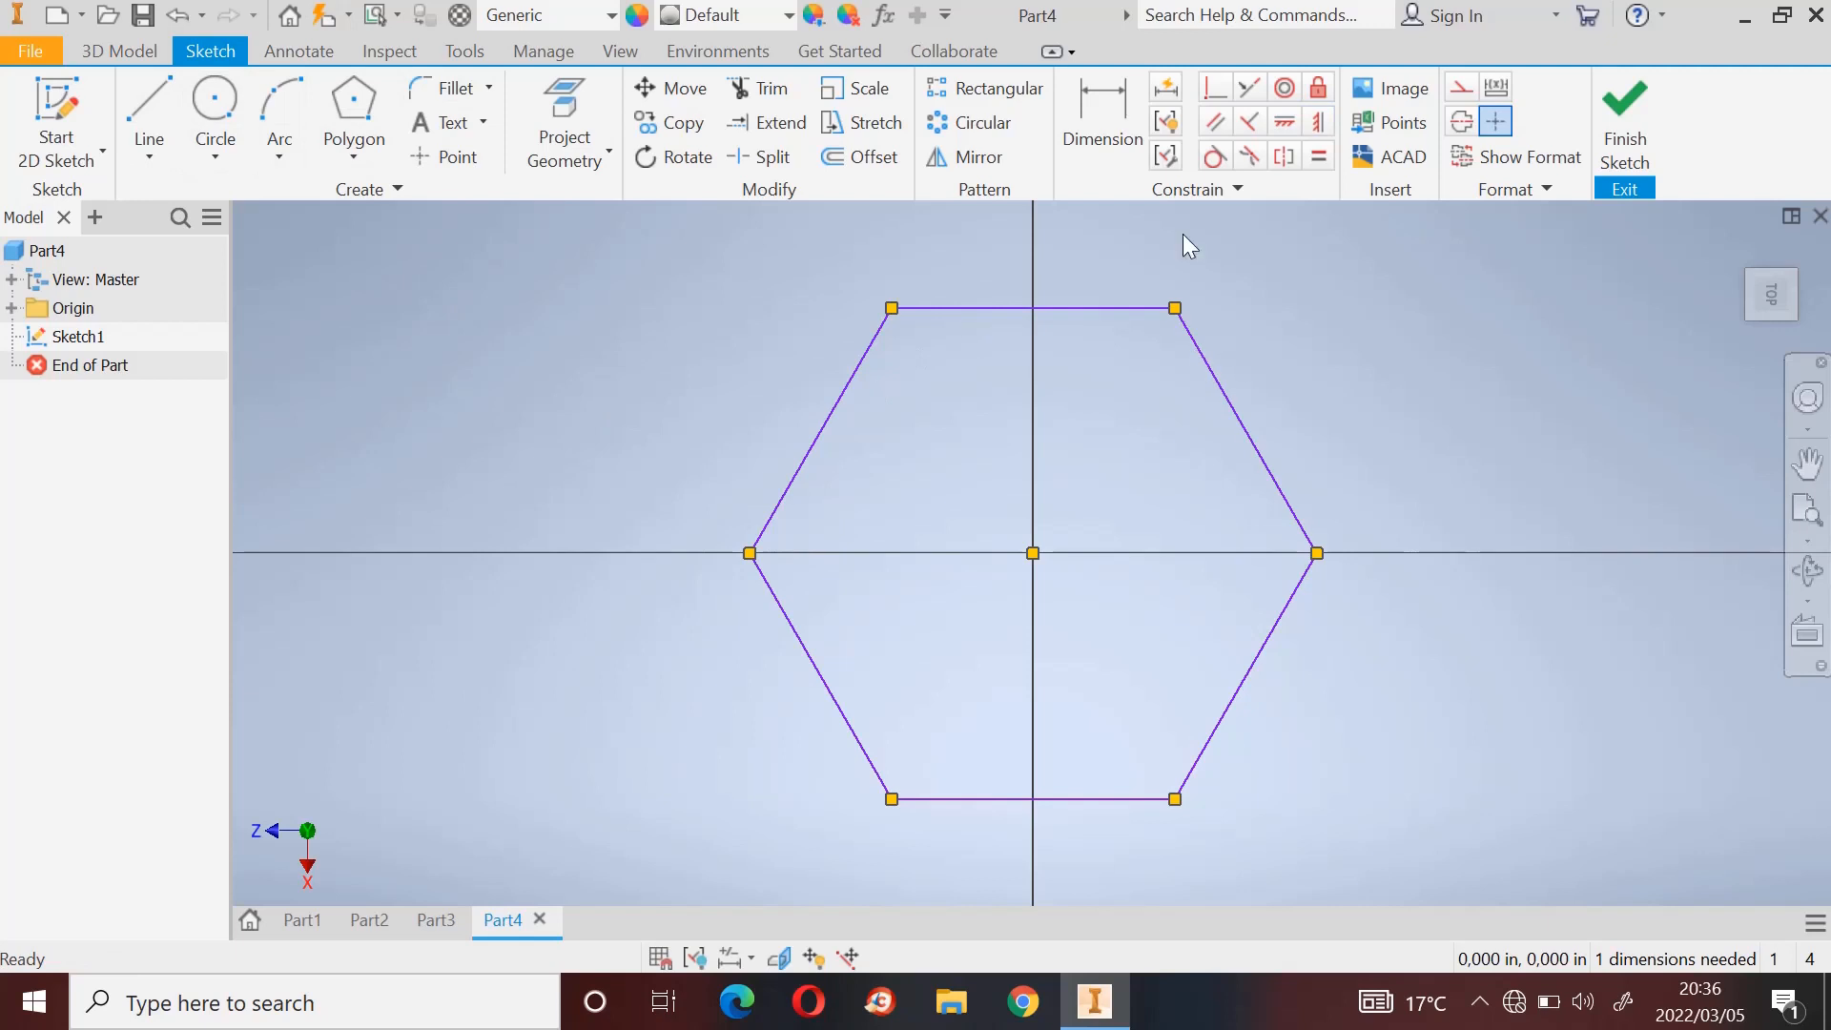
Step: Dimension the distance between the hexagon's upper and lower edges and set it to 19 mm
click(1112, 89)
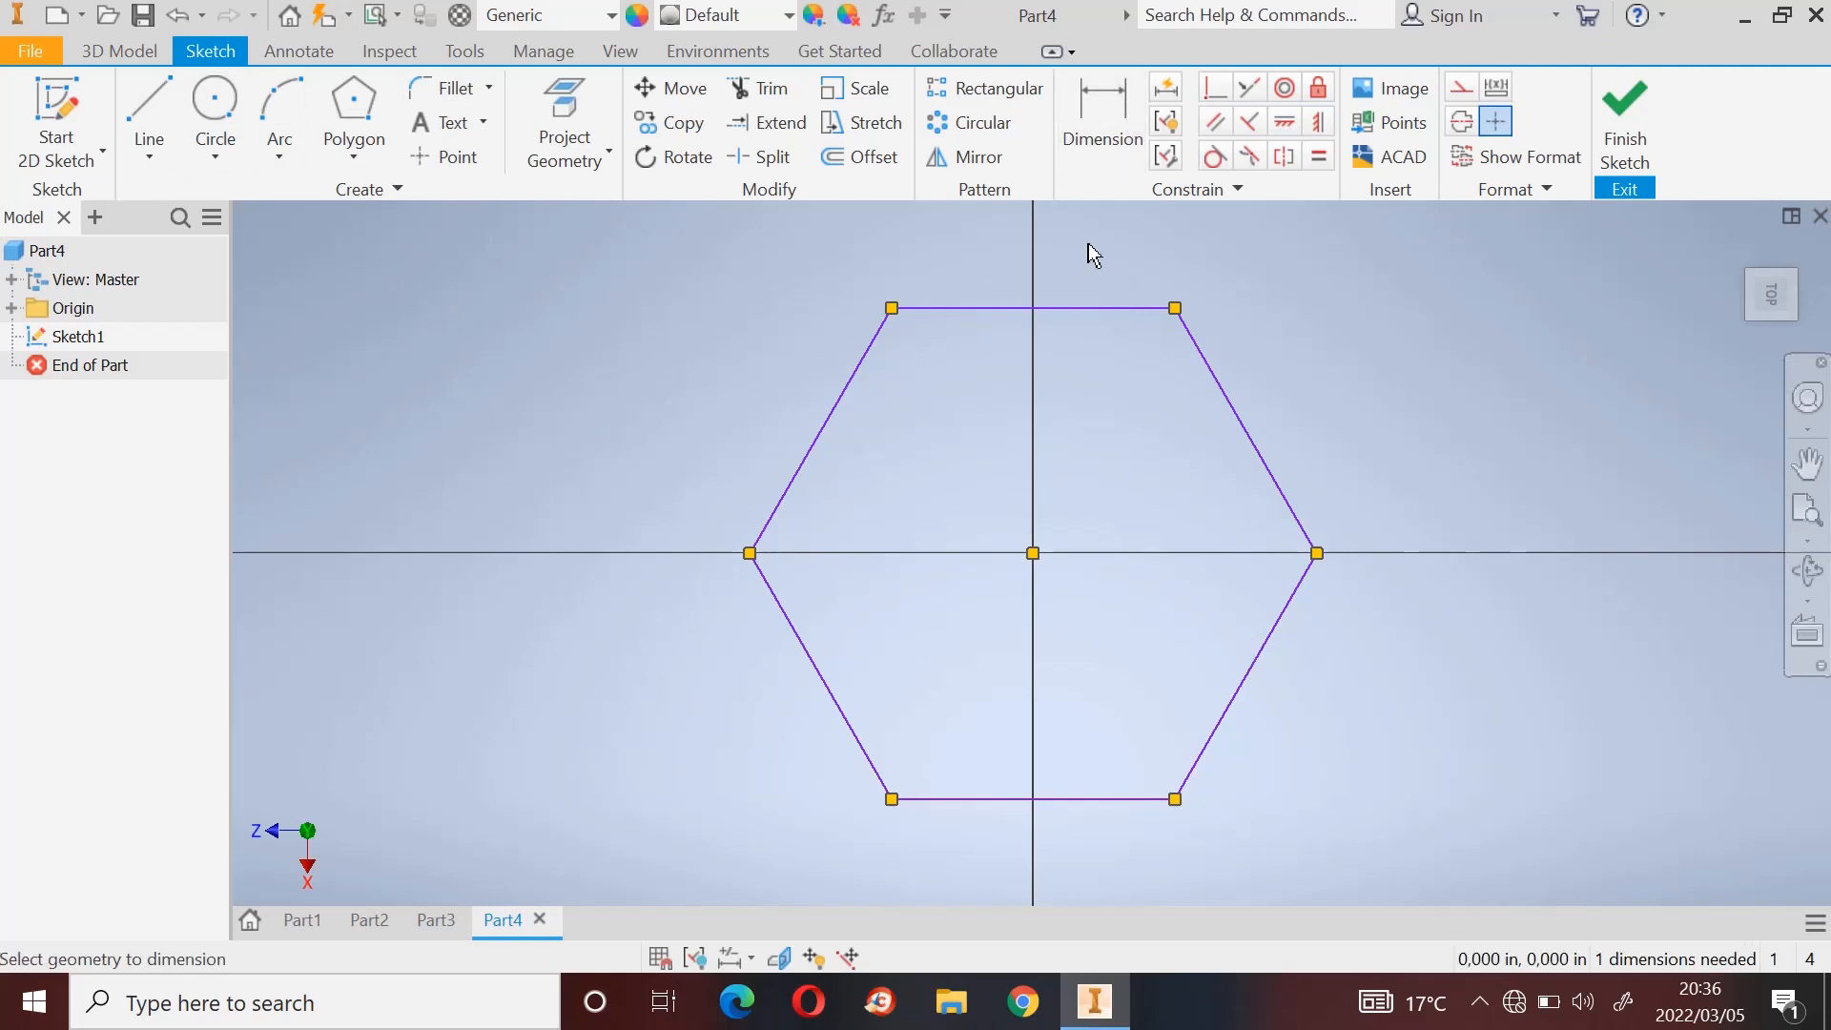
click(1116, 310)
click(1049, 802)
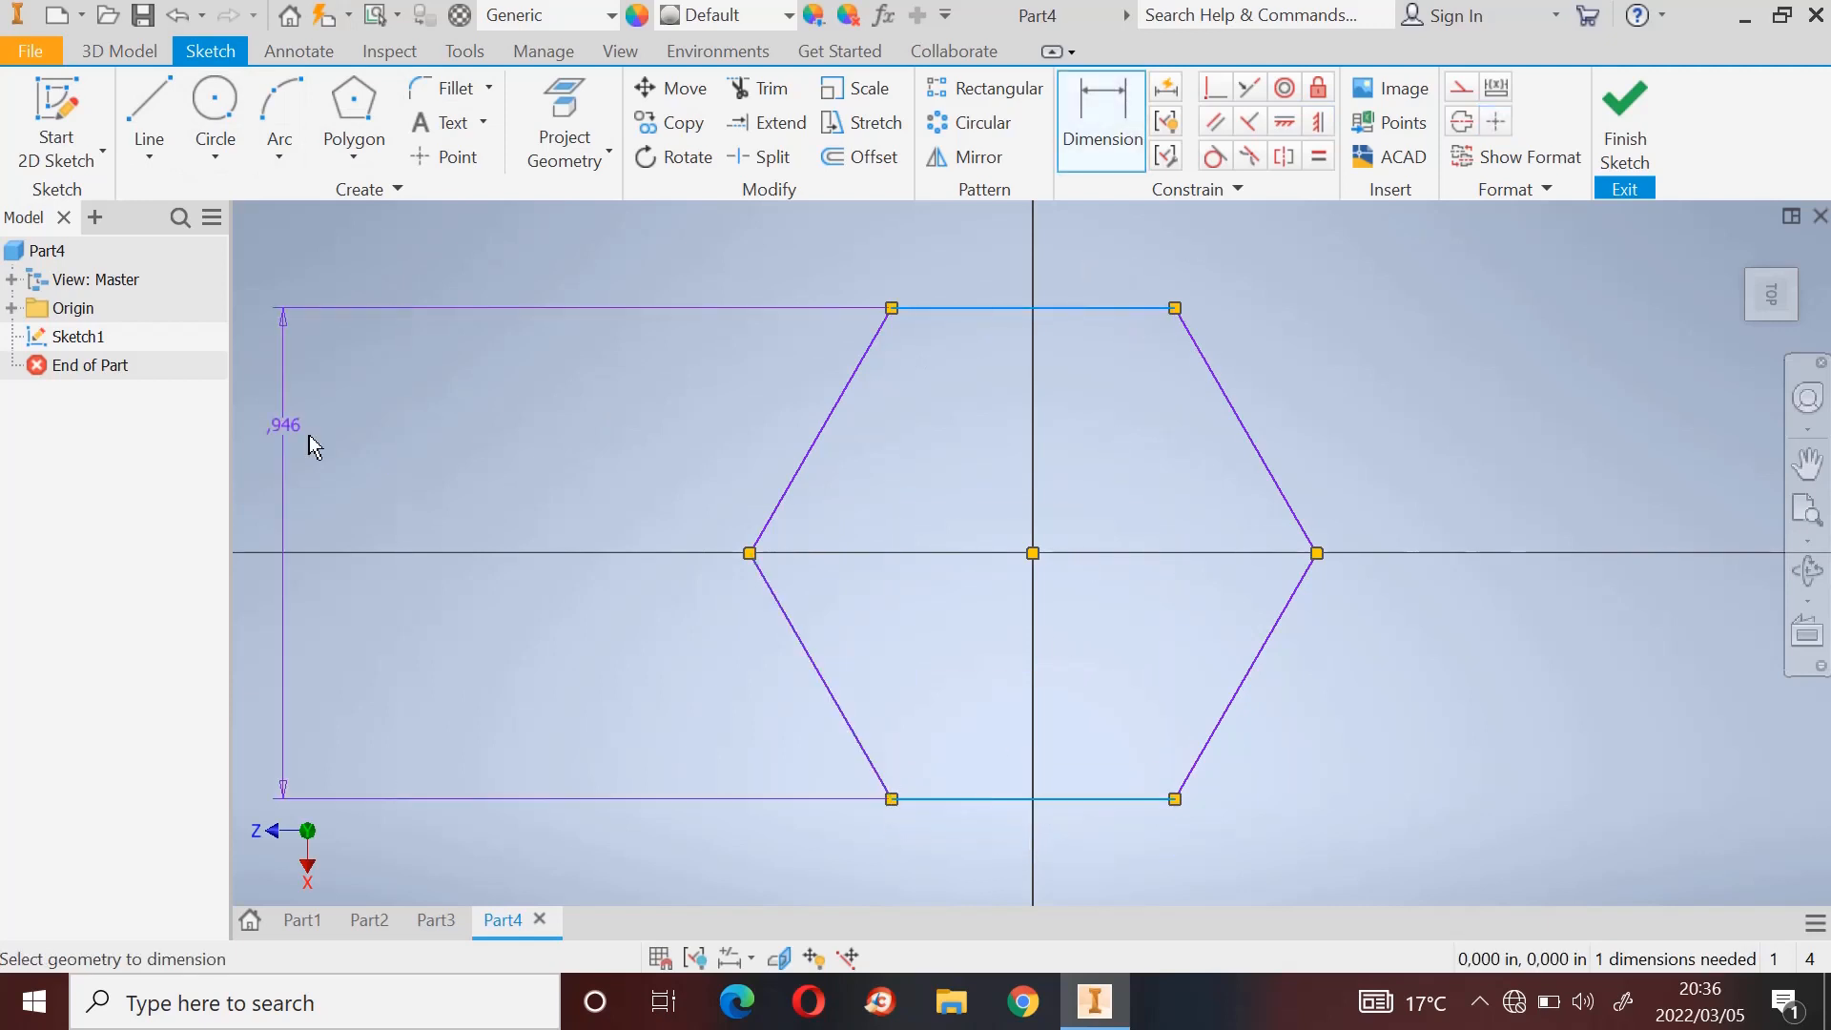
click(293, 517)
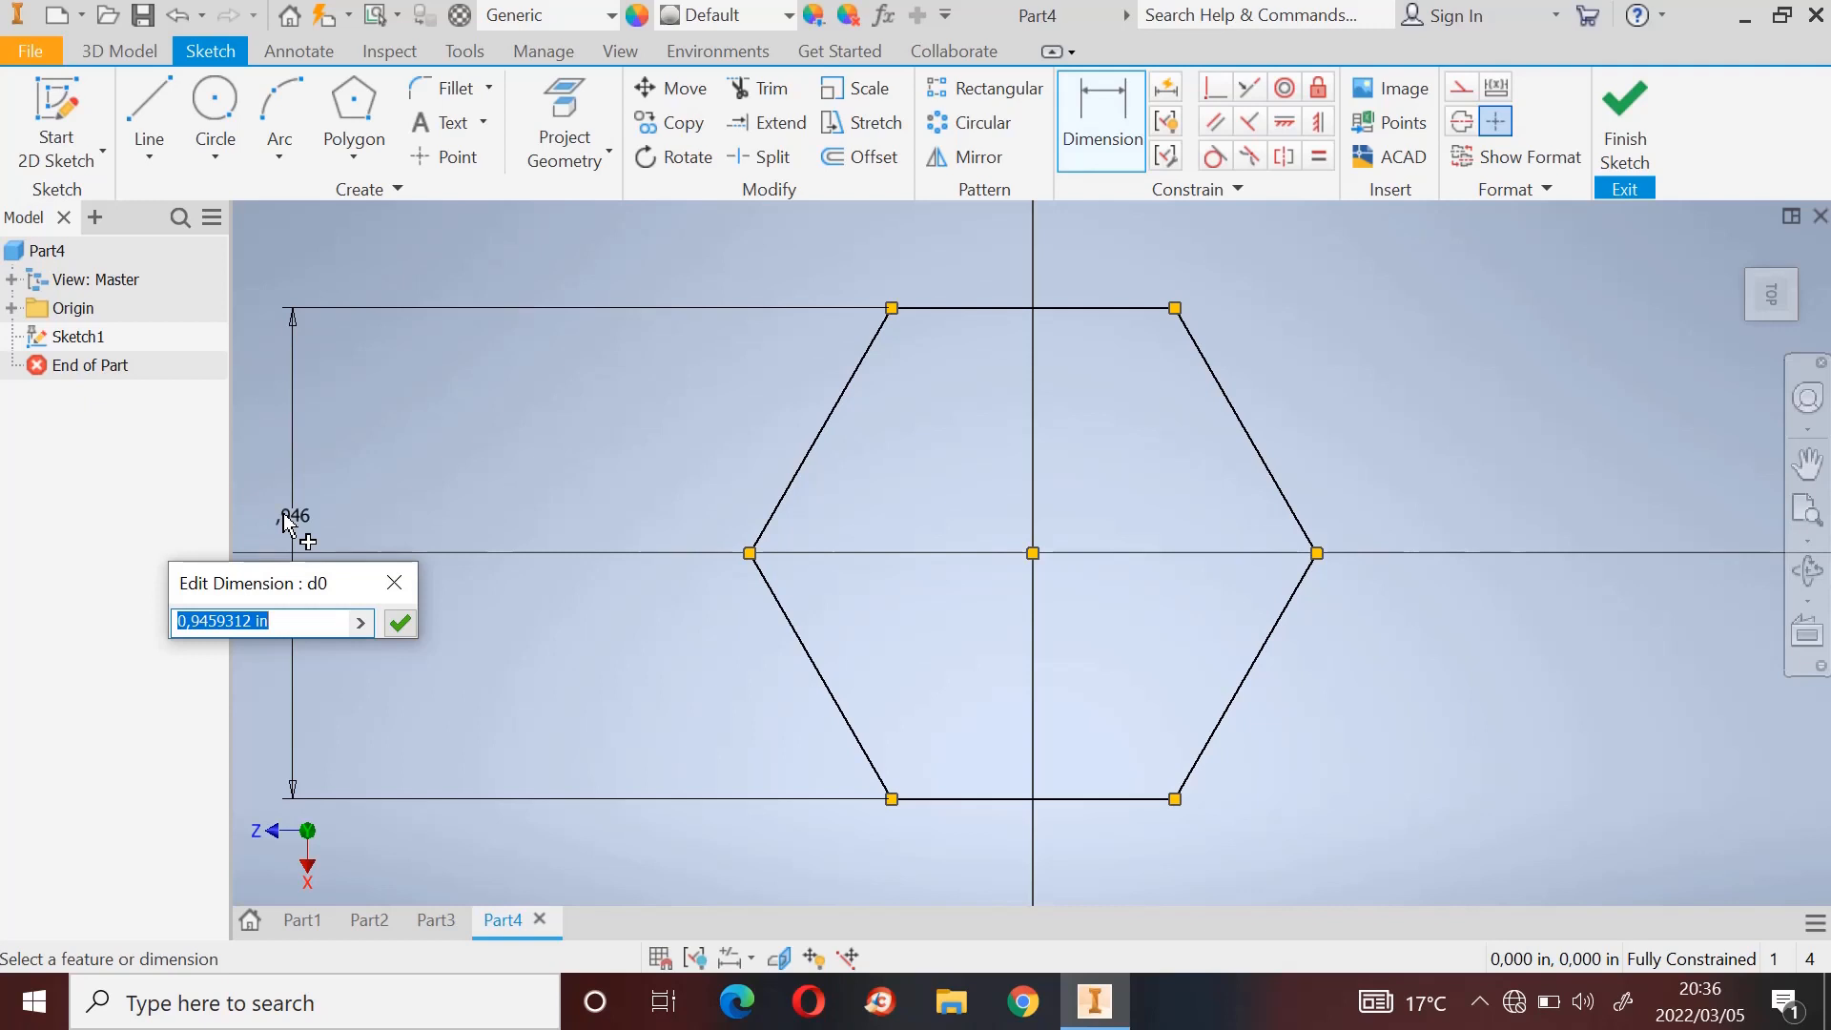
text(19mm)
key(Return)
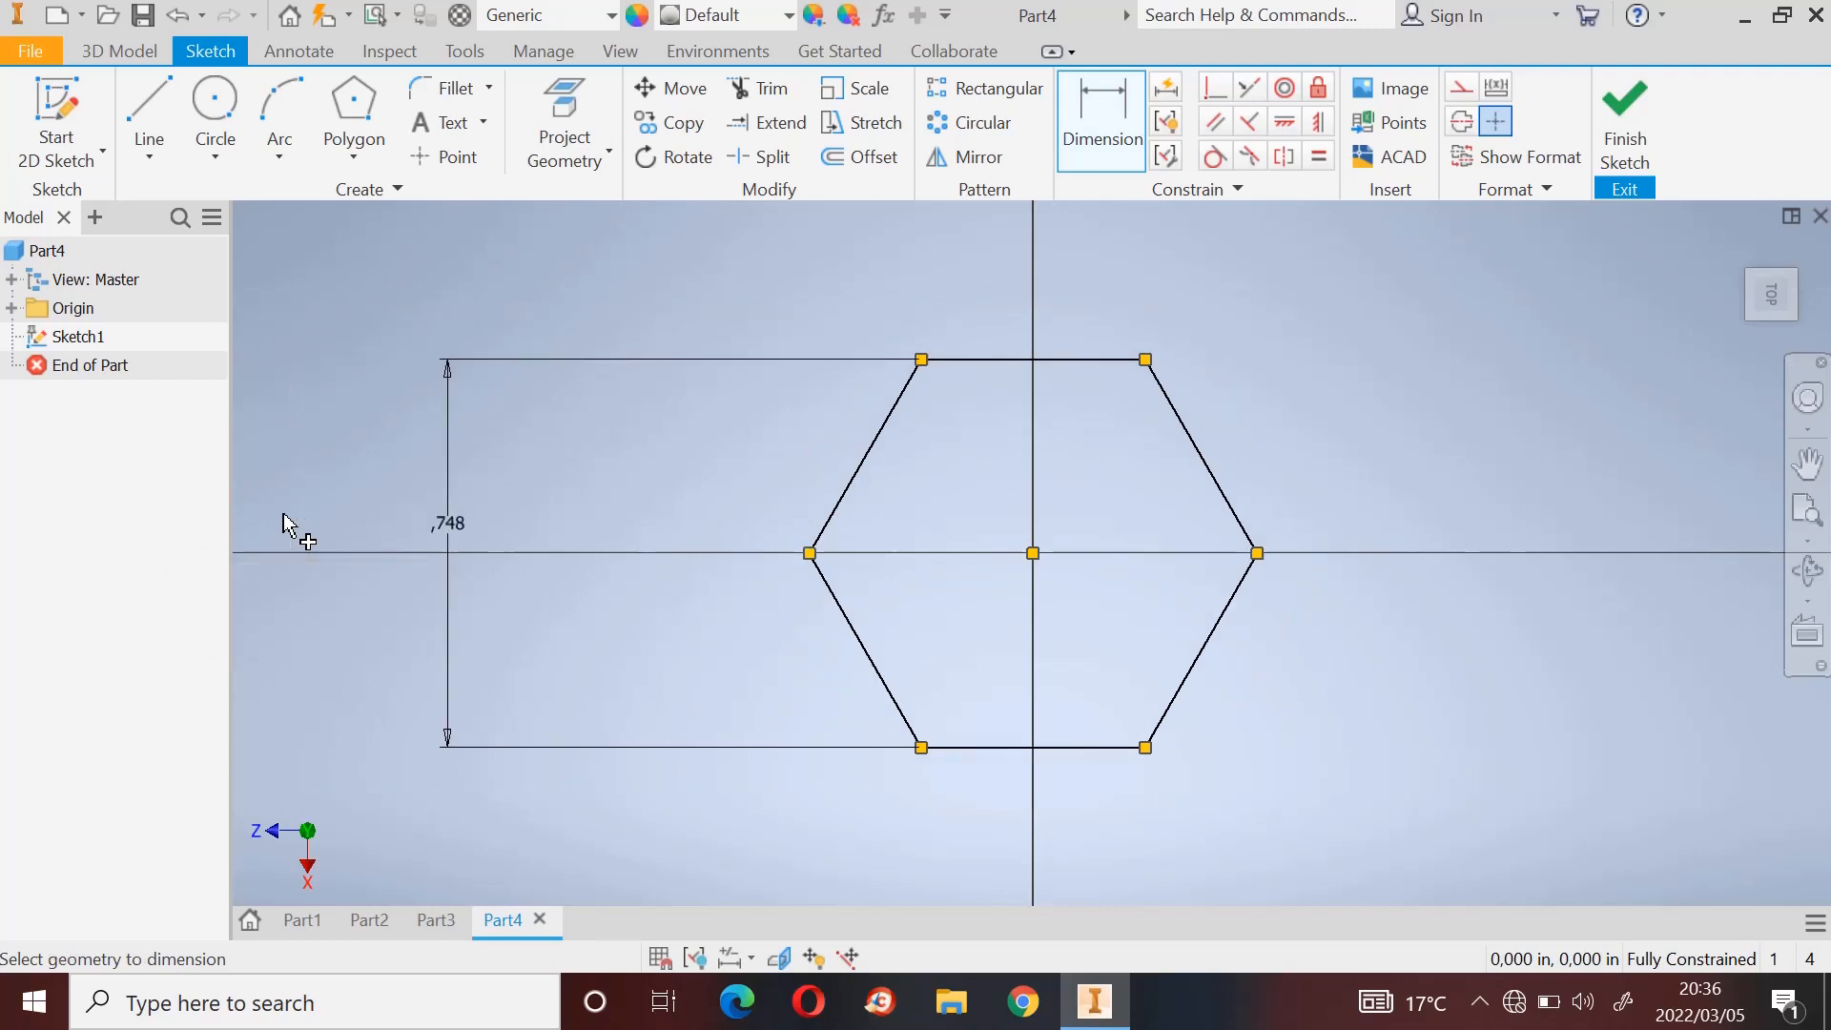
Step: Sketch a circle inside the hexagon, centred on the hexagon's centre point
click(216, 105)
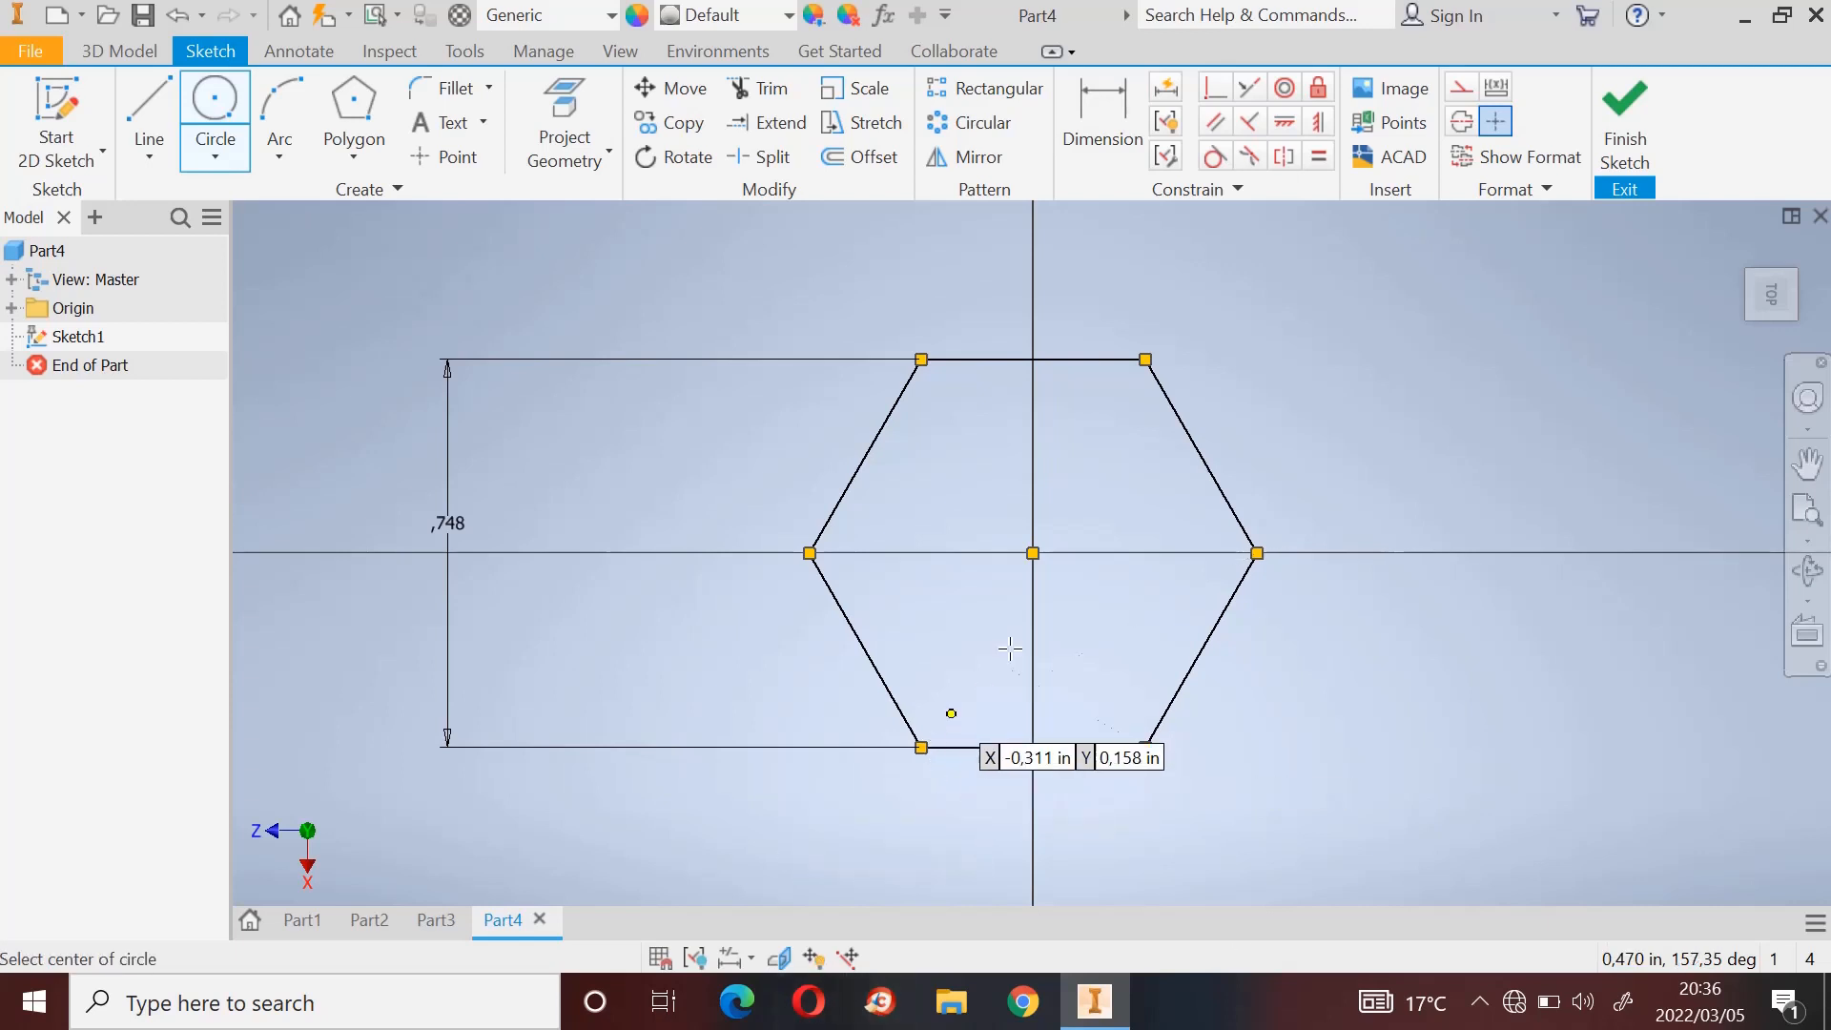
click(1033, 553)
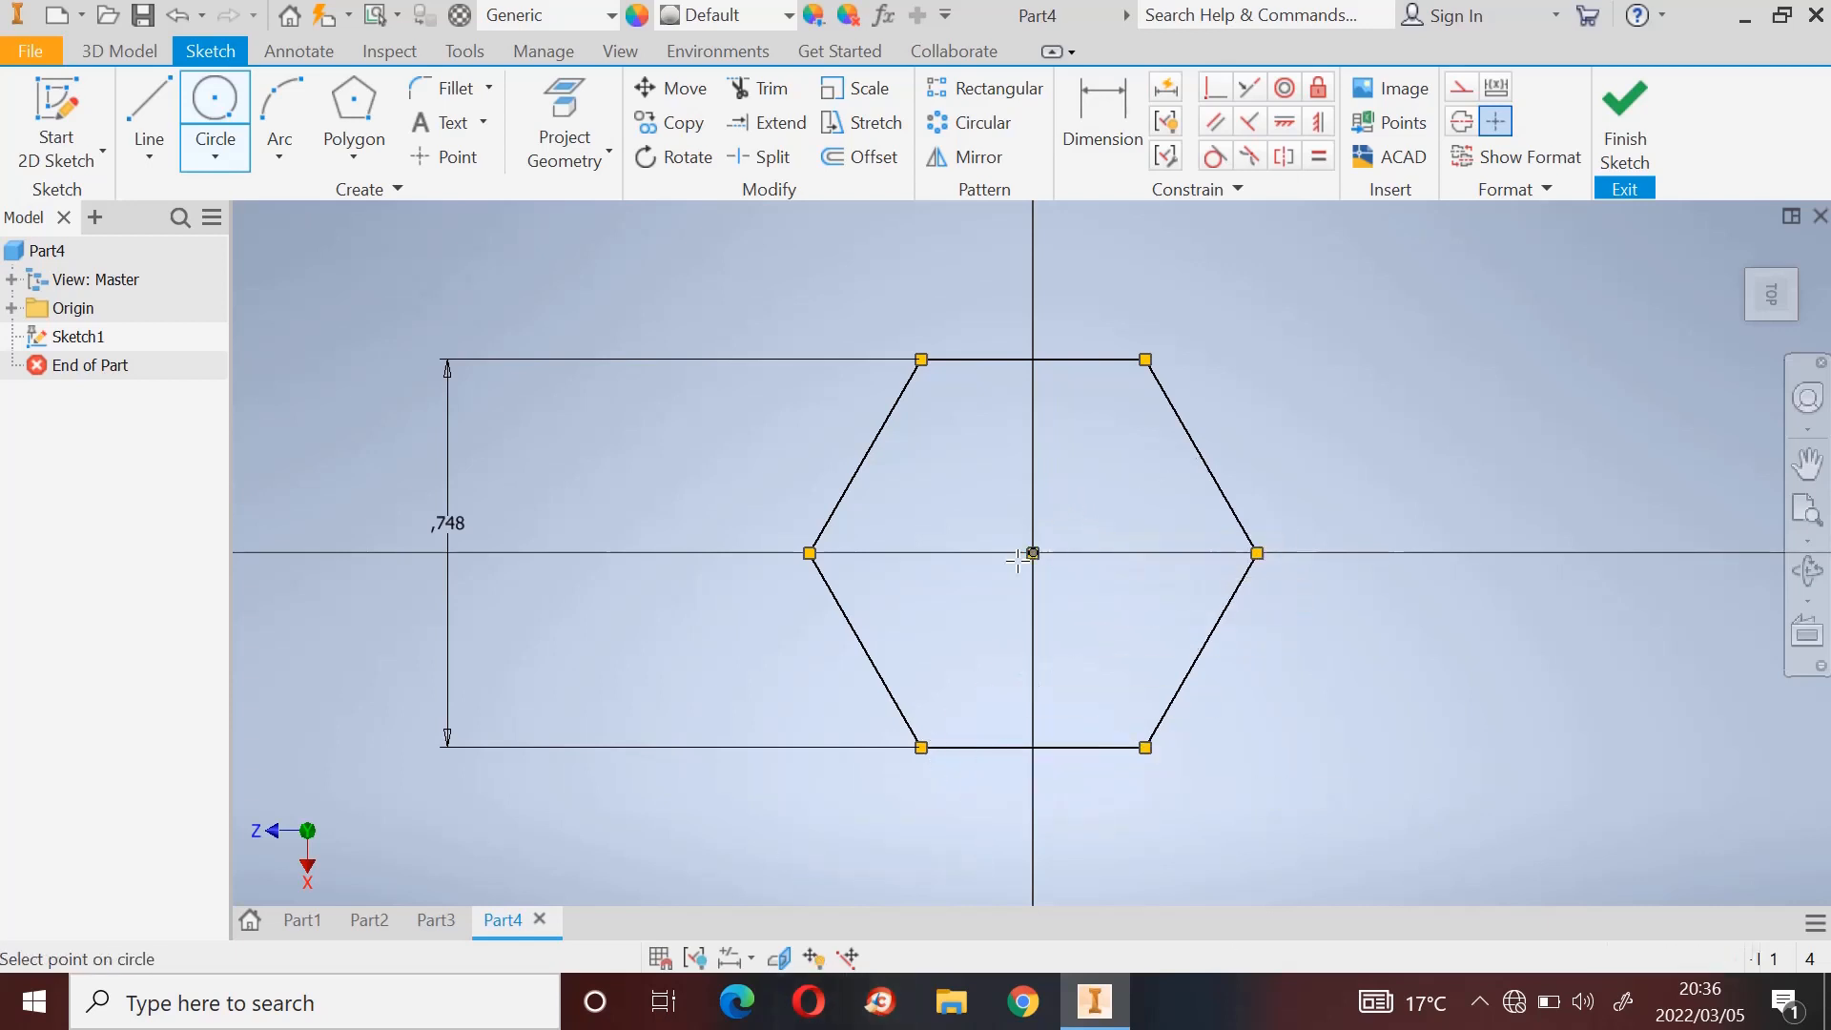
click(939, 688)
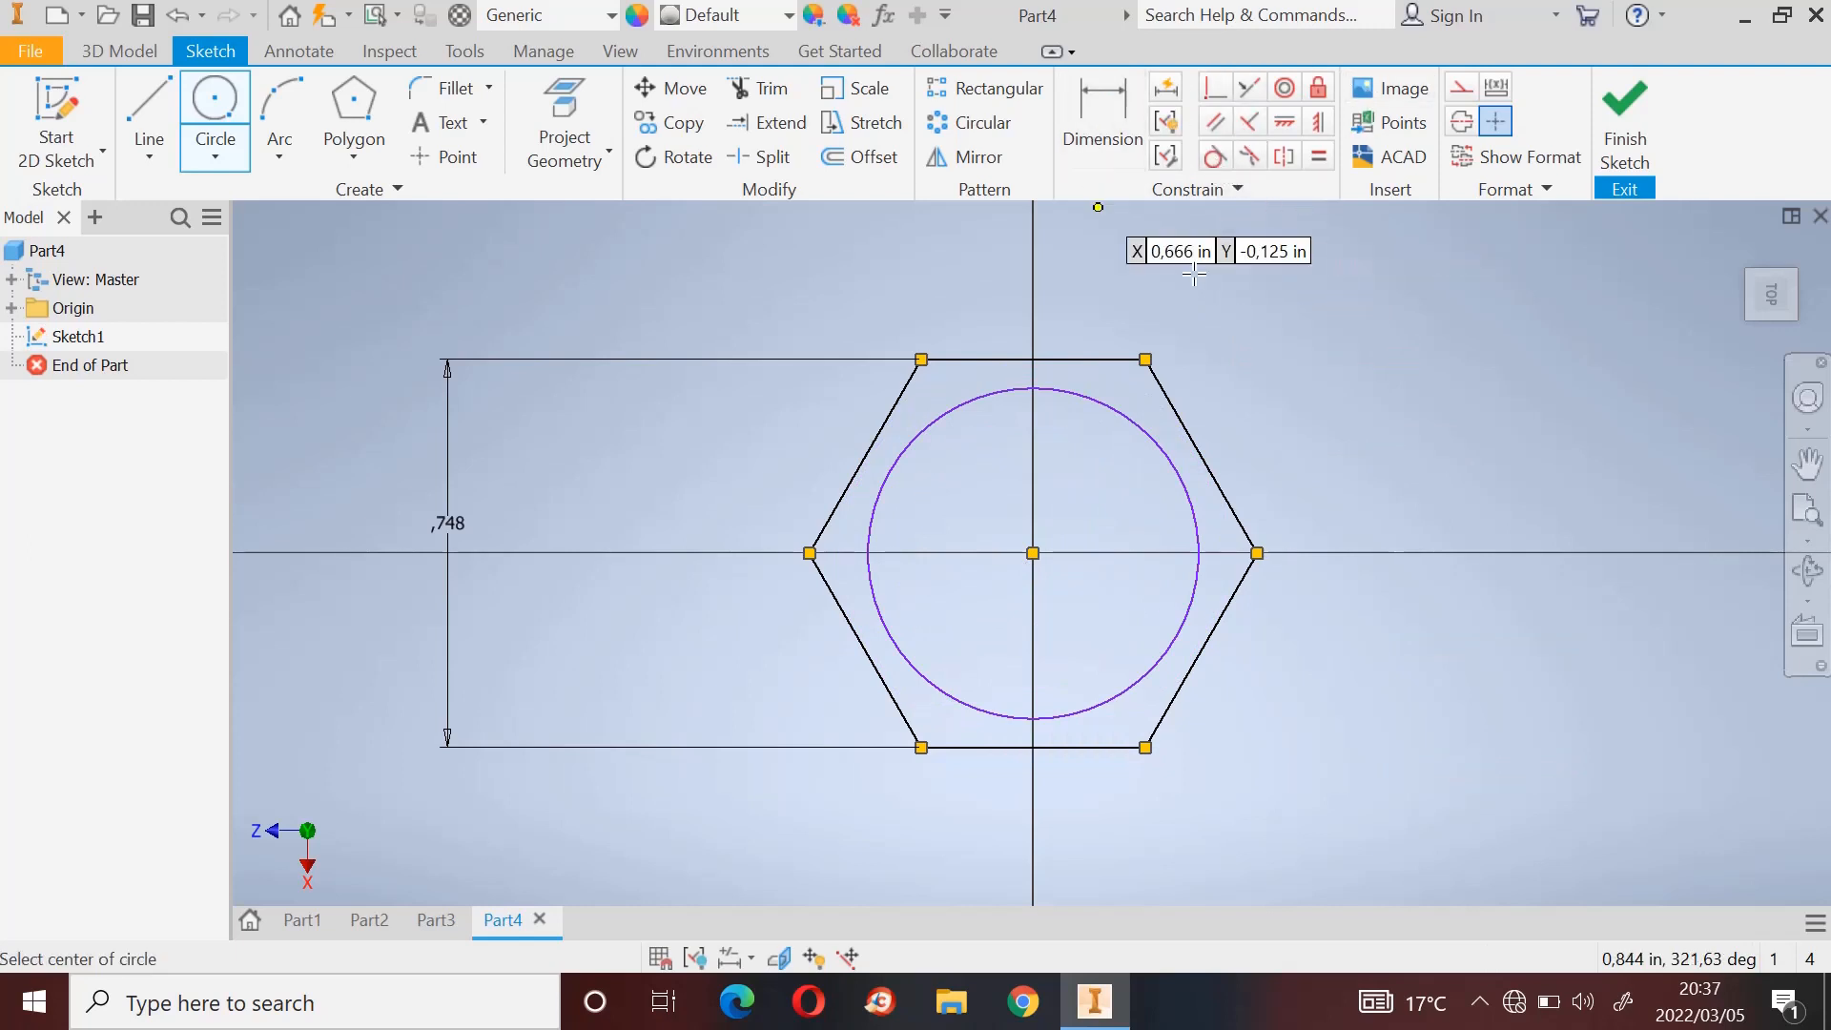
Step: Make the circle tangent to the hexagon's upper-right and lower-left sides and finish the sketch
click(1217, 162)
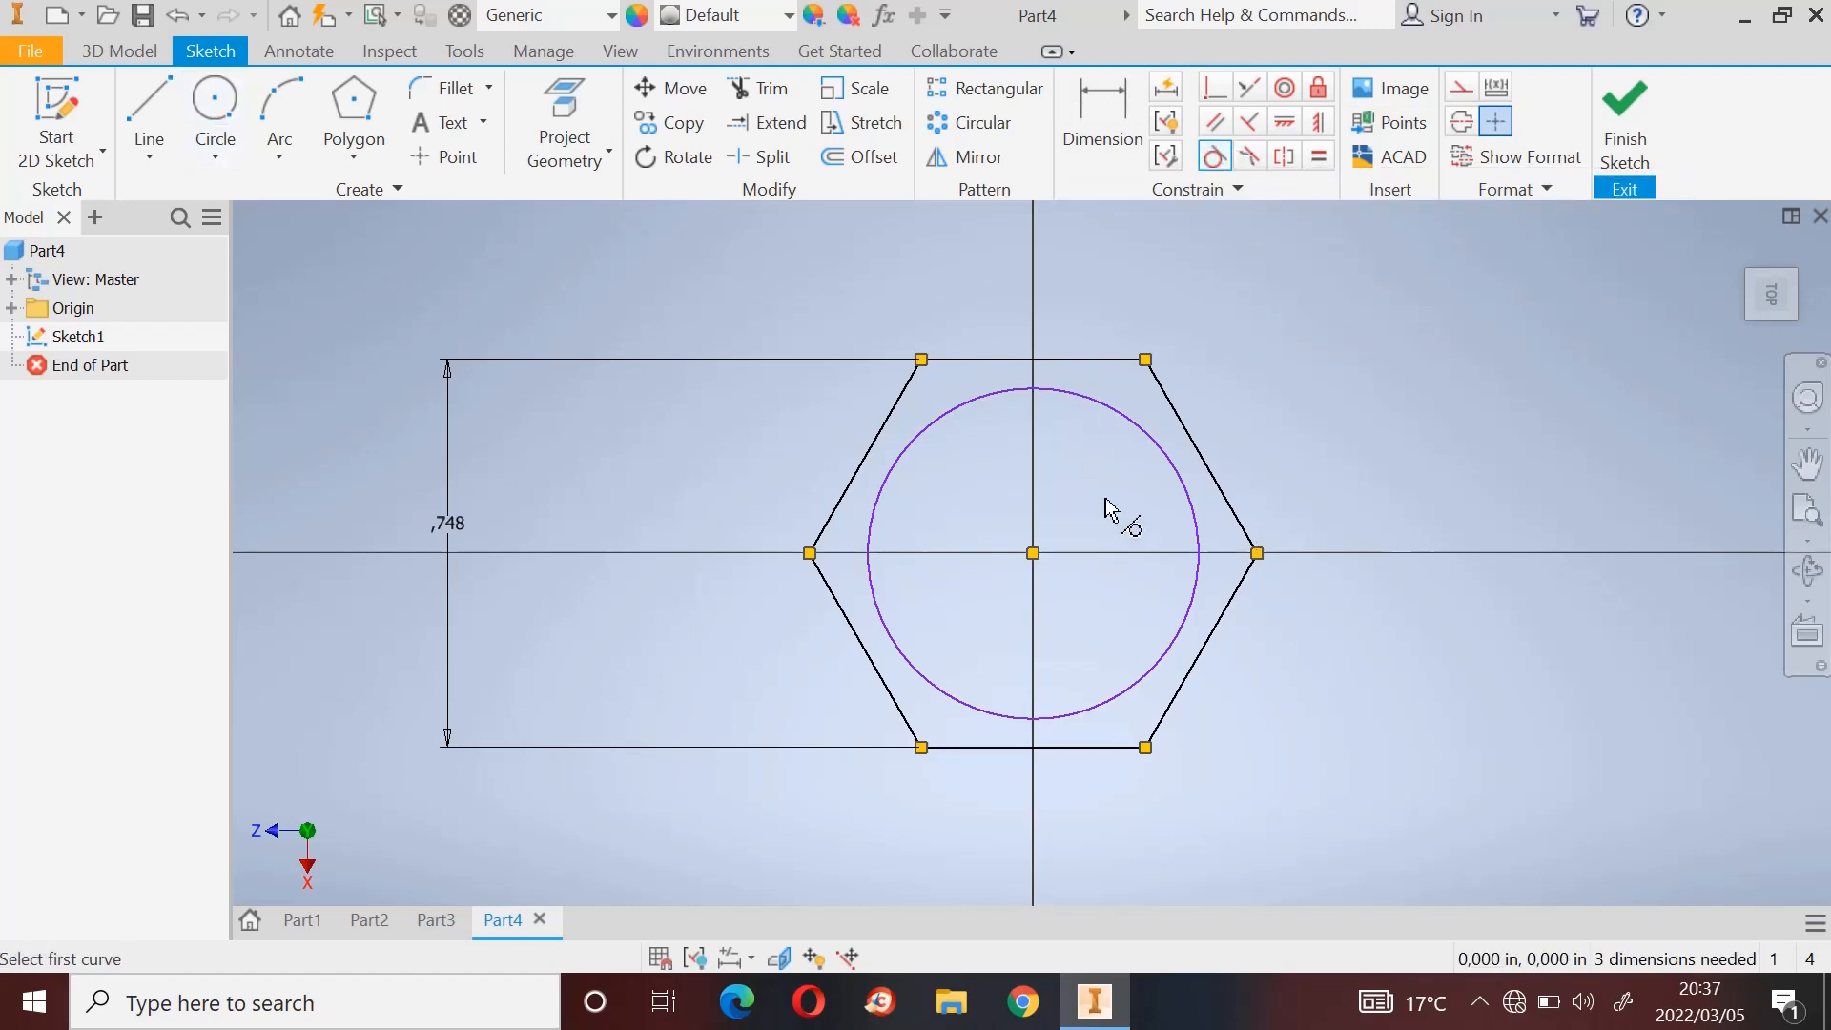
click(1178, 477)
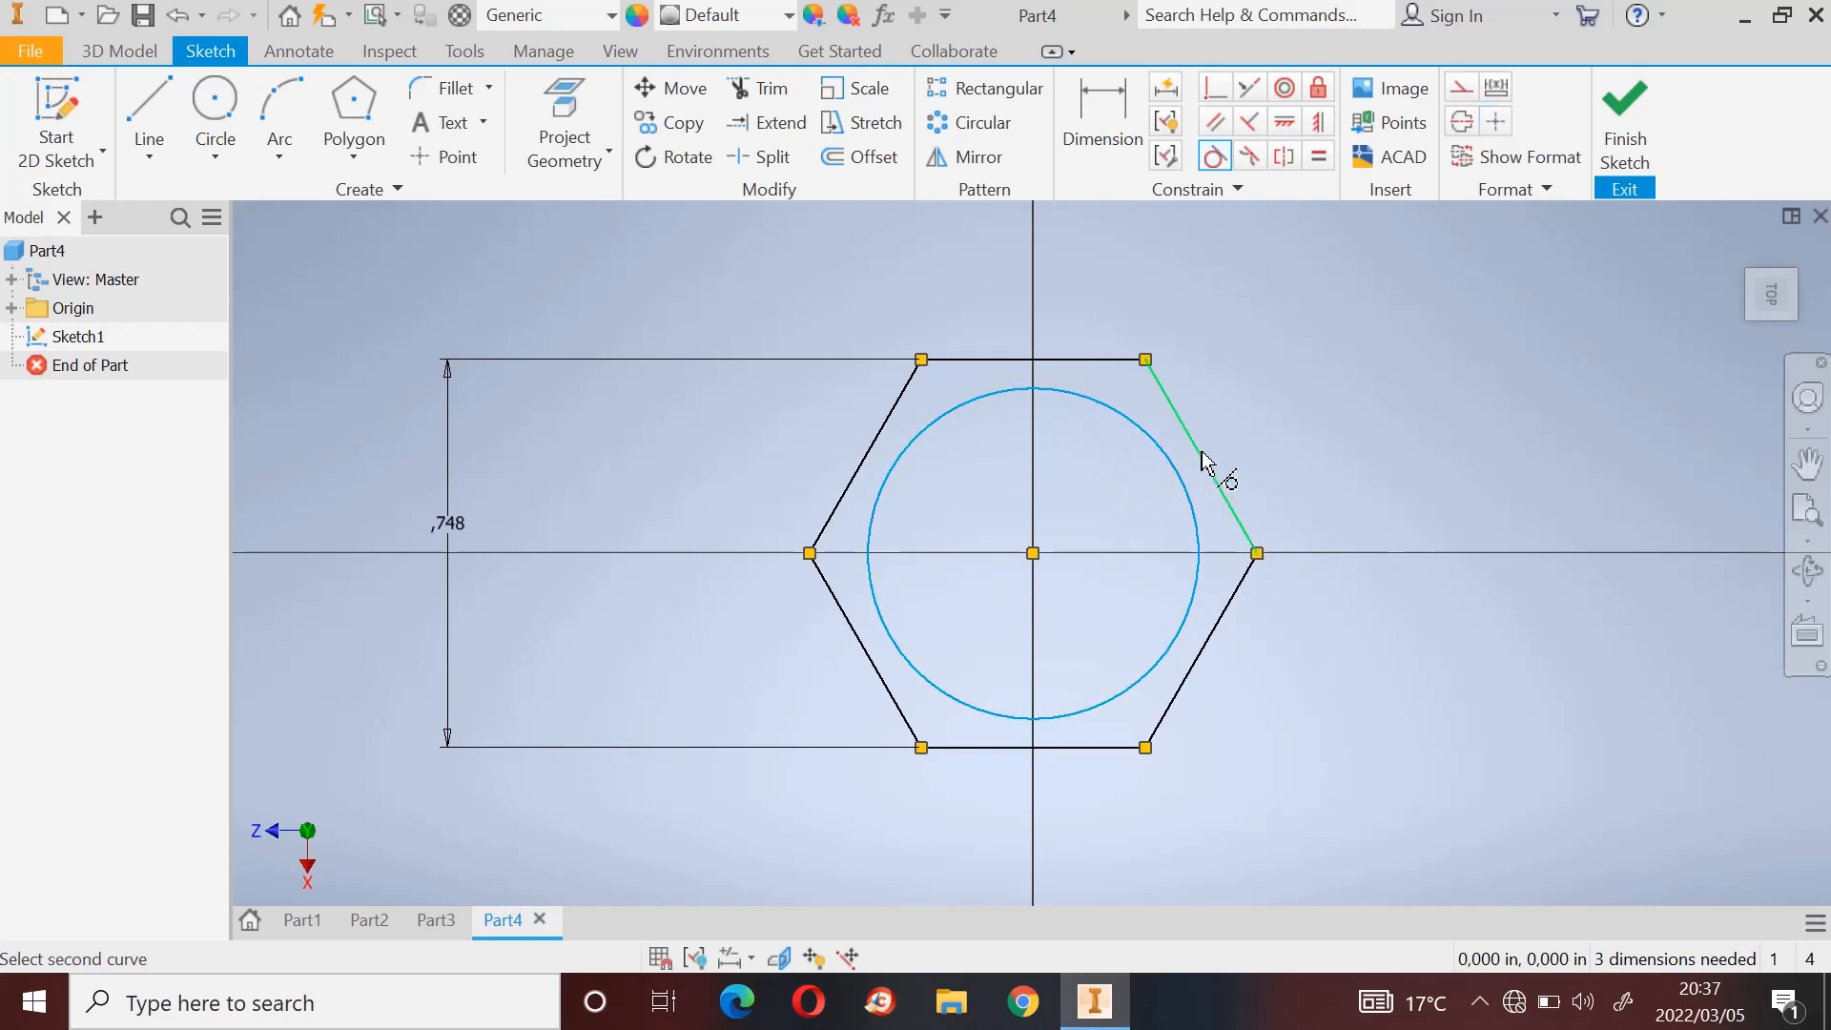
click(1205, 463)
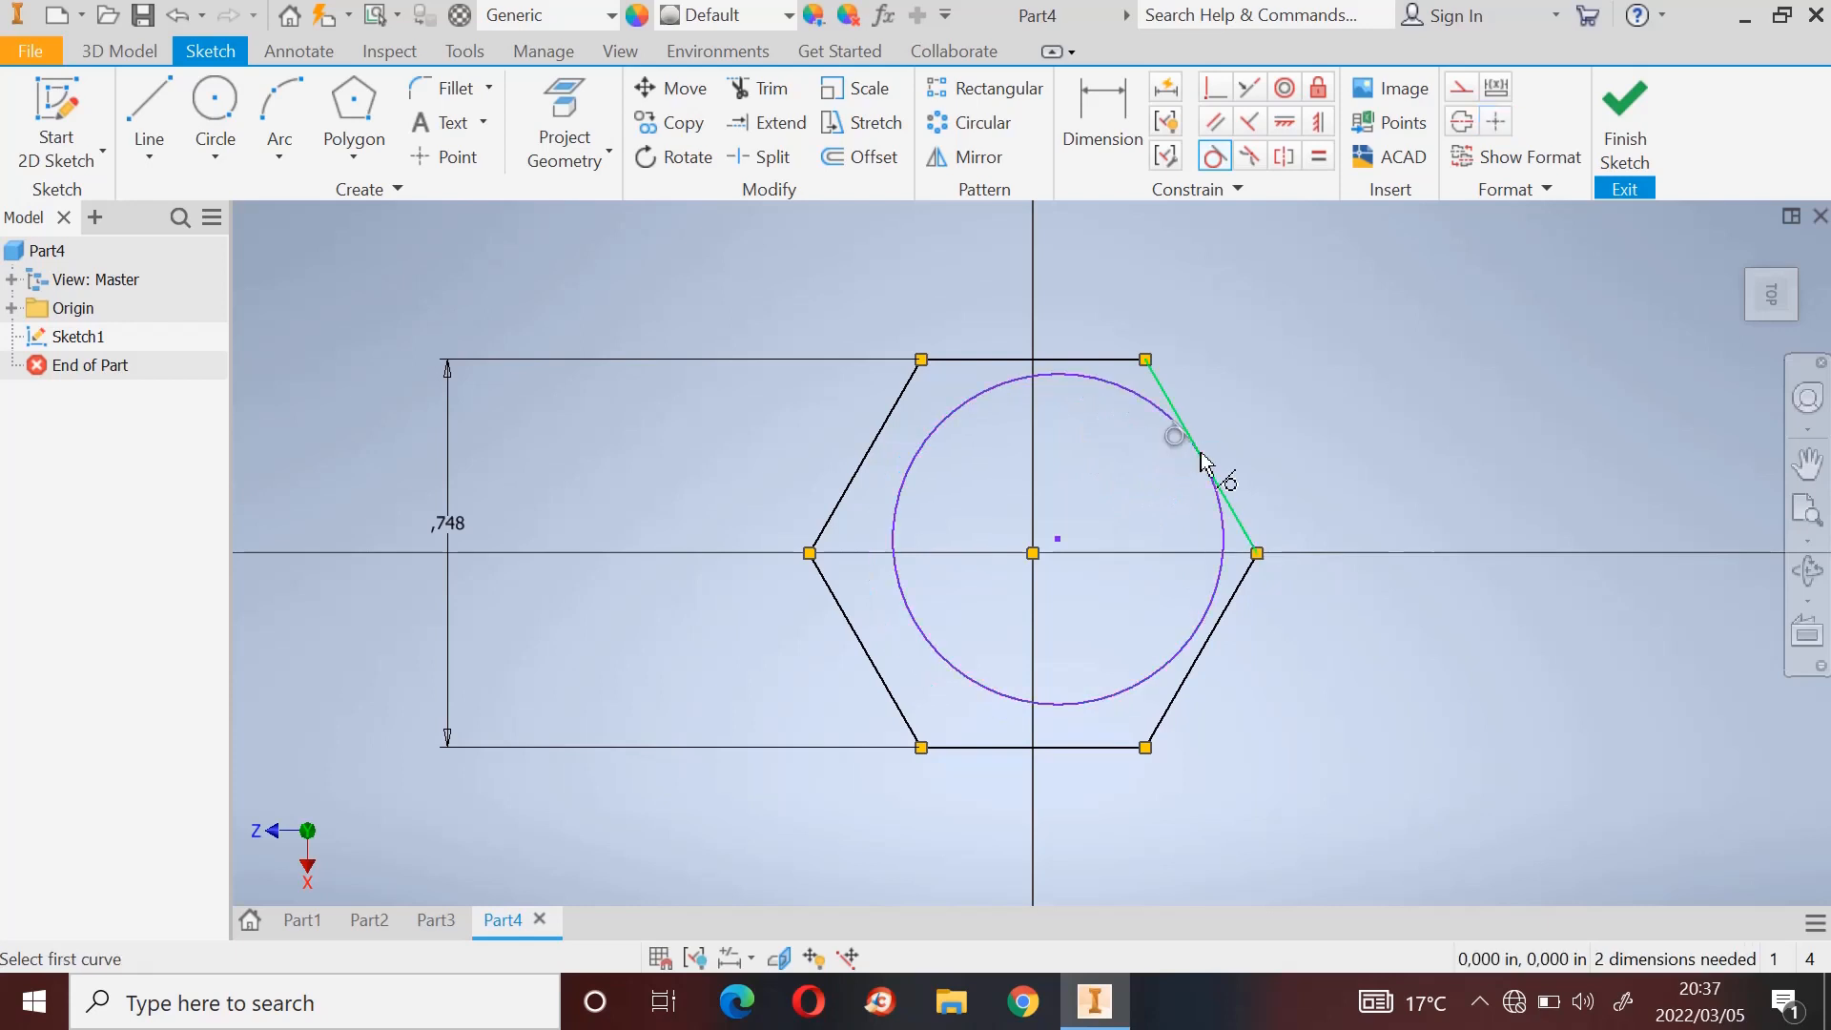
click(897, 591)
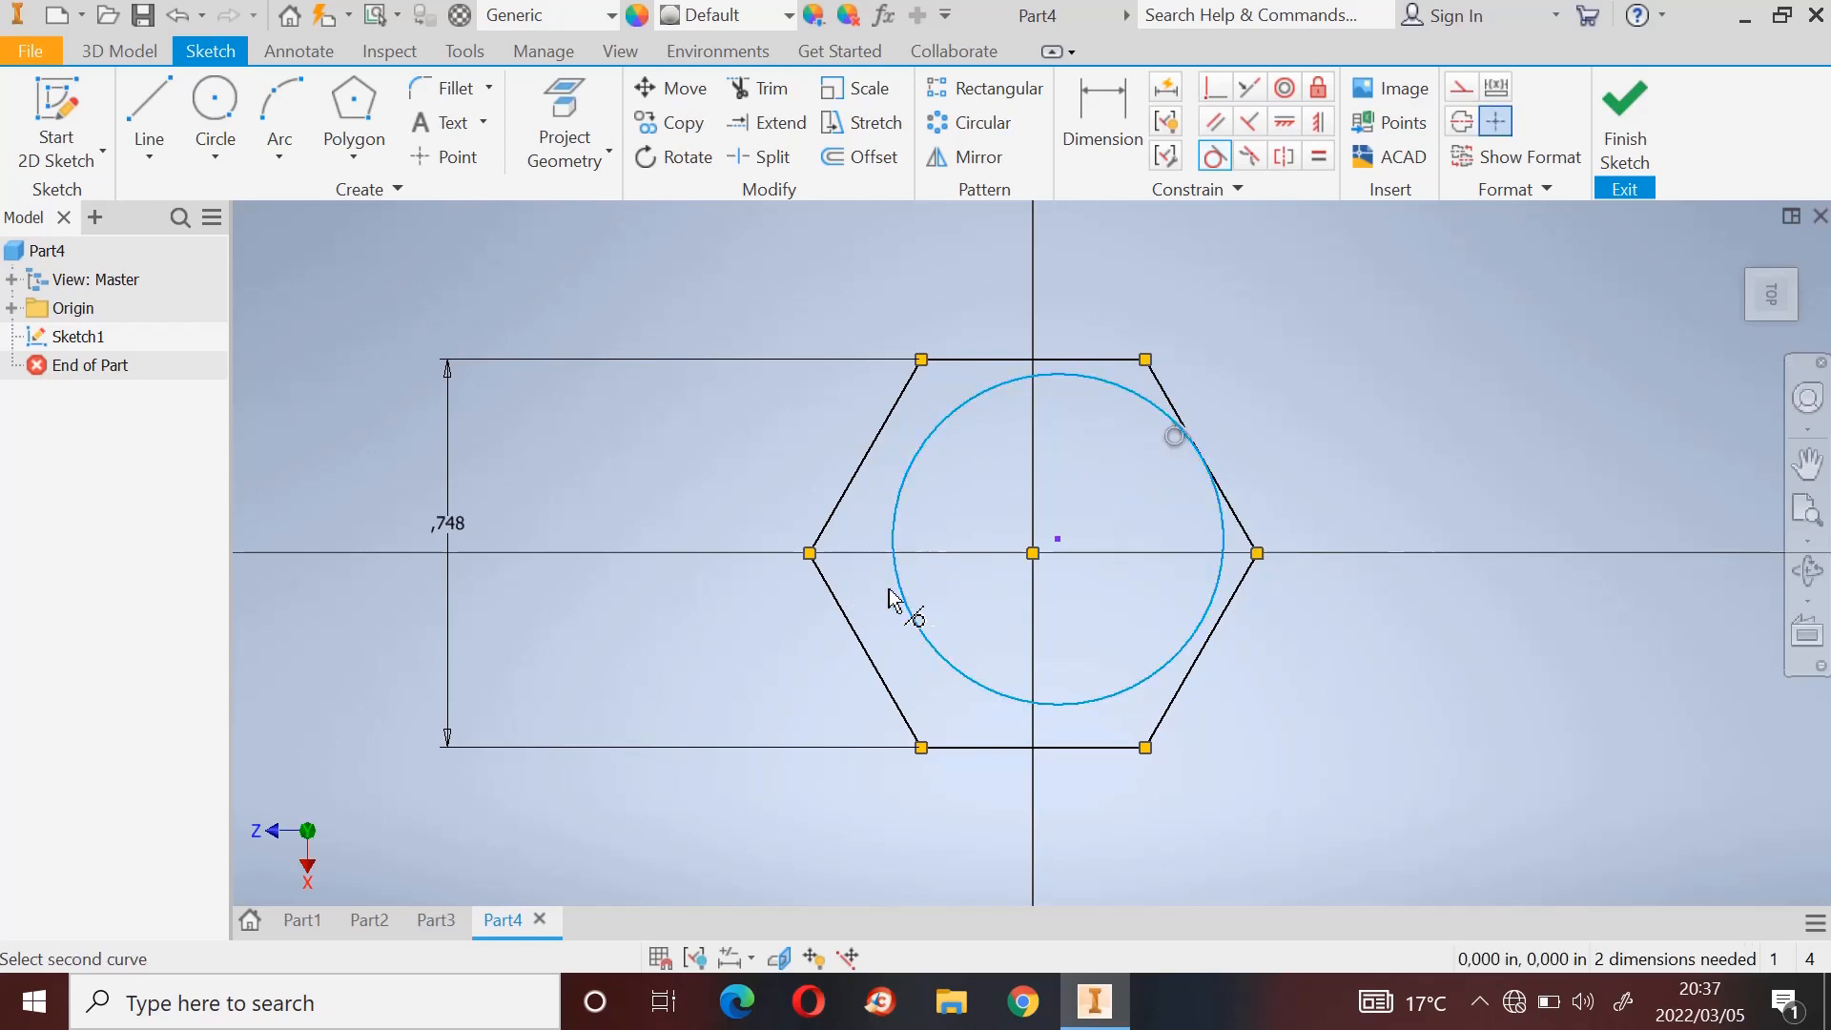
click(852, 628)
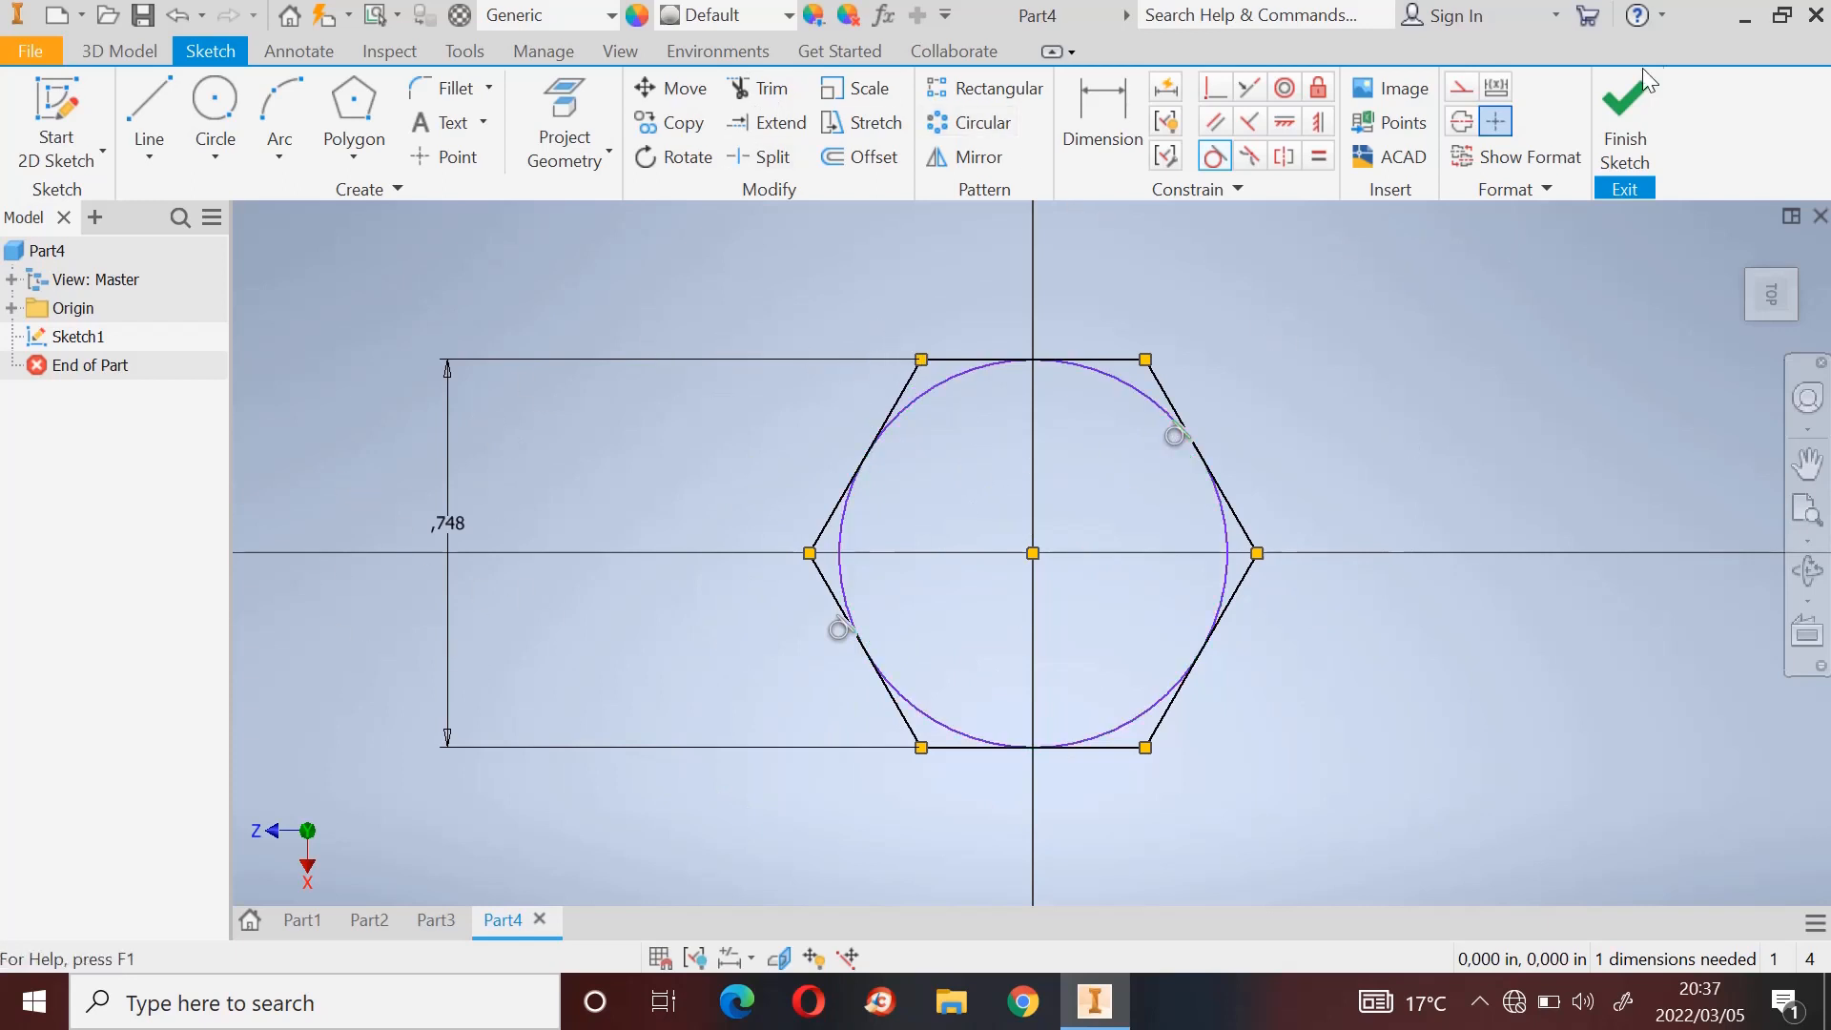
click(1626, 129)
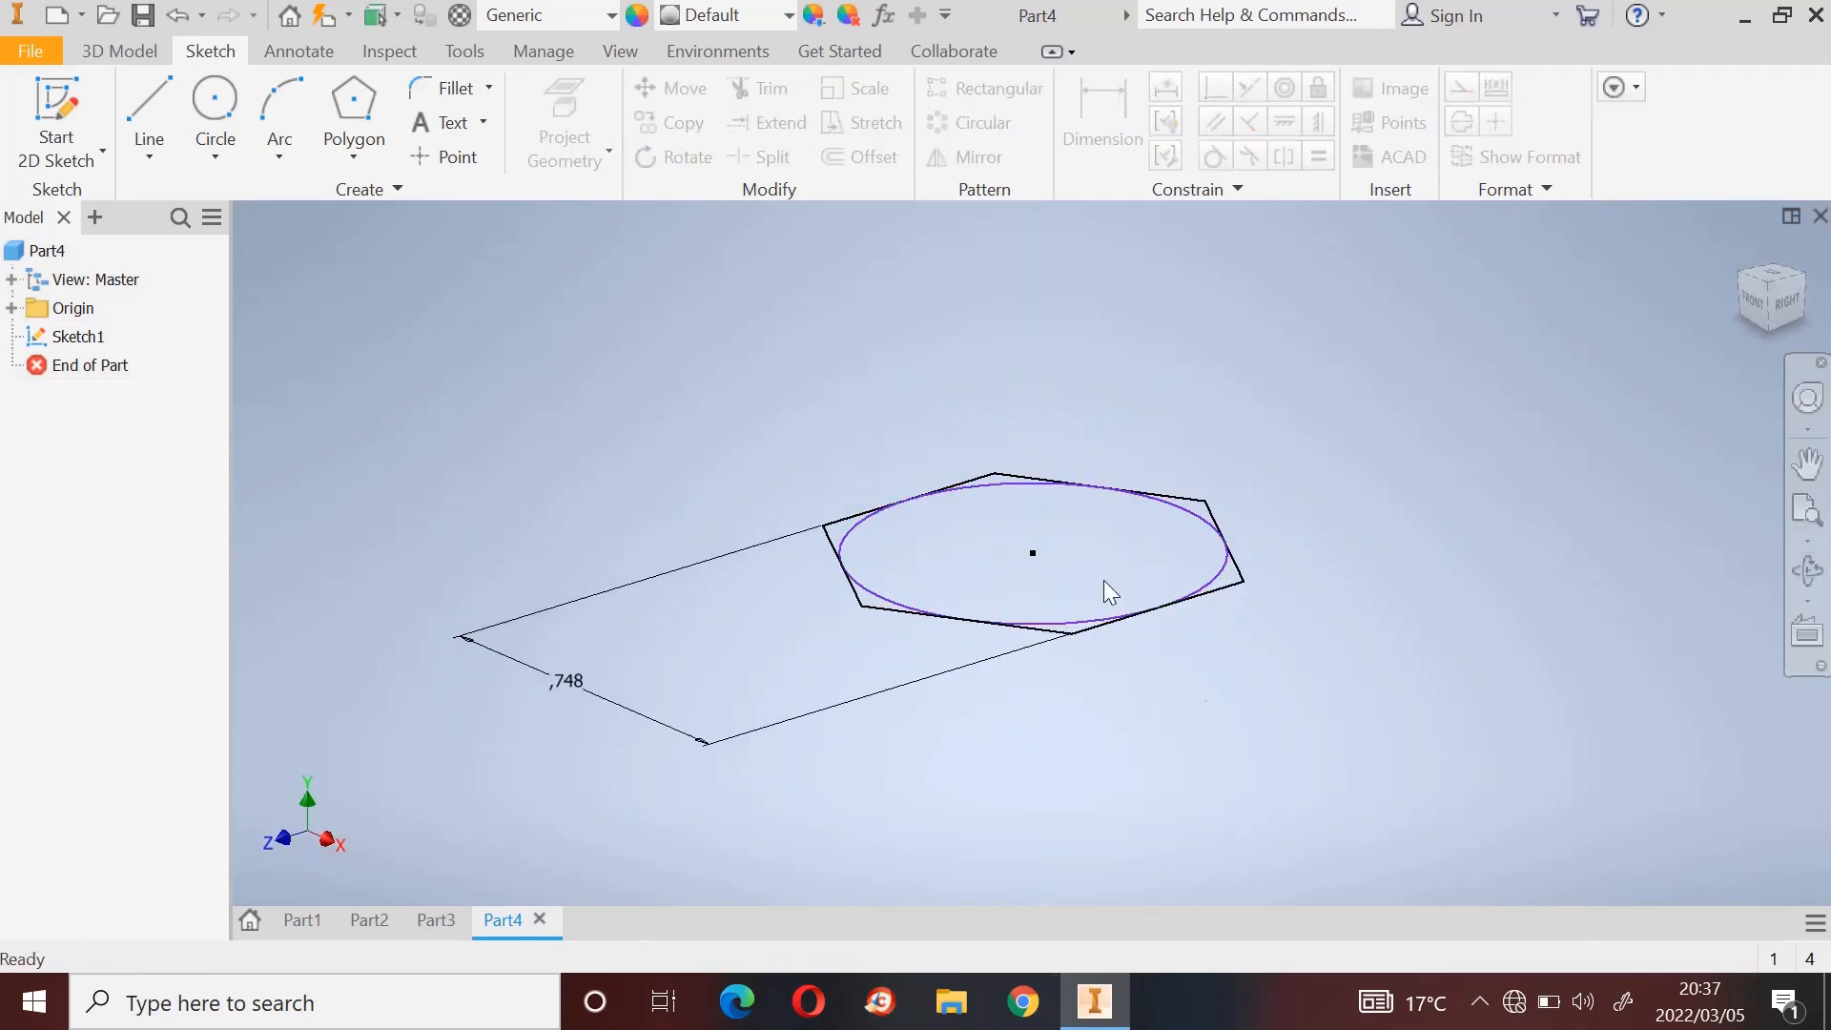
Step: Extrude all the profiles of the hexagon sketch symmetrically with a total distance of 9 mm
click(103, 53)
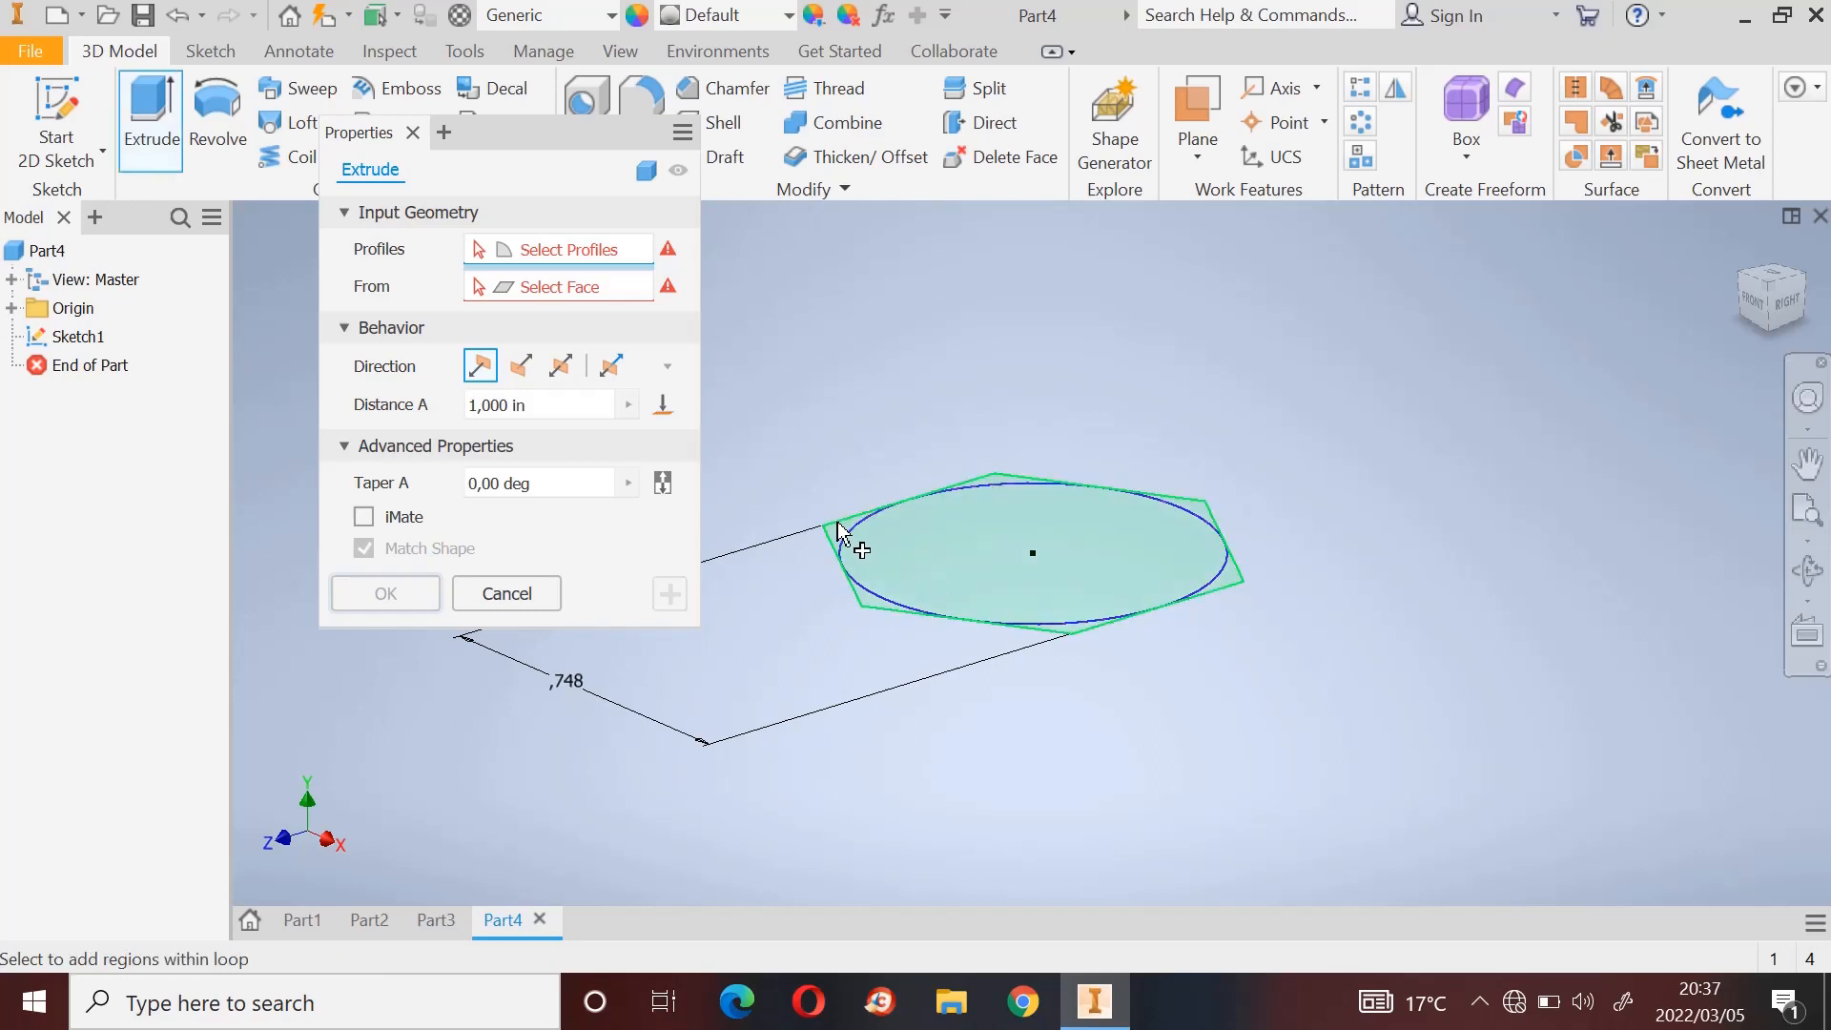
click(826, 477)
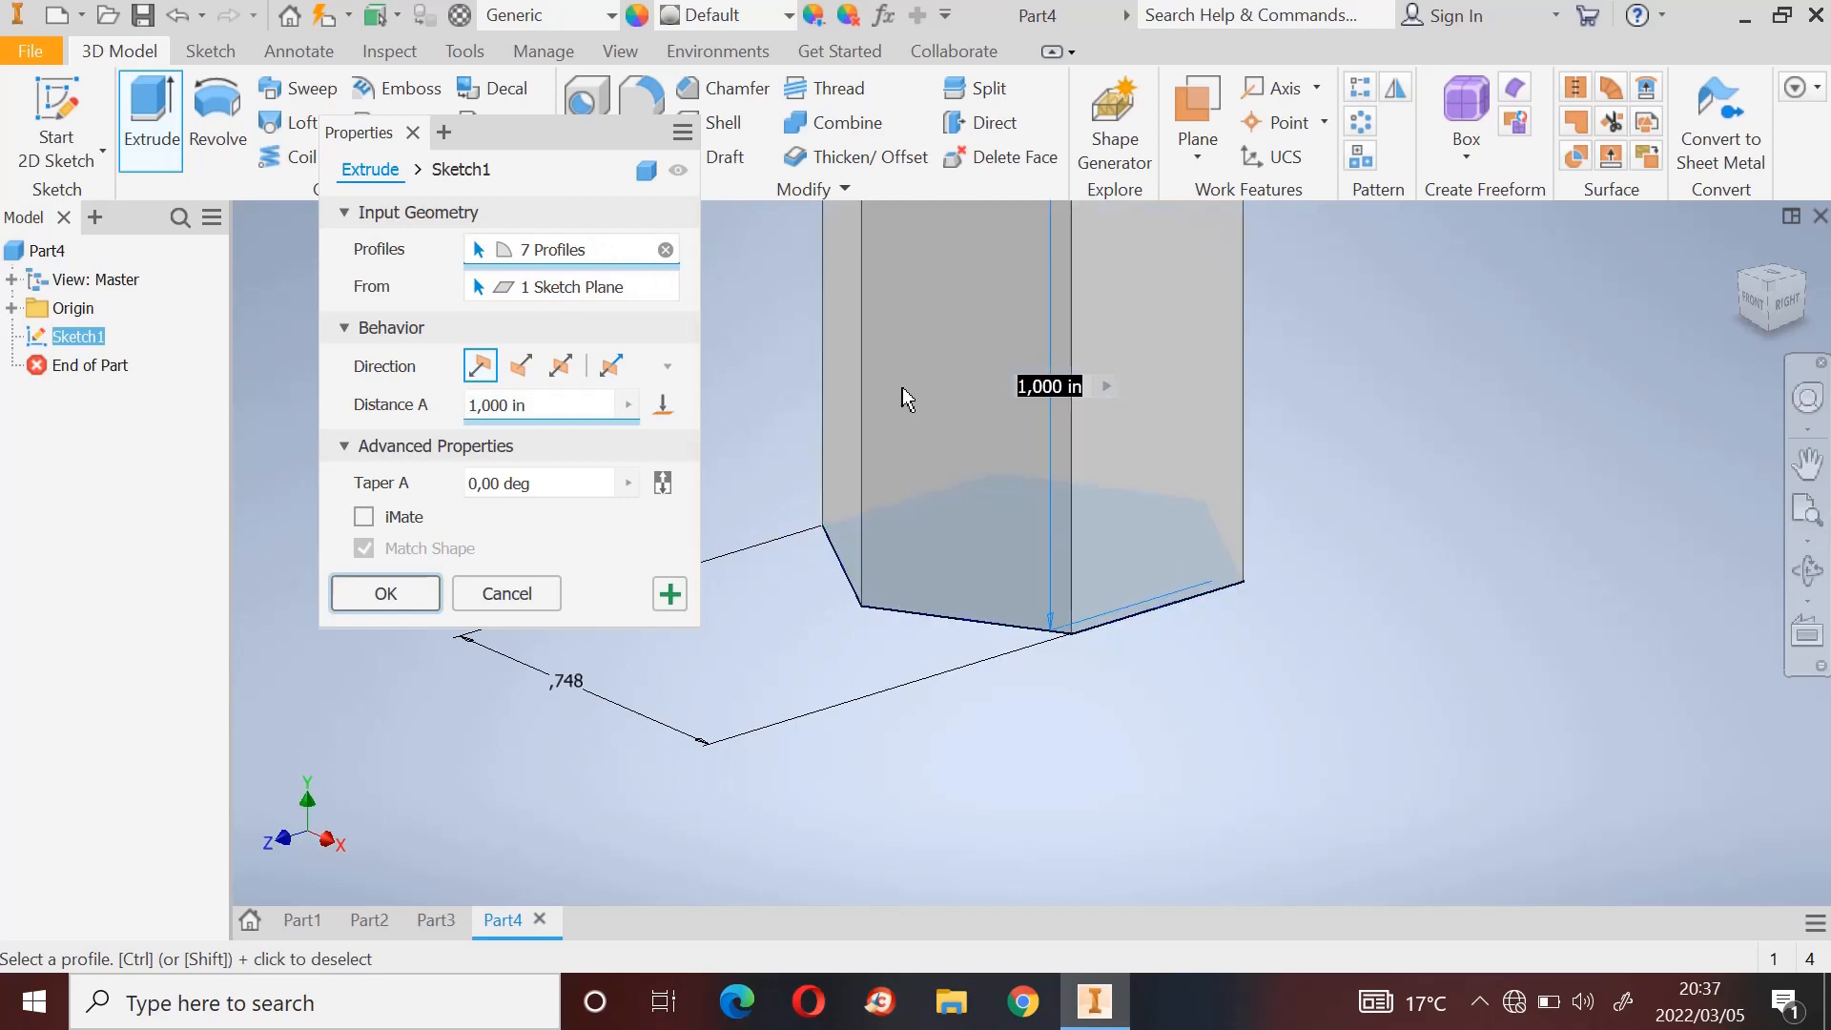
click(559, 368)
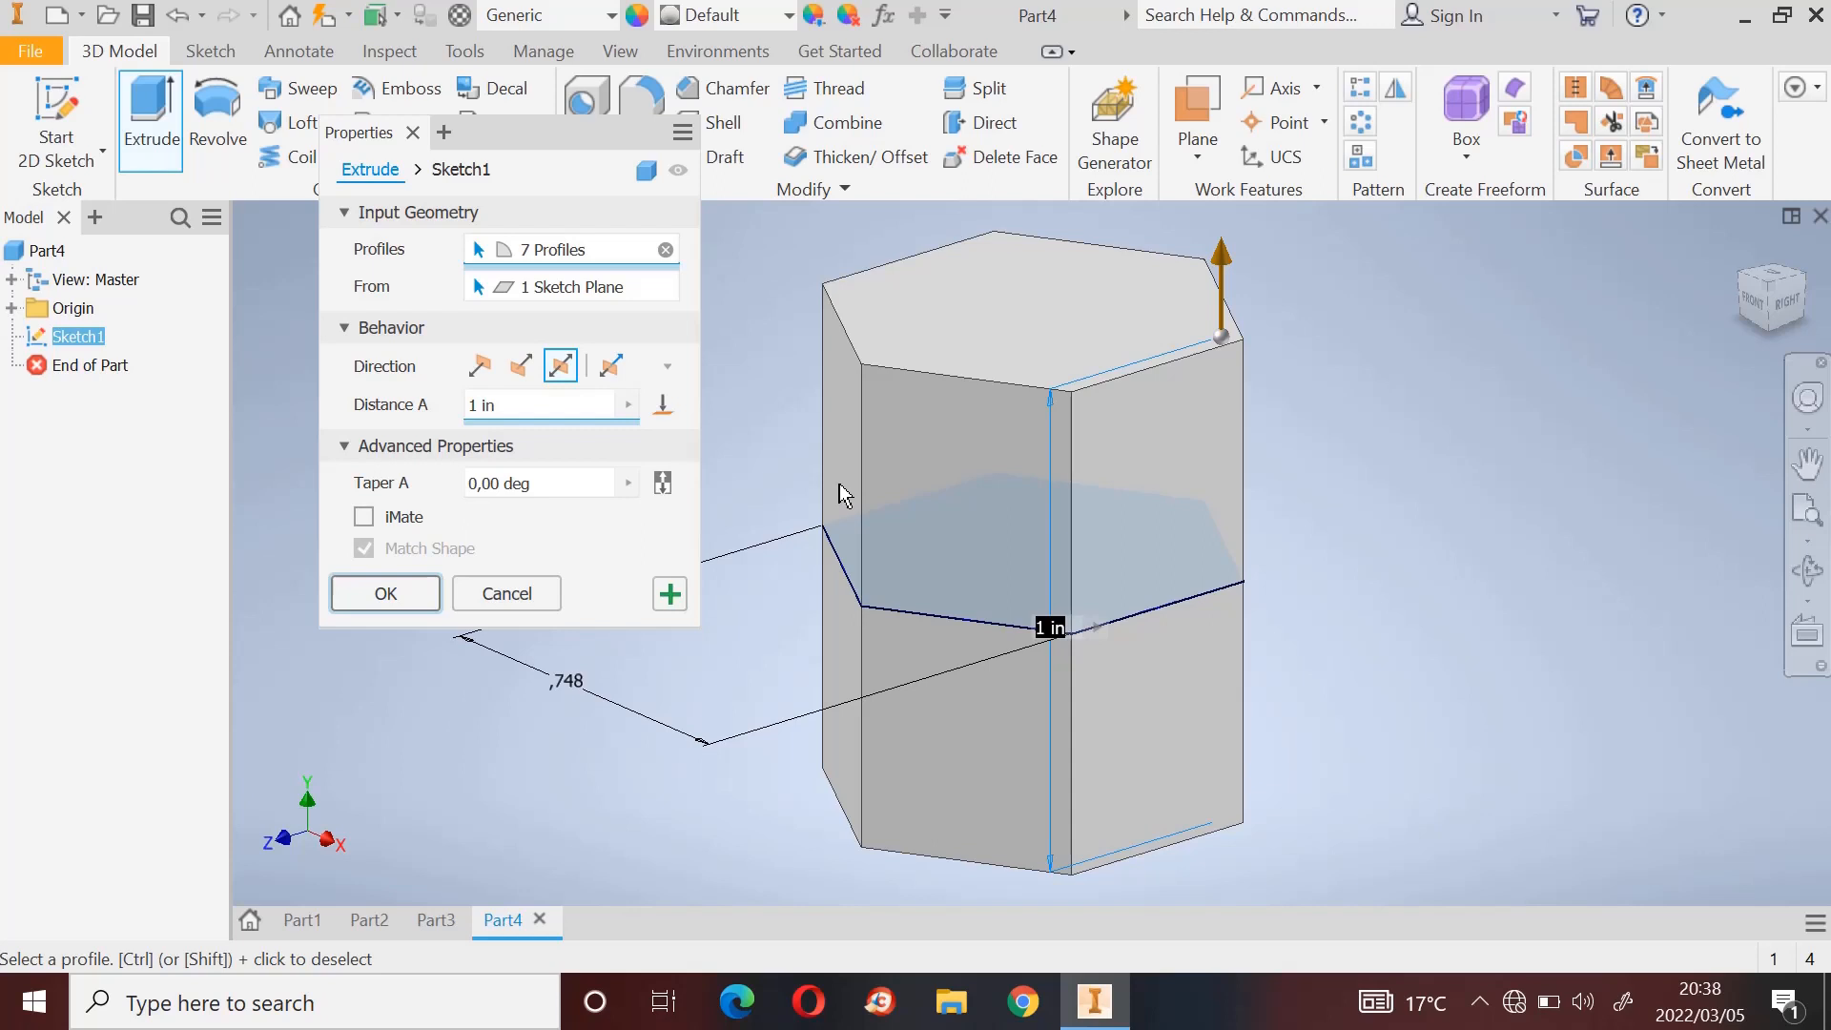
text(7)
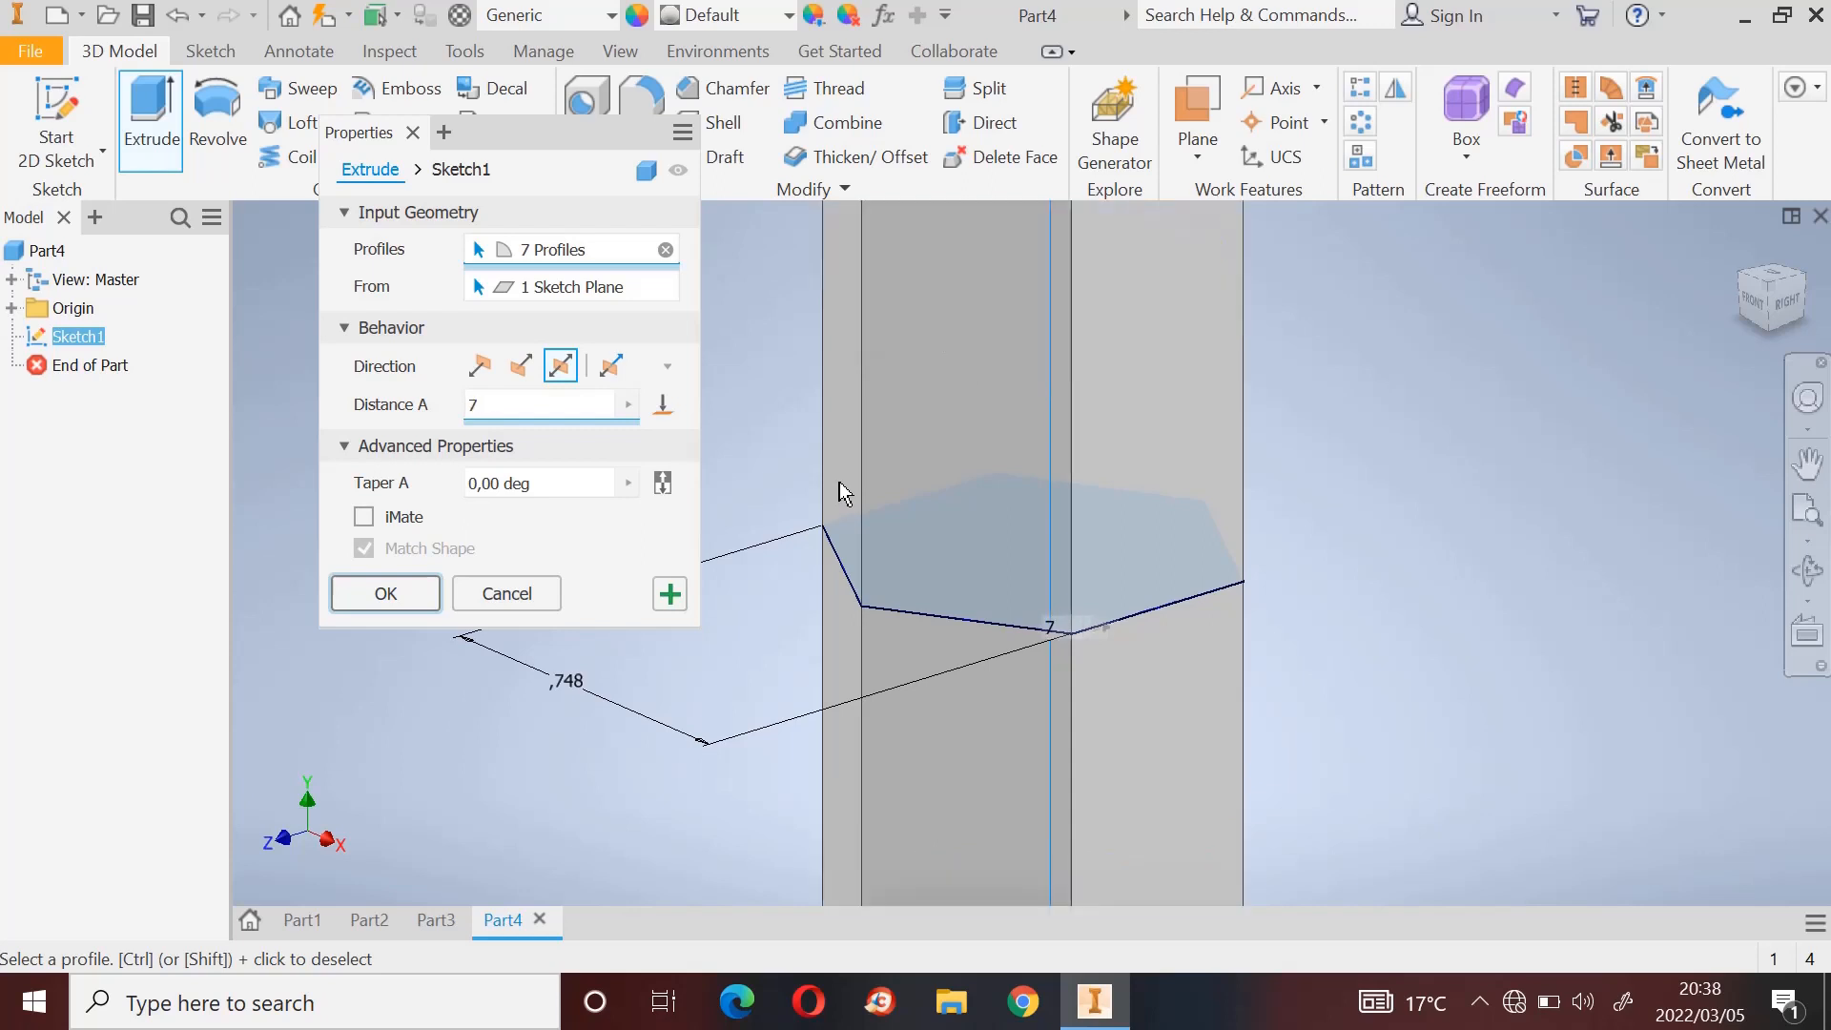
text(mm)
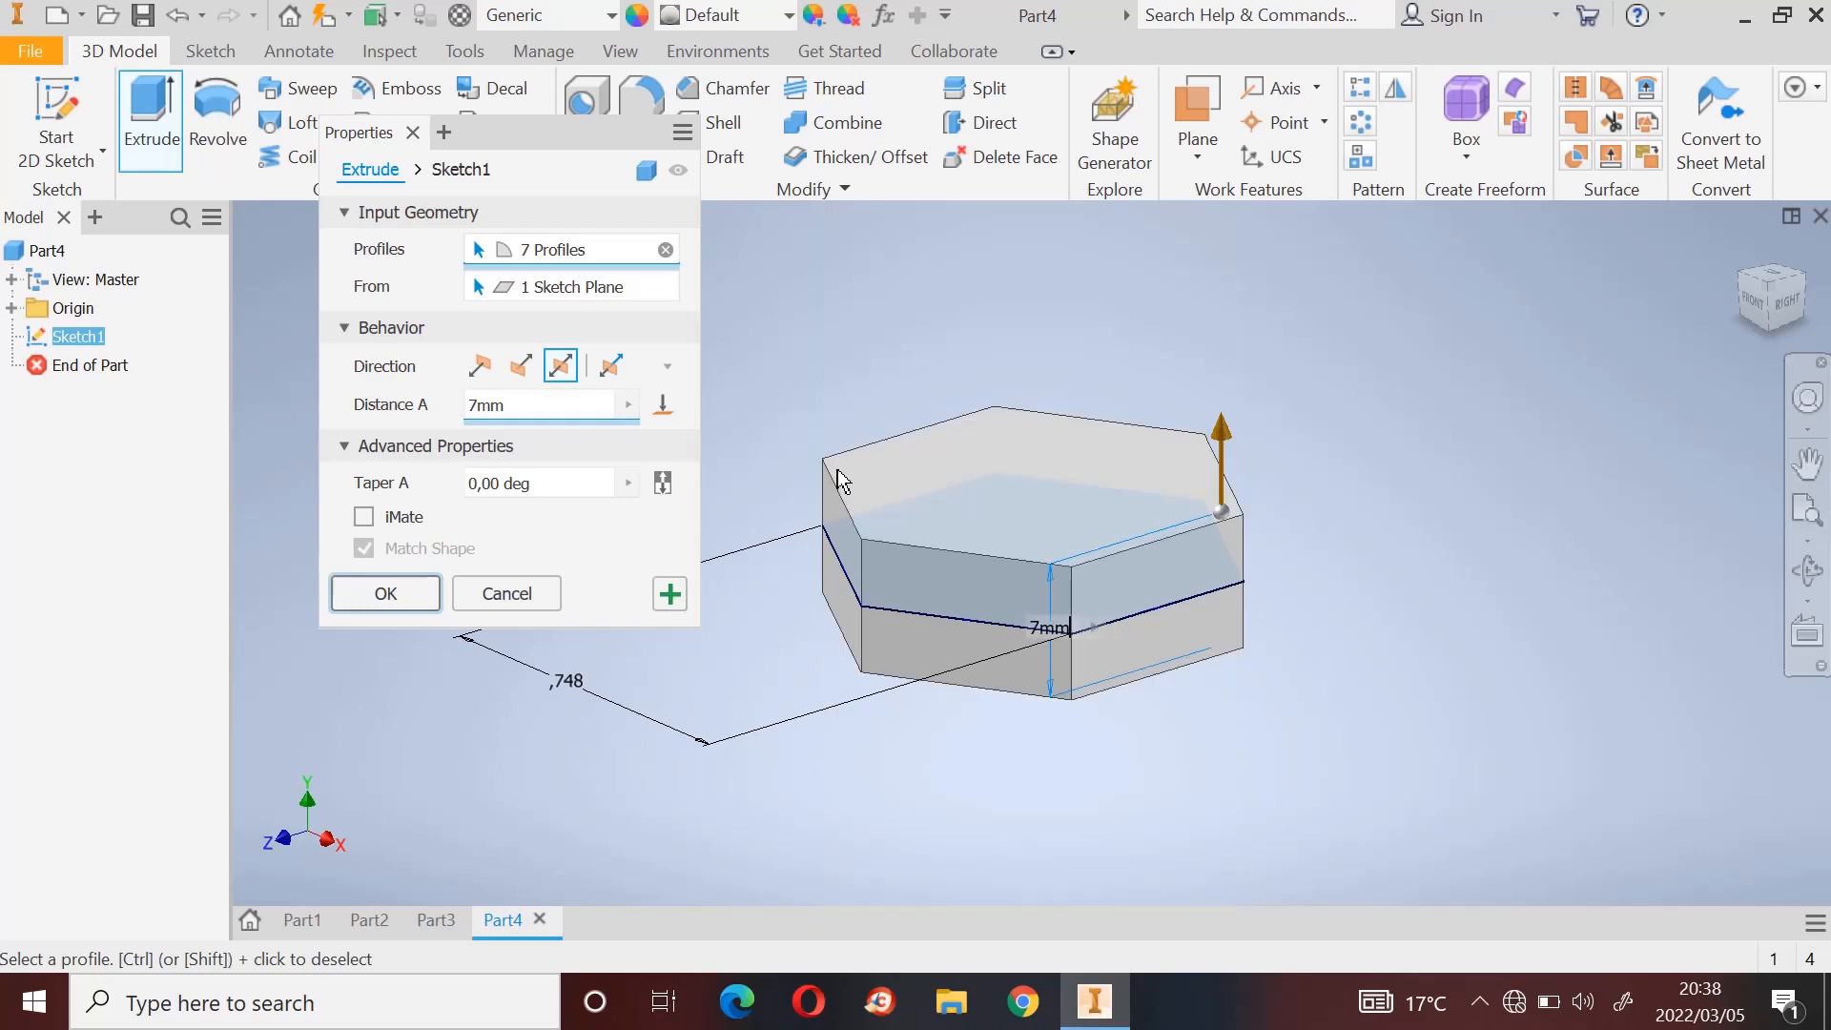
key(BackSpace)
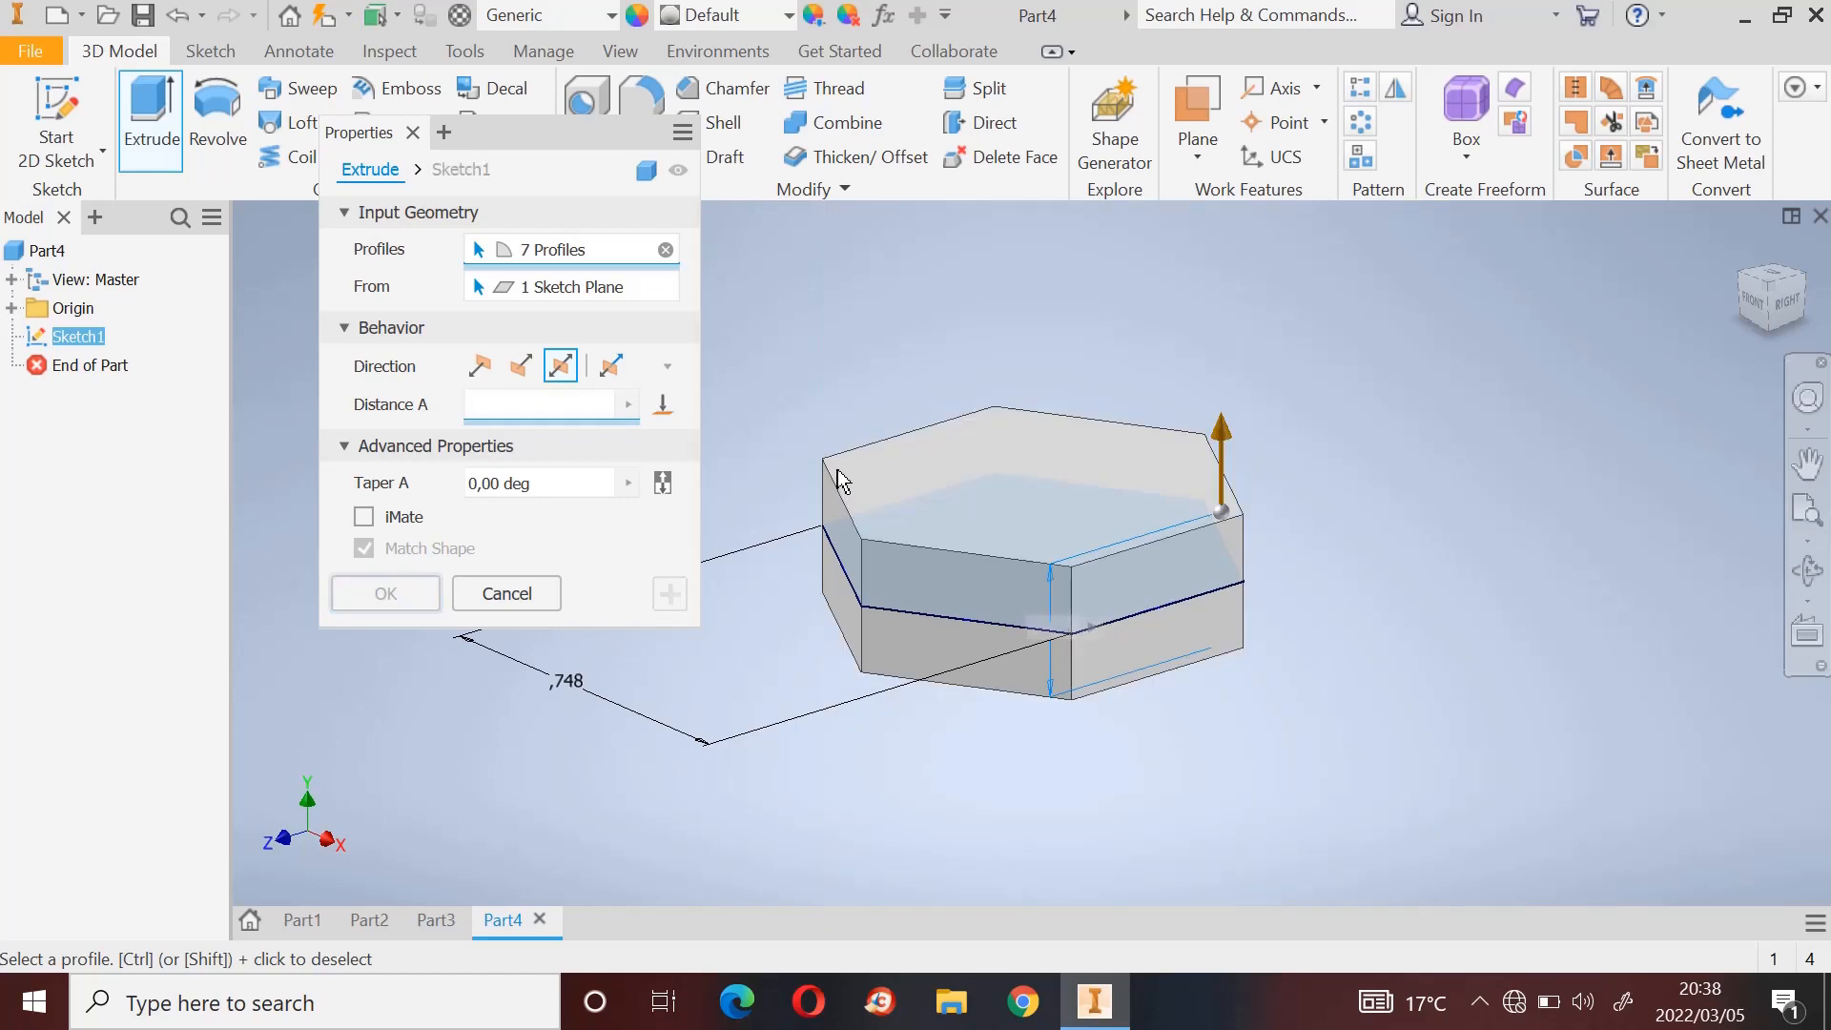
text(9mm)
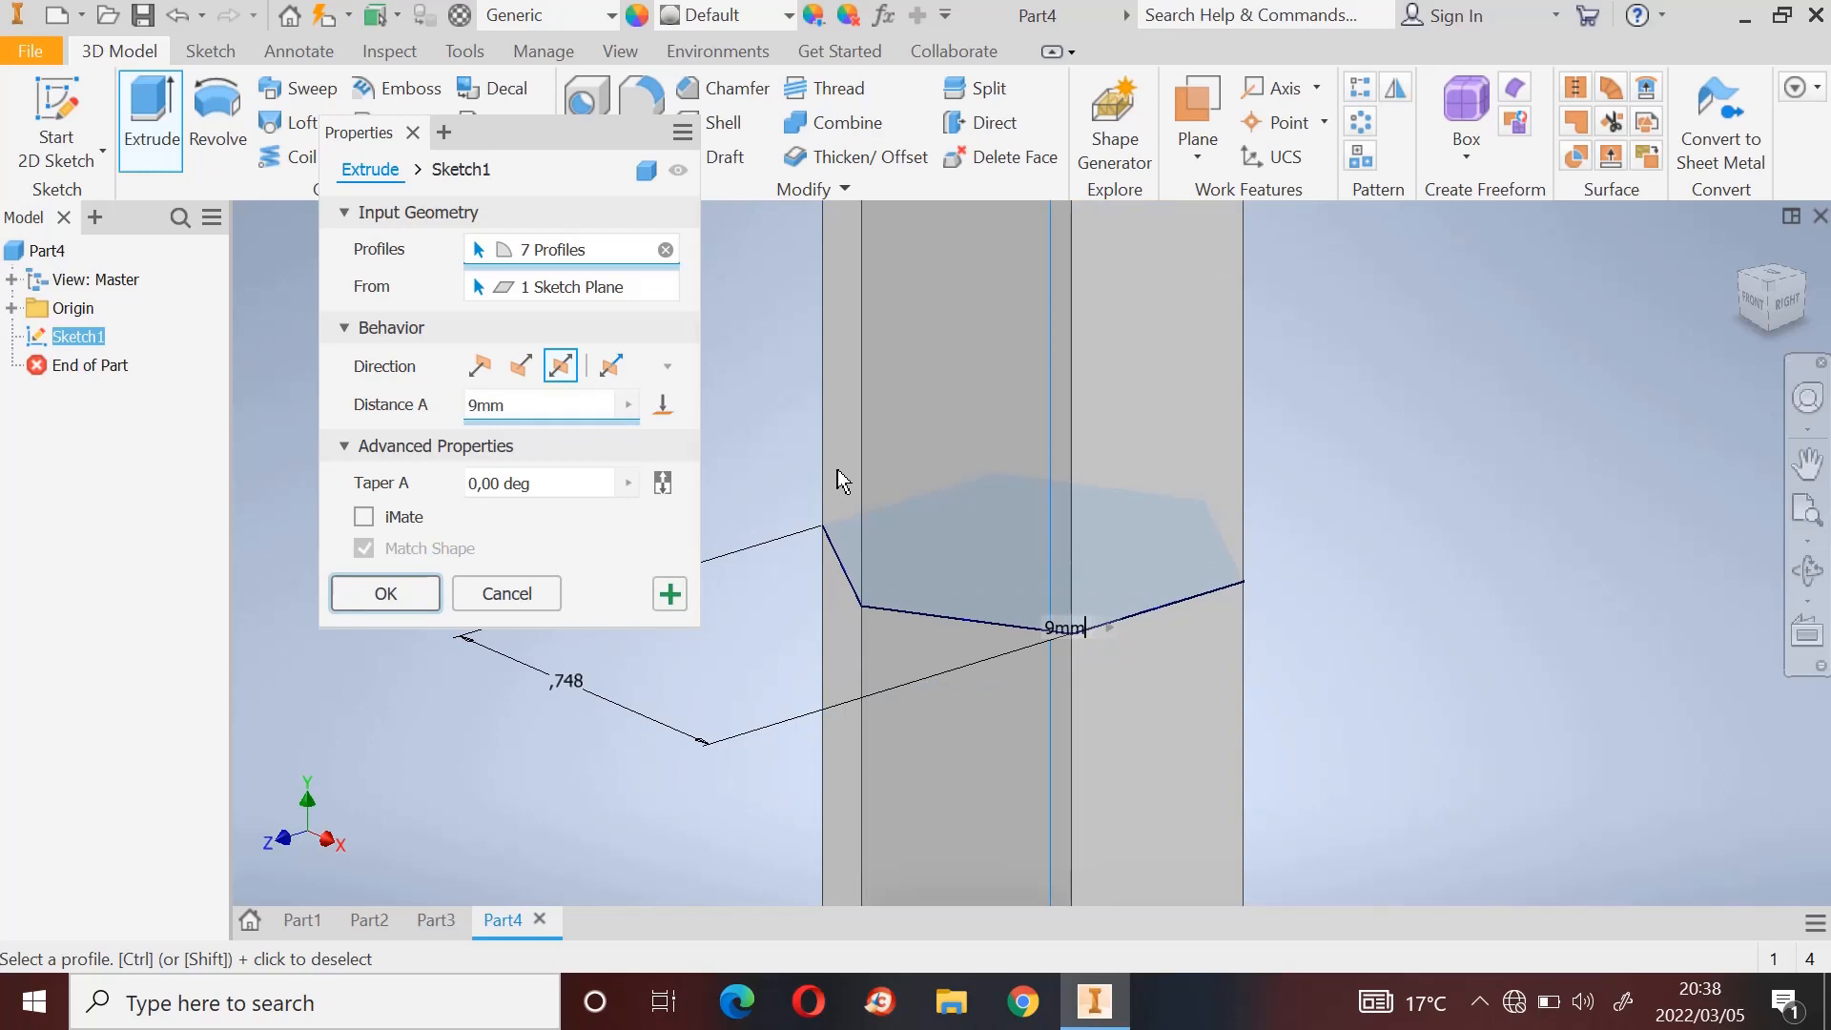
click(406, 595)
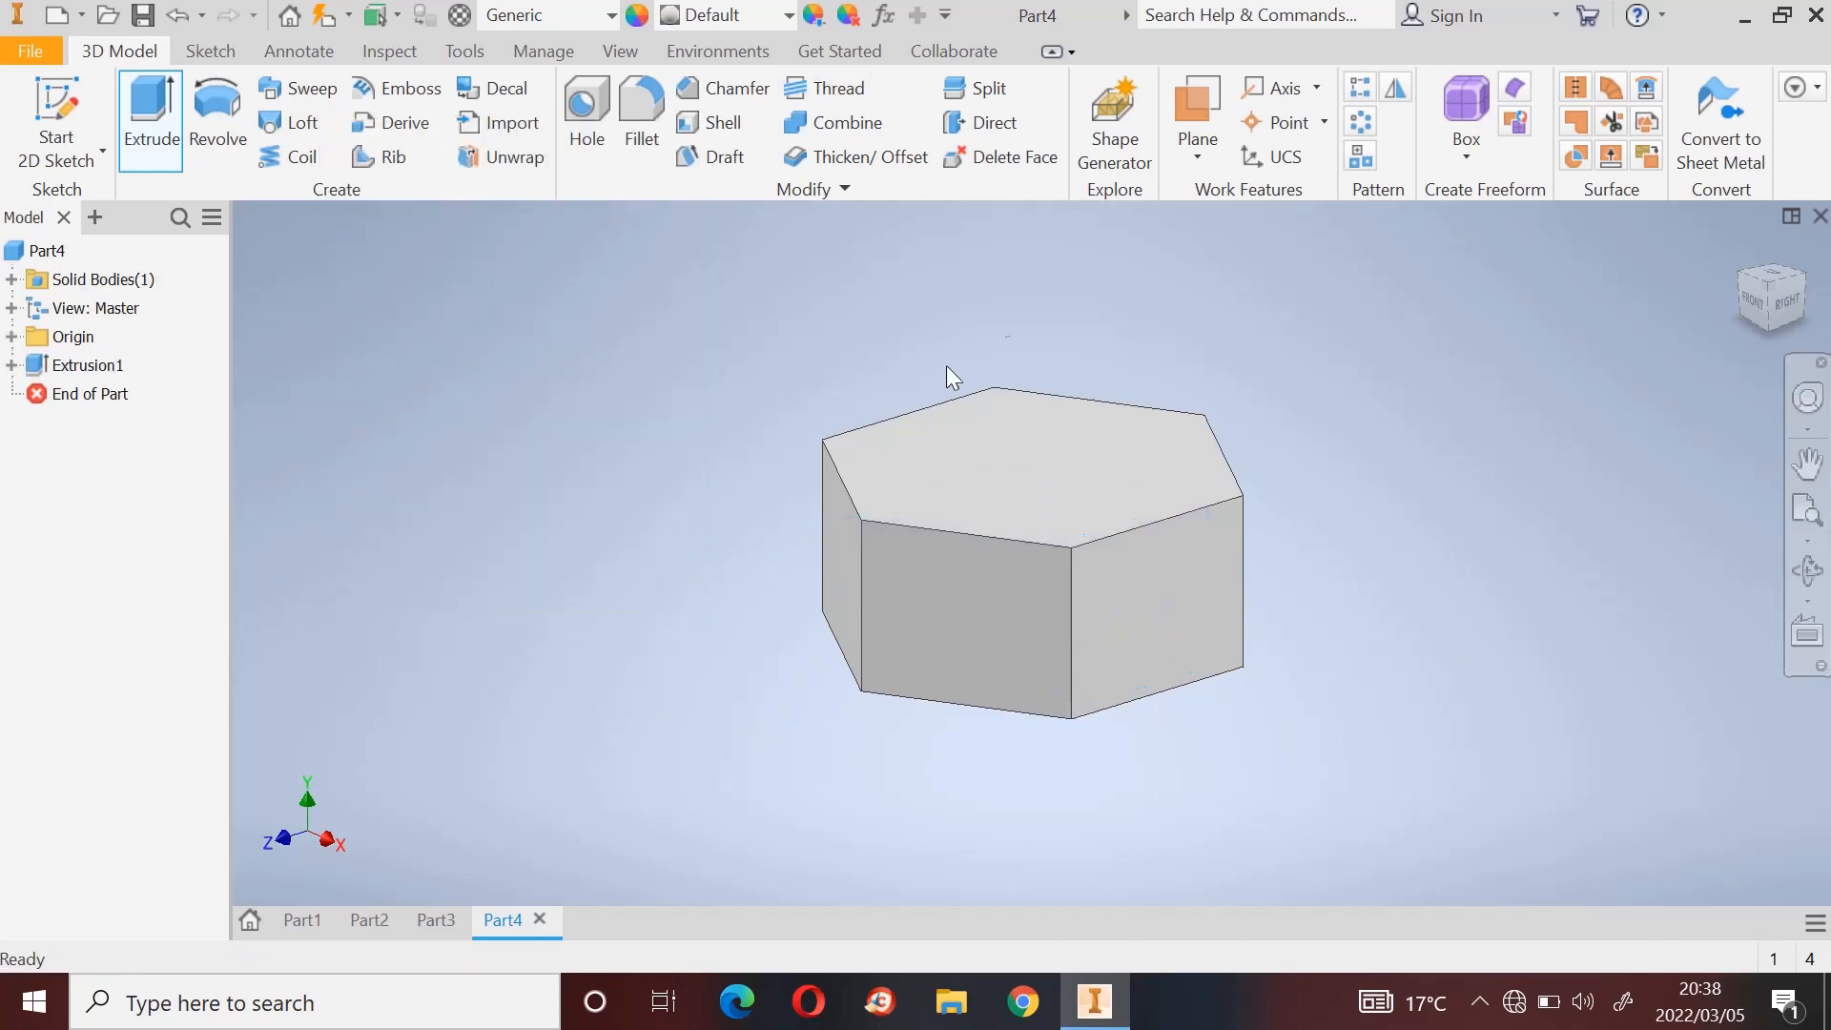
Step: Start a sketch on the hexagonal body's top face and draw a circle centred on the origin, just inside the hexagon
click(1741, 247)
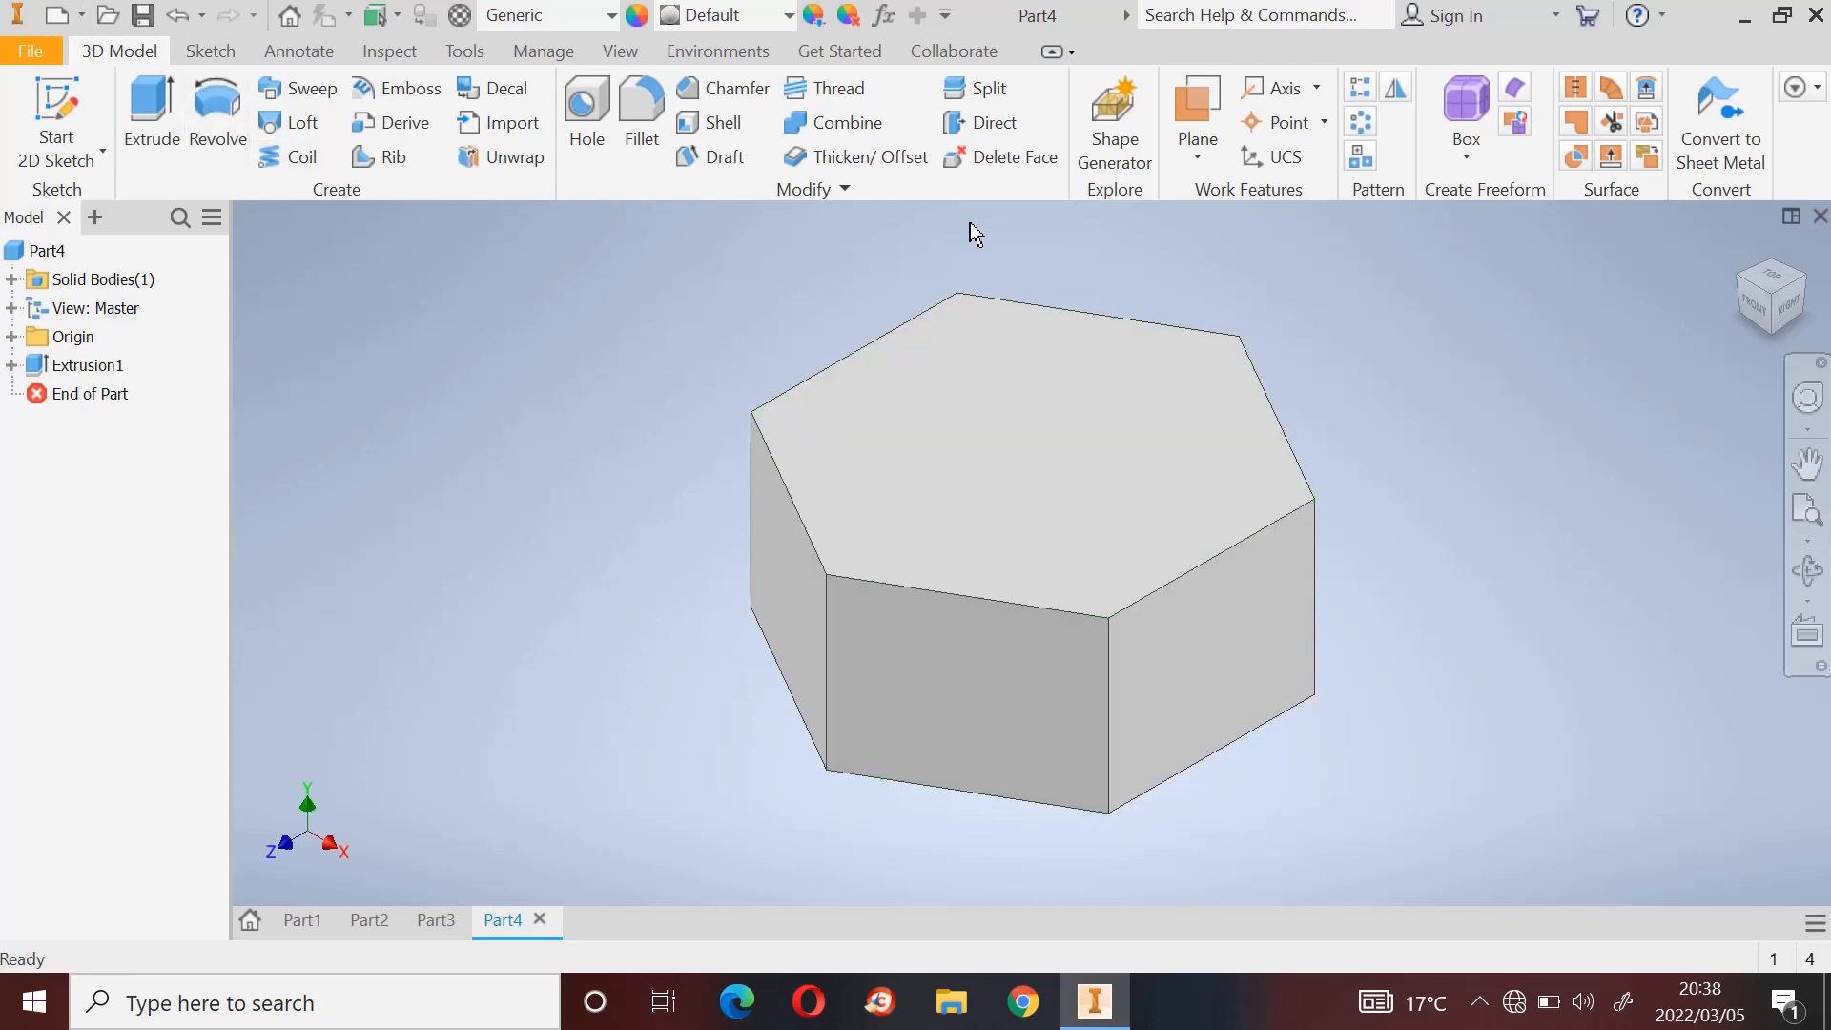
click(210, 52)
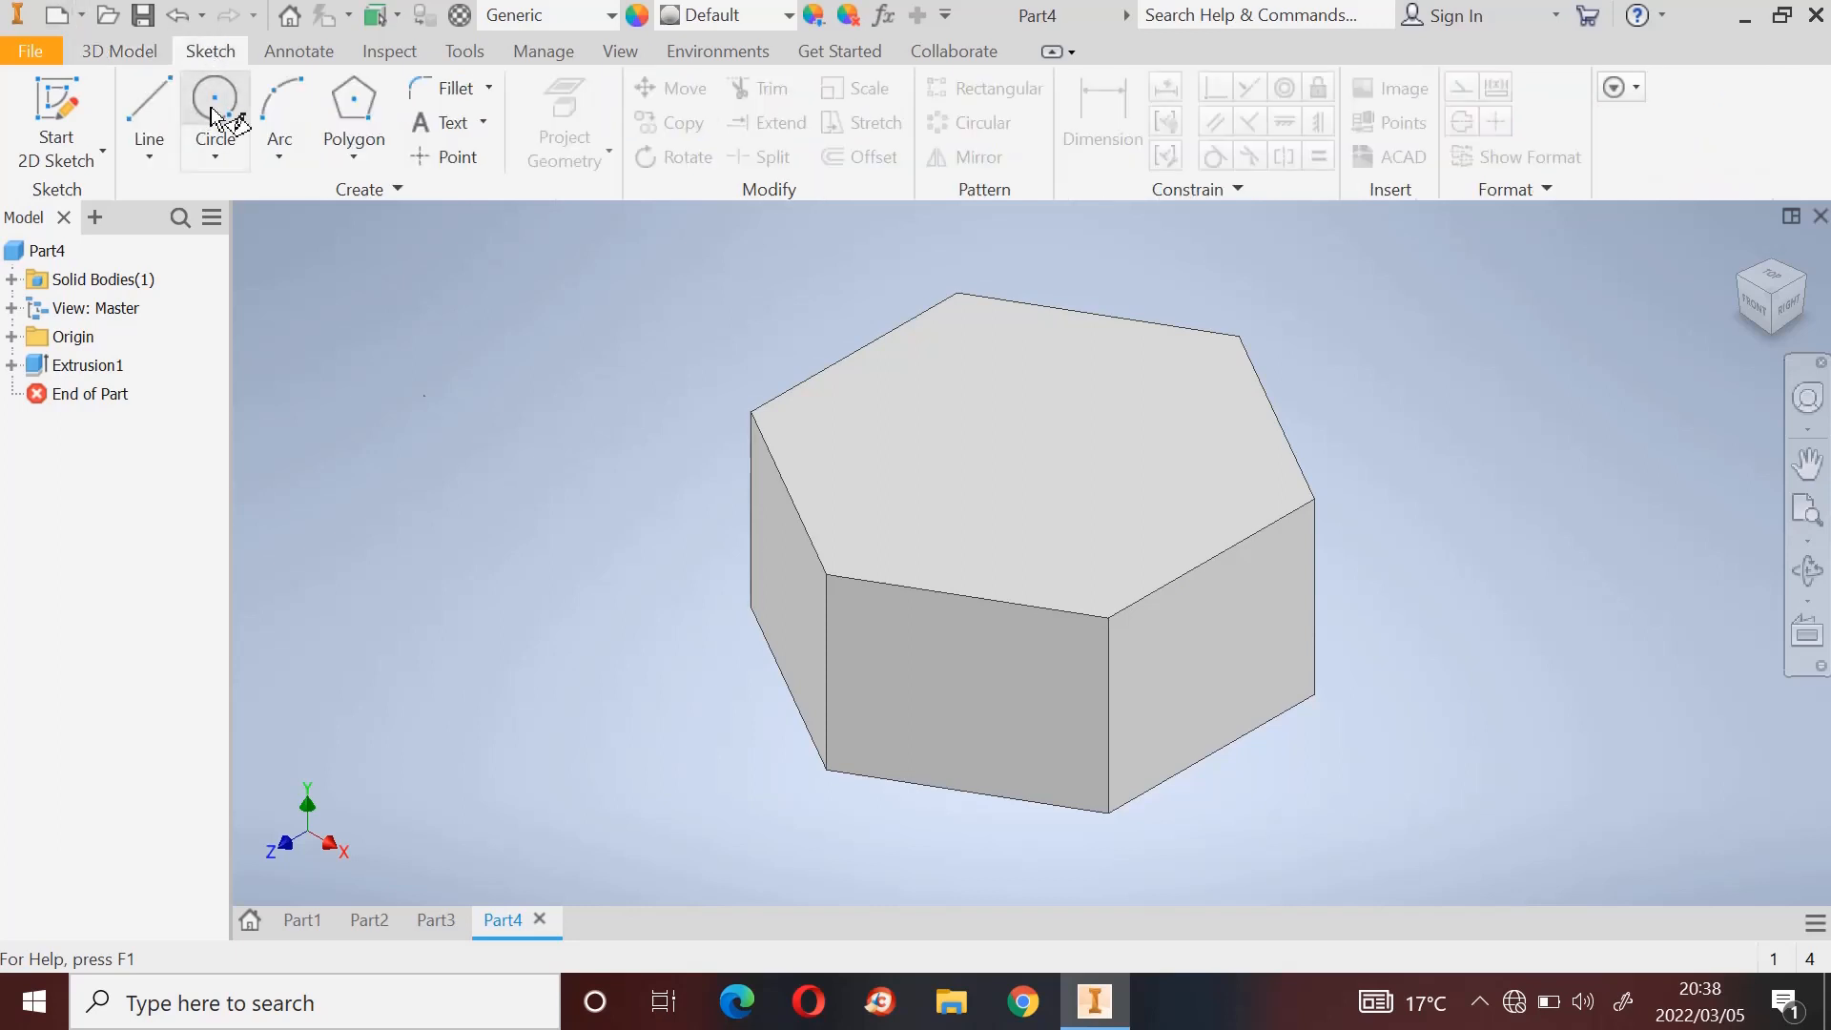
click(215, 103)
click(1050, 498)
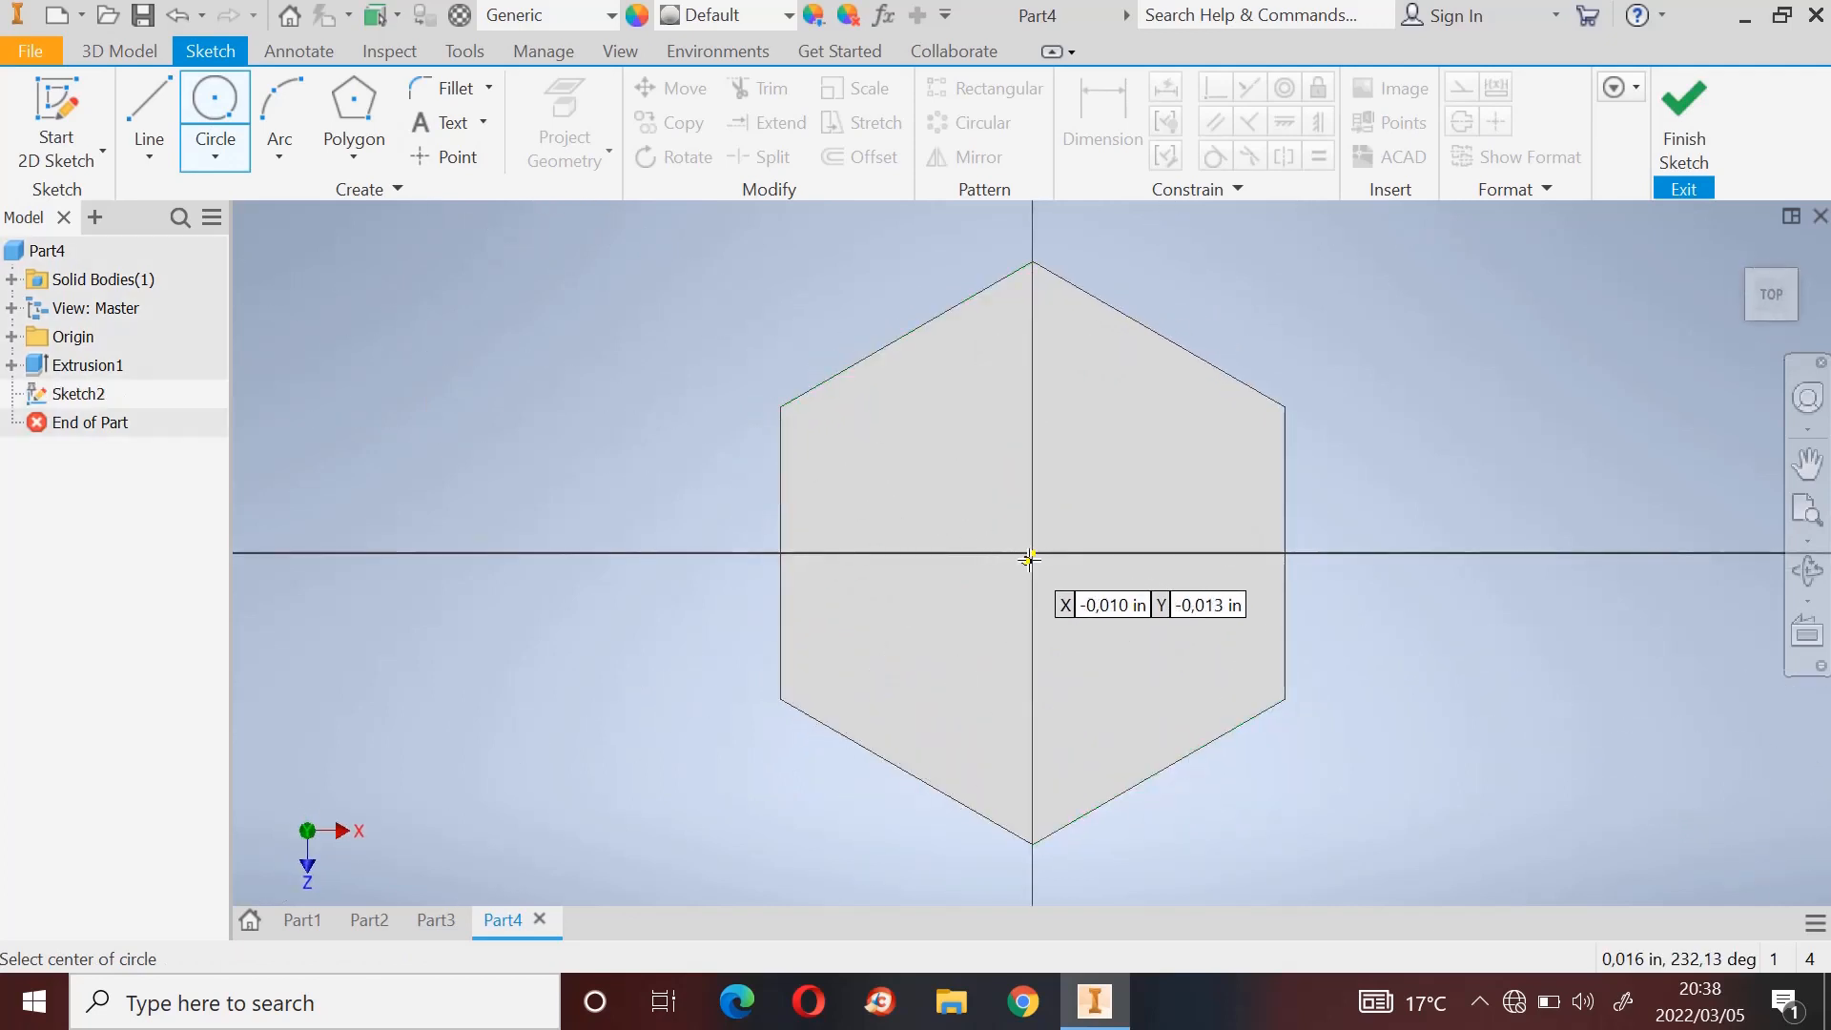
click(1033, 553)
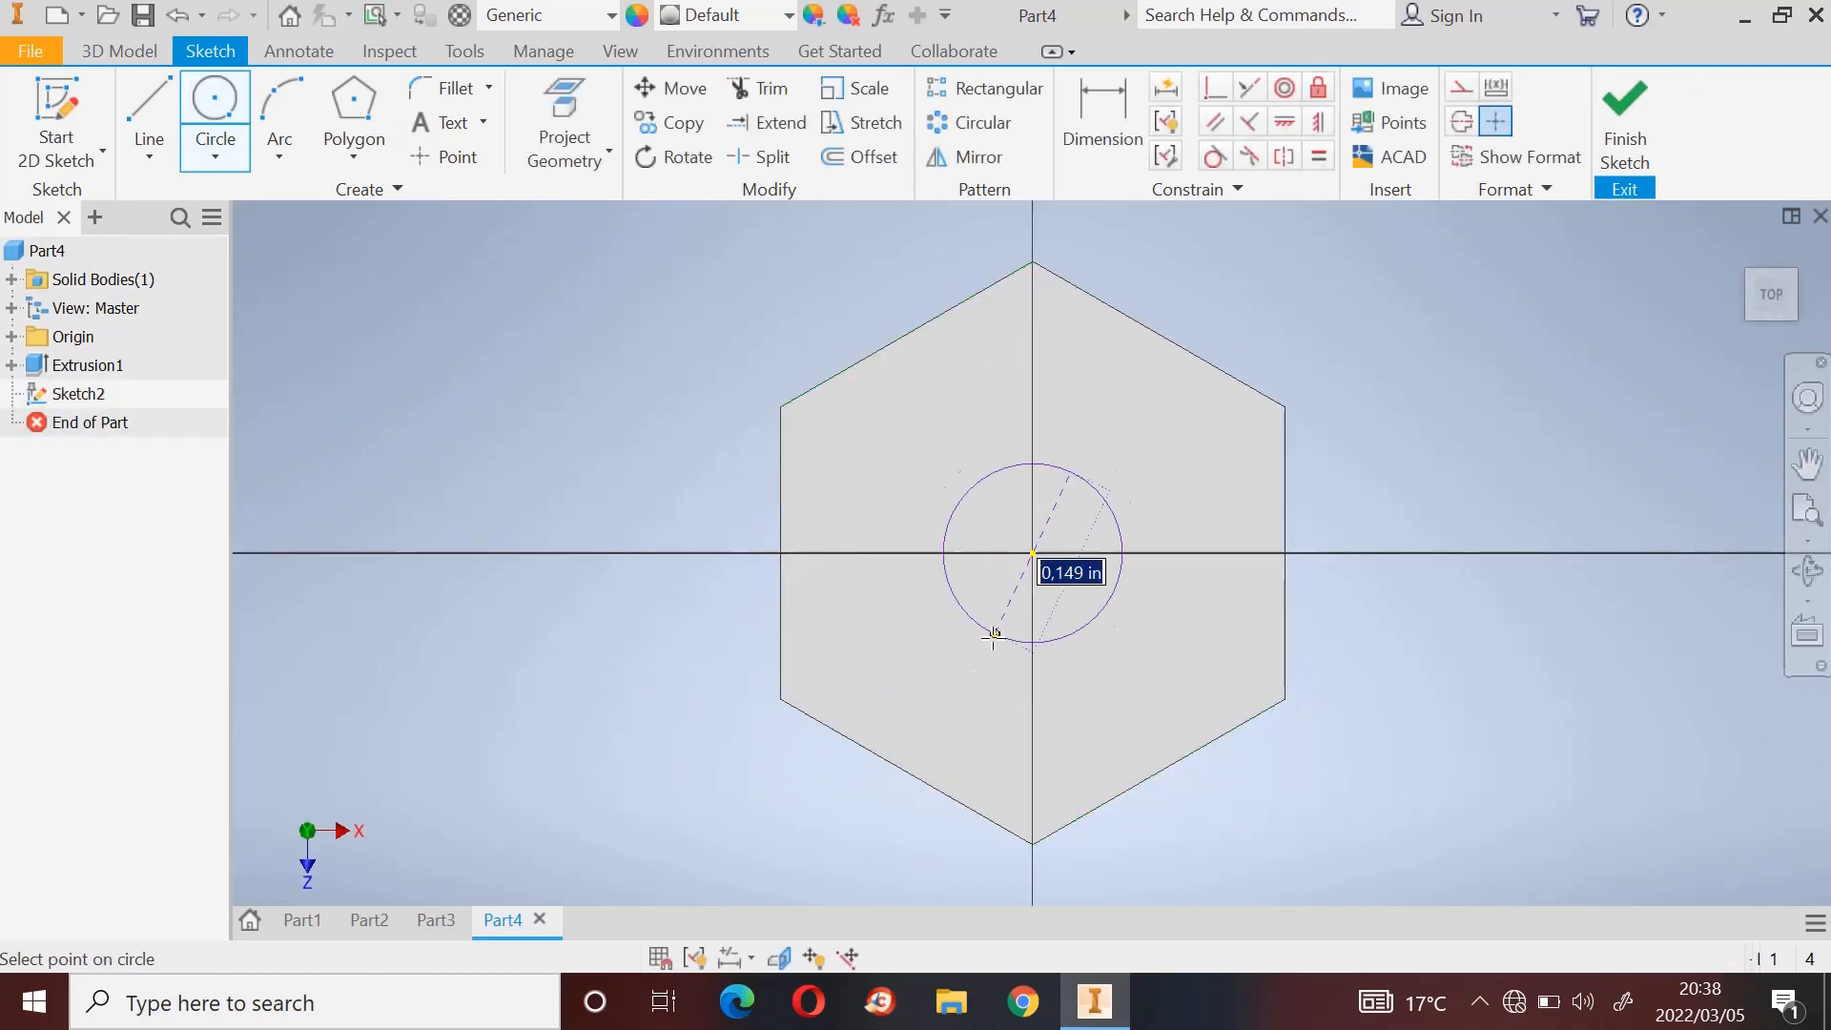
click(940, 775)
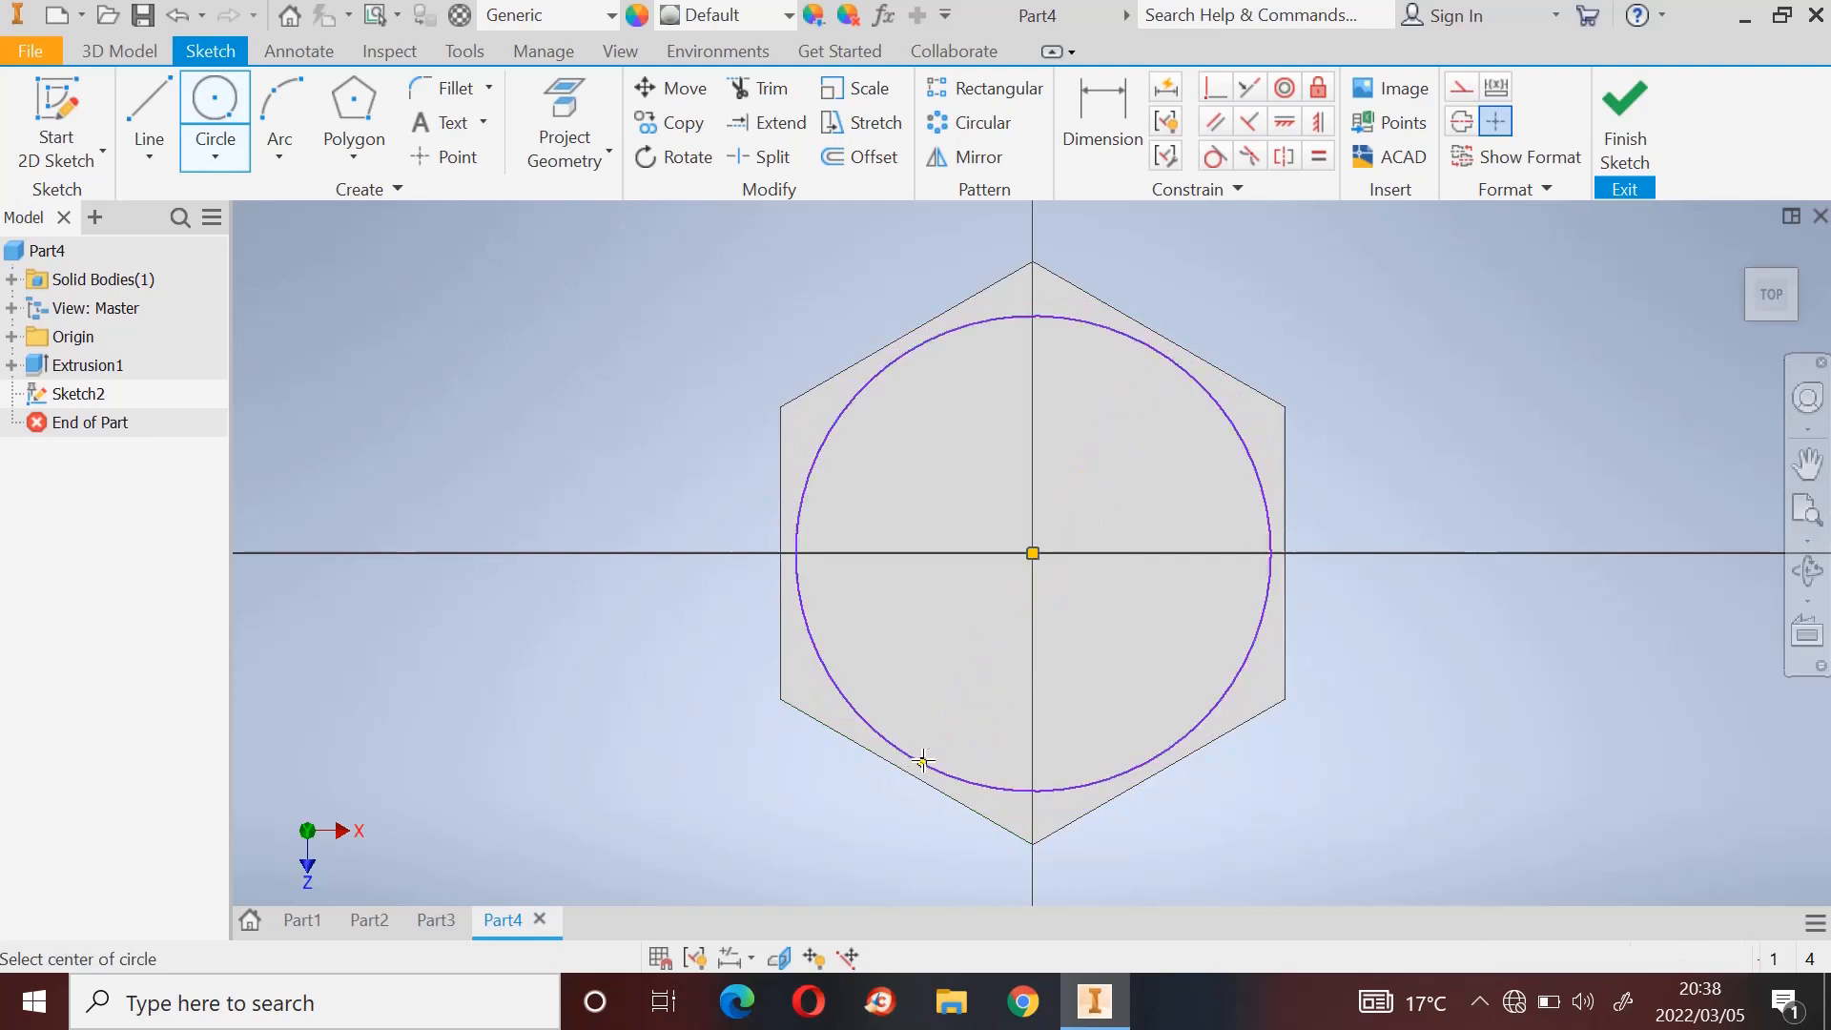
Step: Make the top-face circle tangent to the hexagon's upper-right edge and finish the sketch
key(d)
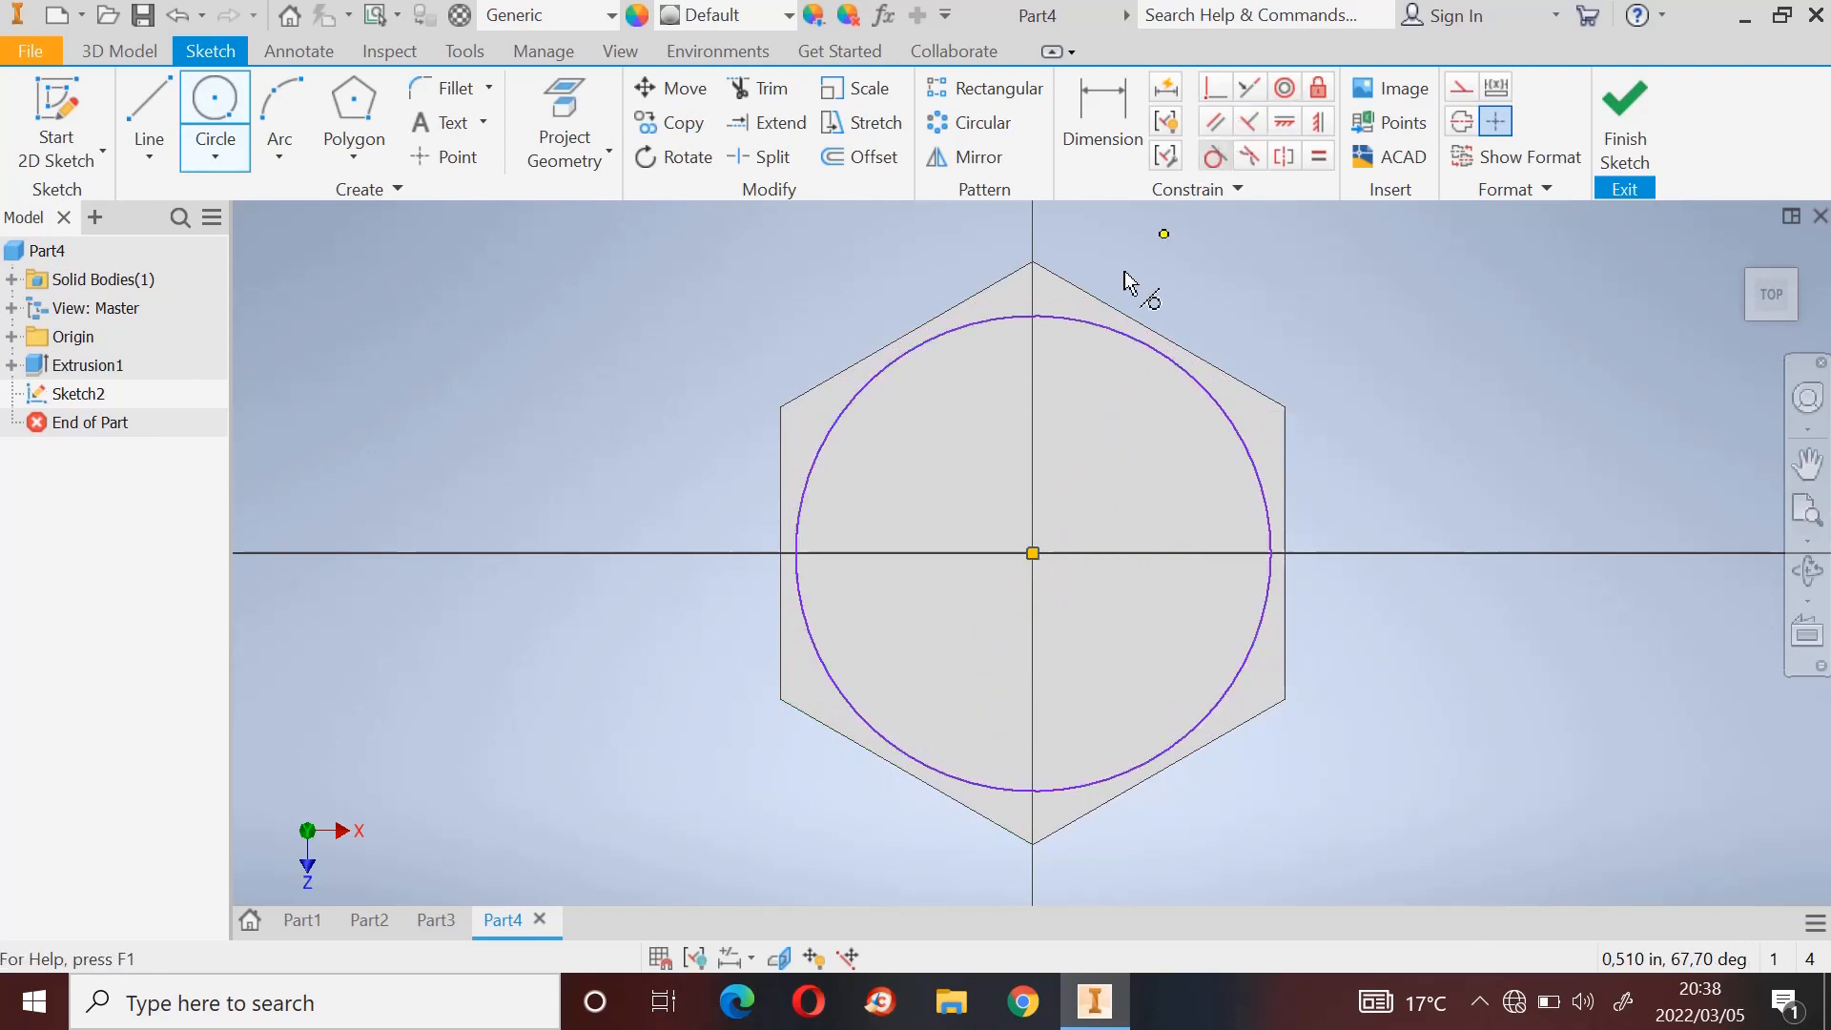
click(1137, 340)
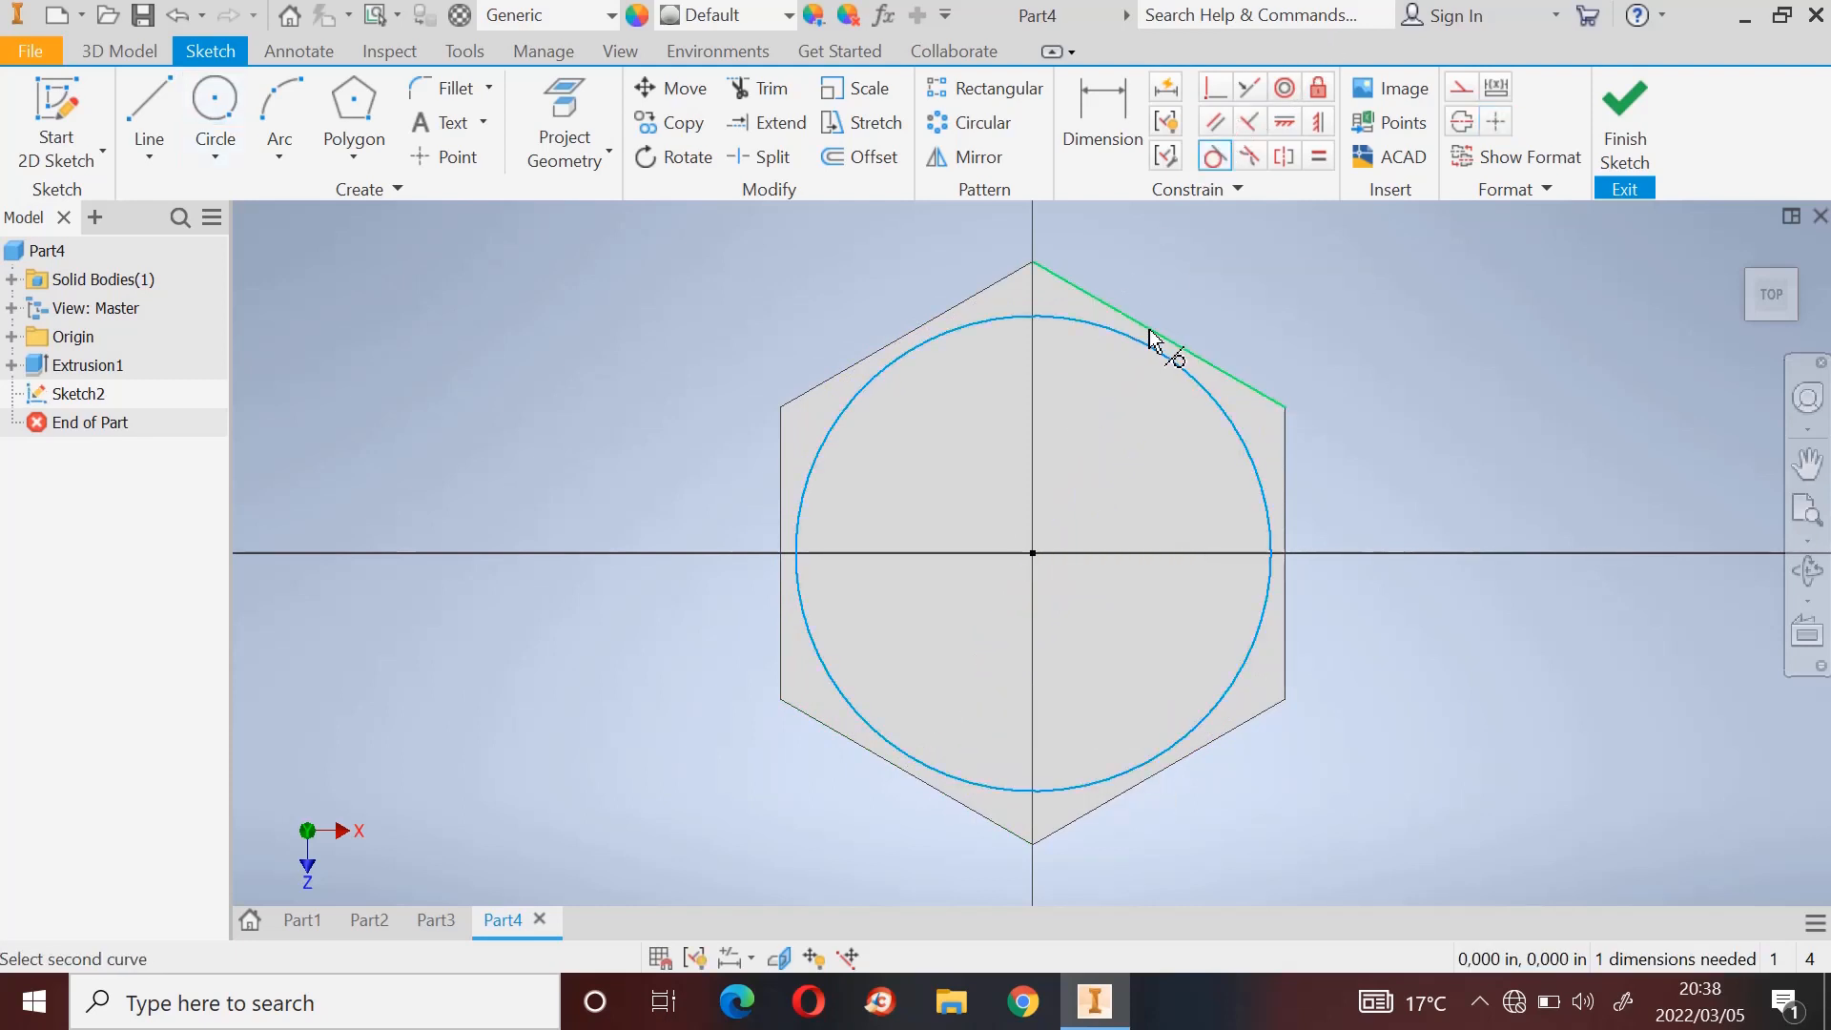
click(1148, 329)
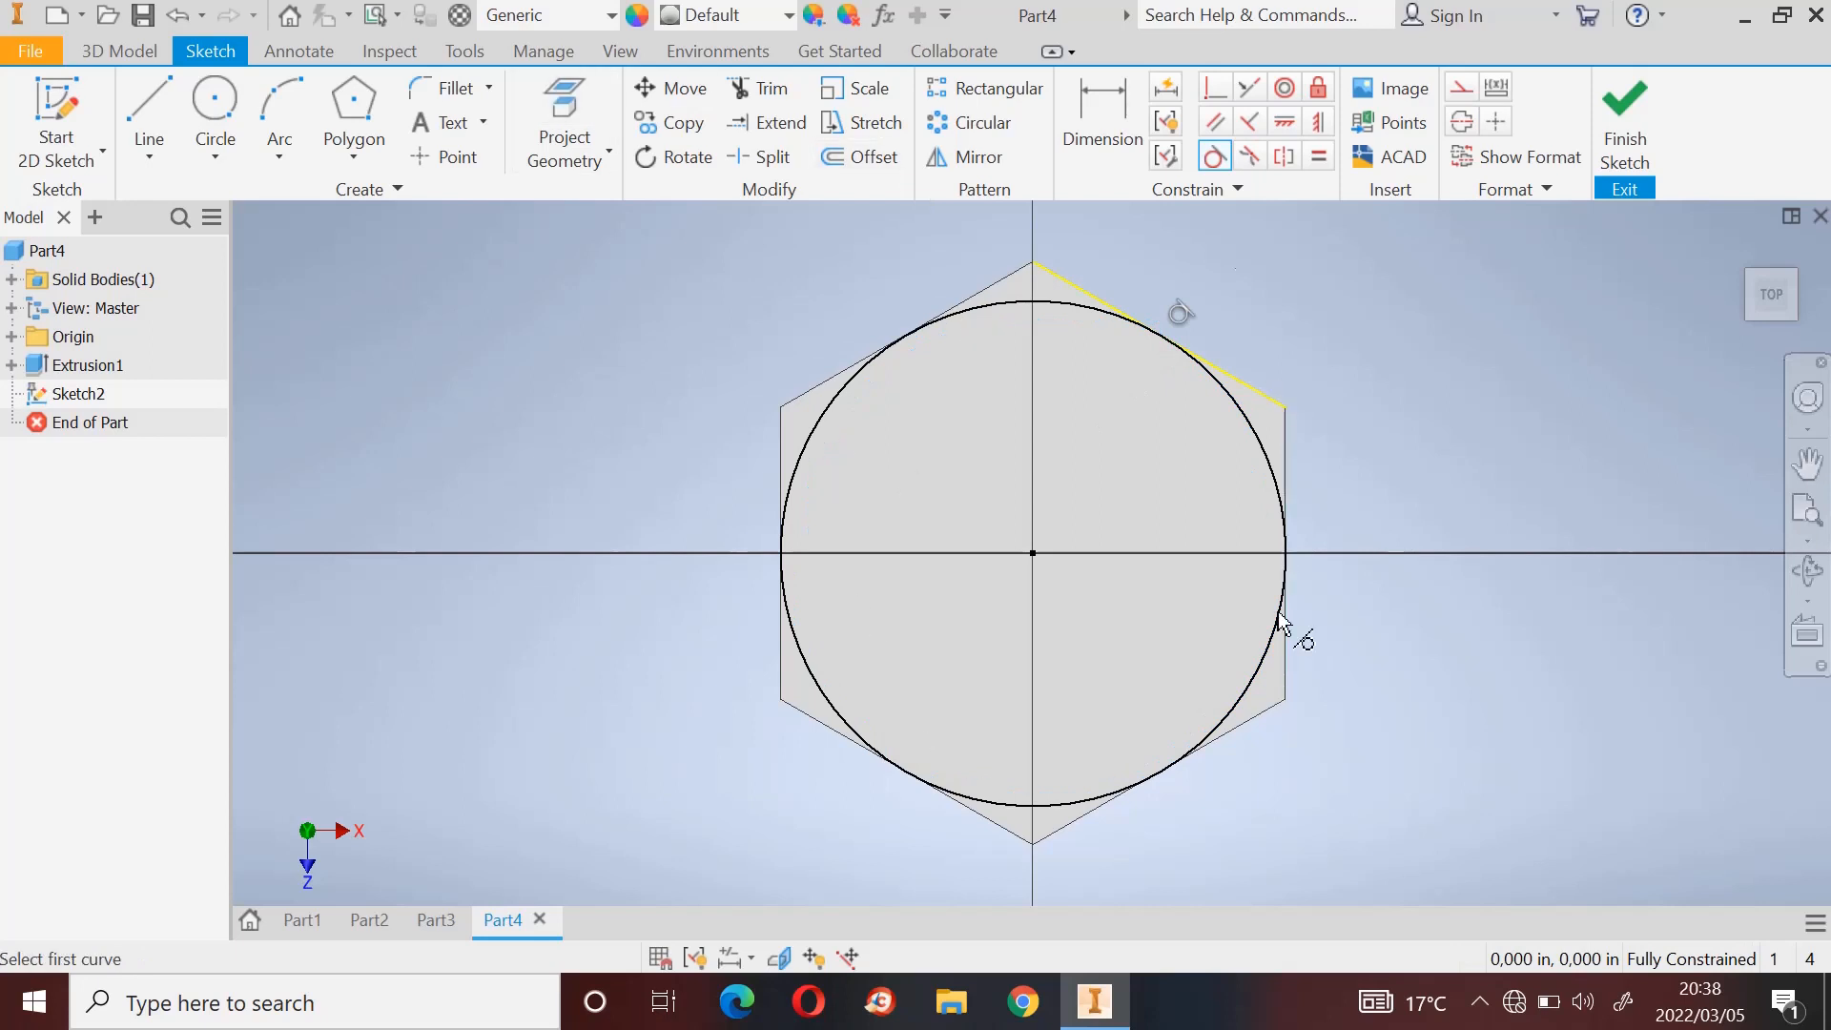
click(1621, 125)
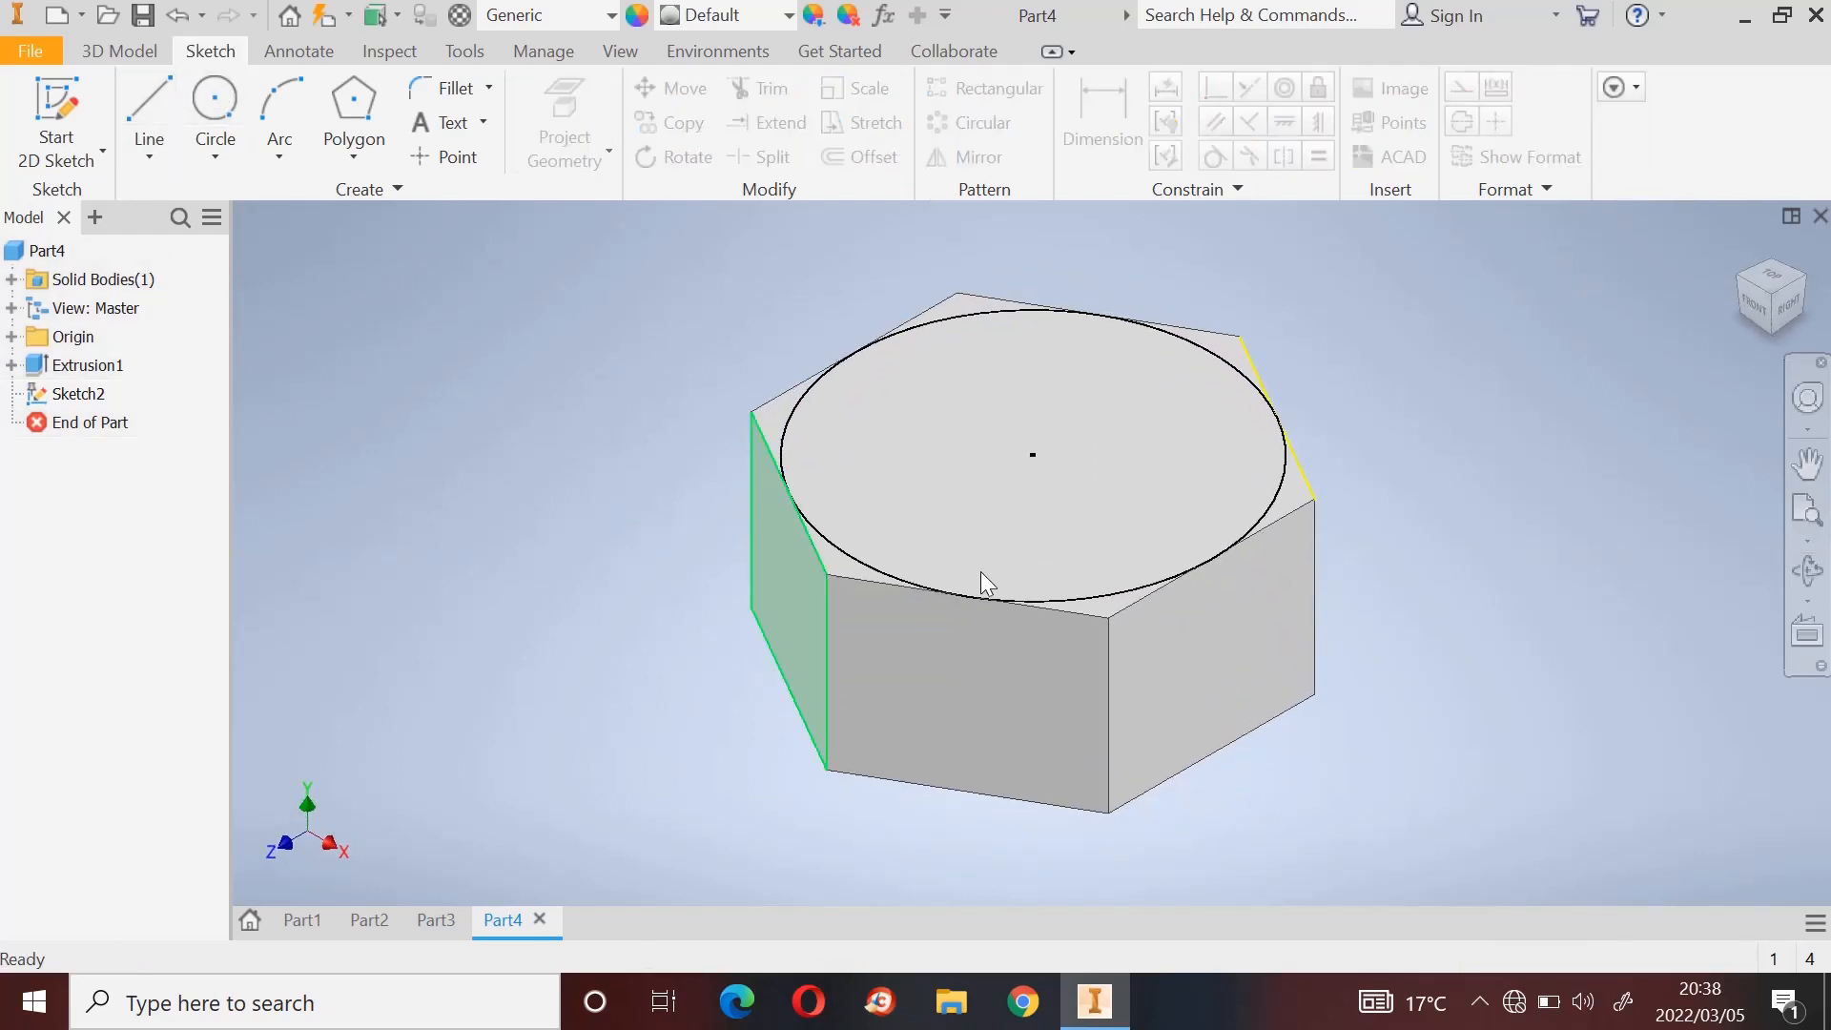
Step: Extrude the top circle 9 mm into the body as an intersect with a 45 degree taper to chamfer the hexagon's upper corners
click(120, 51)
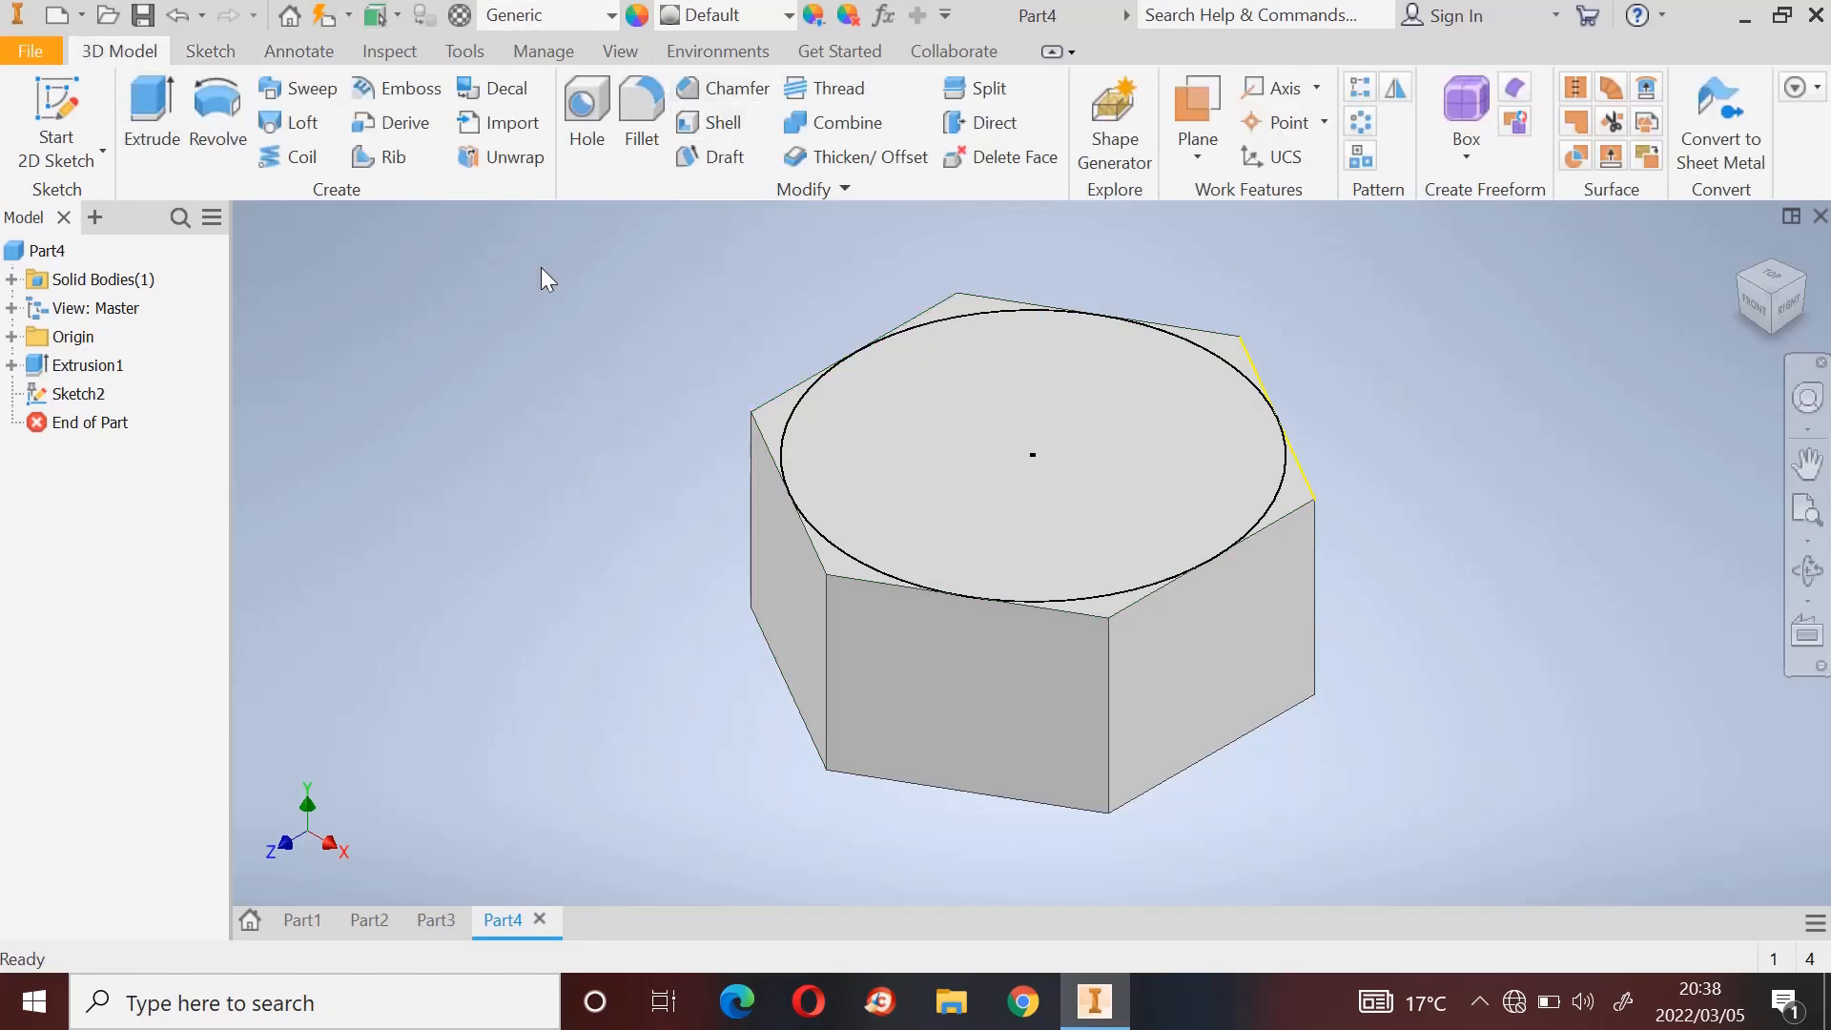
click(148, 115)
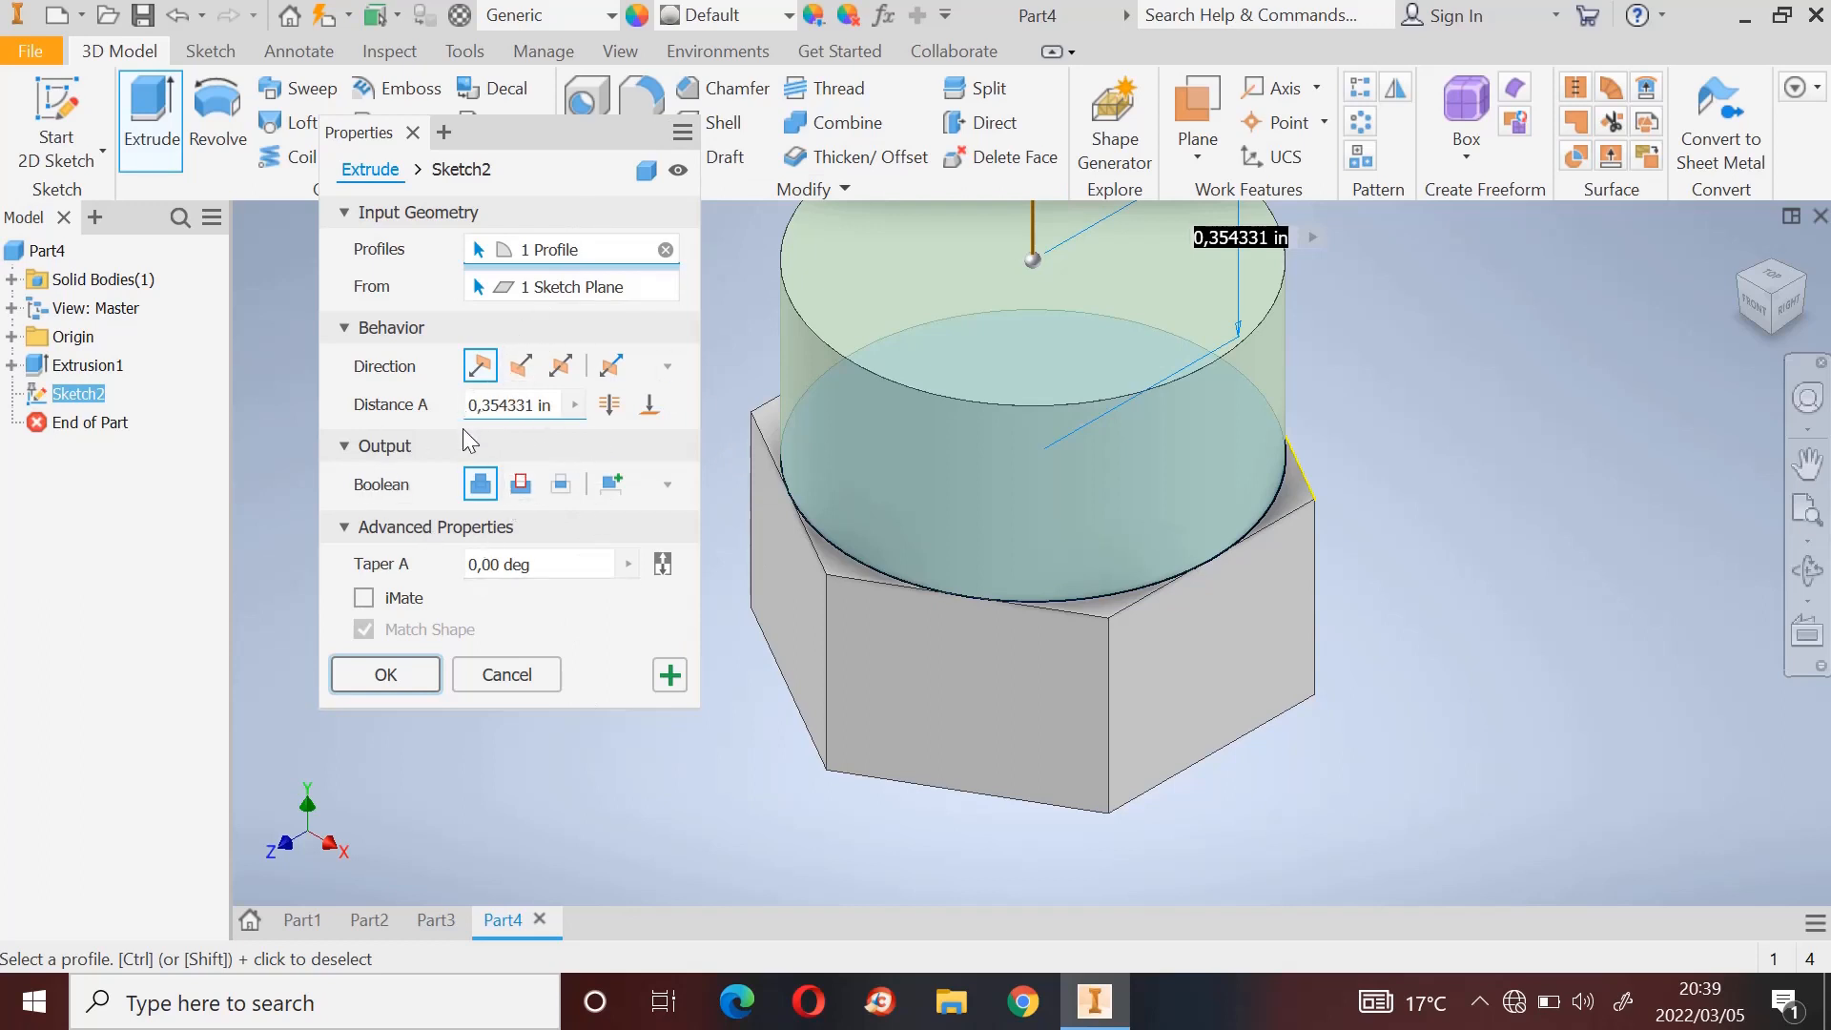
click(520, 483)
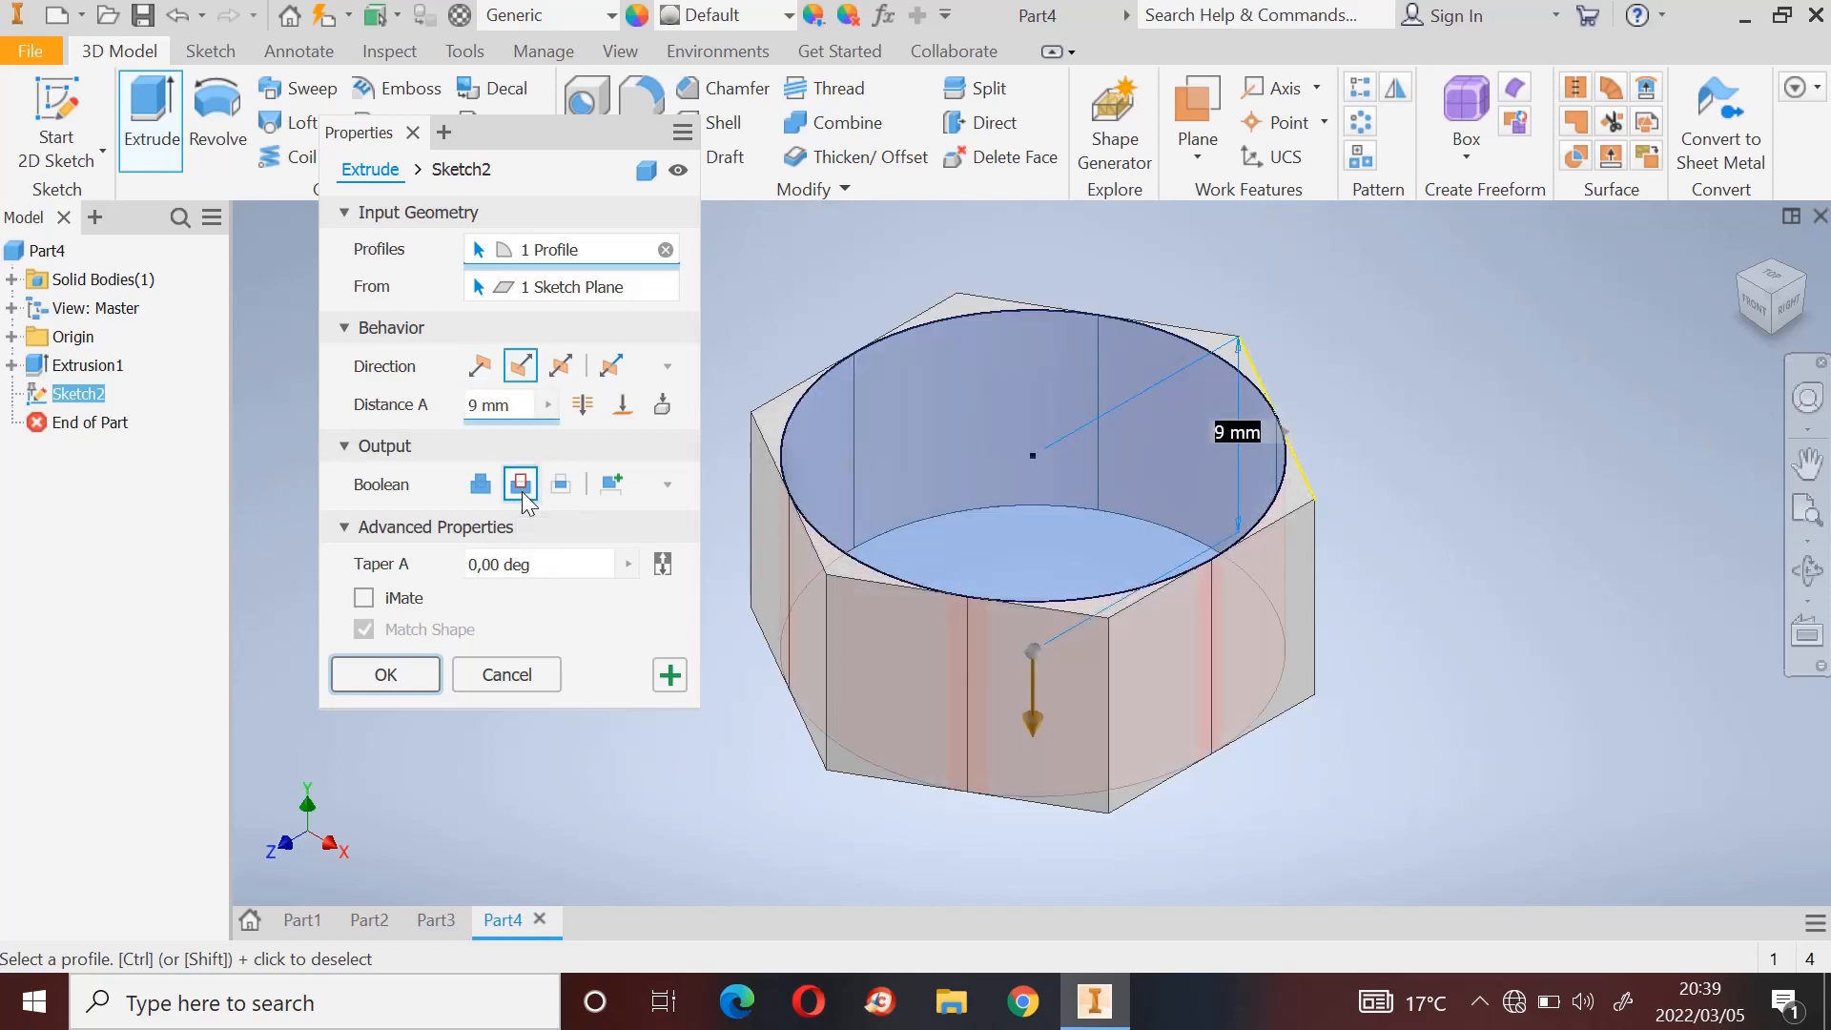
click(544, 564)
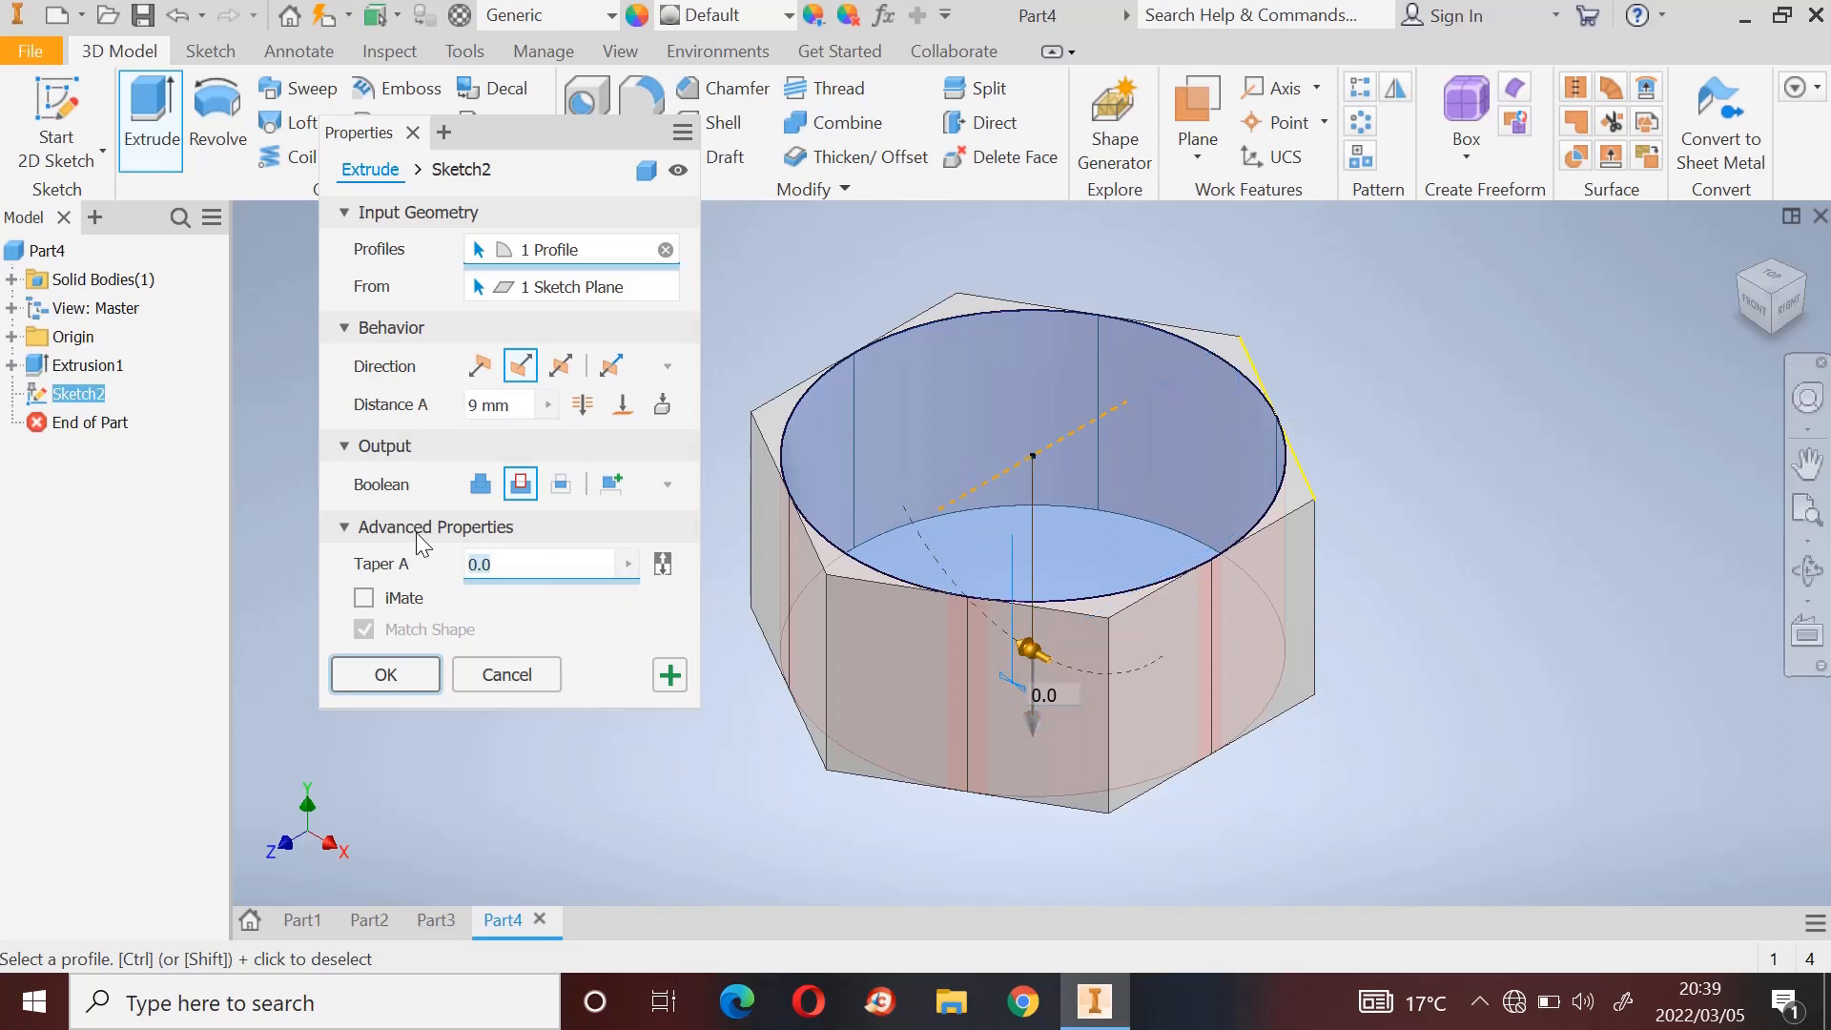
text(45)
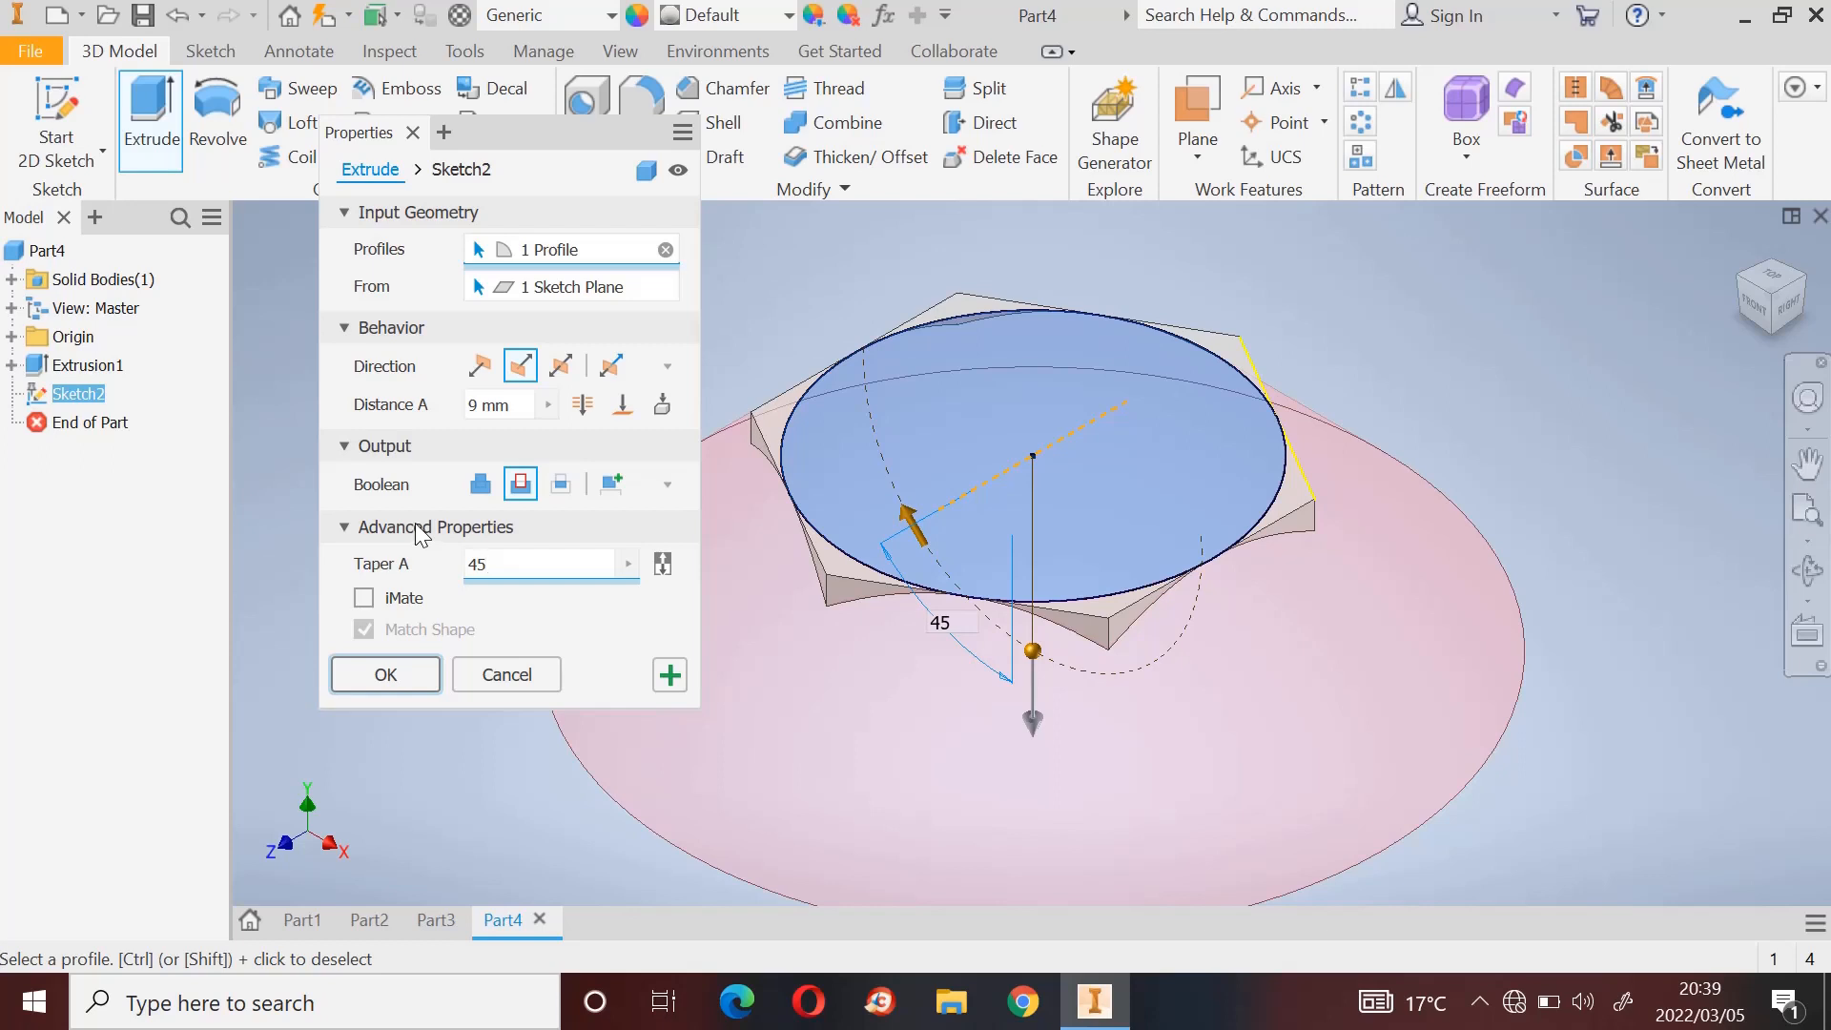
click(560, 483)
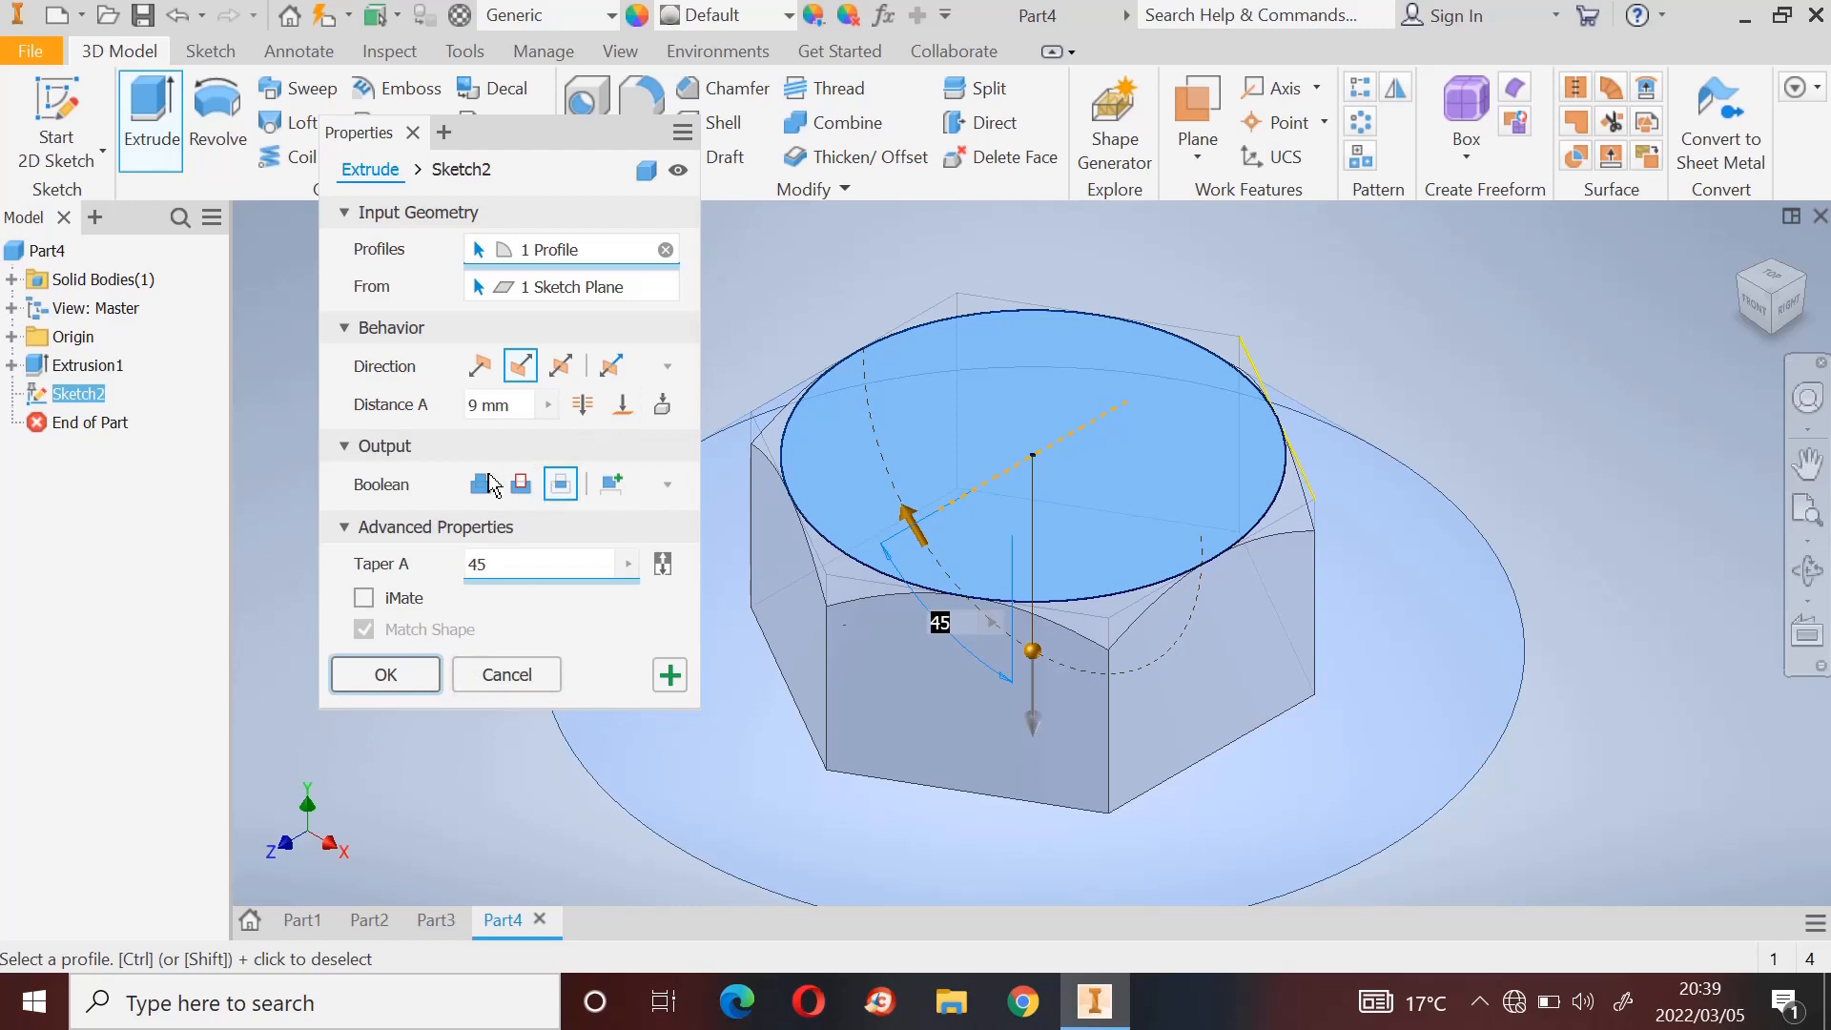
click(386, 675)
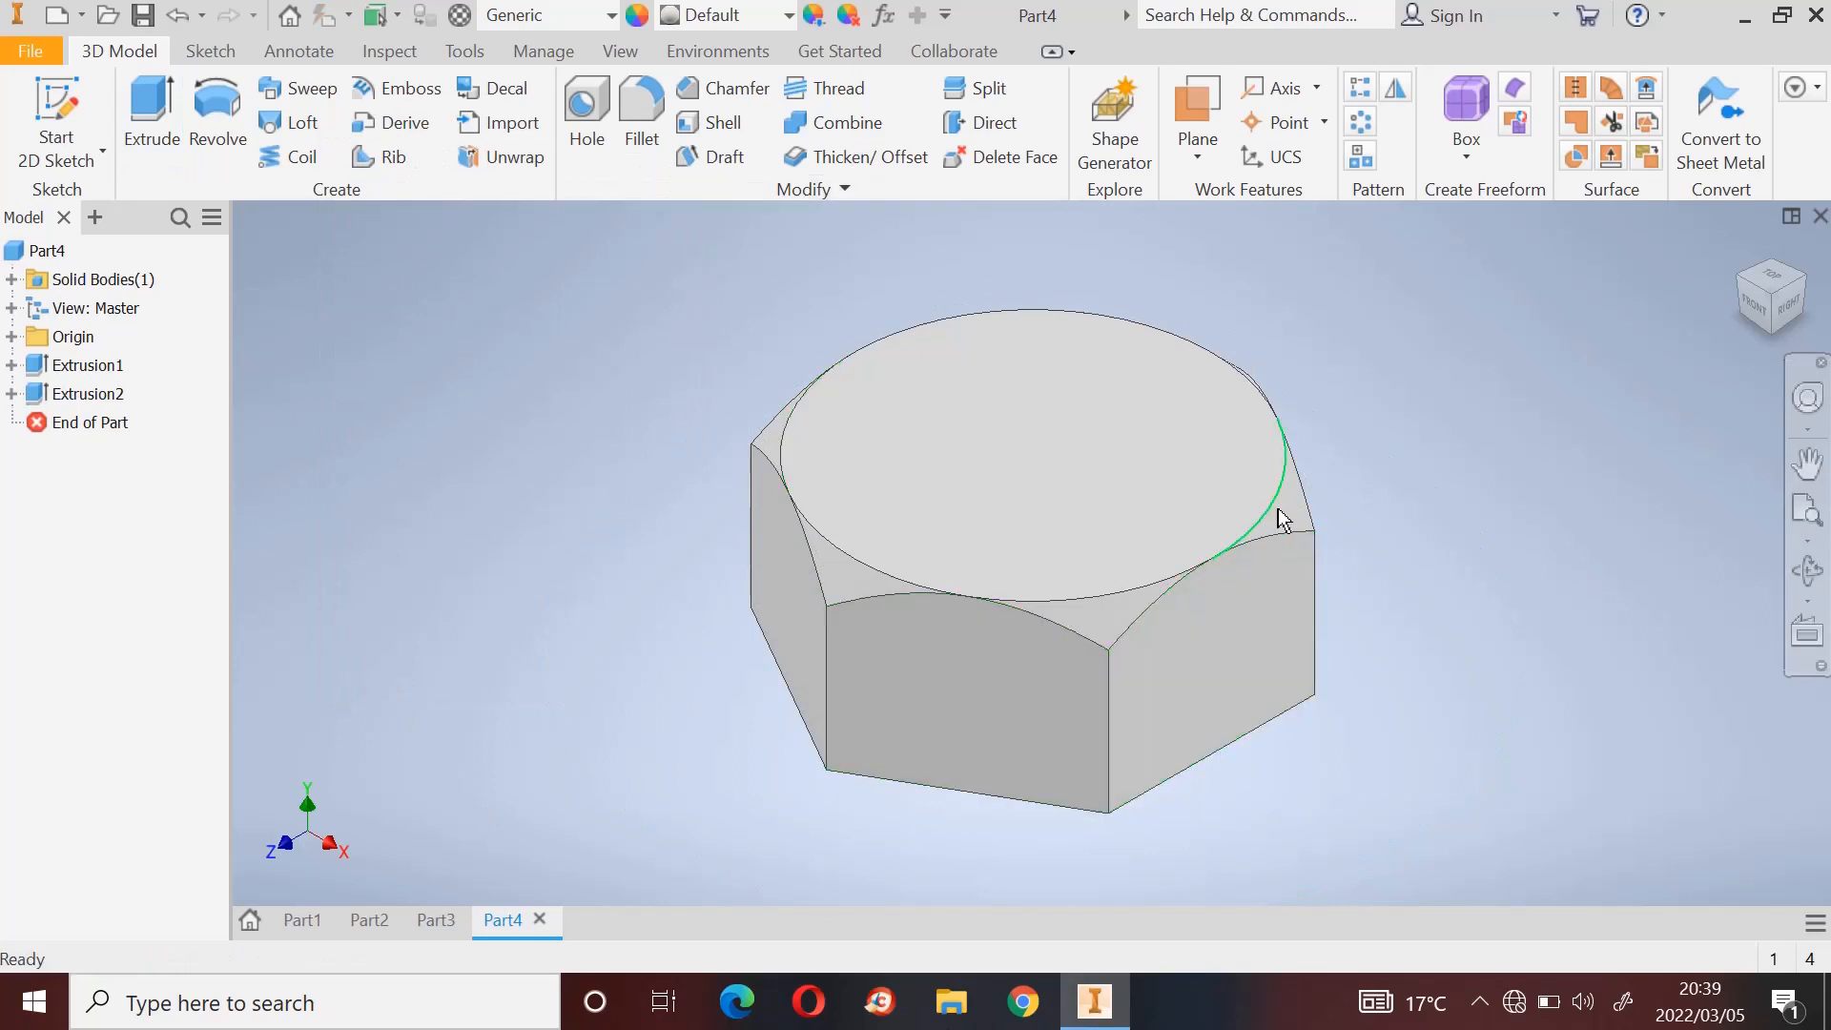
Step: Start a sketch on the body's bottom face and draw a circle inside the hexagon, centred on the origin
click(200, 52)
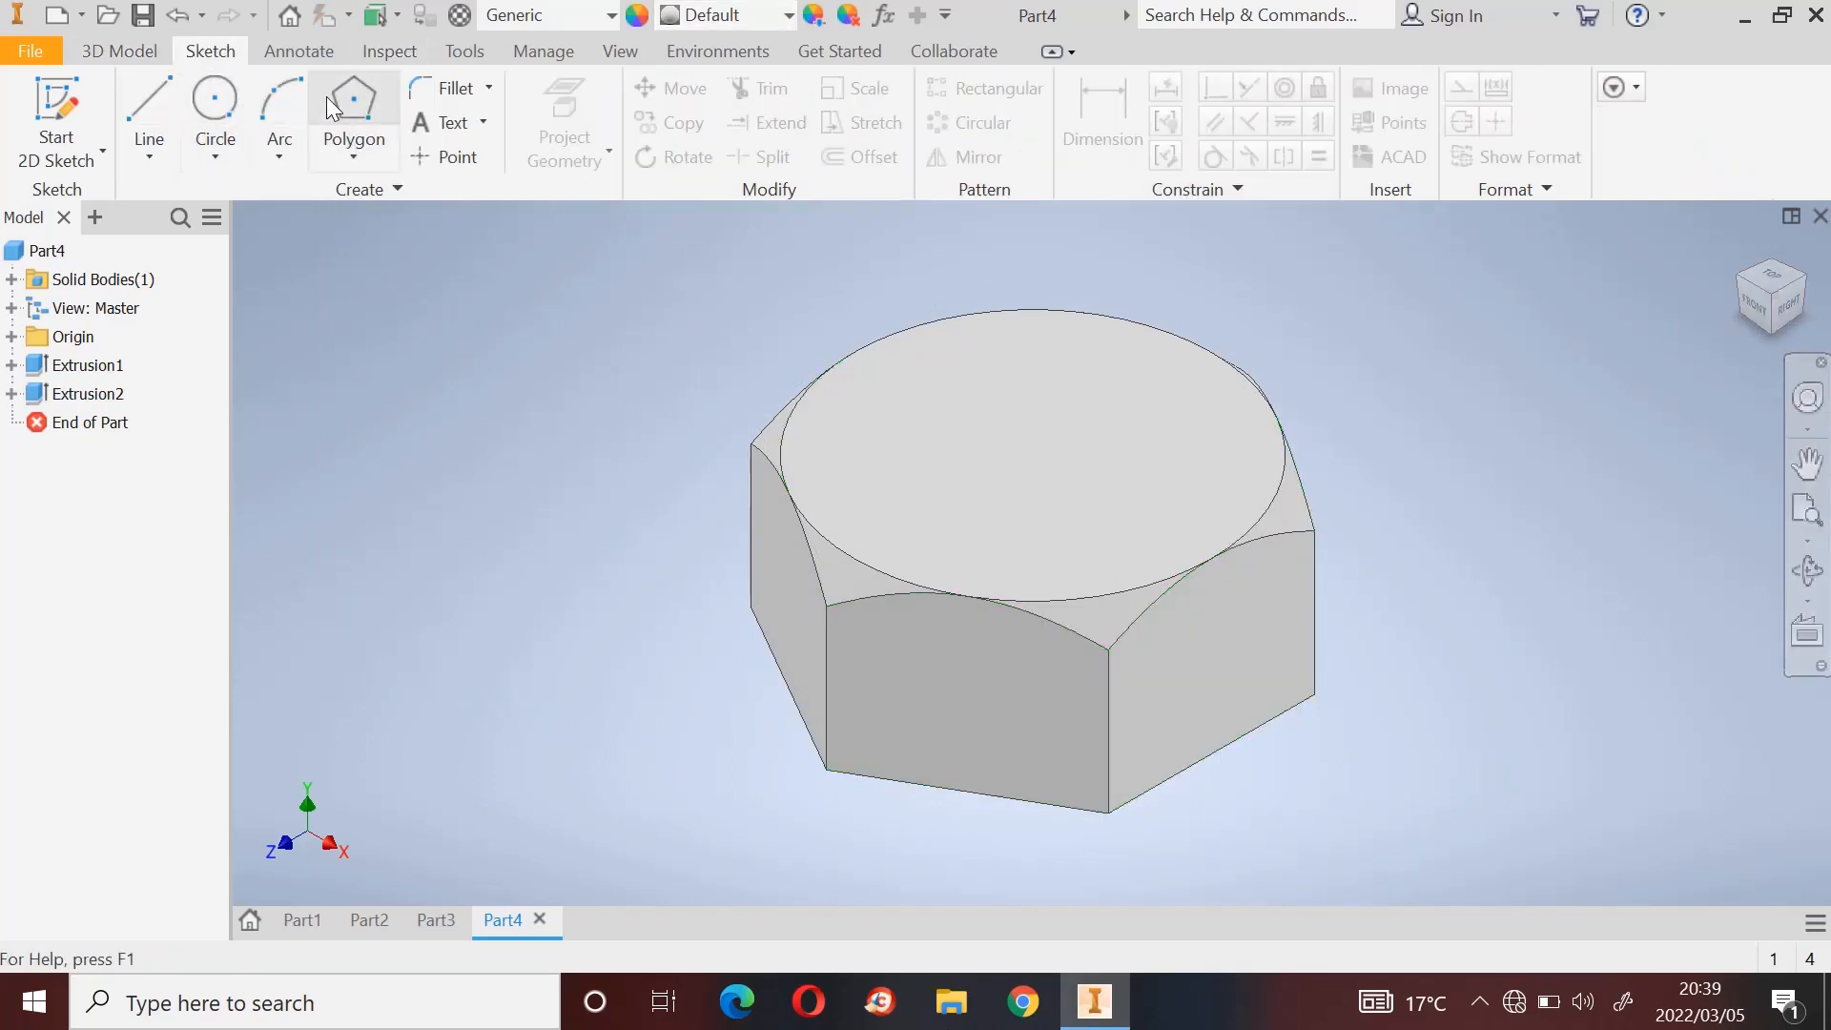
click(215, 107)
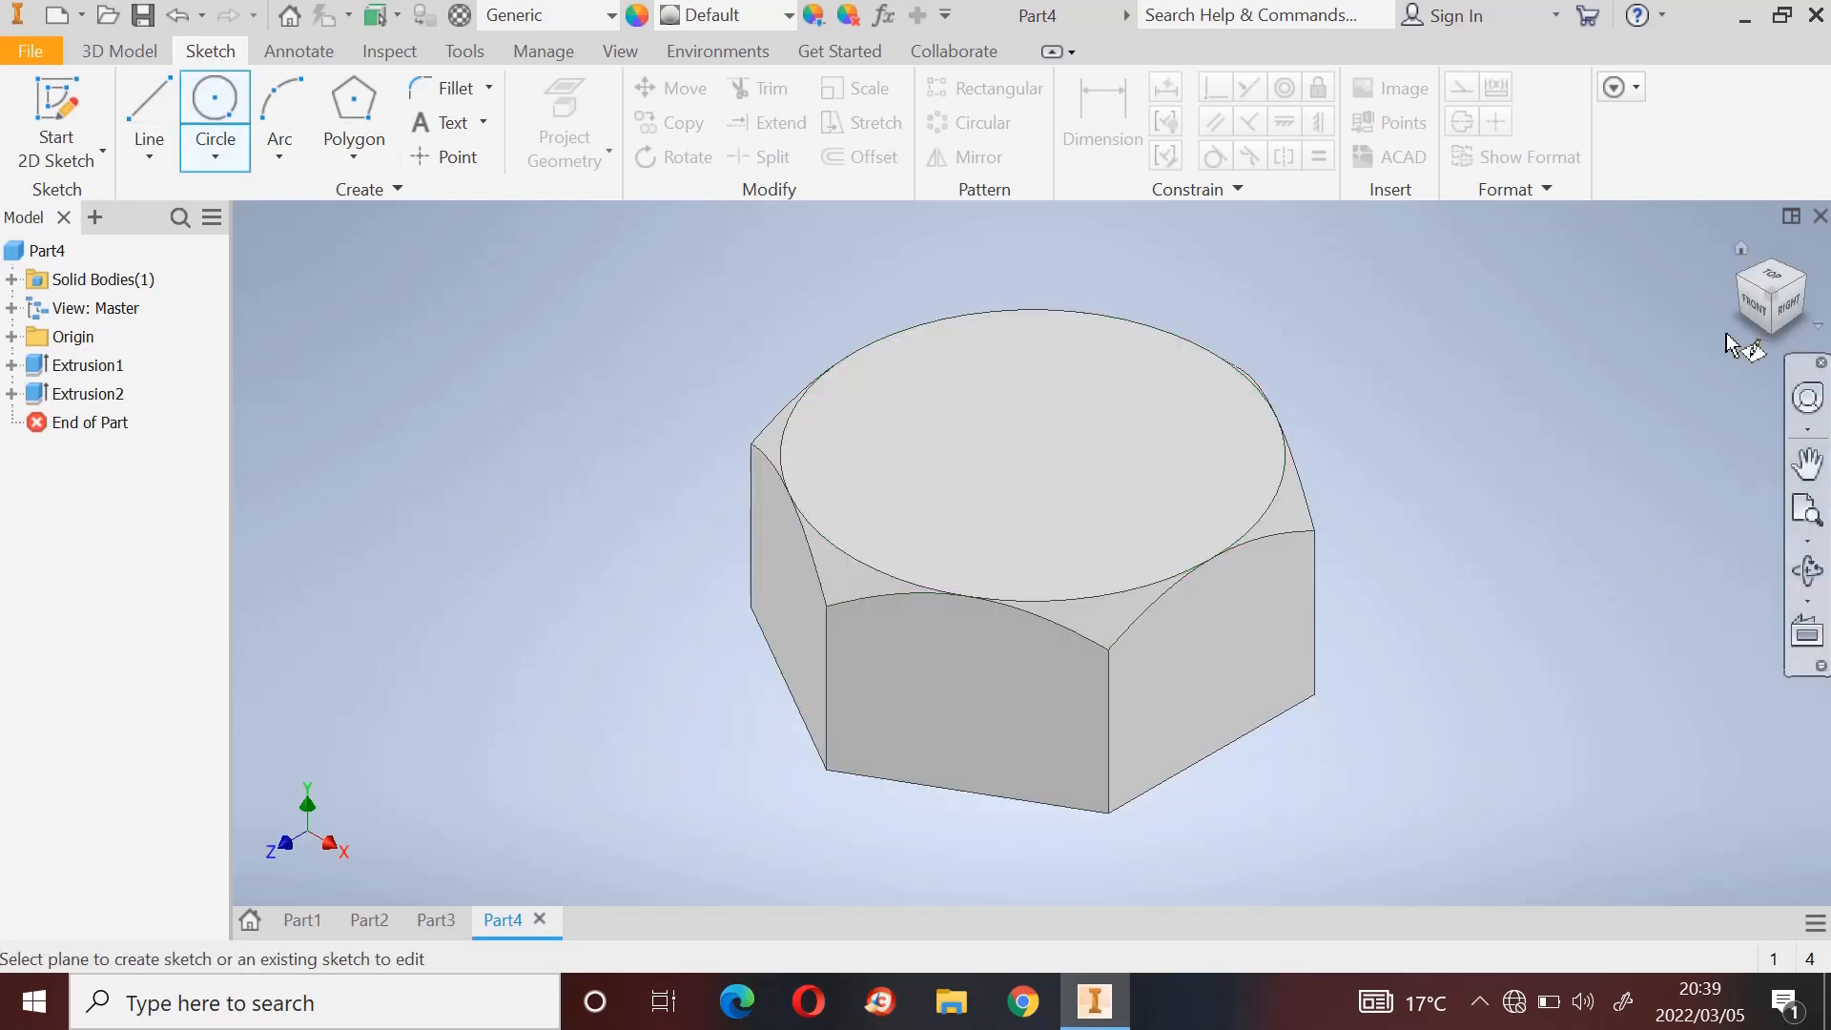
mouse_move(1764, 315)
mouse_down()
mouse_move(1751, 211)
mouse_move(1071, 871)
mouse_up()
click(982, 687)
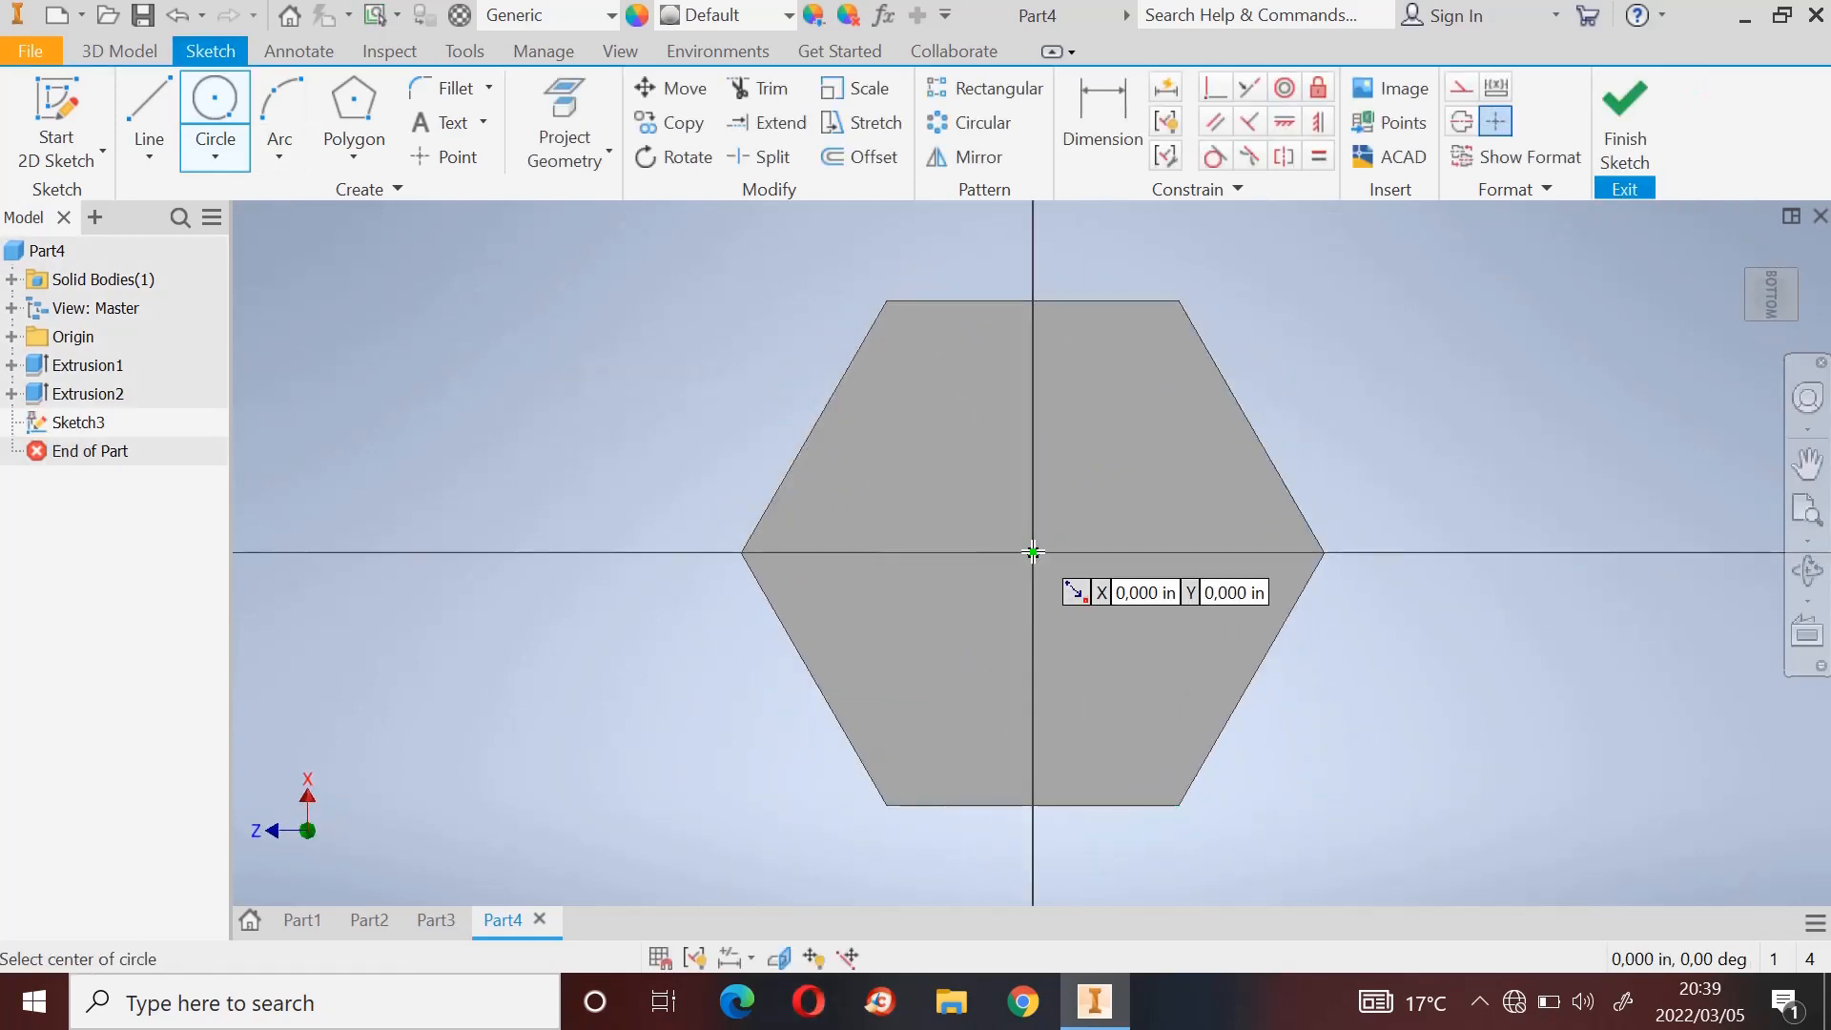
click(1033, 553)
click(912, 683)
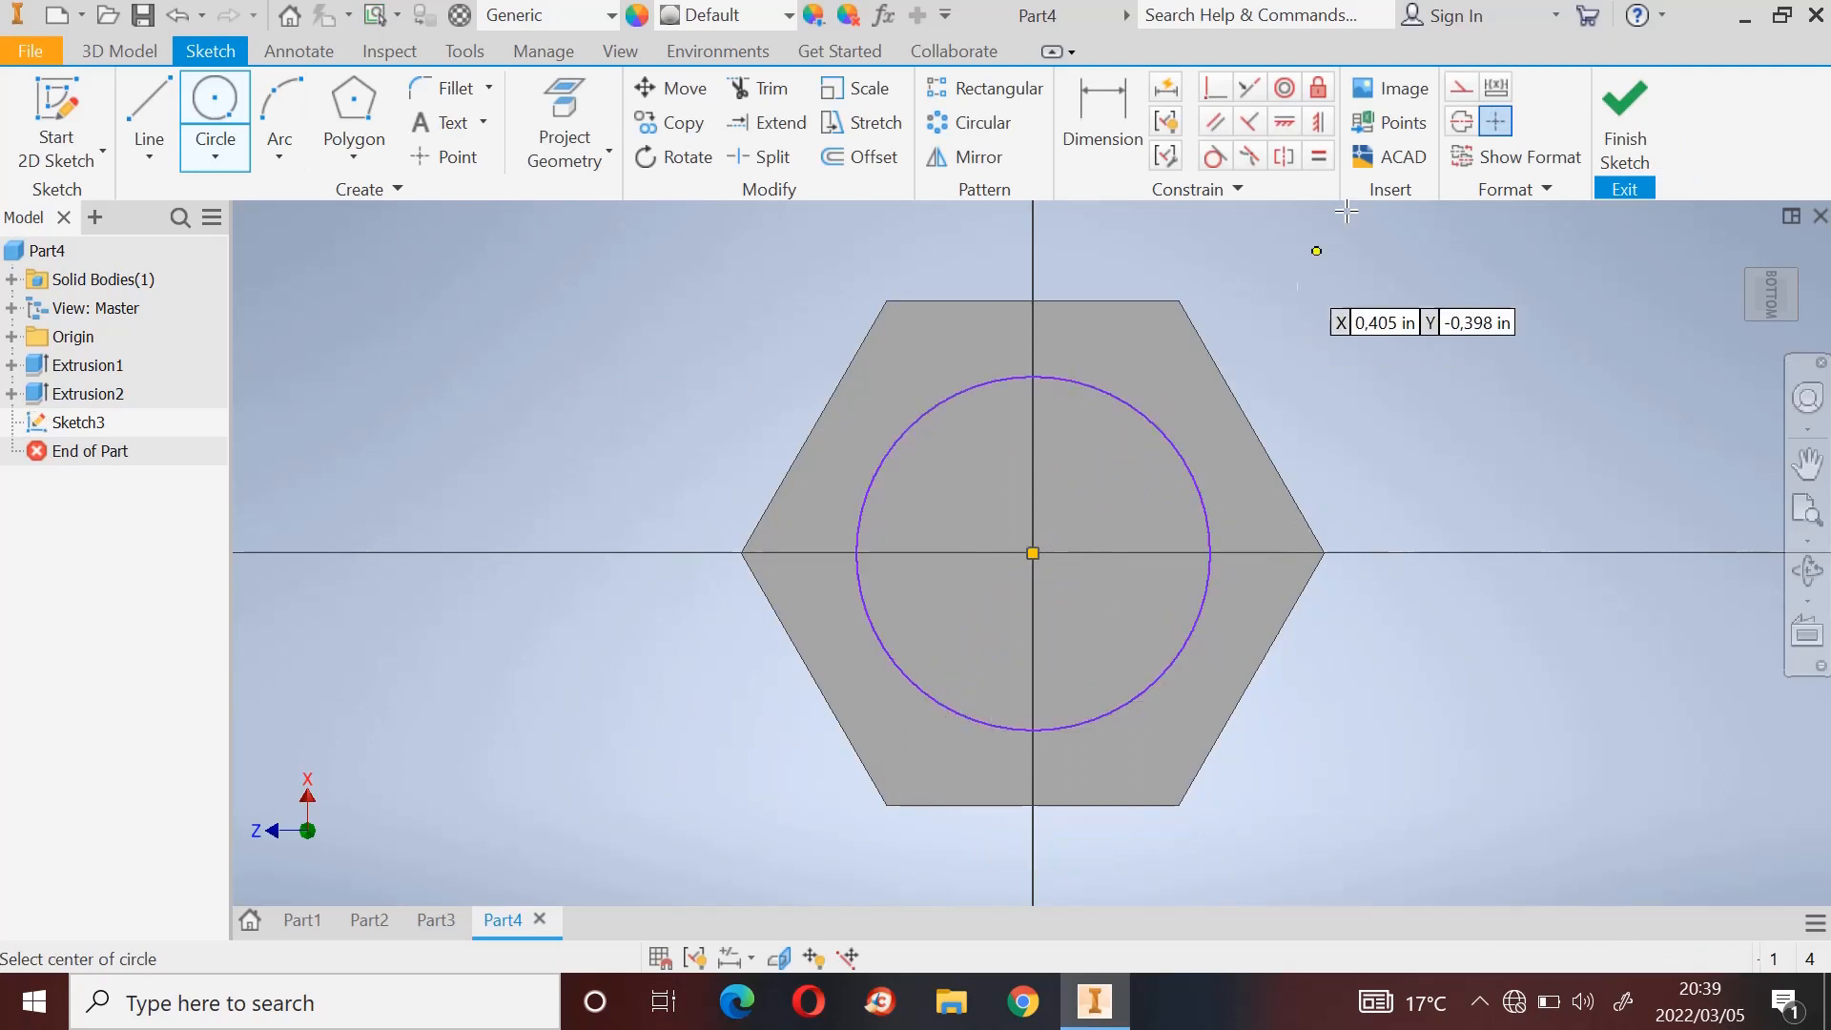
Step: Make the bottom-face circle tangent to the hexagon's upper-right edge and finish the sketch
click(1213, 156)
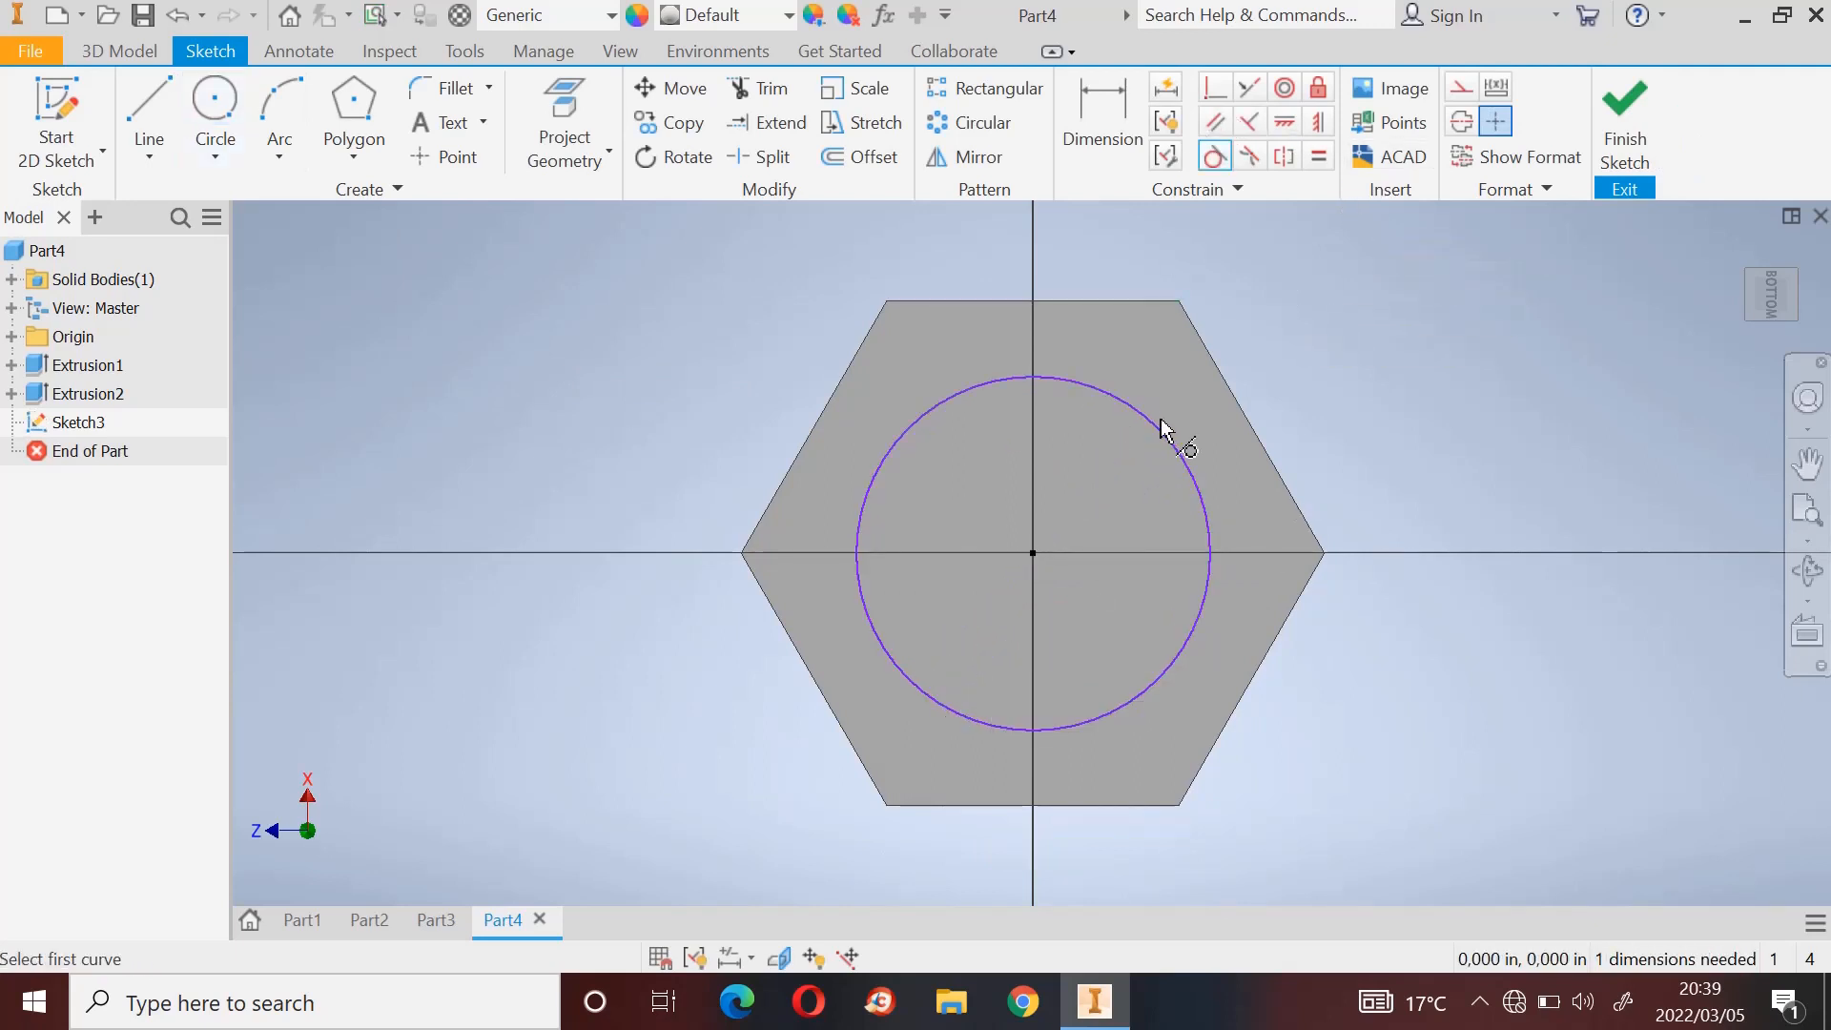
click(1163, 431)
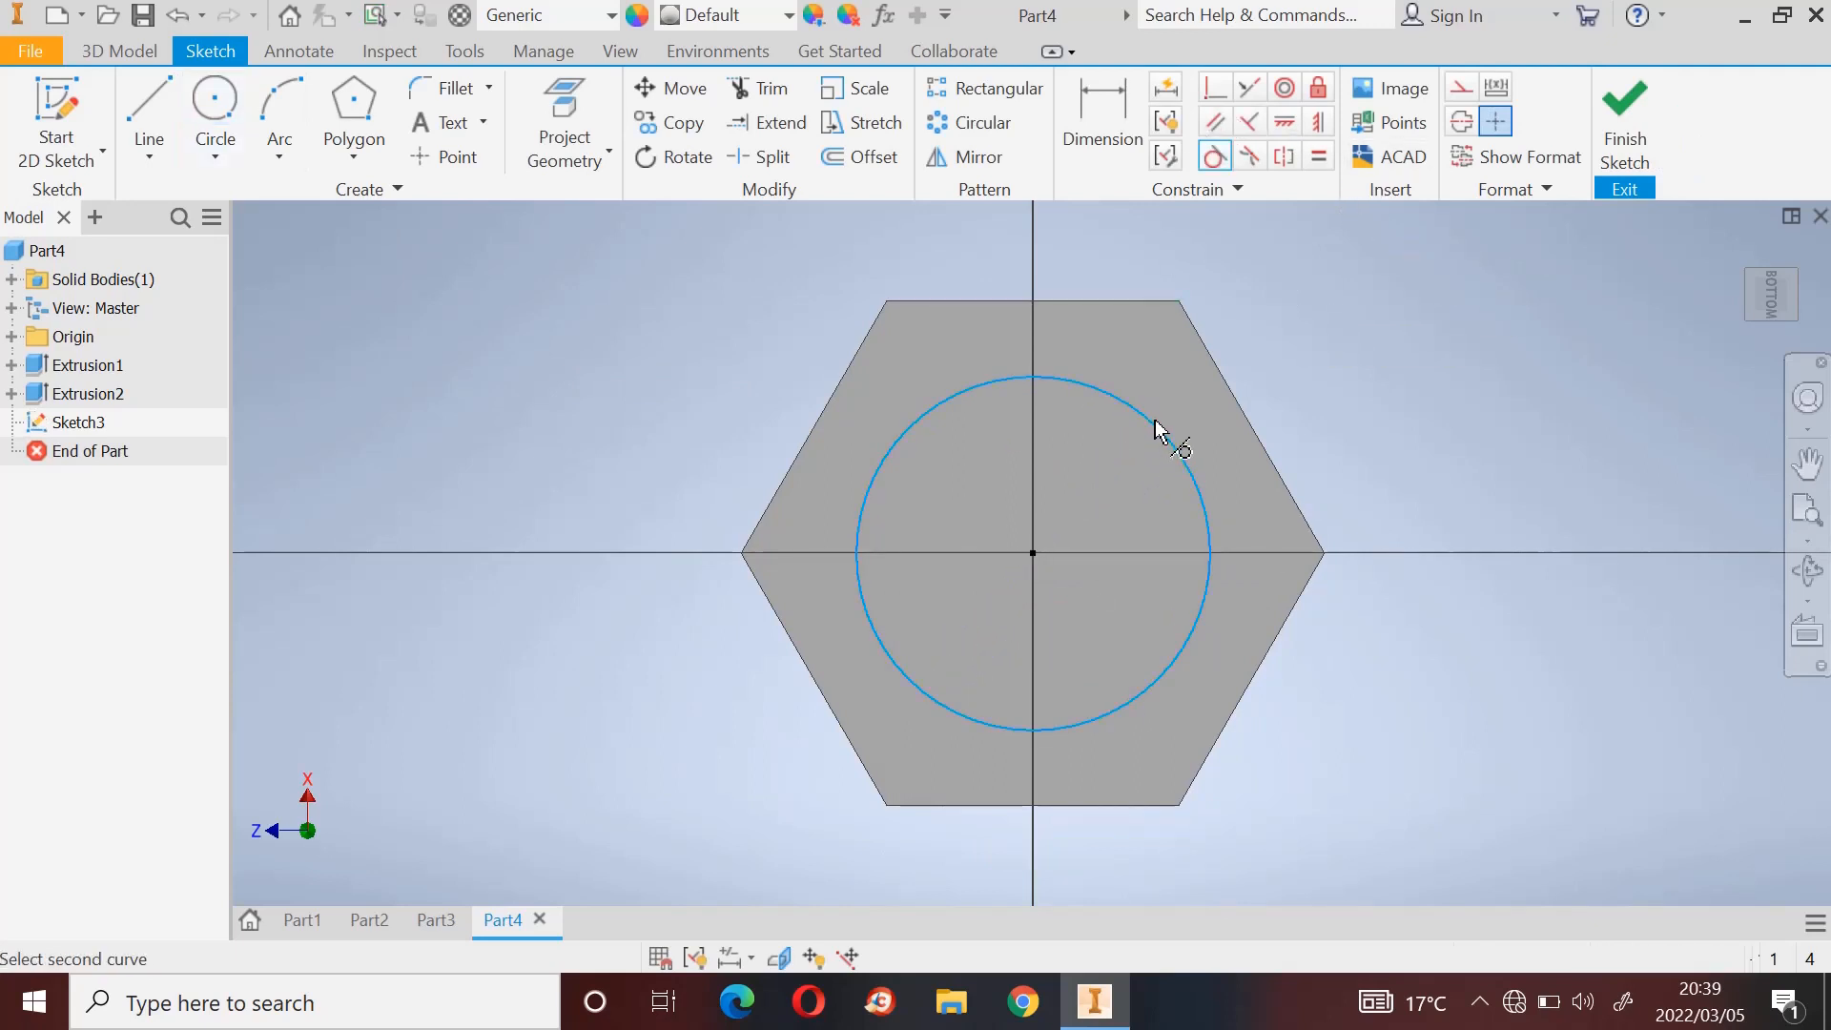
click(1231, 400)
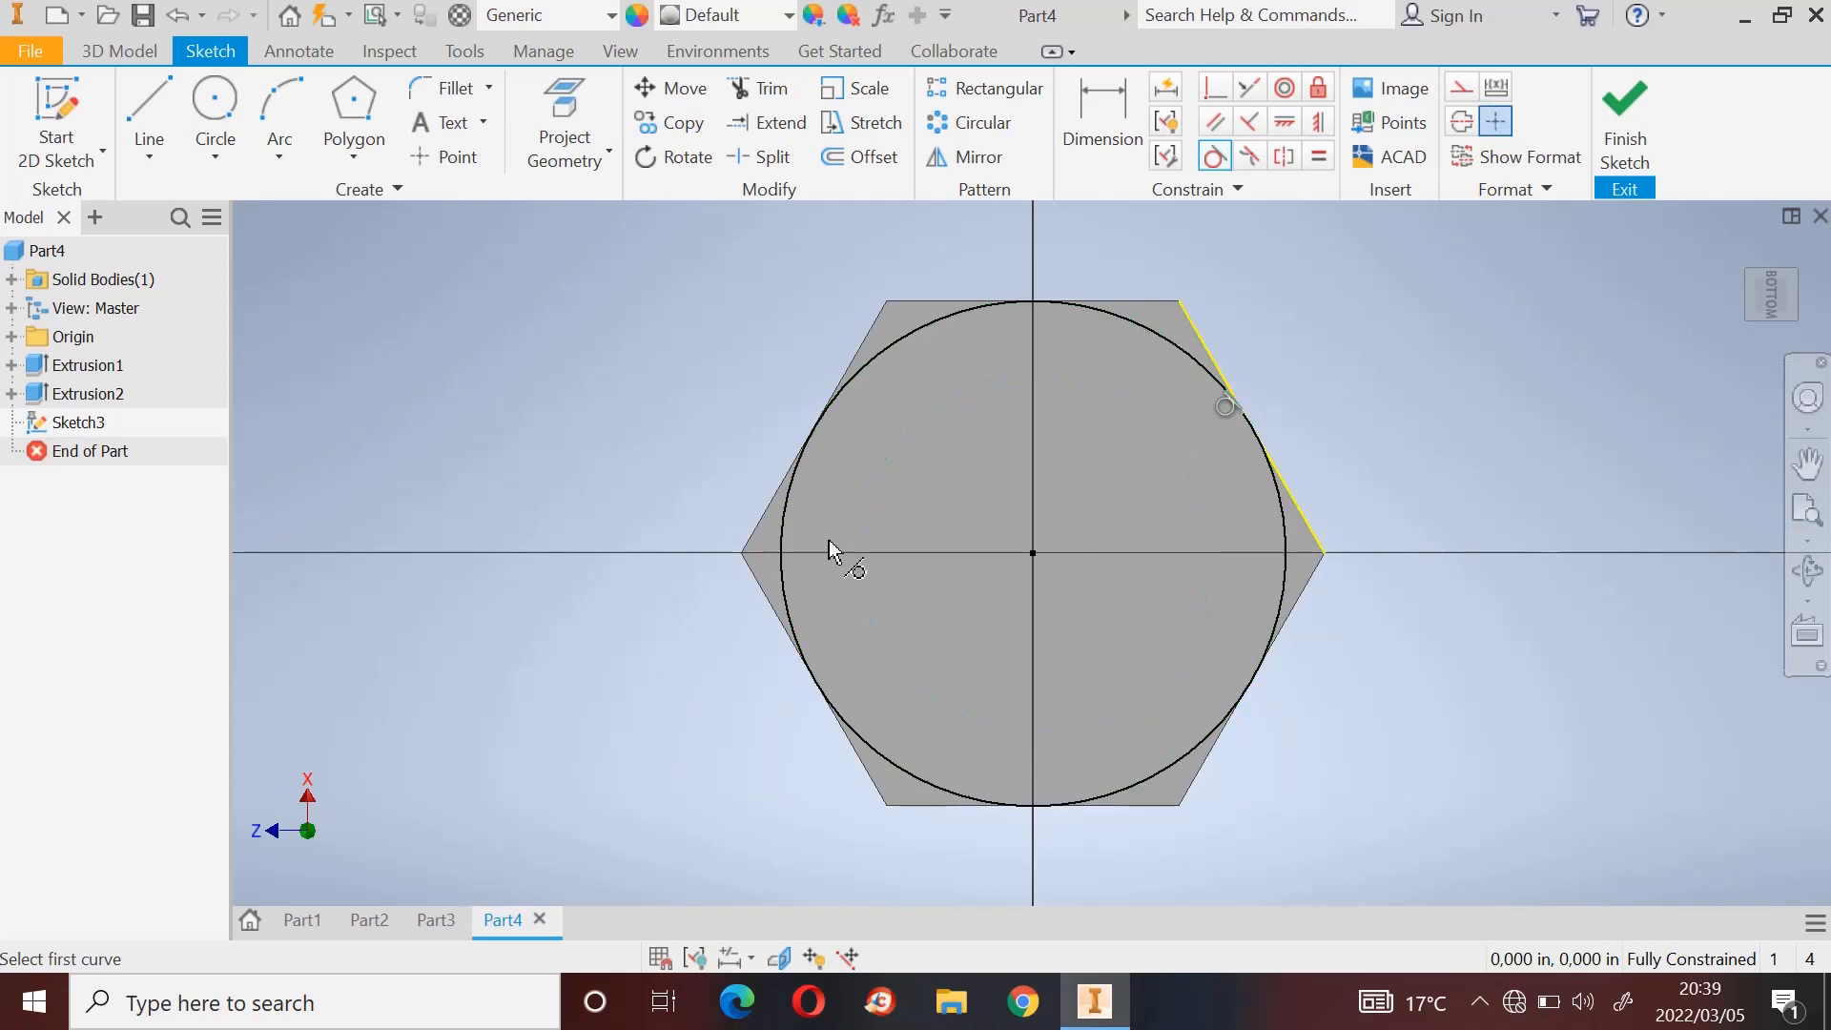
click(1638, 93)
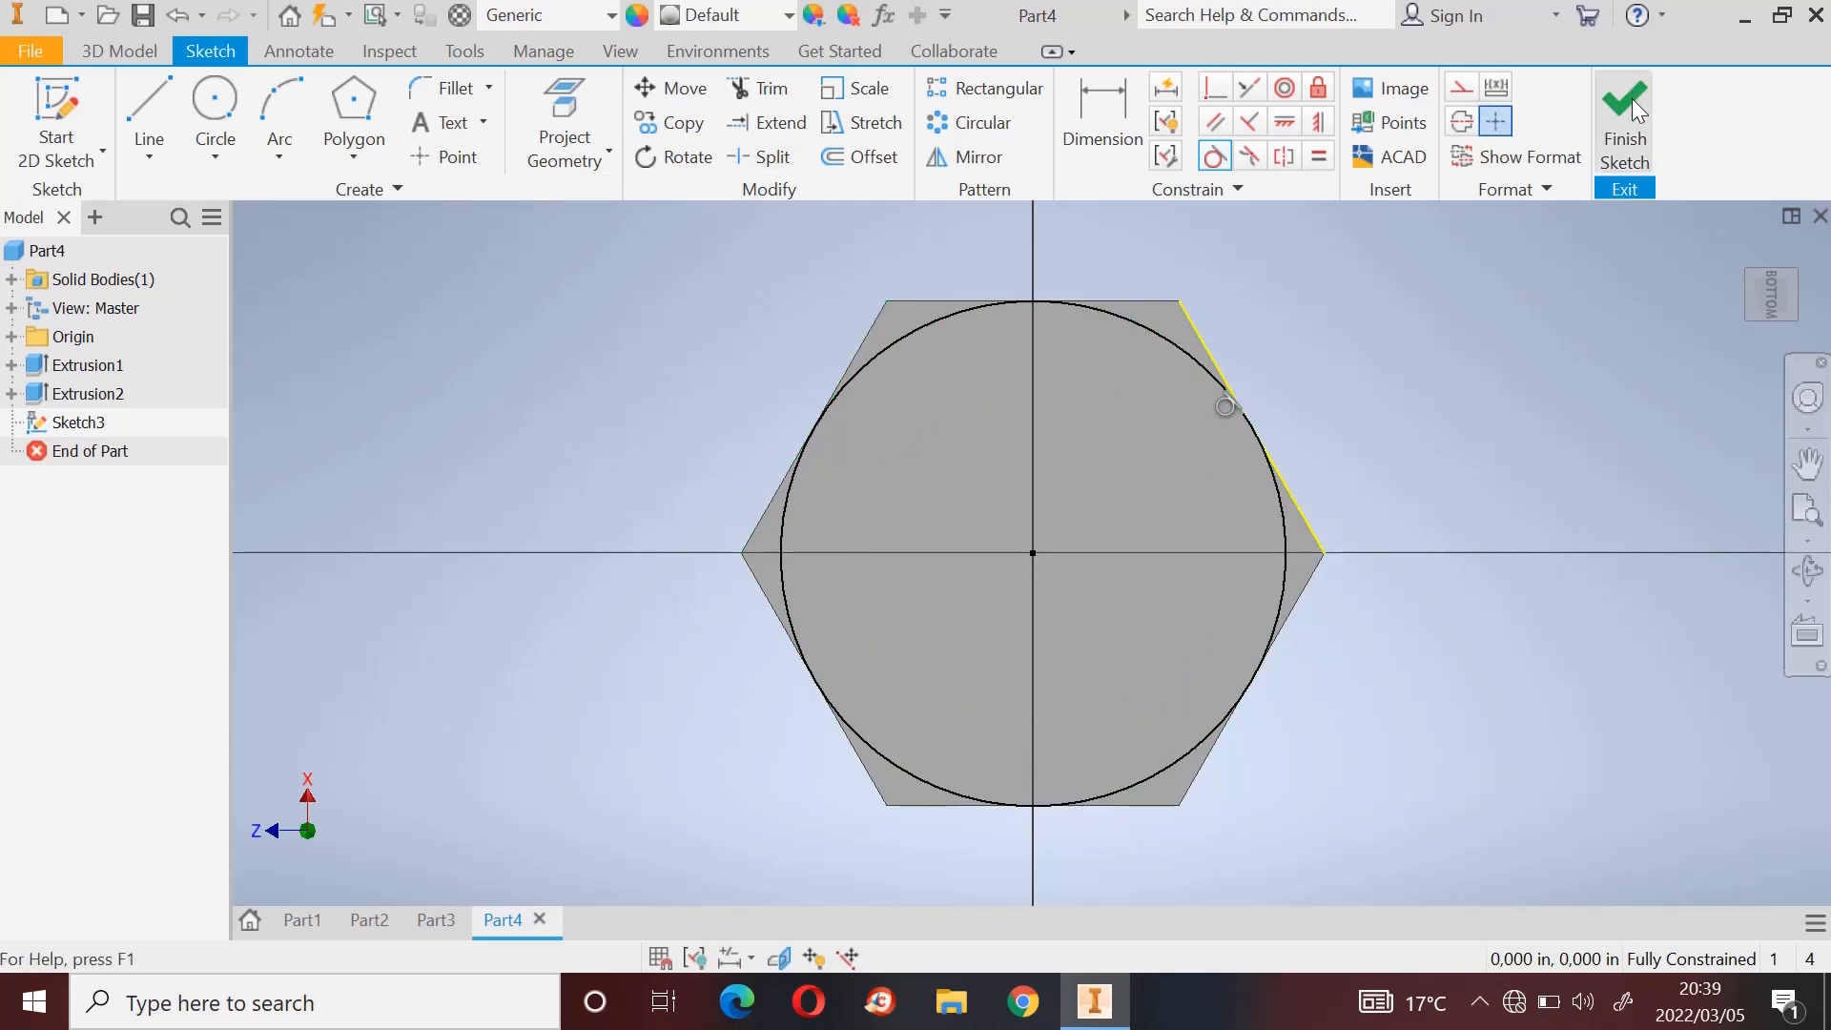
Step: Try extruding the bottom circle 9 mm into the body as an intersect without taper, and undo that extrusion
click(121, 51)
click(160, 136)
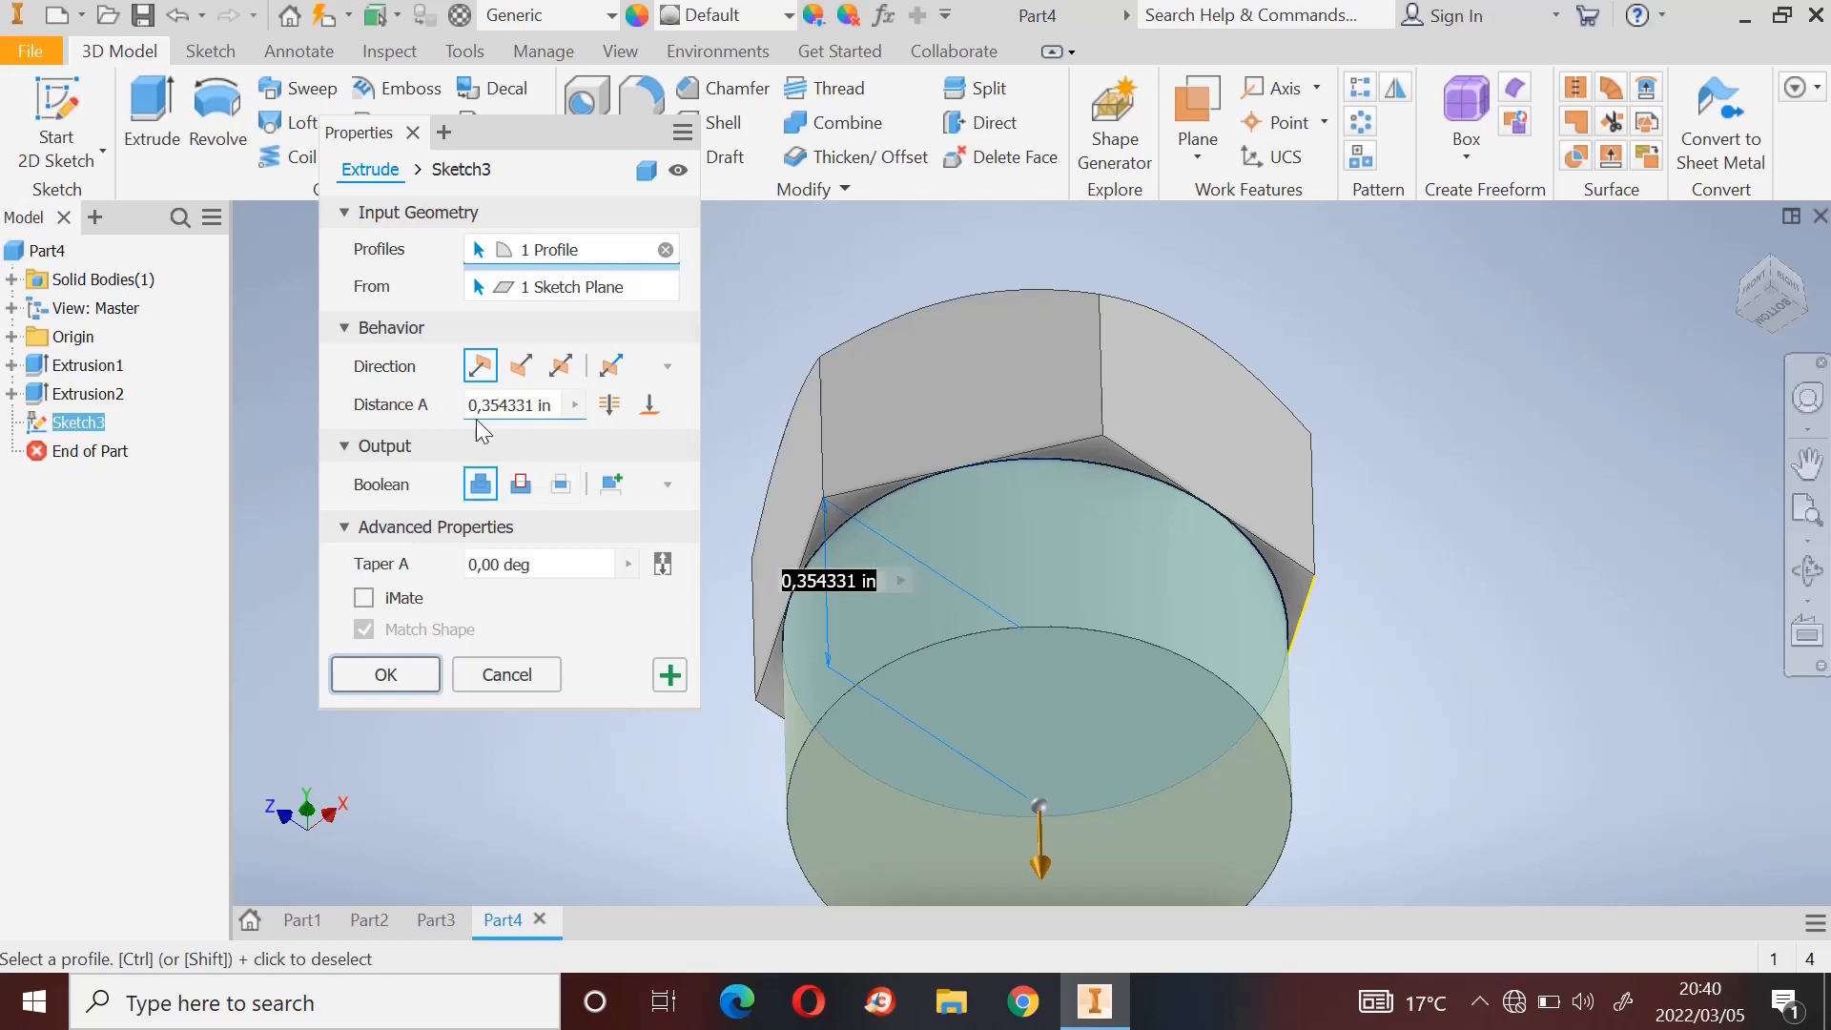
click(516, 376)
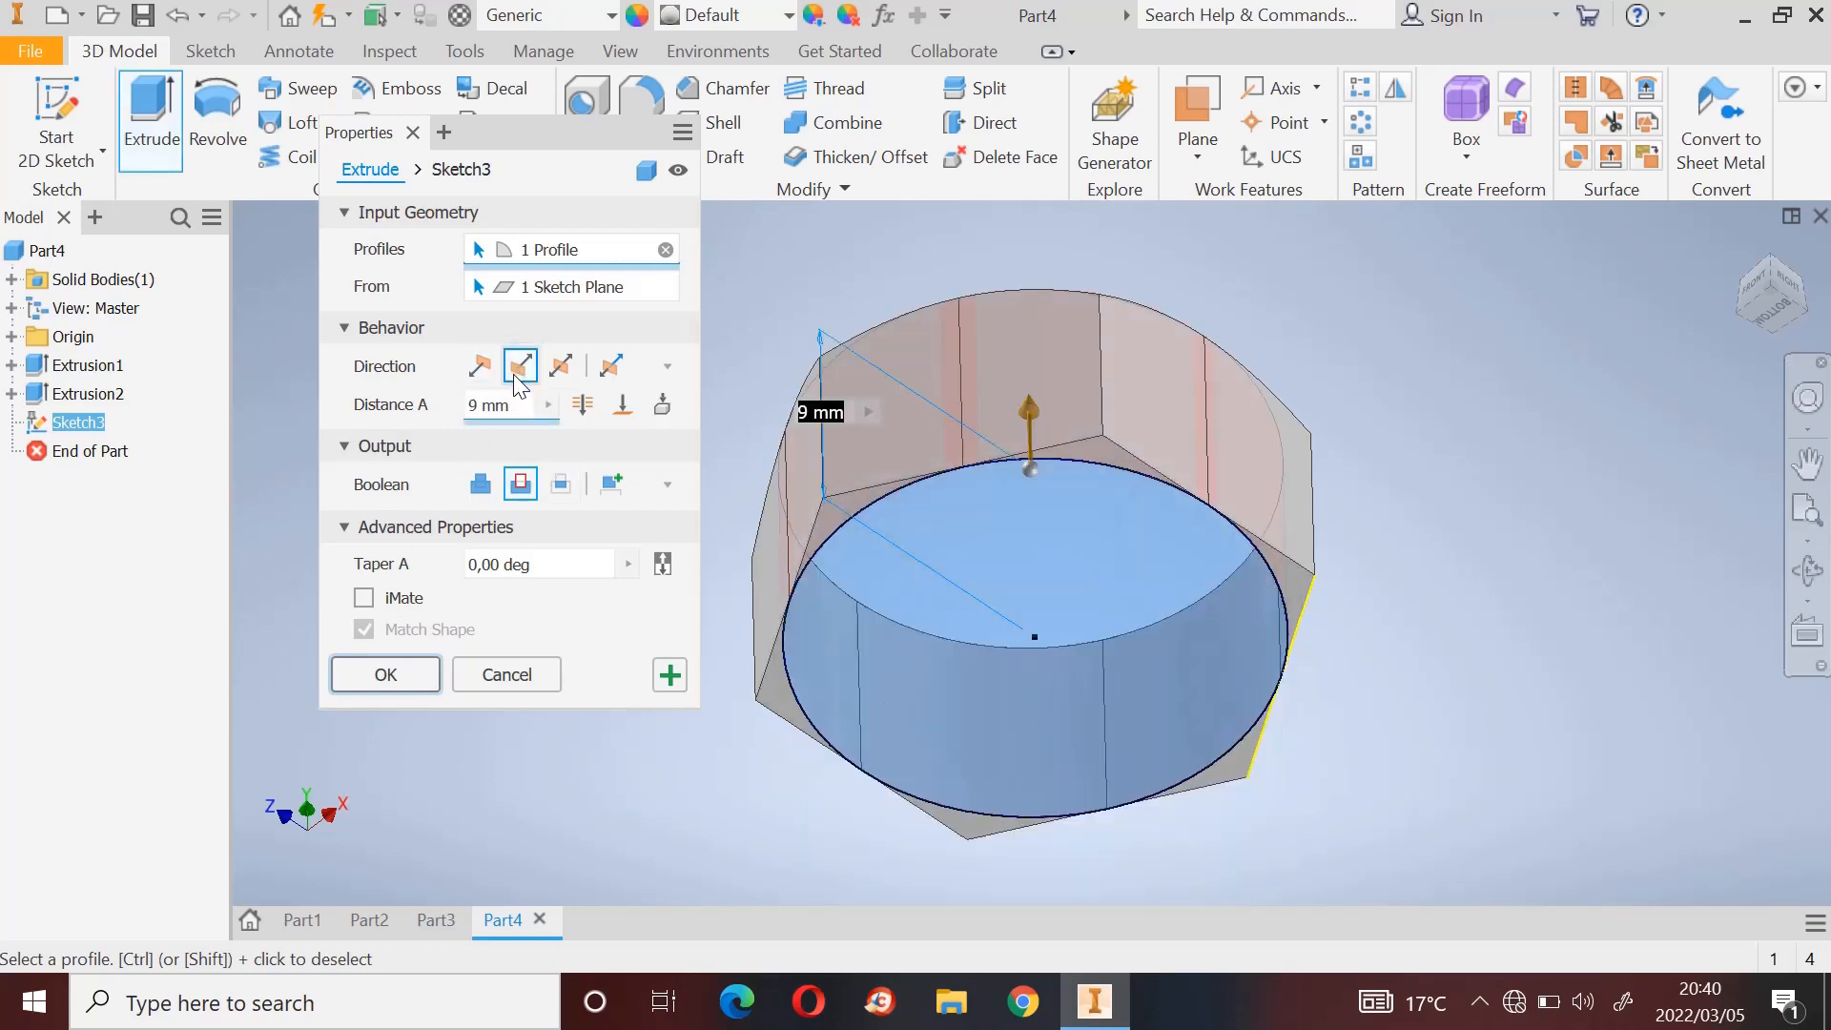
click(556, 494)
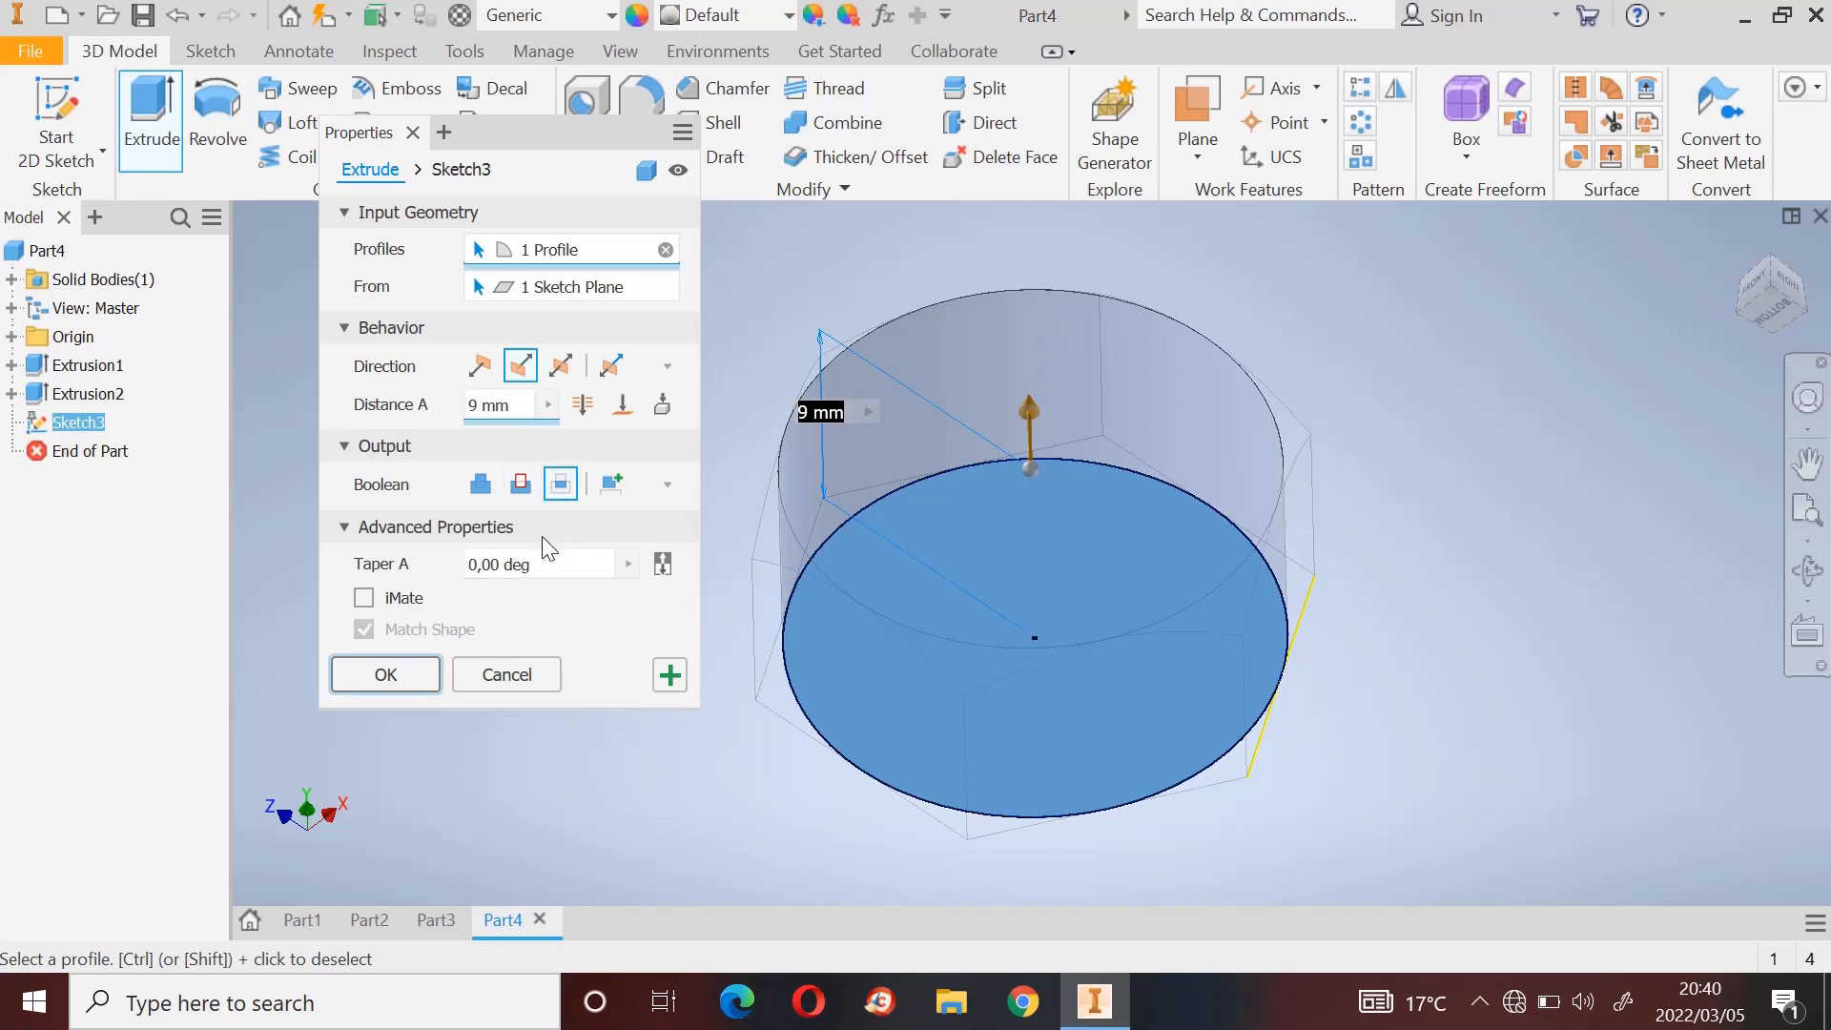
click(384, 675)
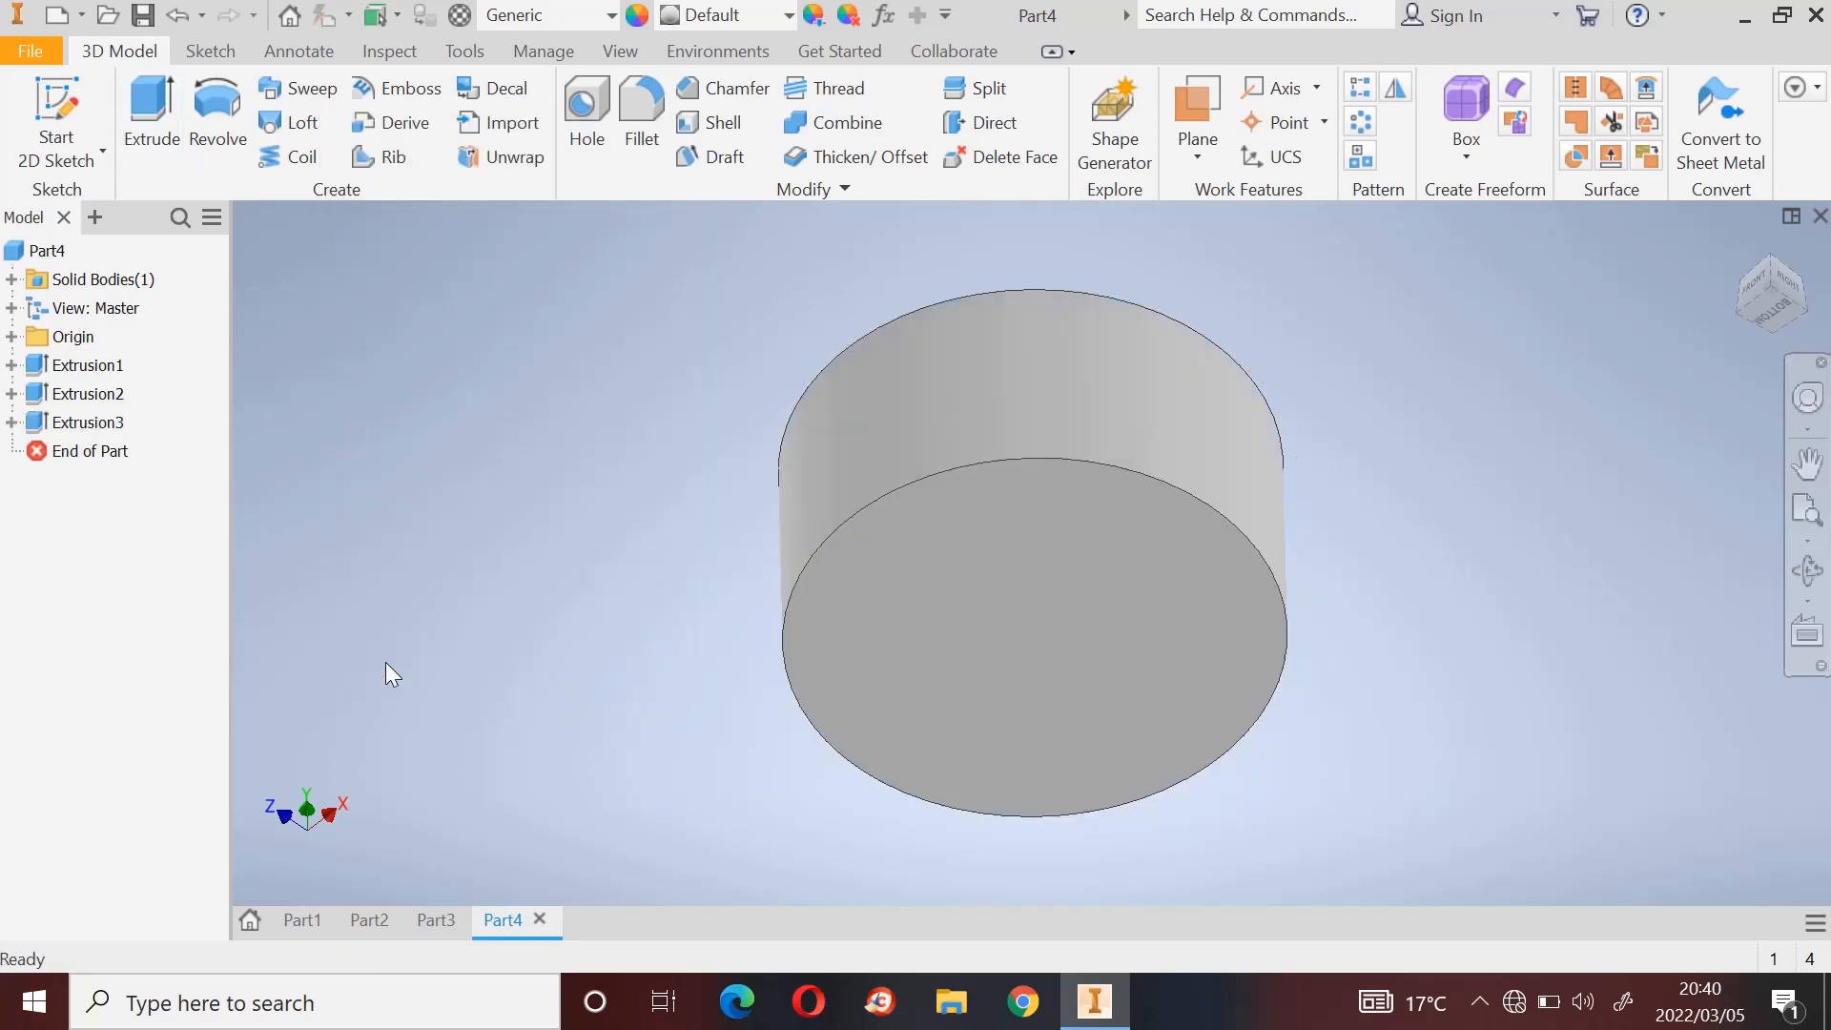
click(172, 16)
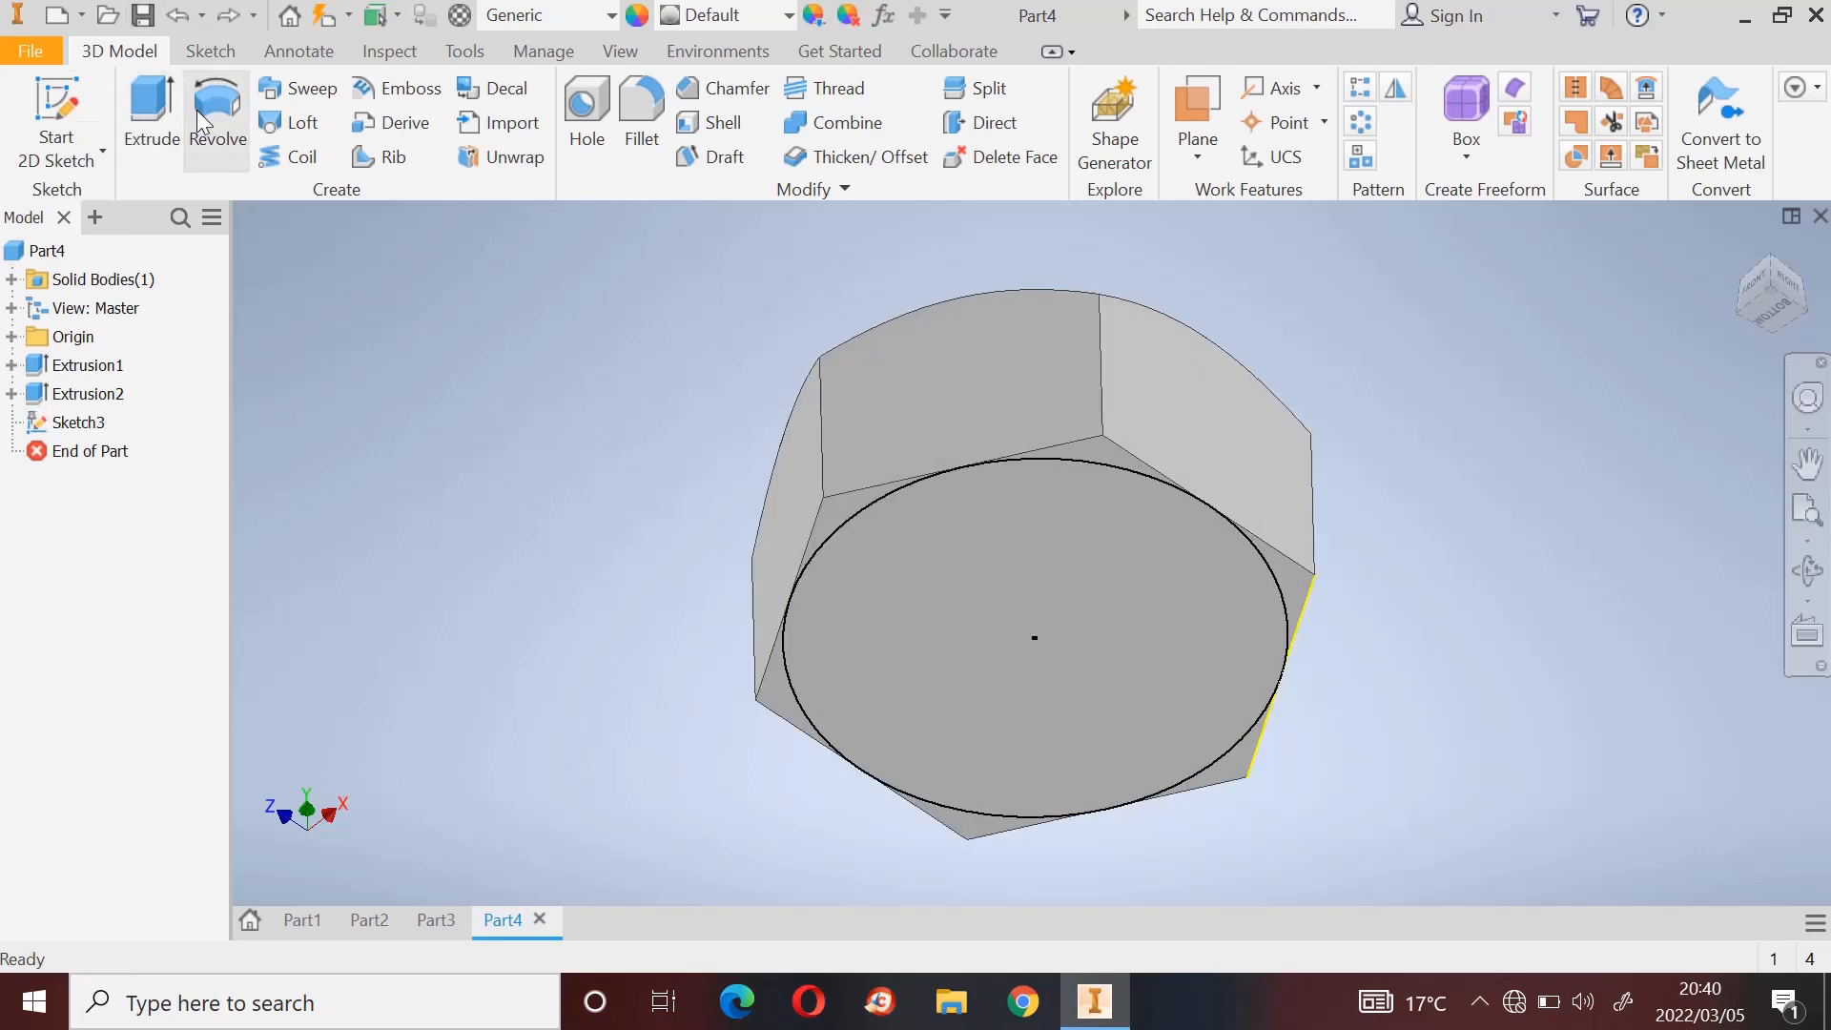
Step: Extrude the bottom circle 9 mm into the body as an intersect with a 45 degree taper to chamfer the lower corners
click(150, 125)
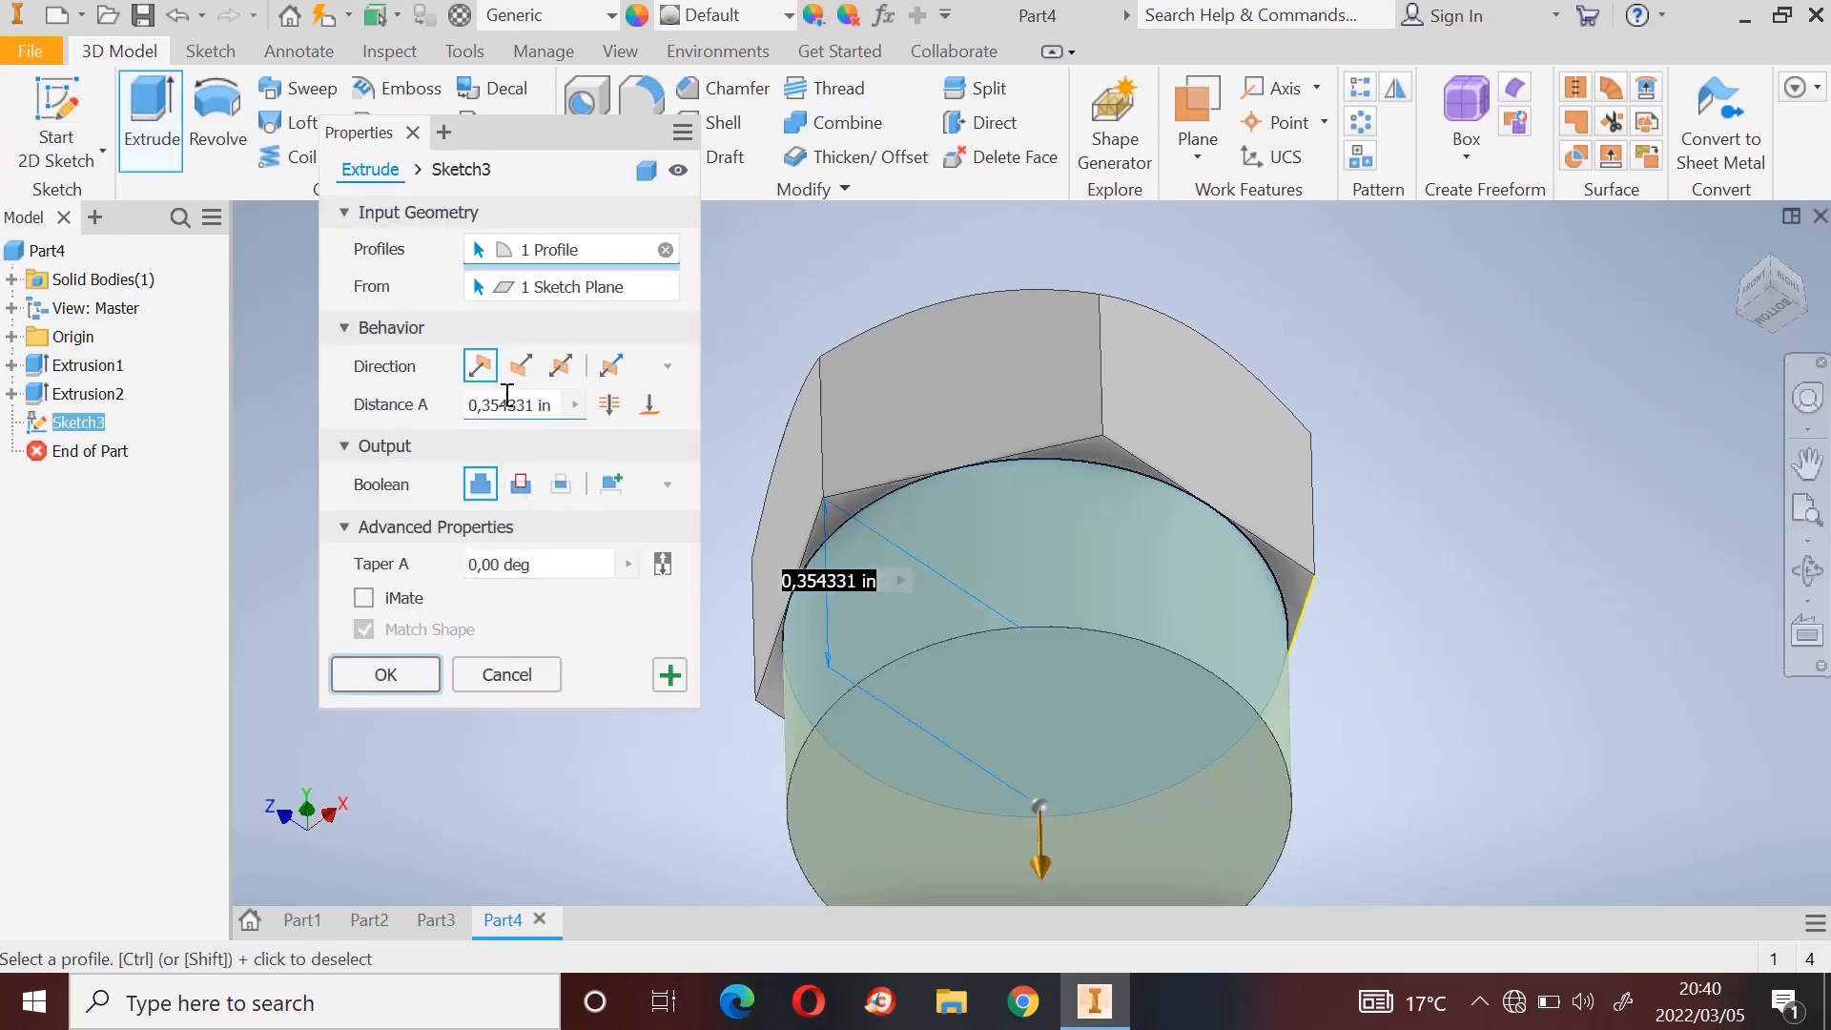
click(520, 487)
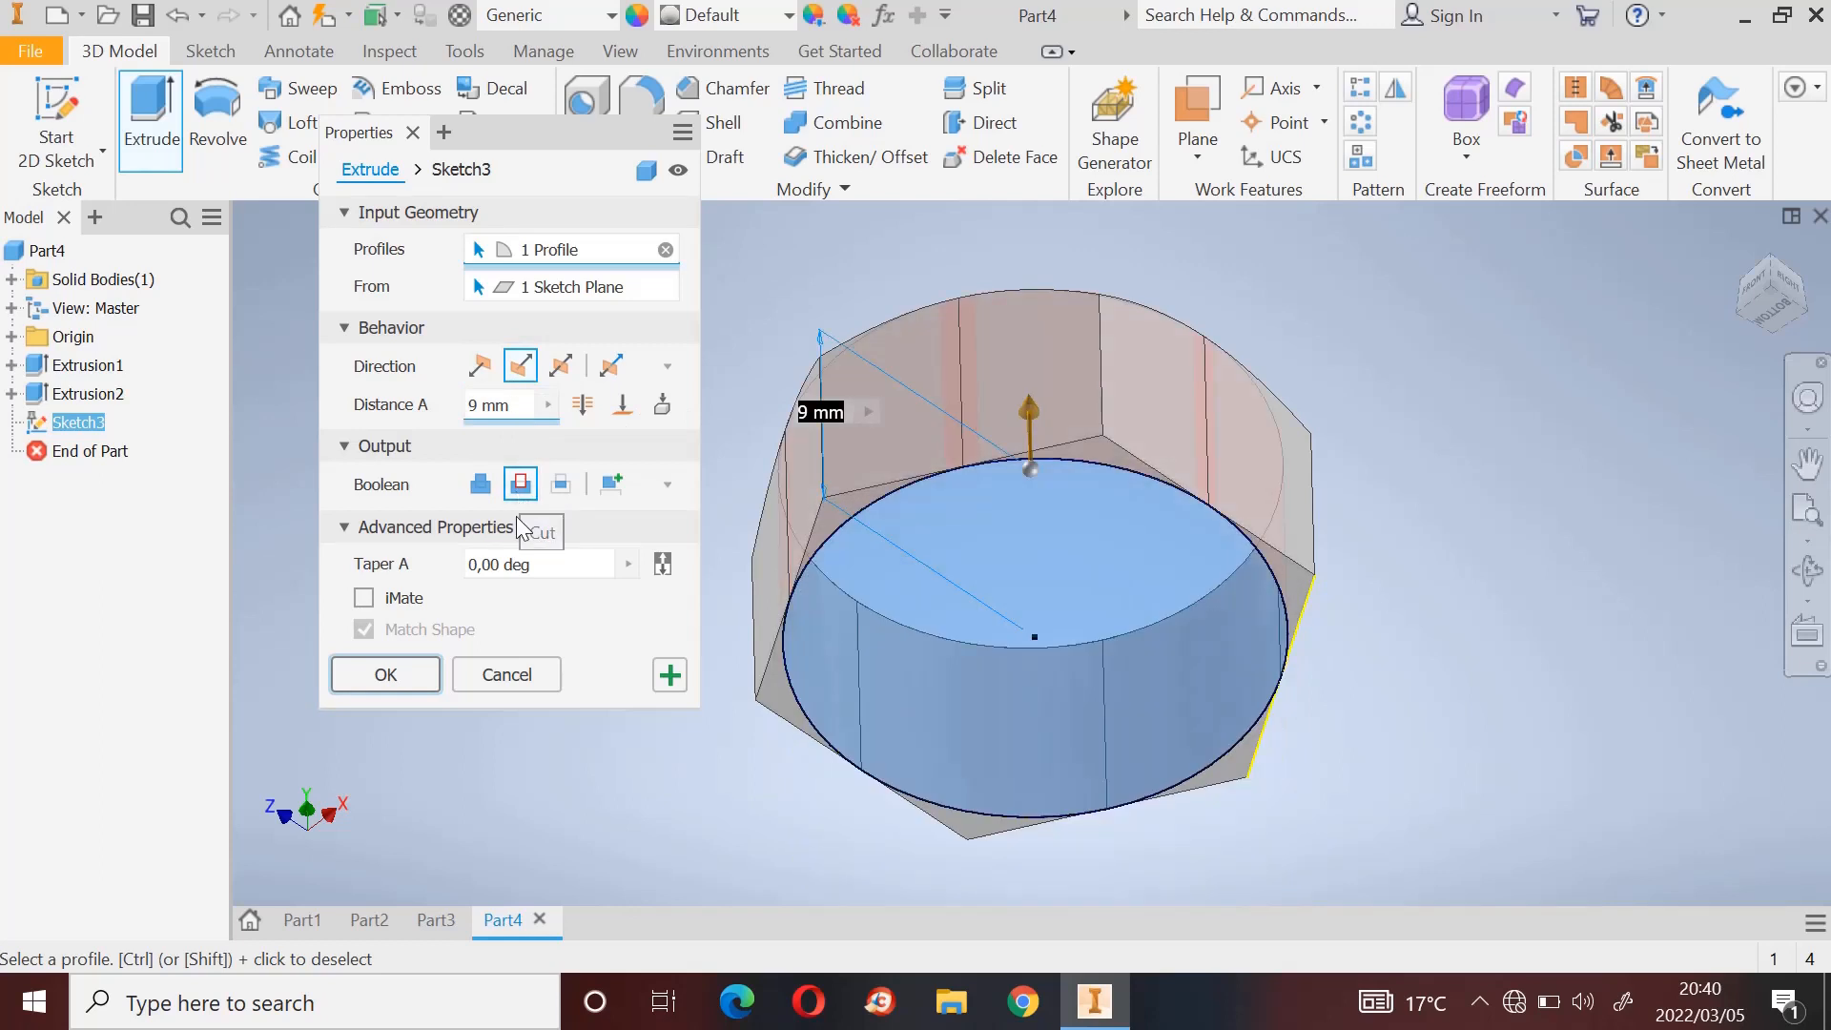
click(560, 482)
click(502, 564)
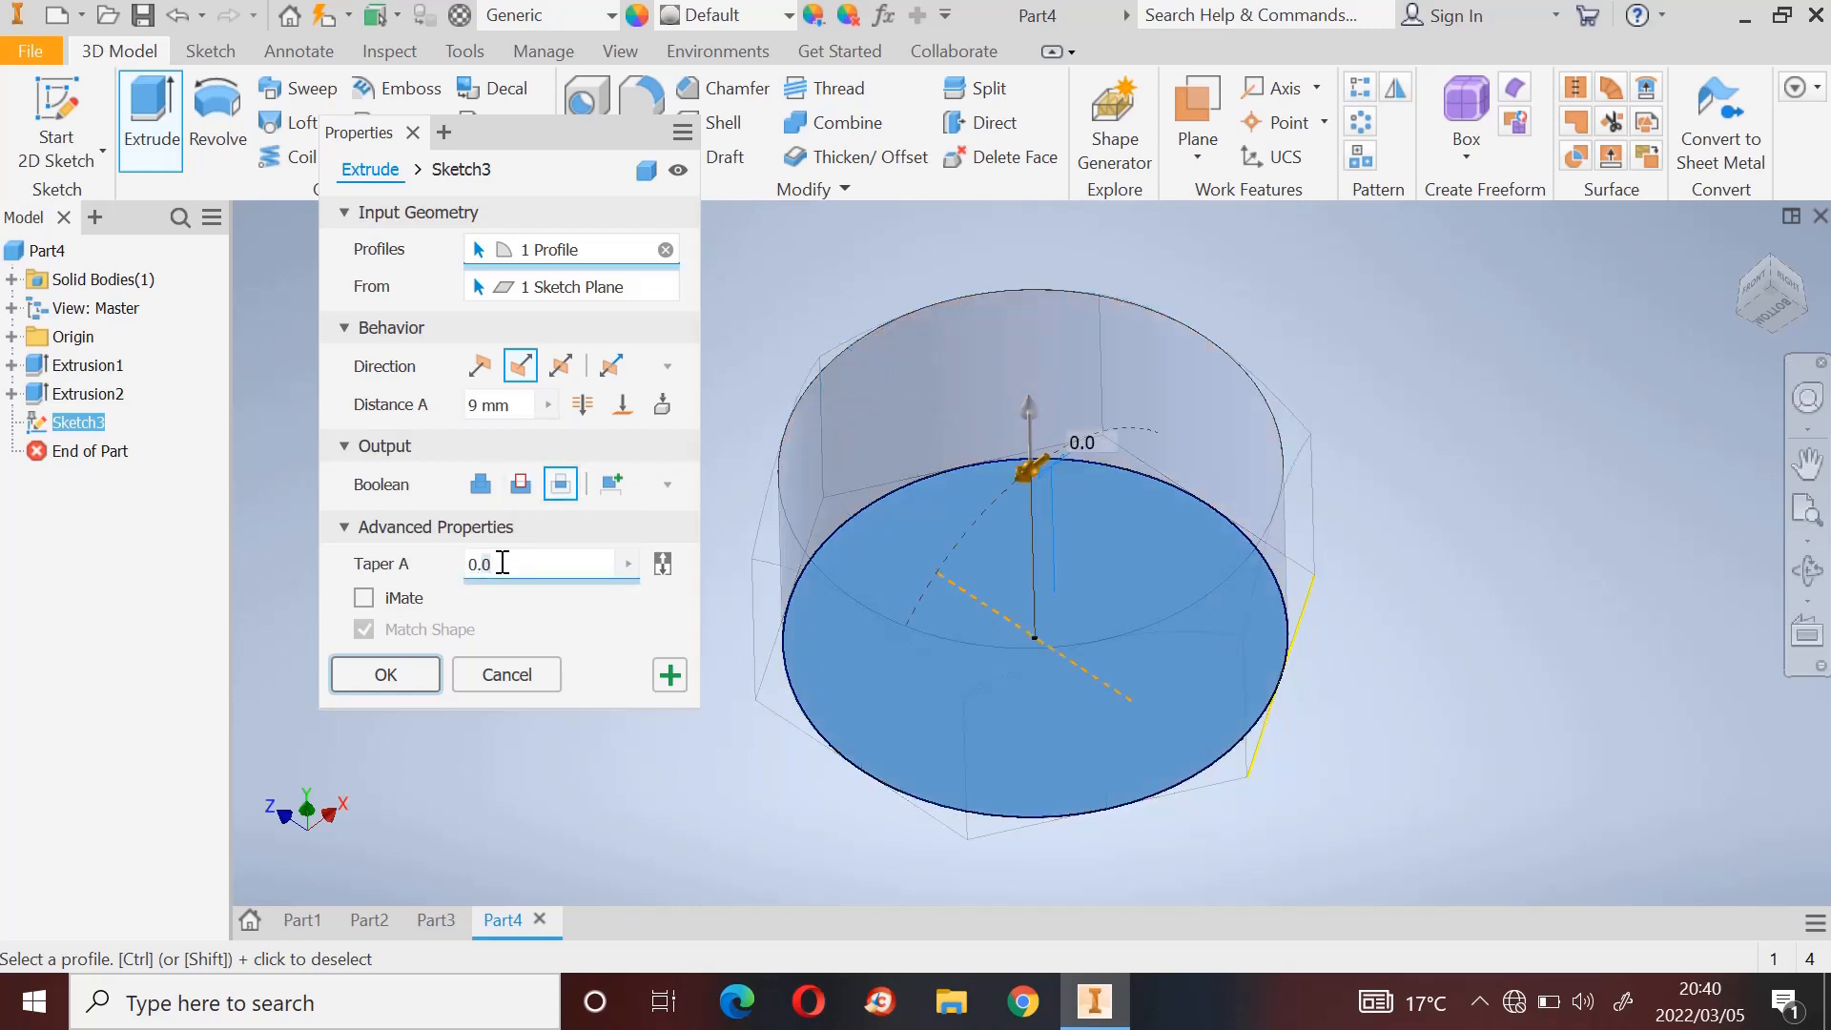
key(BackSpace)
key(BackSpace)
key(BackSpace)
text(45)
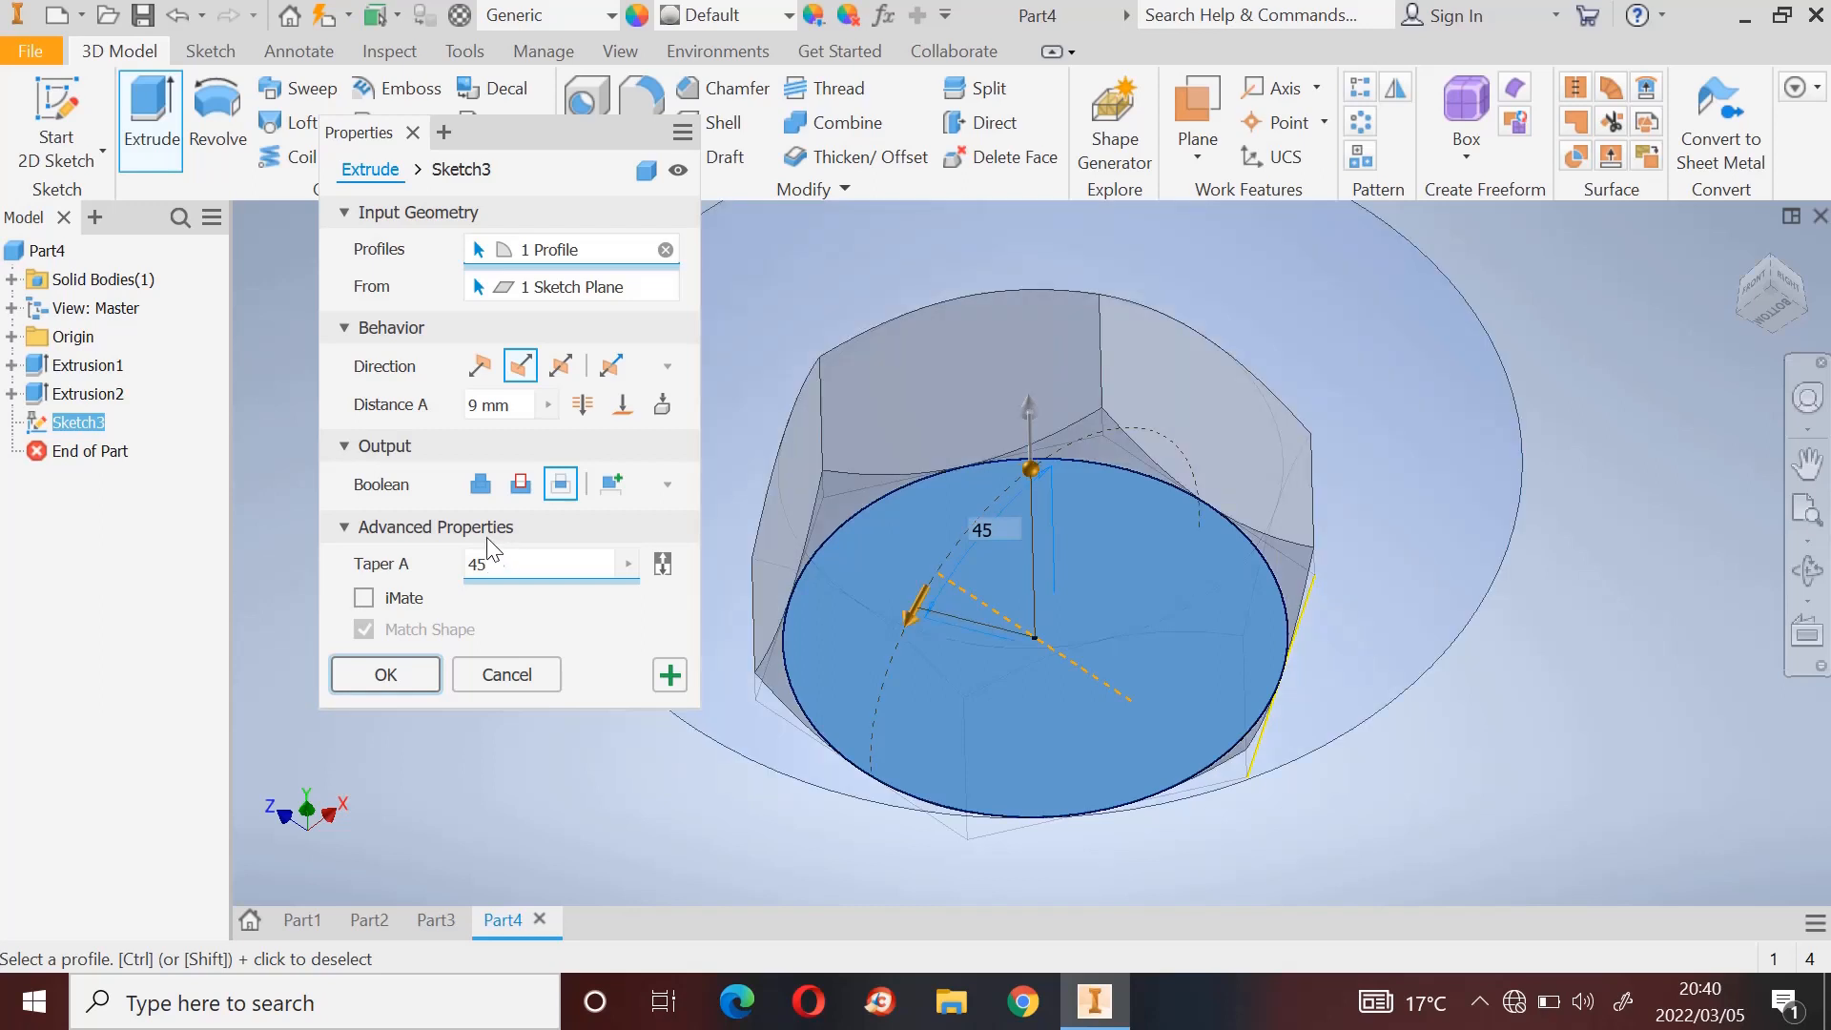
click(387, 676)
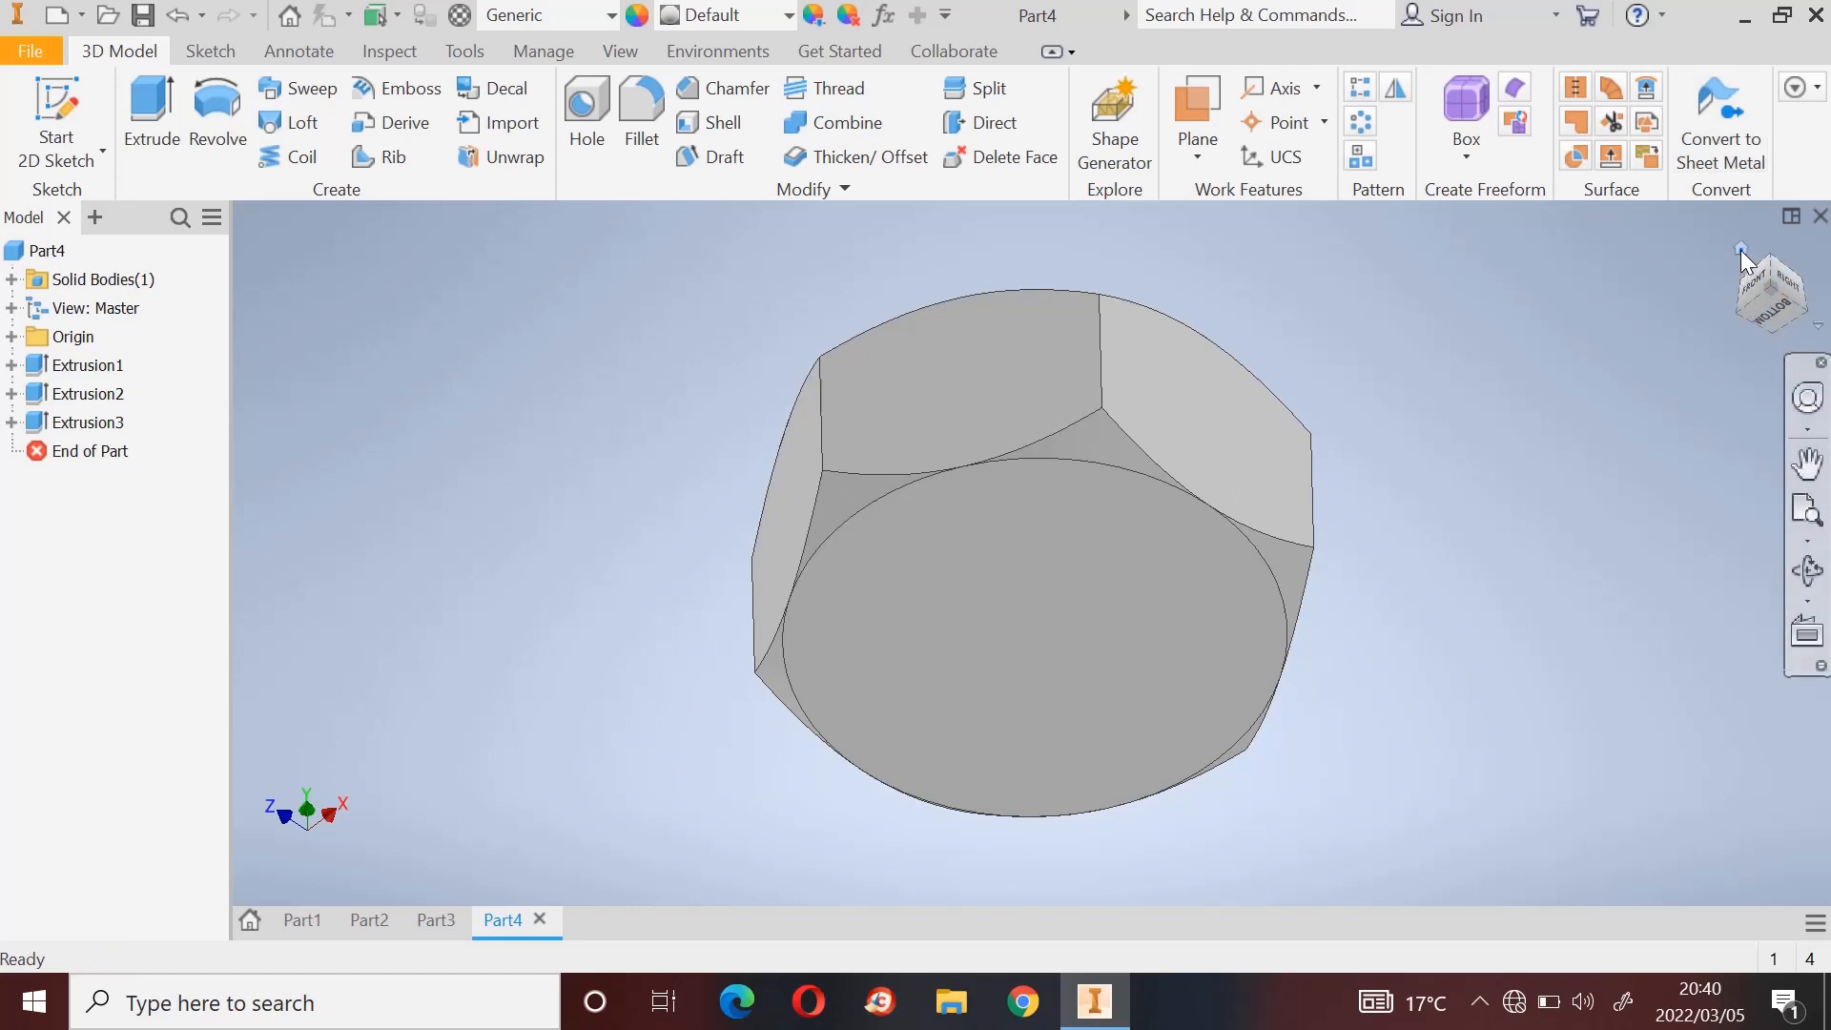
click(1742, 249)
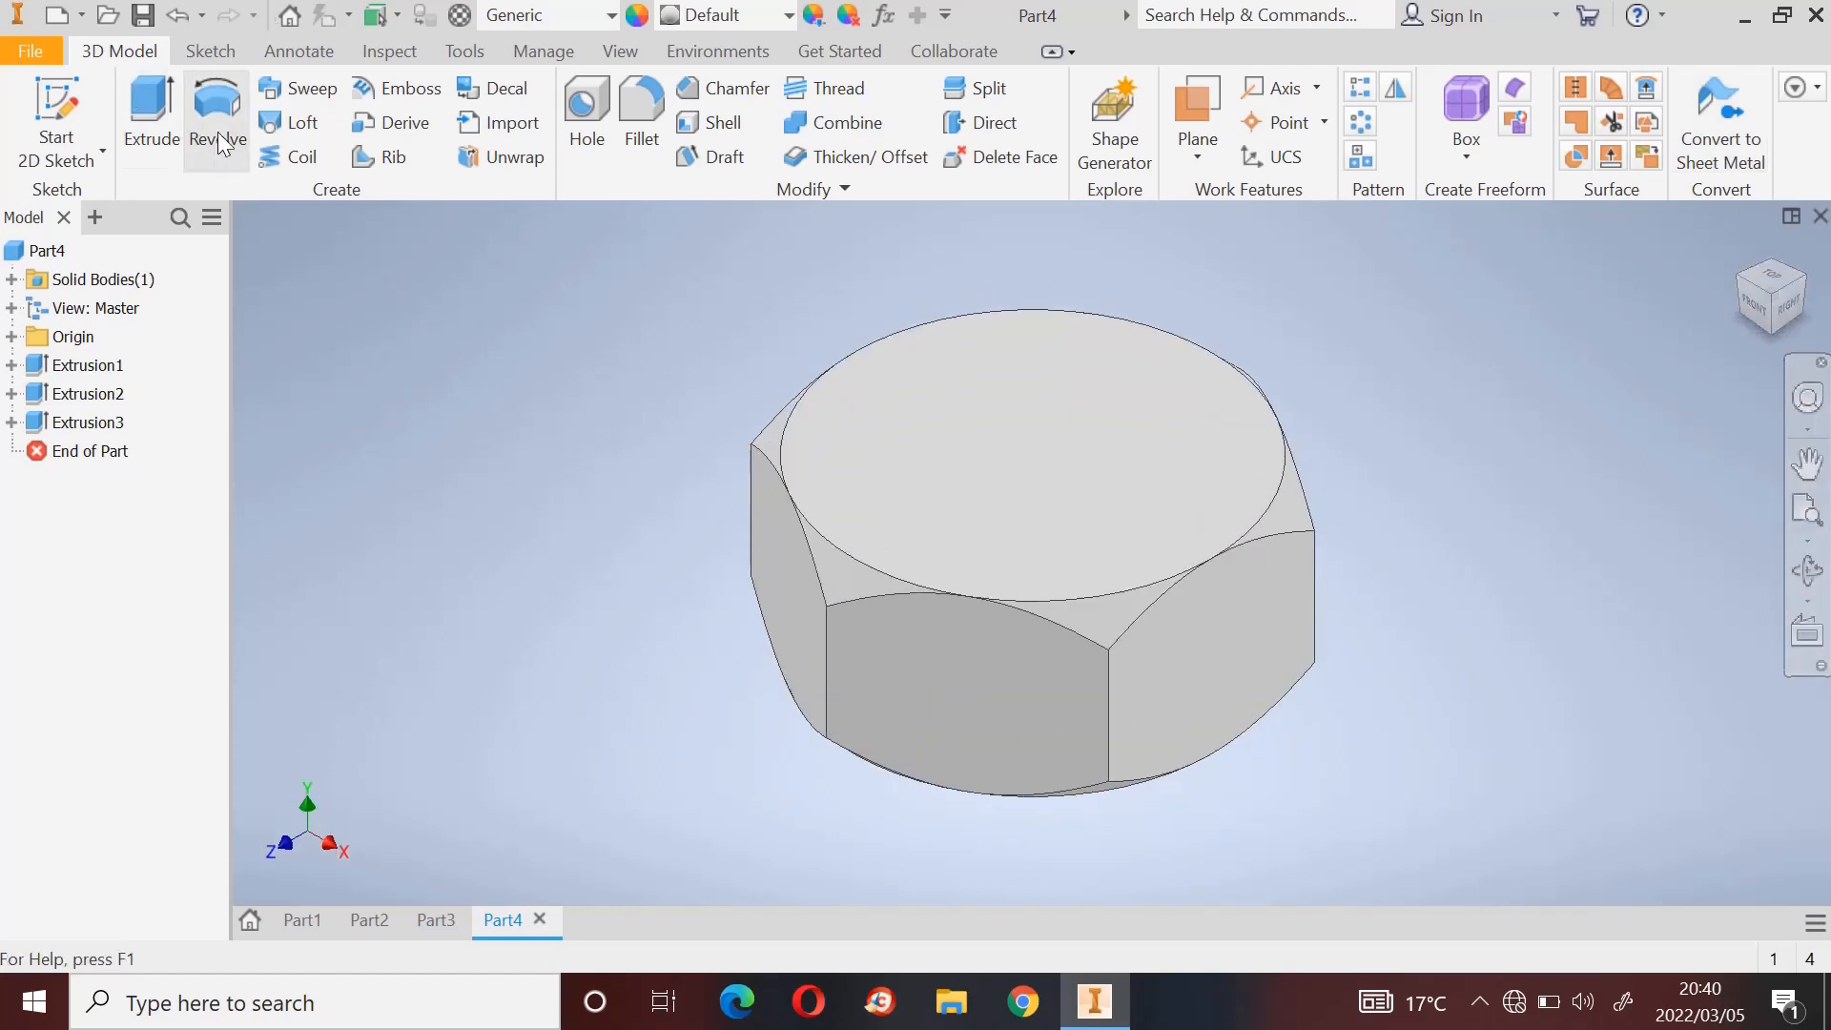
Step: Sketch a 12 mm diameter circle centred on the origin on the nut's top face and finish the sketch
click(219, 52)
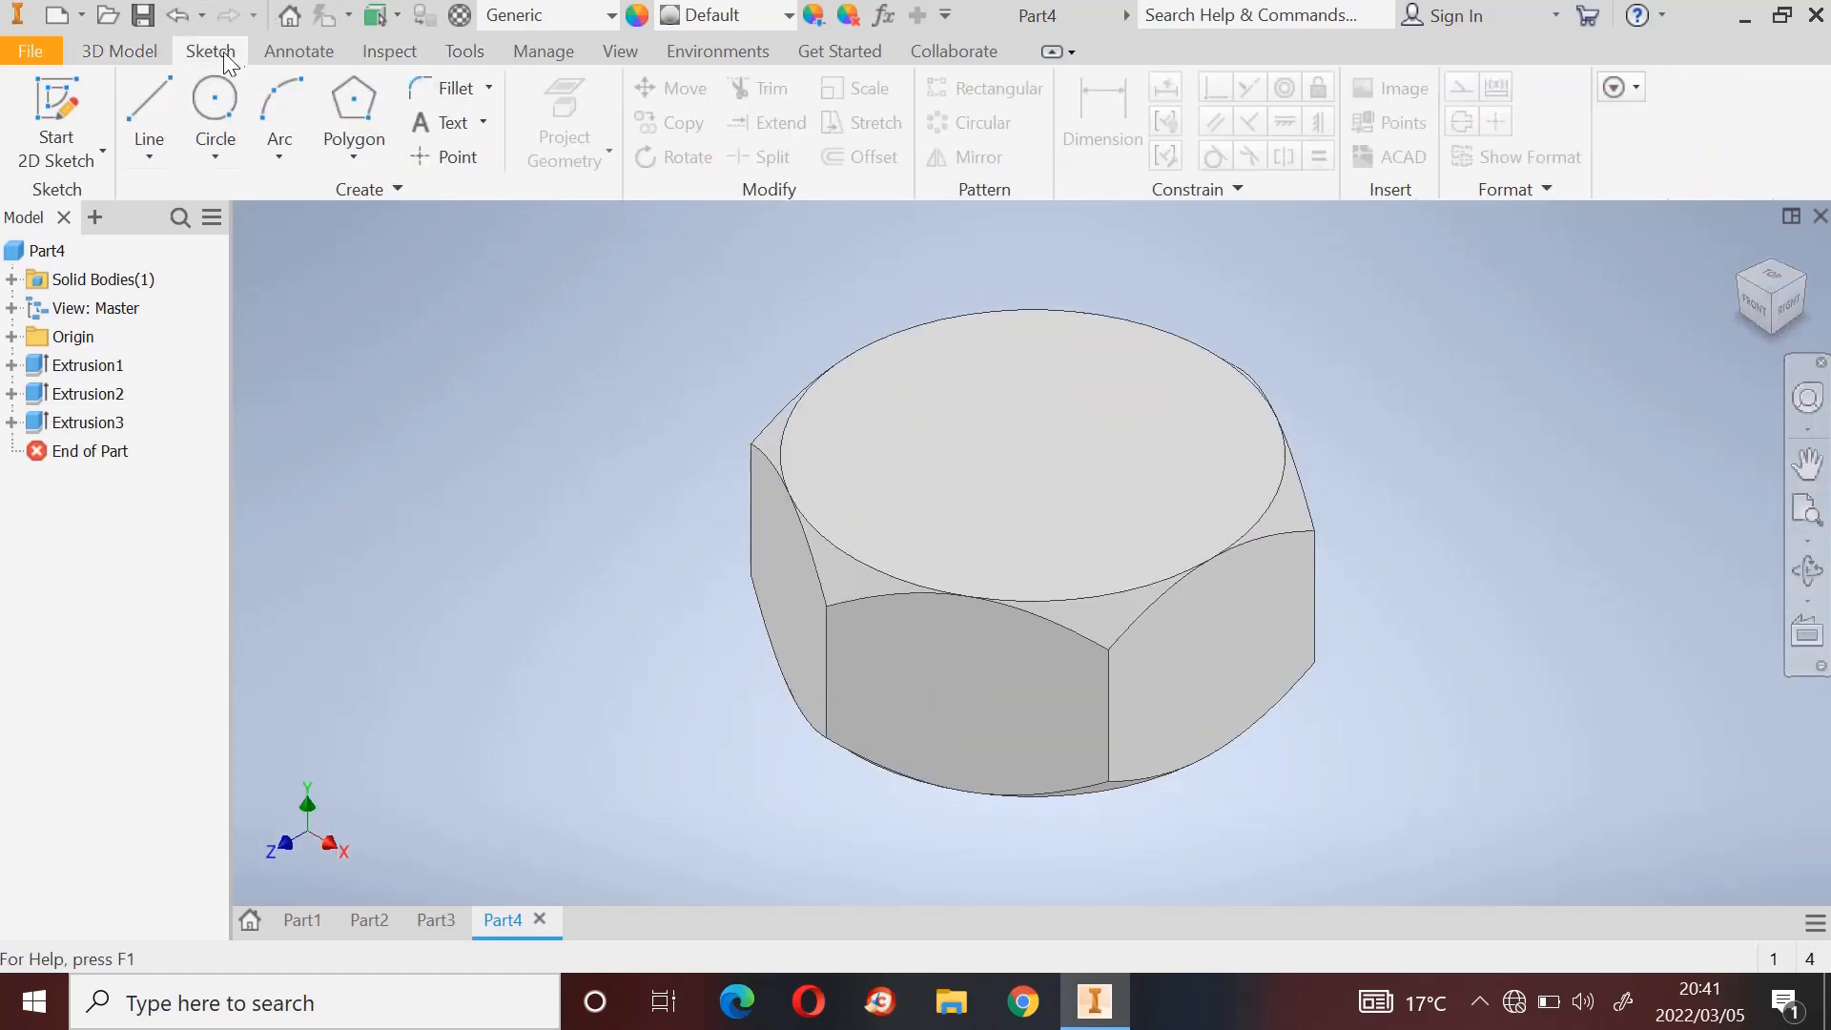
click(212, 103)
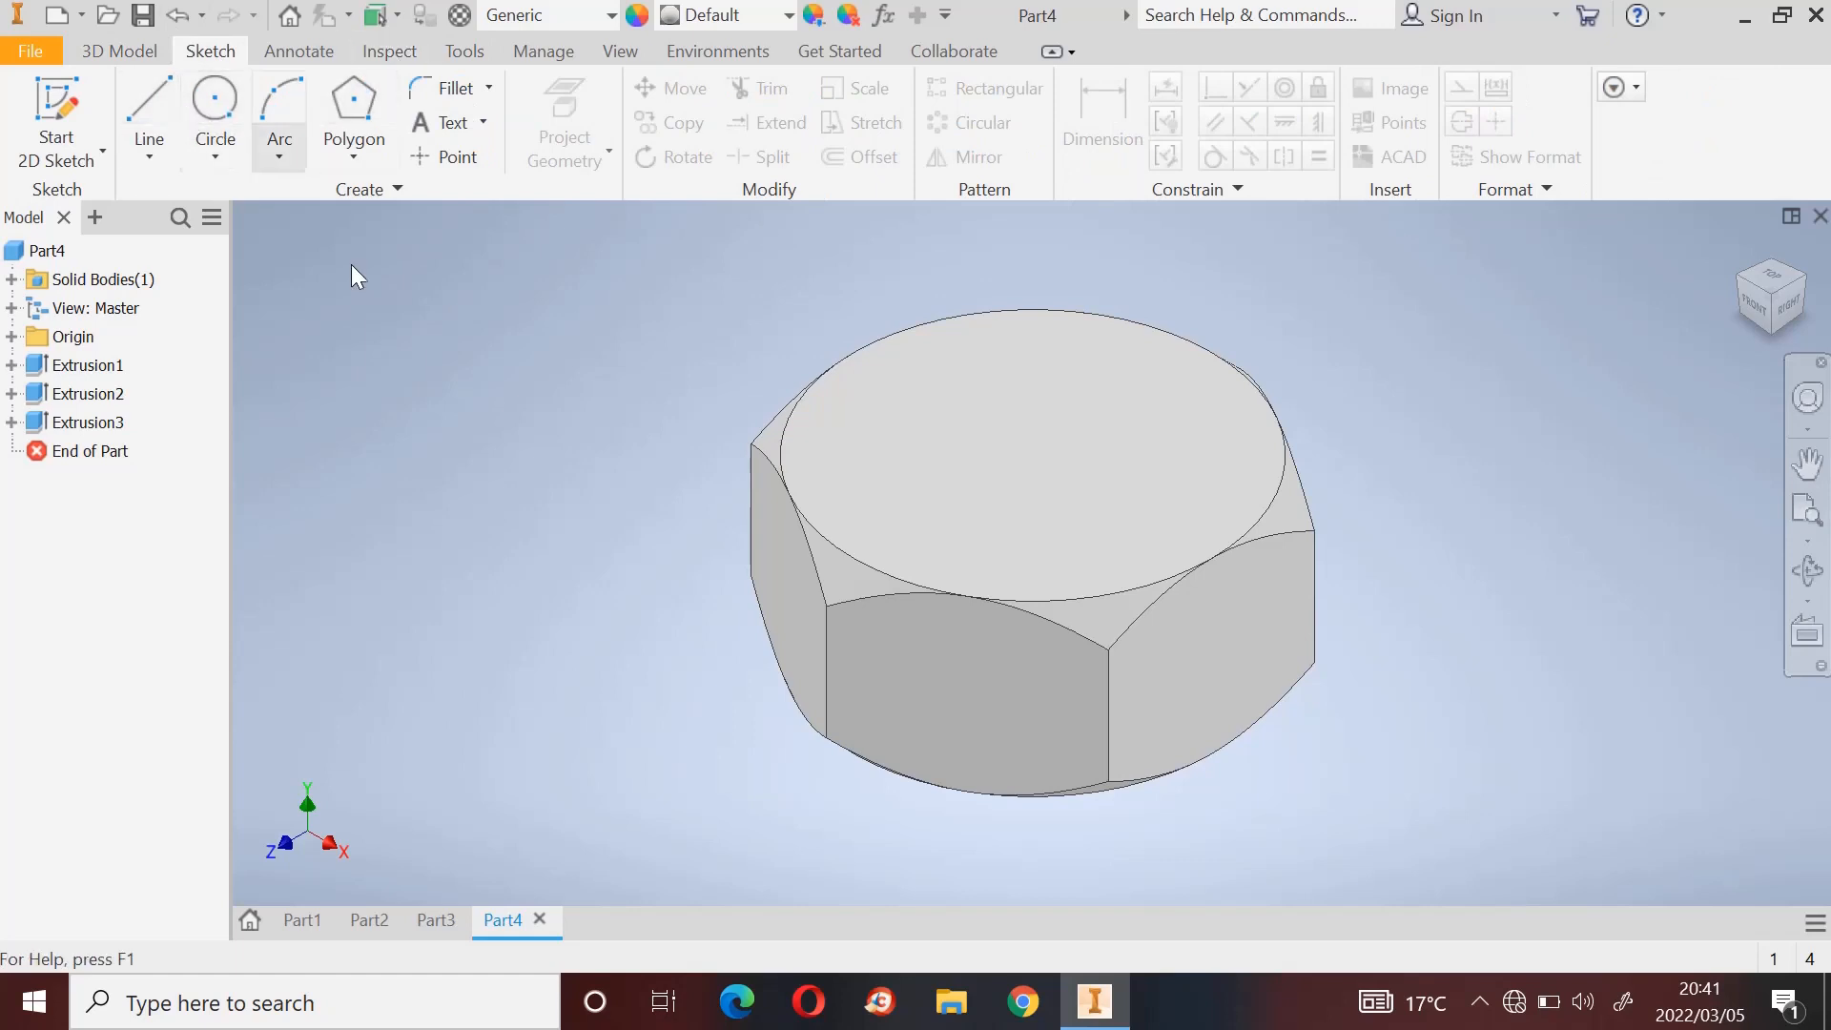
click(1084, 501)
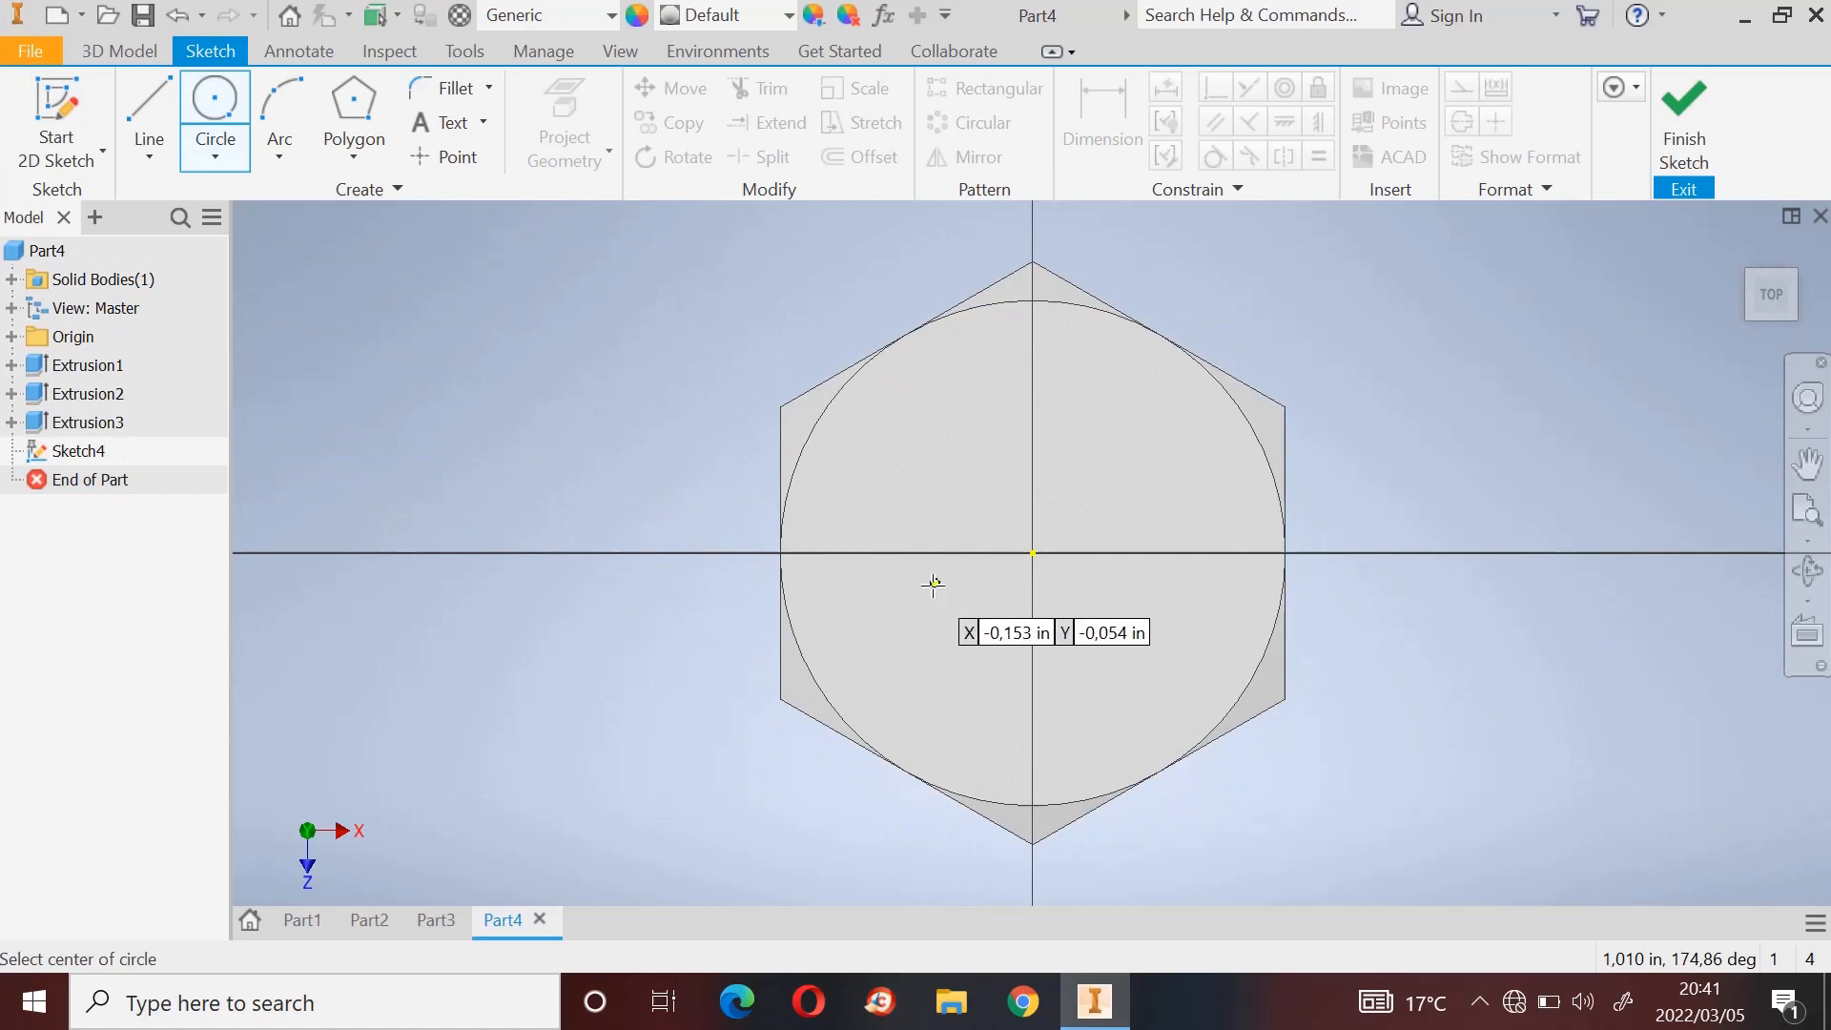
click(1034, 554)
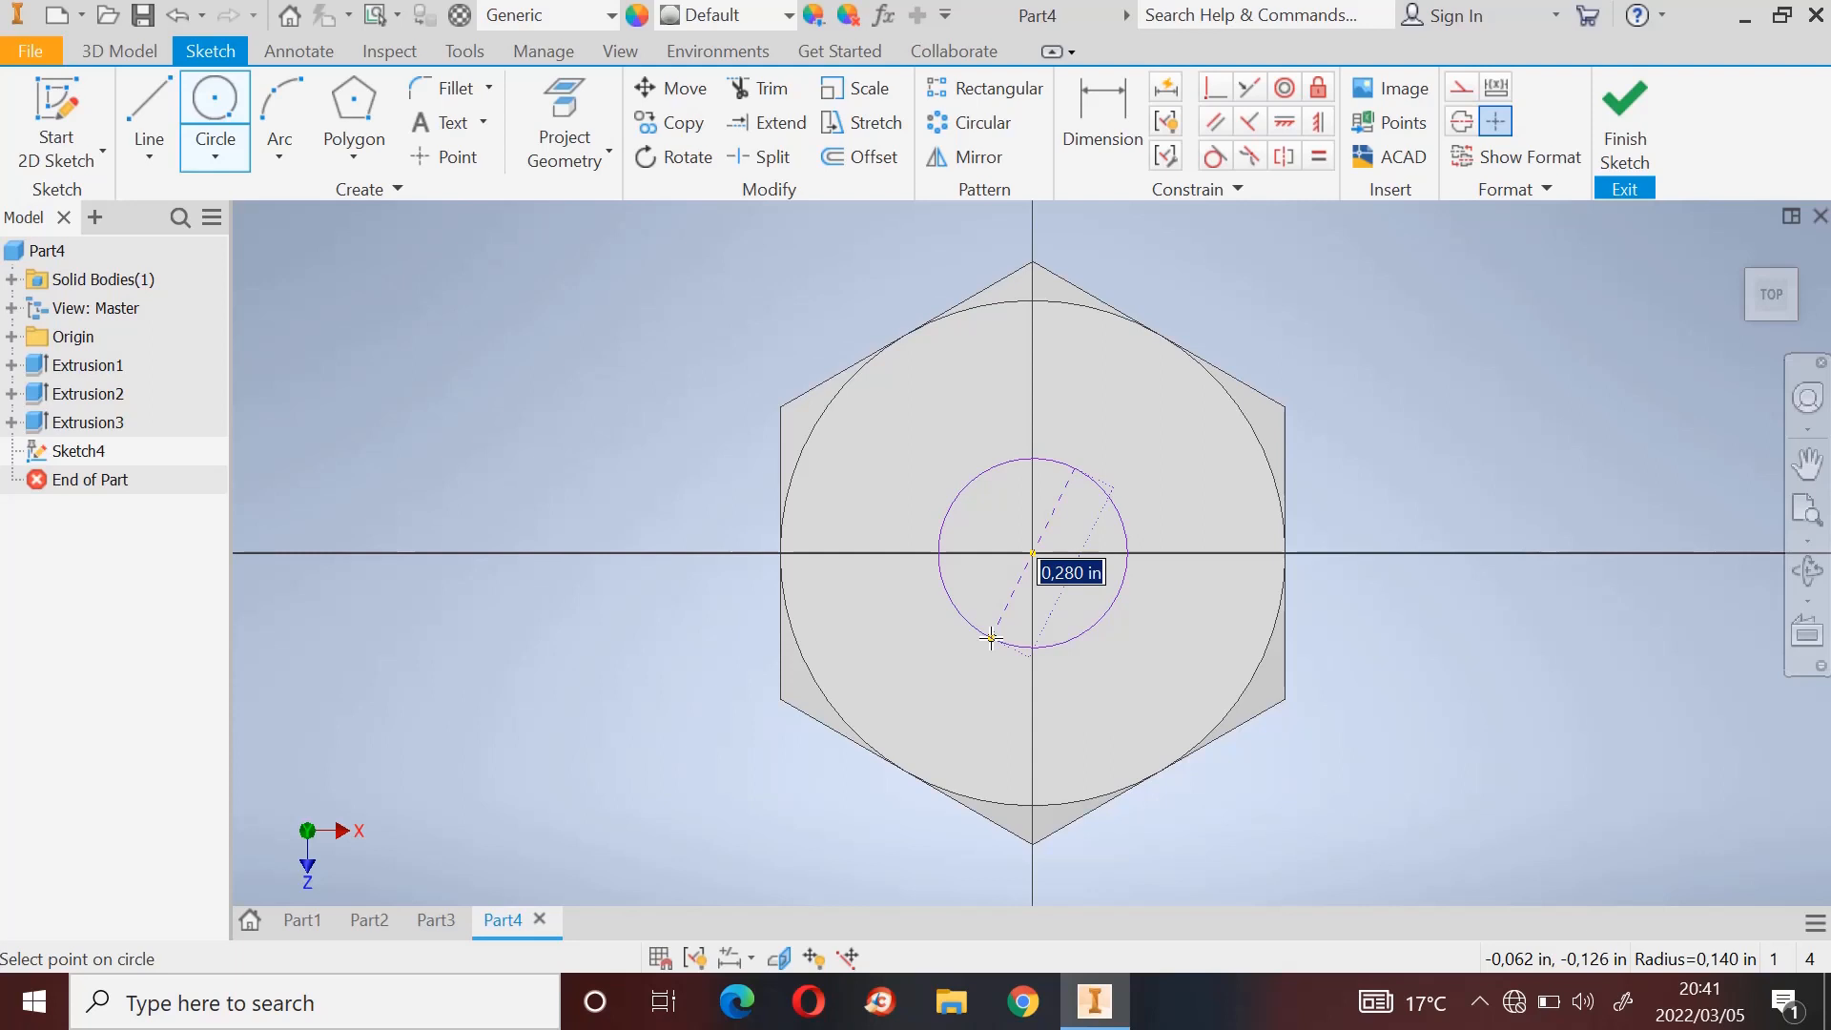
text(mm)
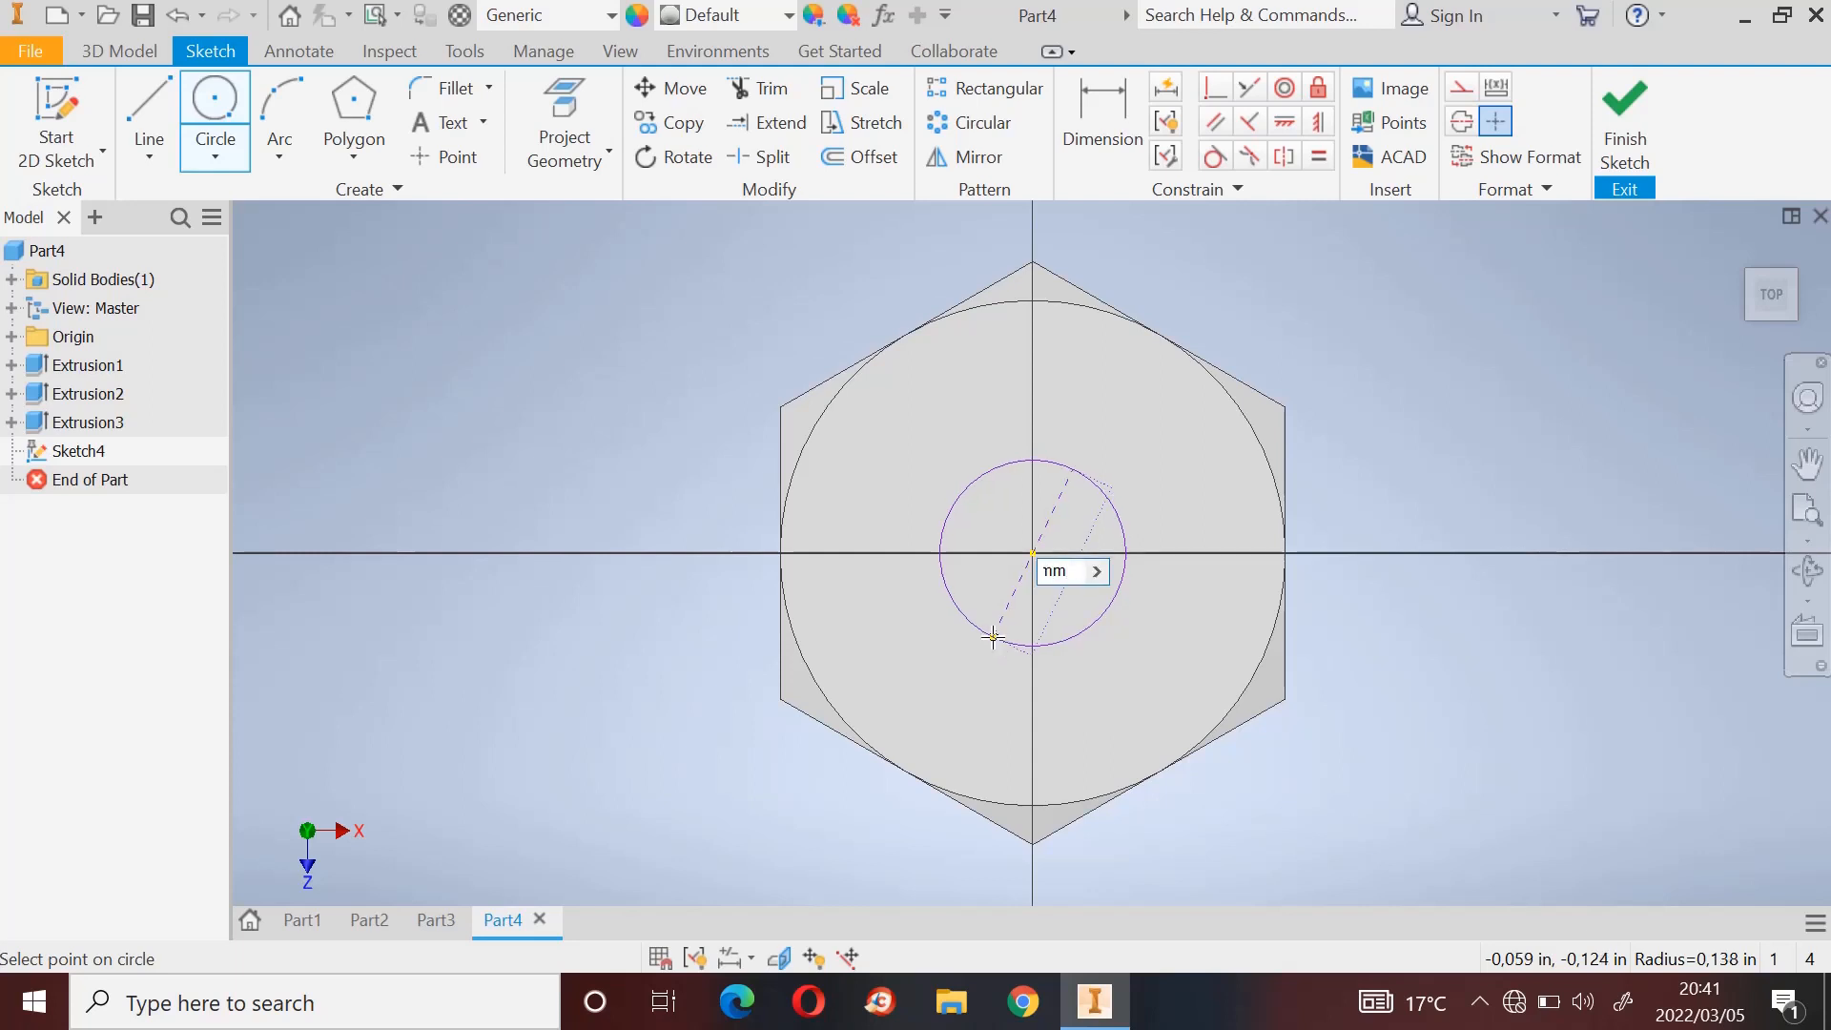
key(BackSpace)
key(BackSpace)
text(10mm)
key(BackSpace)
key(BackSpace)
key(BackSpace)
key(BackSpace)
text(12mm)
key(Return)
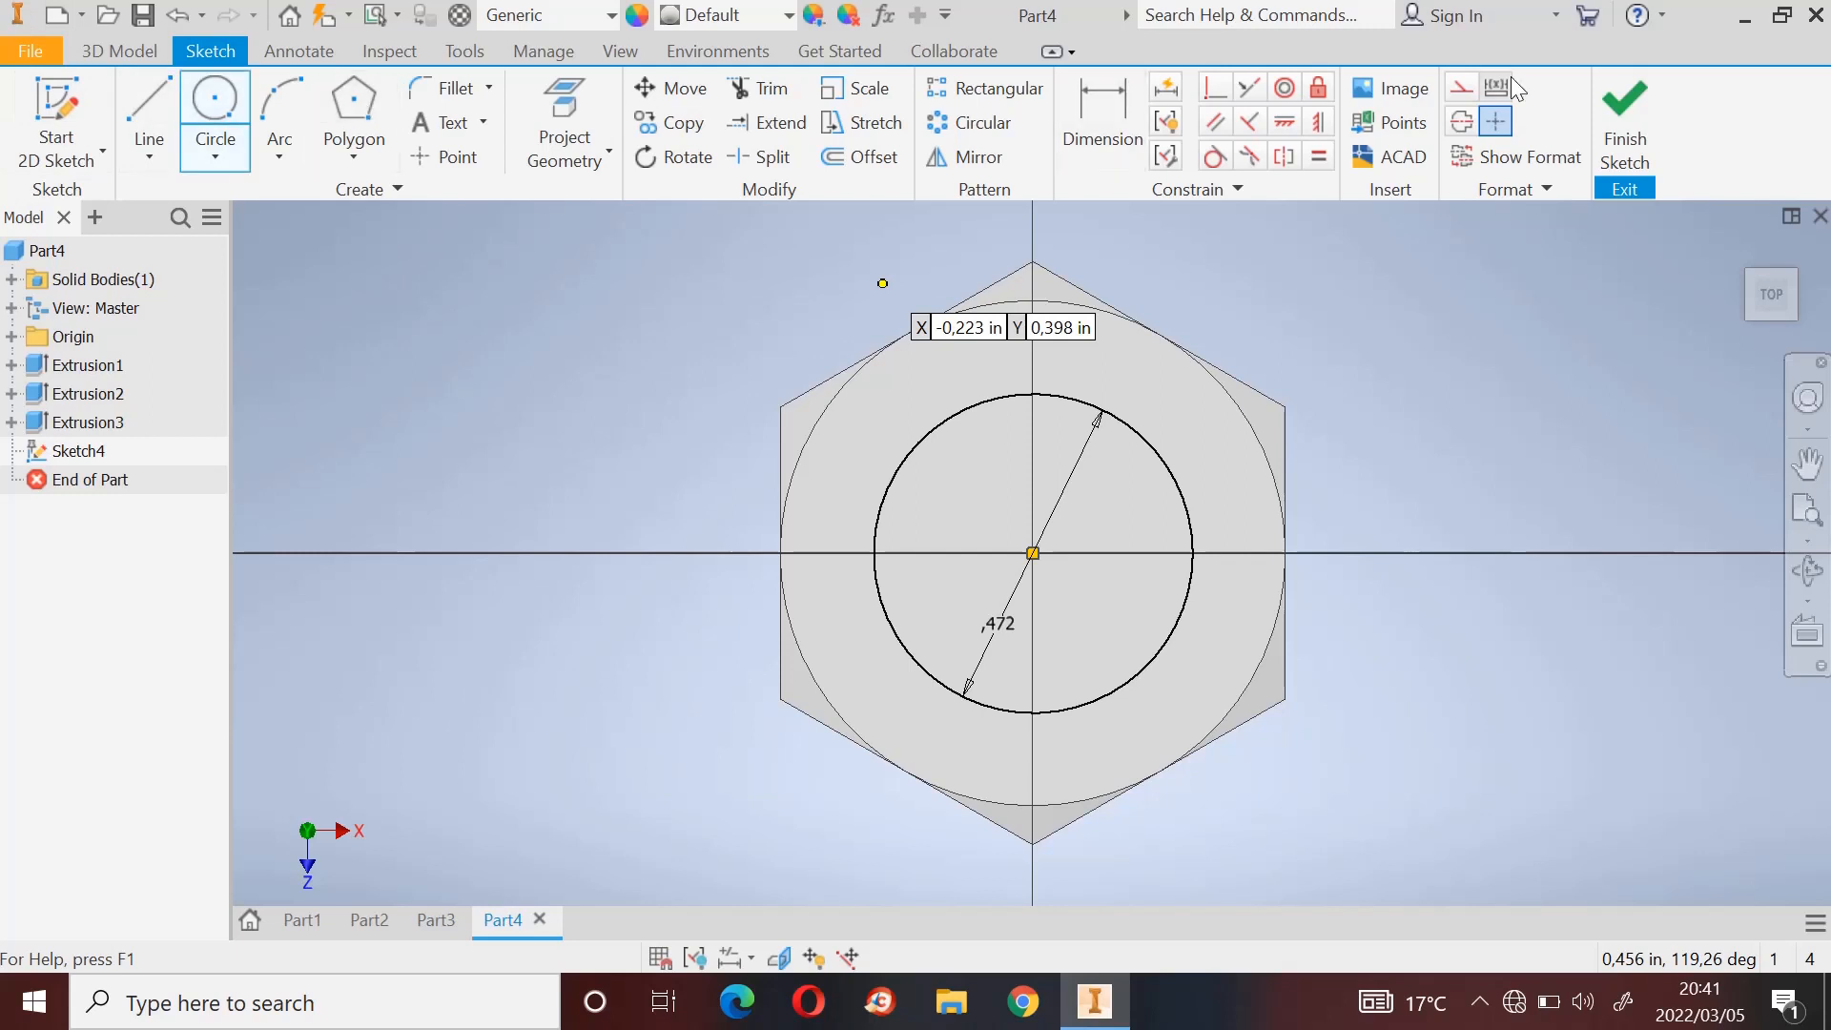
click(1635, 118)
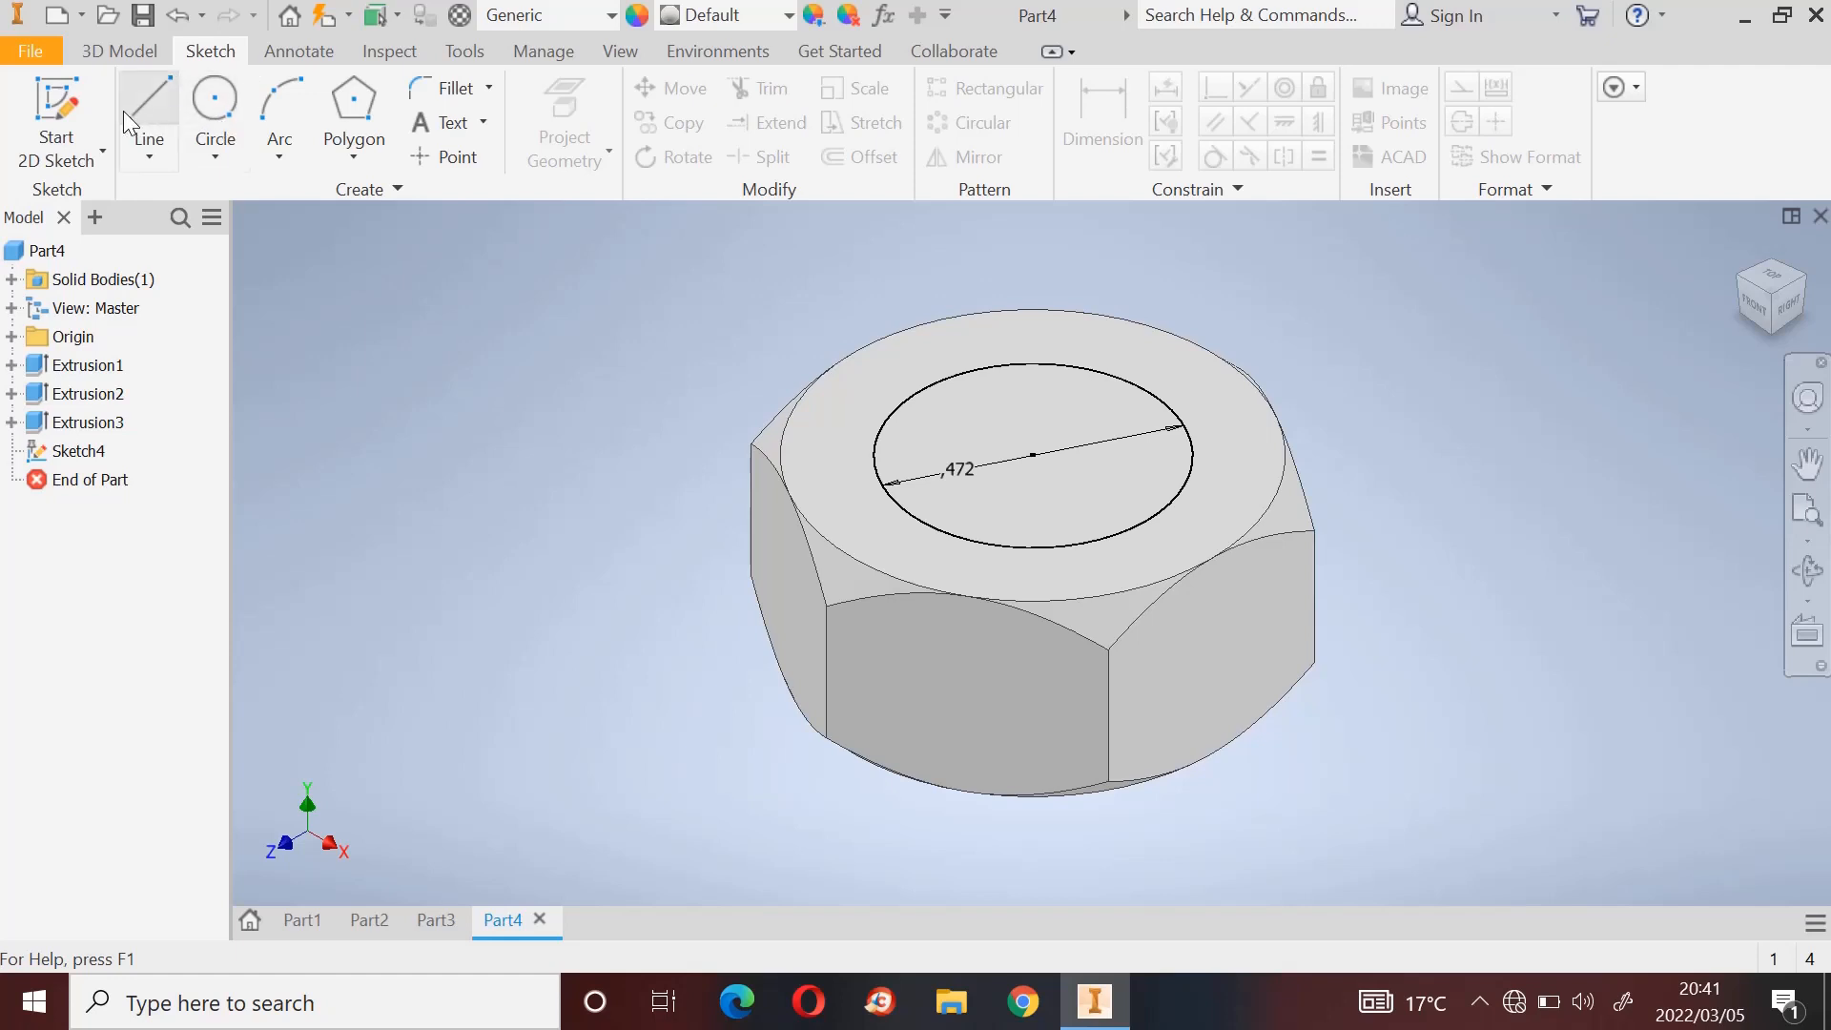
Step: Extrude the 12 mm circle 9 mm down through the nut as a cut to make the central hole
click(130, 56)
click(151, 132)
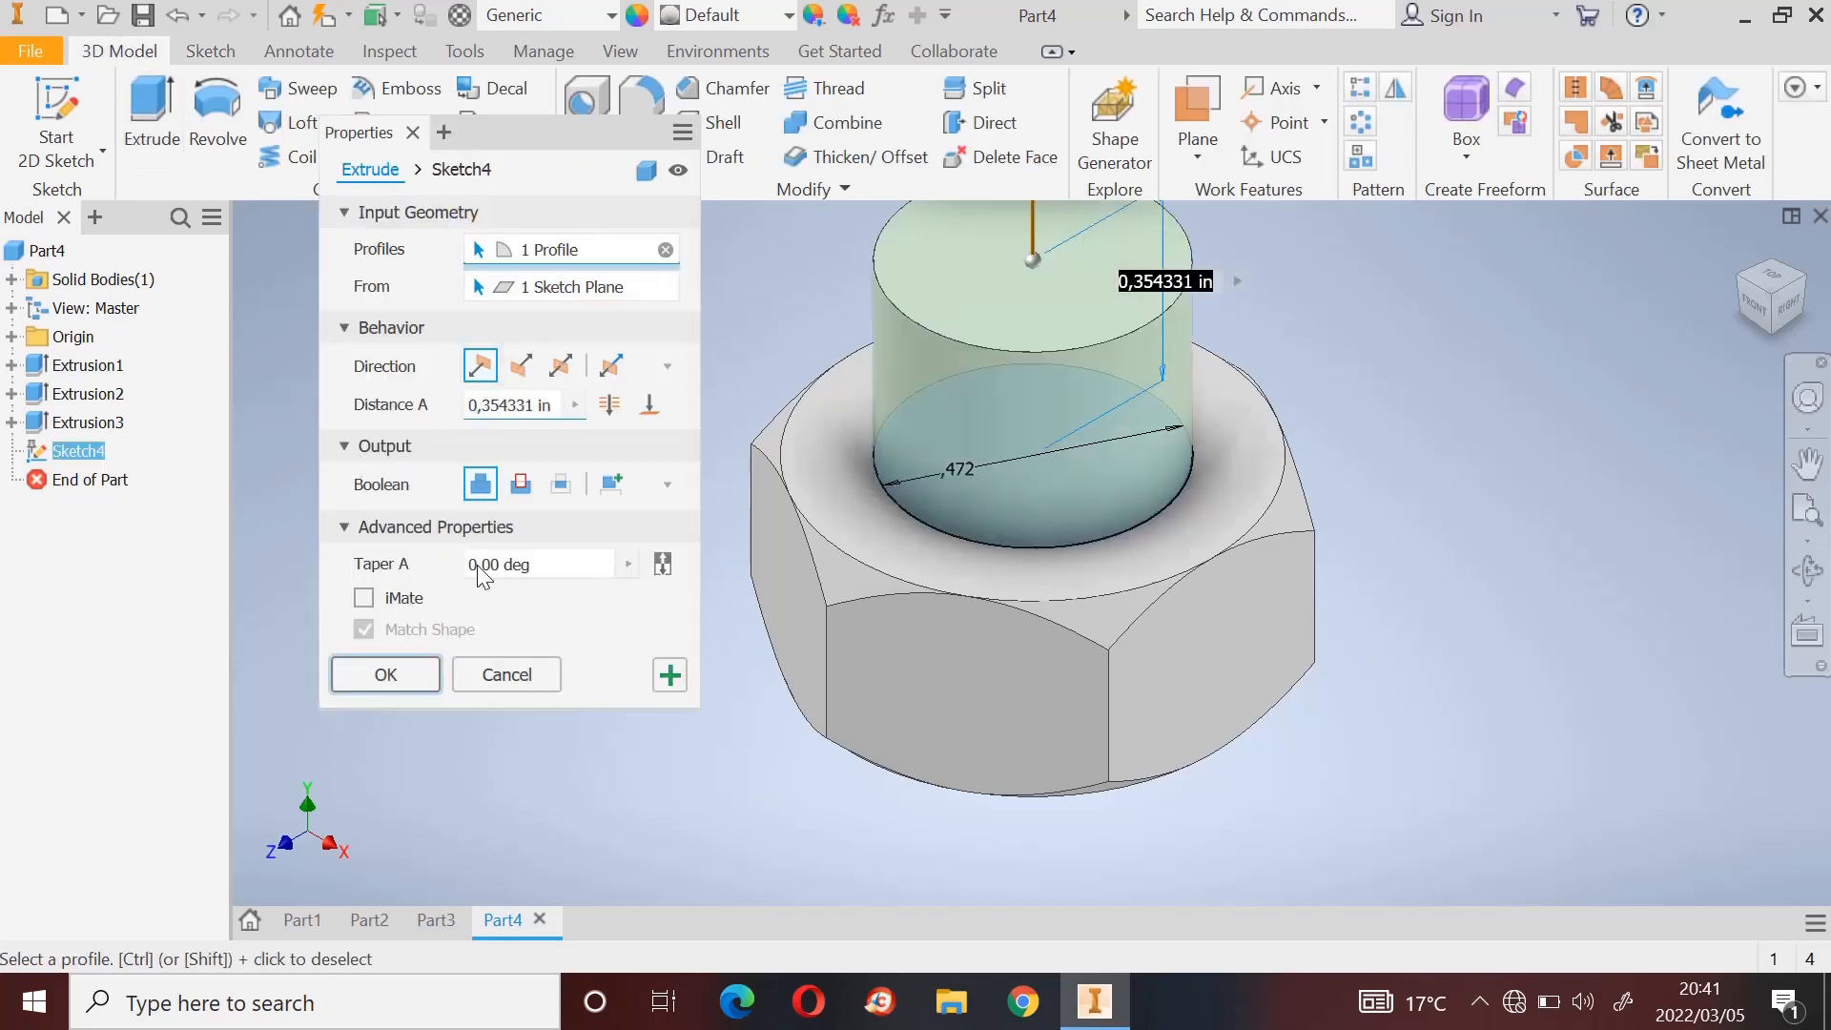
click(521, 366)
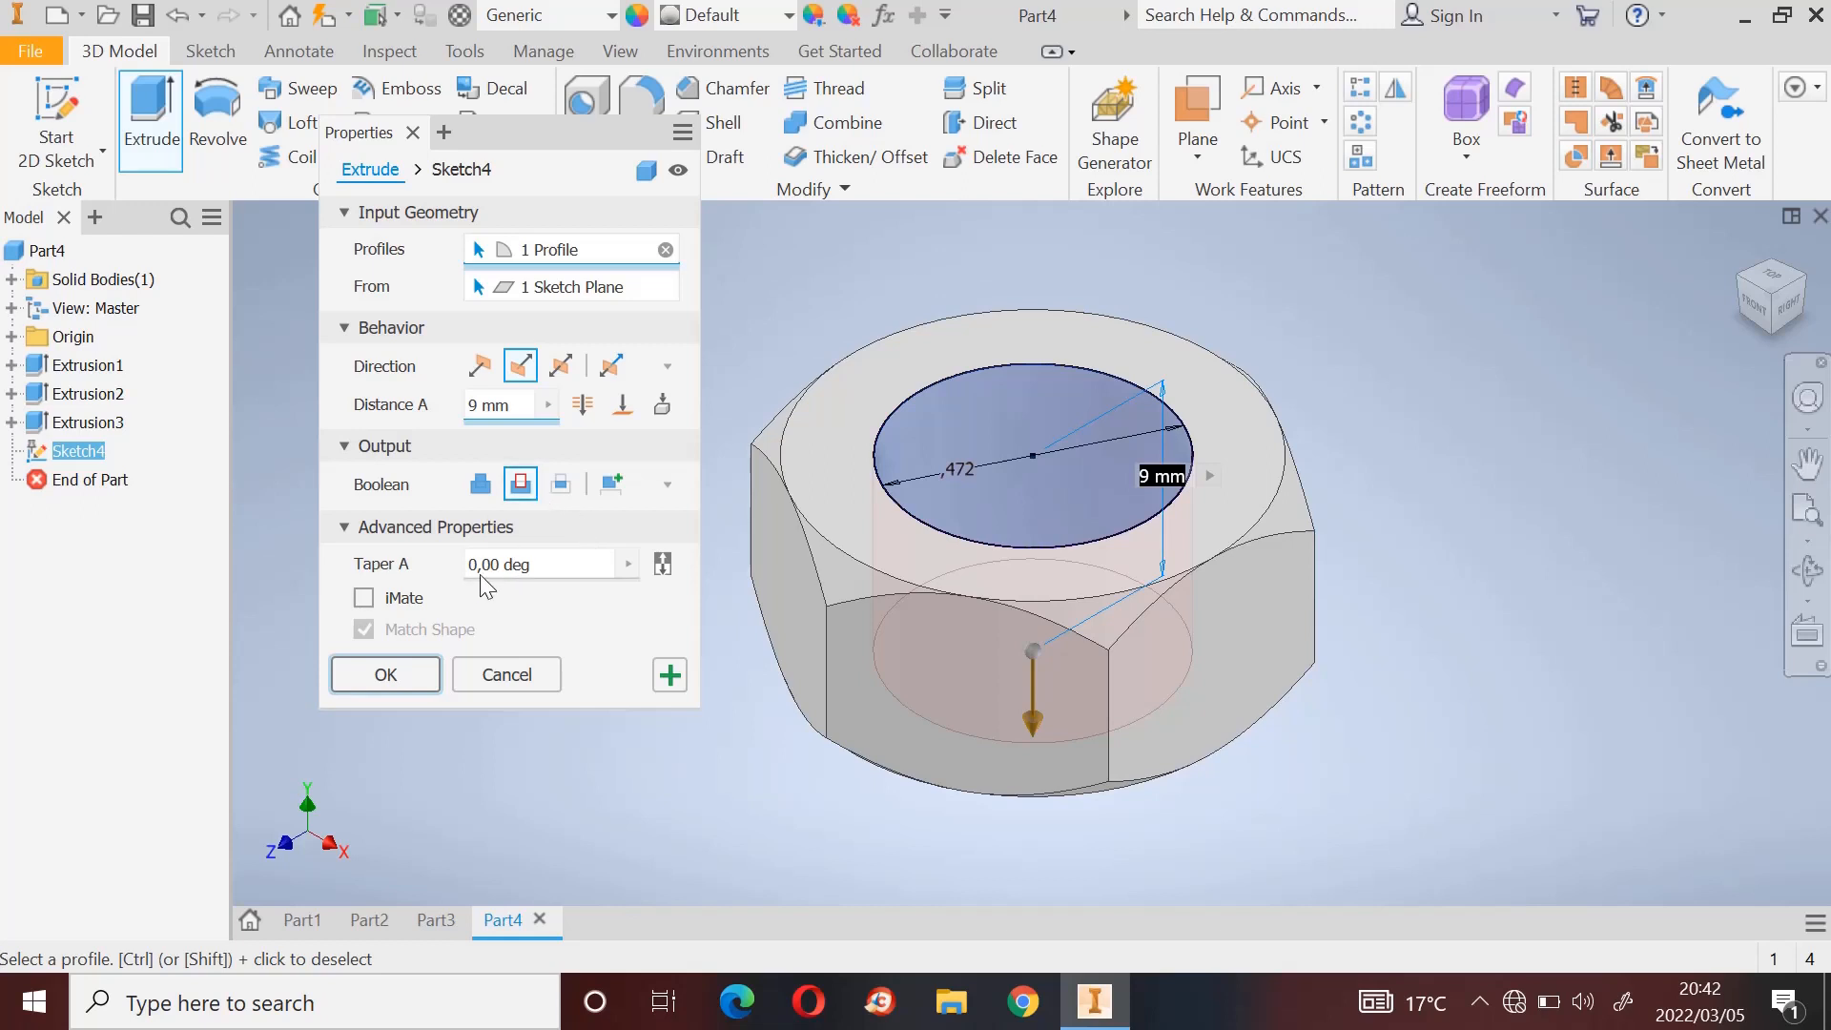
click(410, 672)
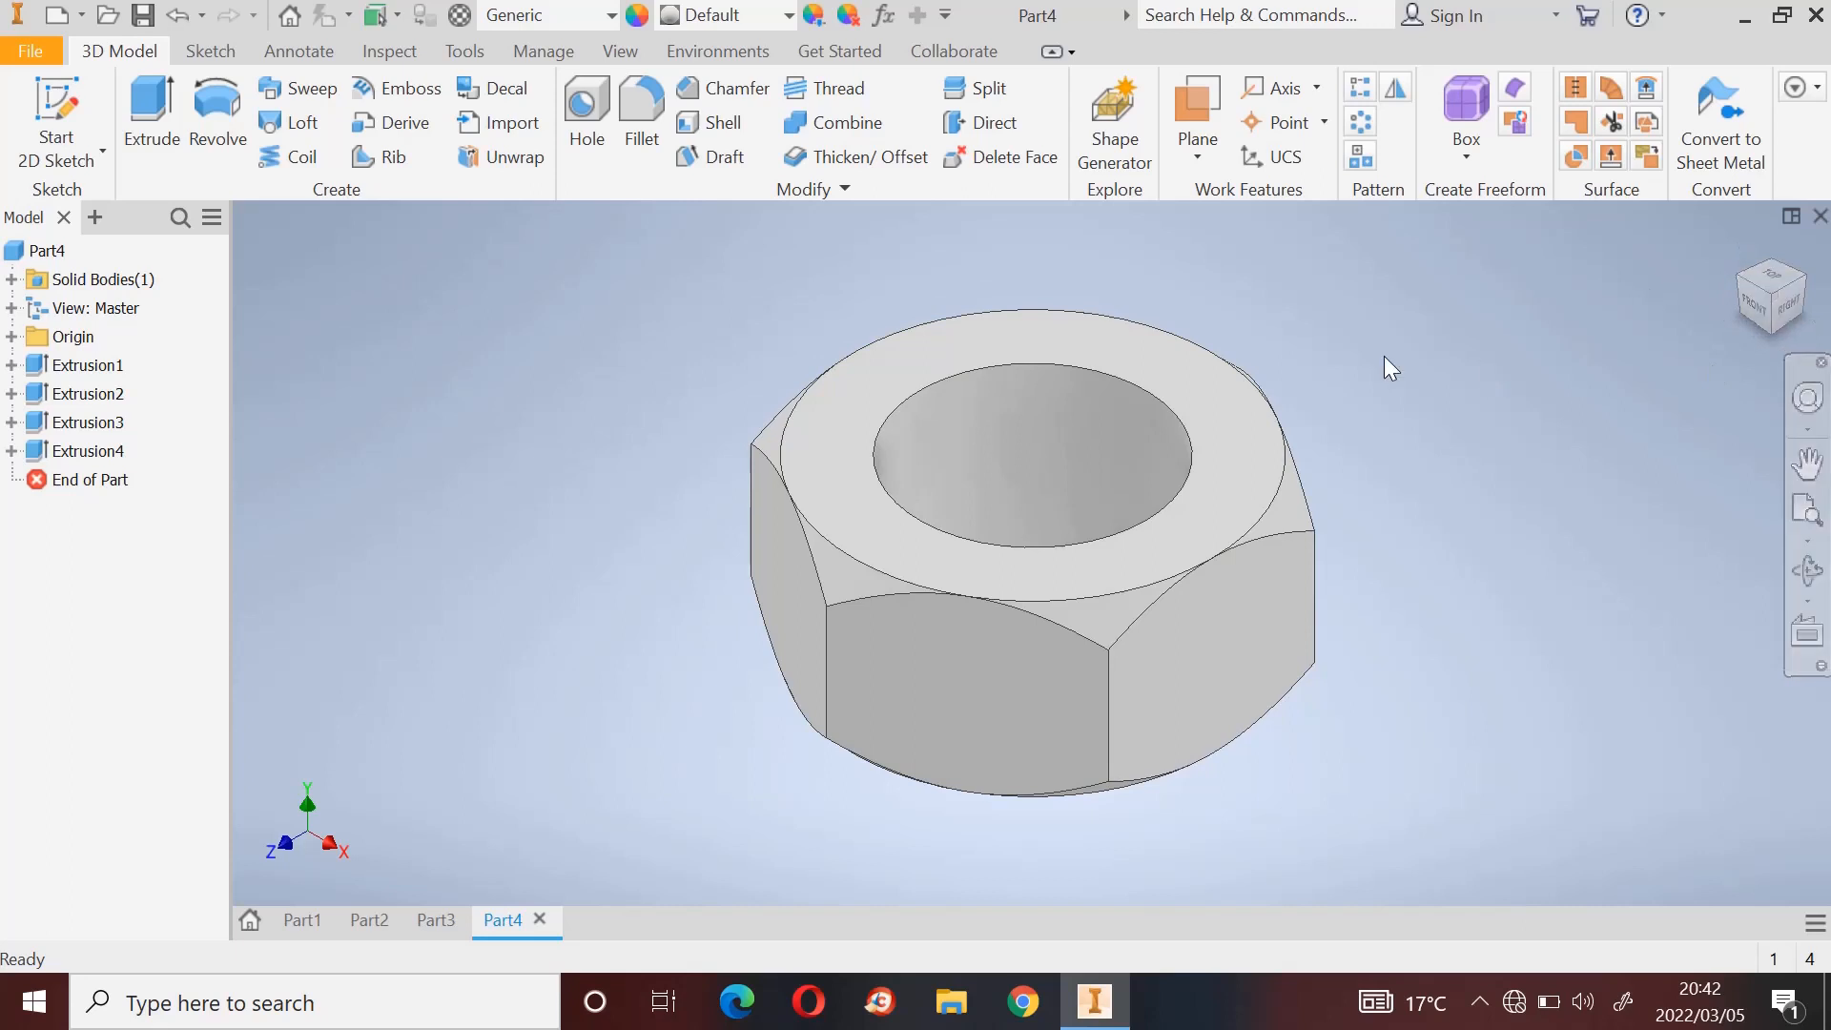
Step: Start a Thread feature on the inner cylindrical face of the central hole, running down from the top face
click(1809, 401)
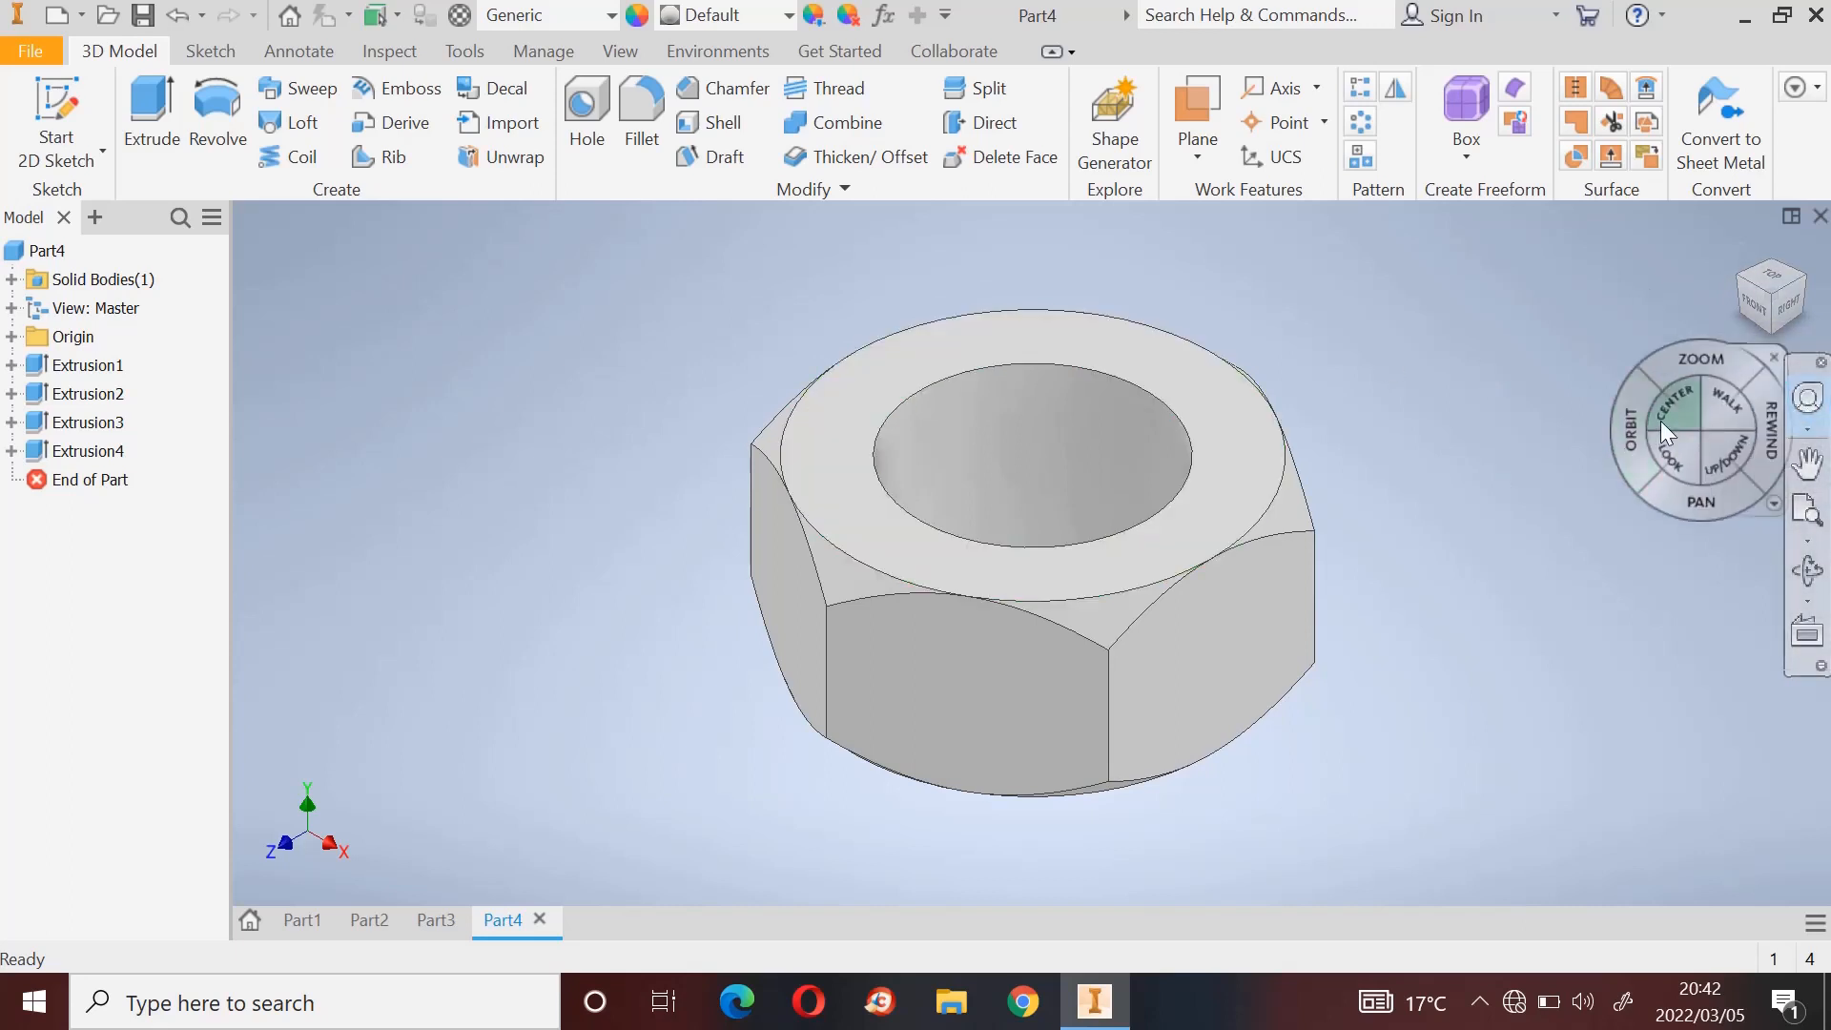
click(1610, 425)
drag(1253, 424, 1374, 386)
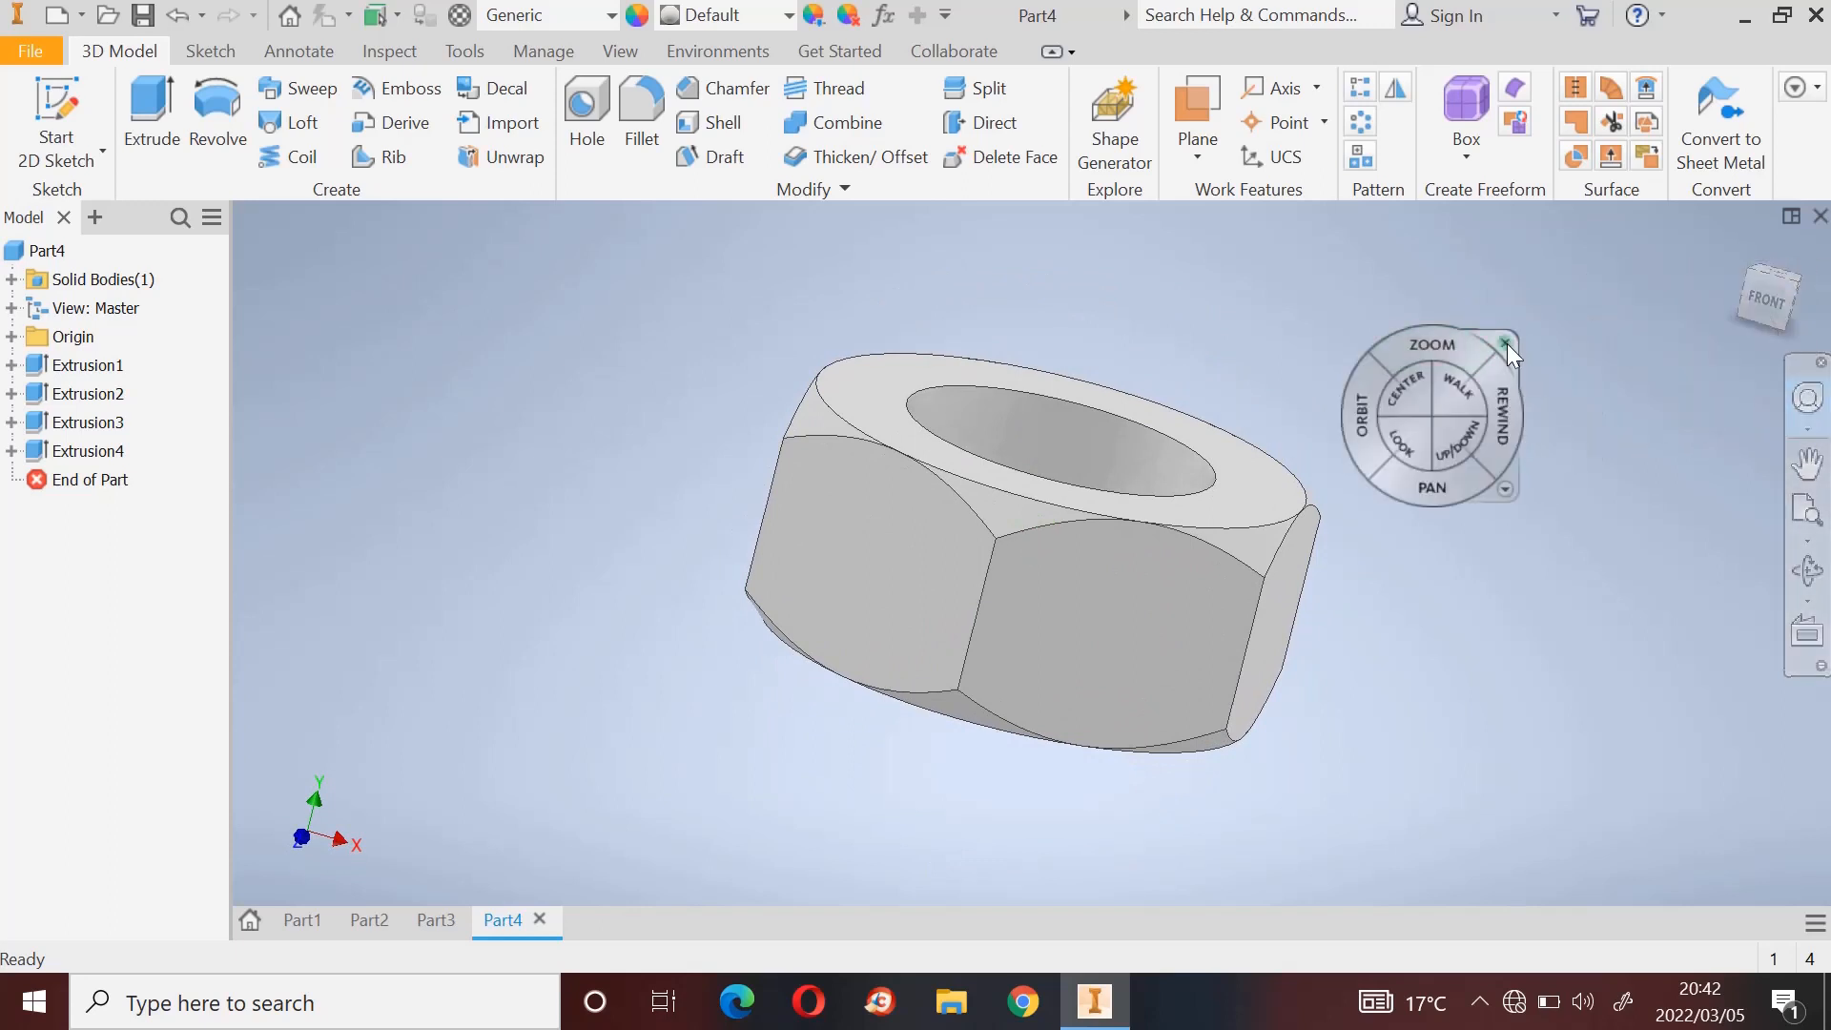
click(1510, 342)
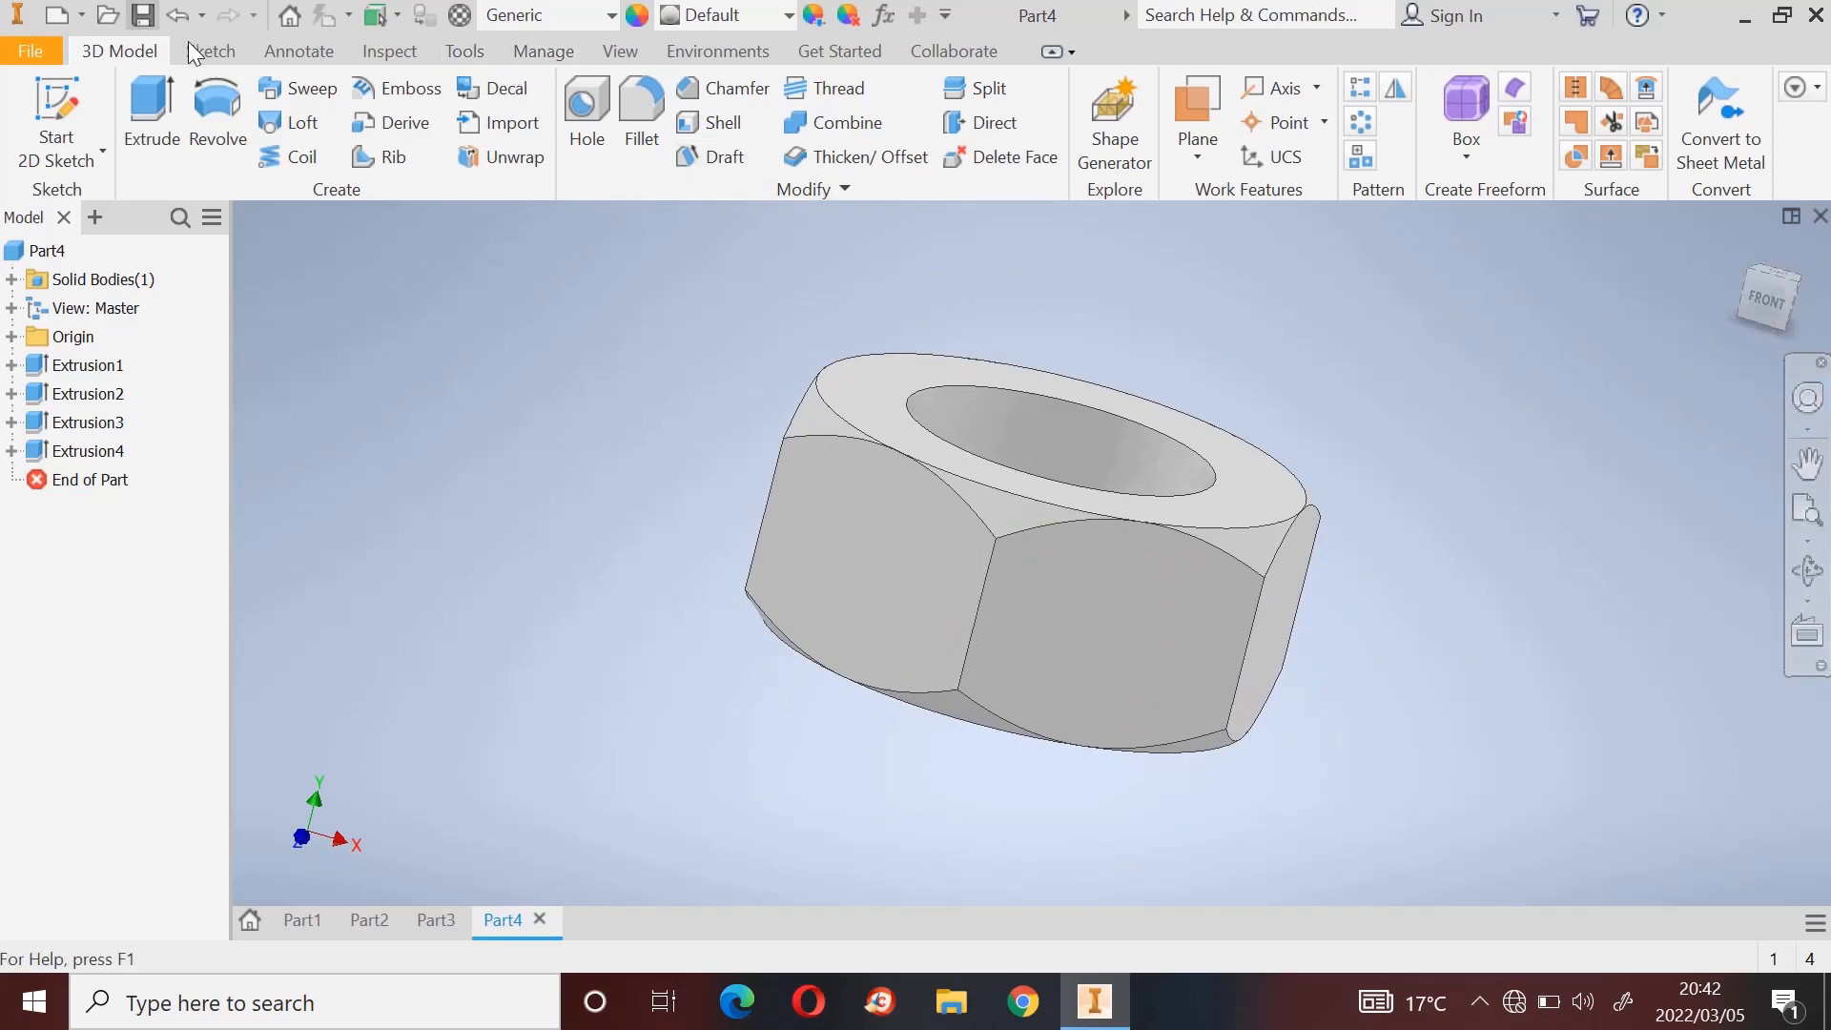
click(835, 96)
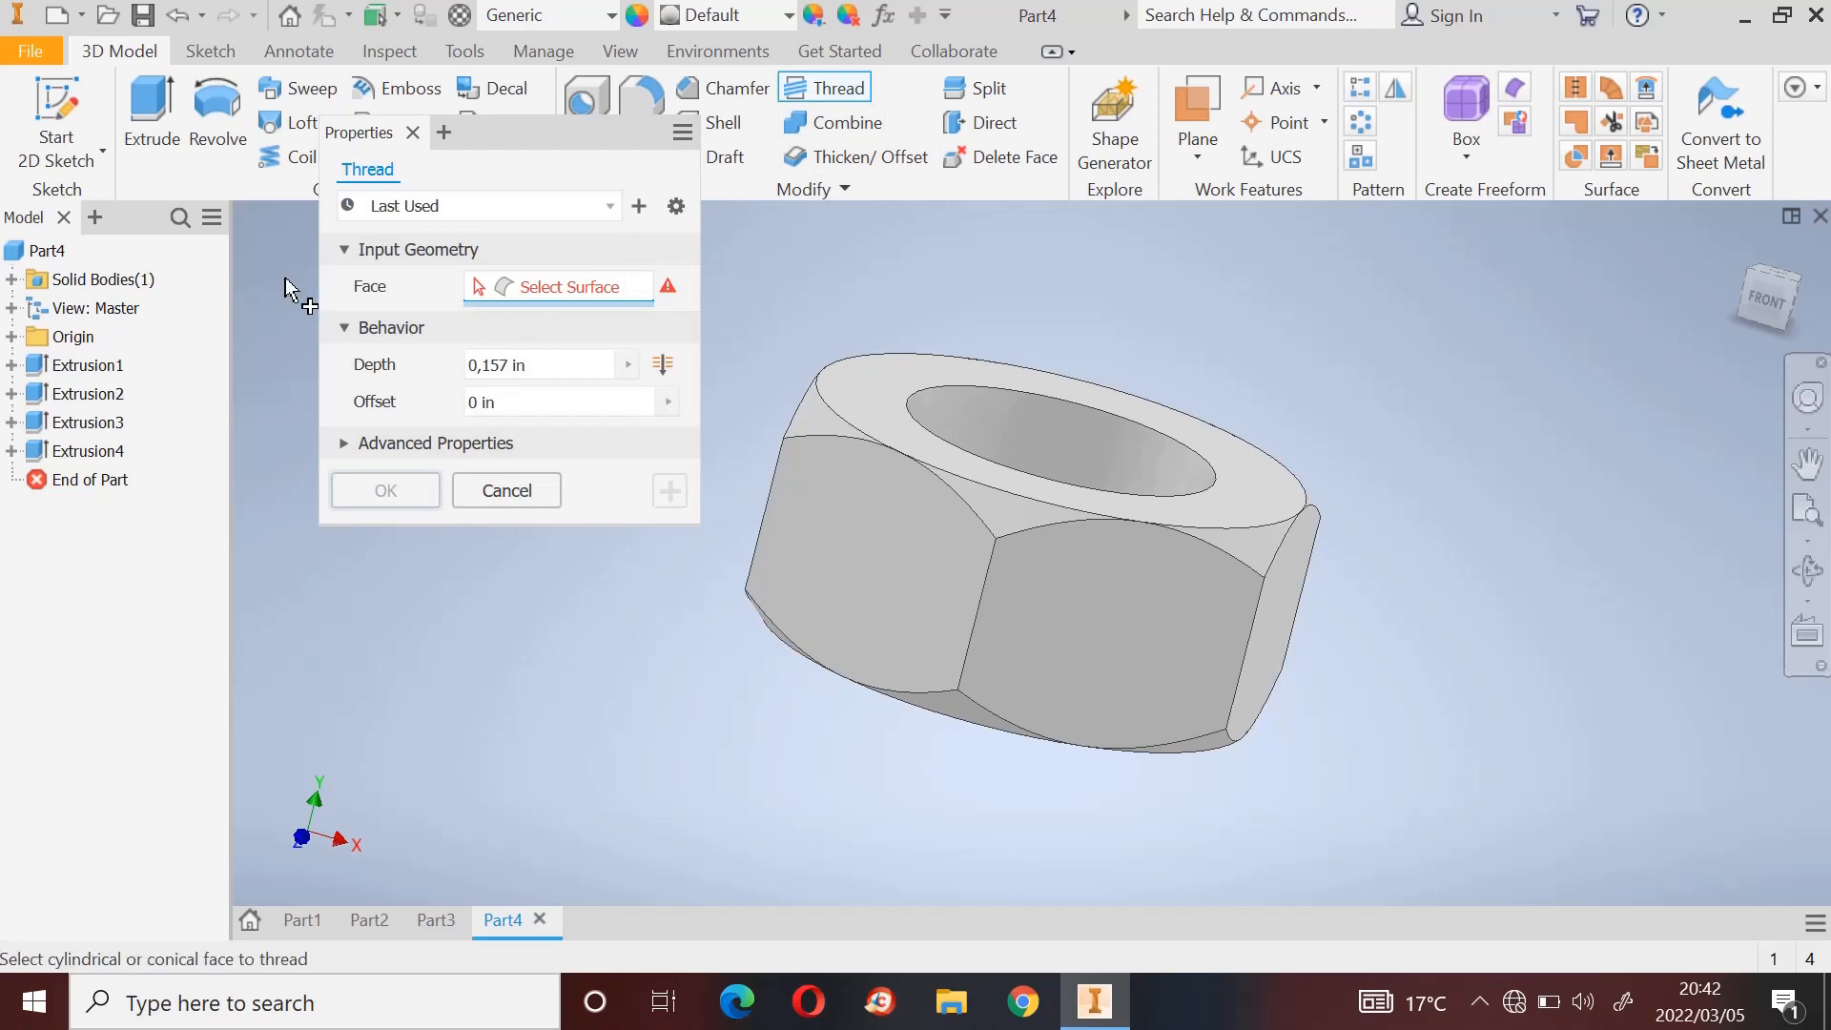
click(1030, 438)
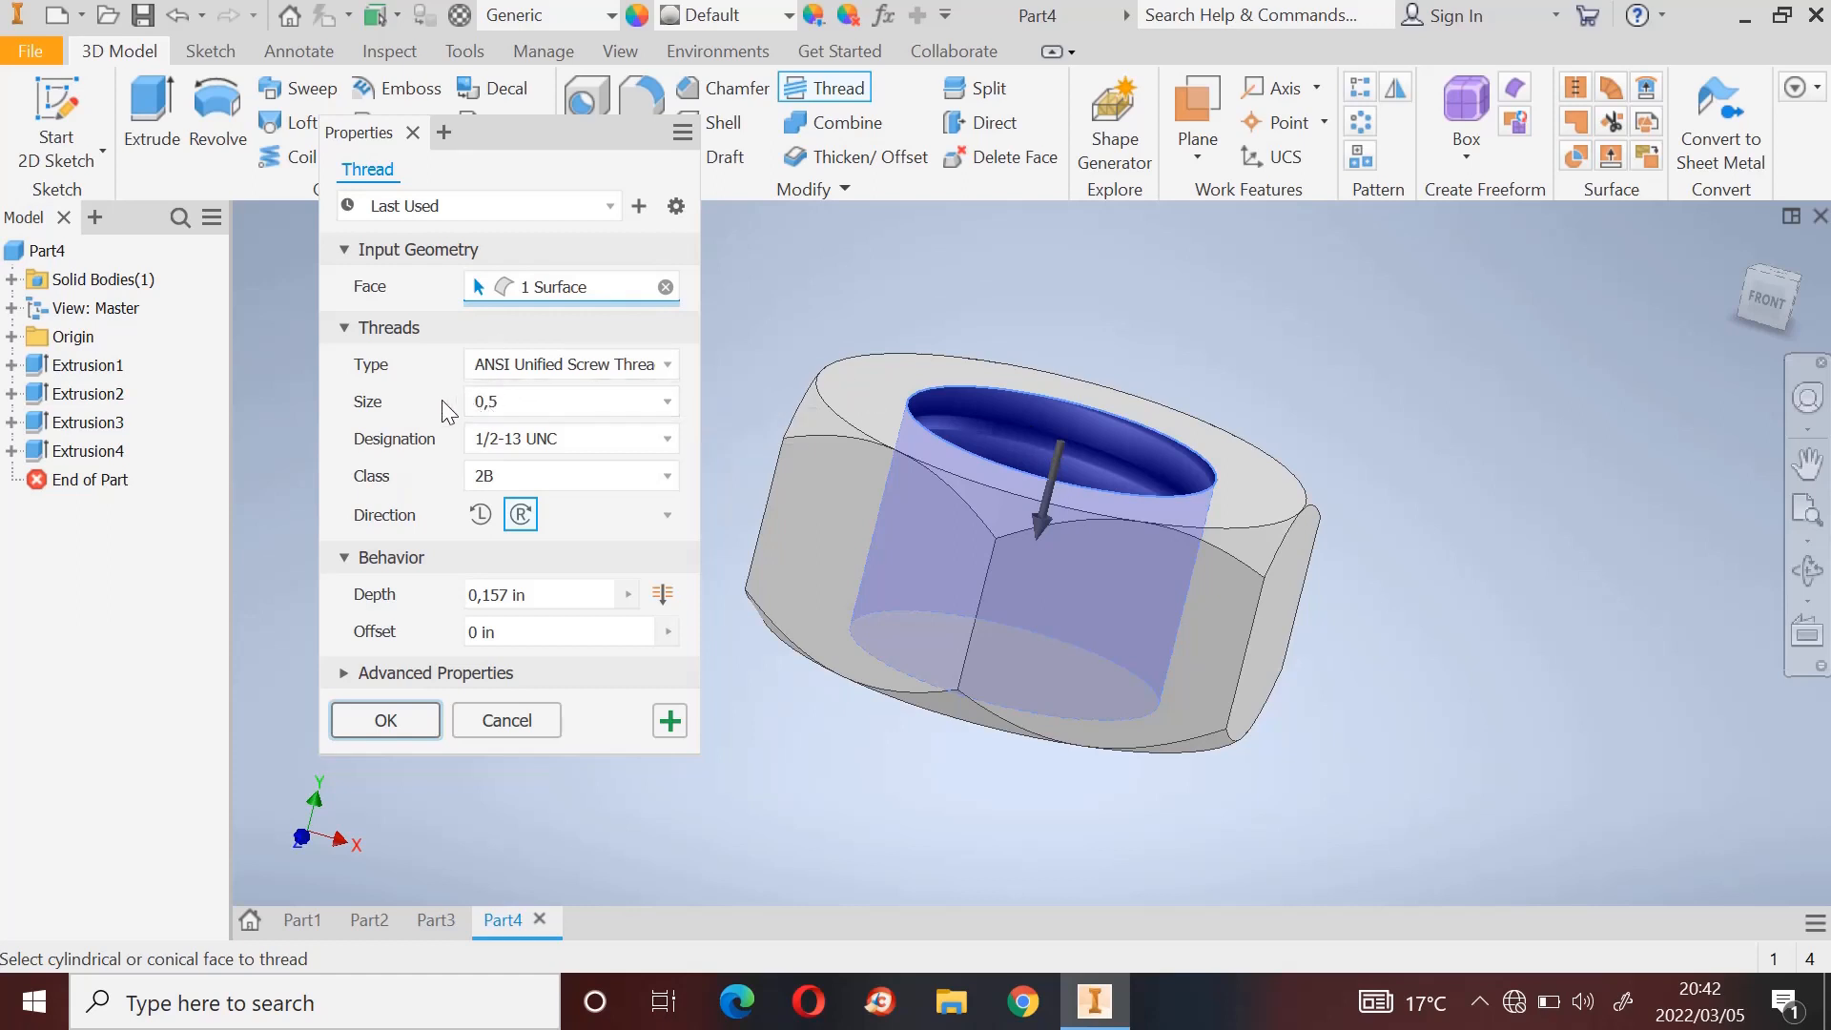
Step: Try the ANSI Unified thread sizes 0,25 and 0,0472 on the hole's thread
click(665, 402)
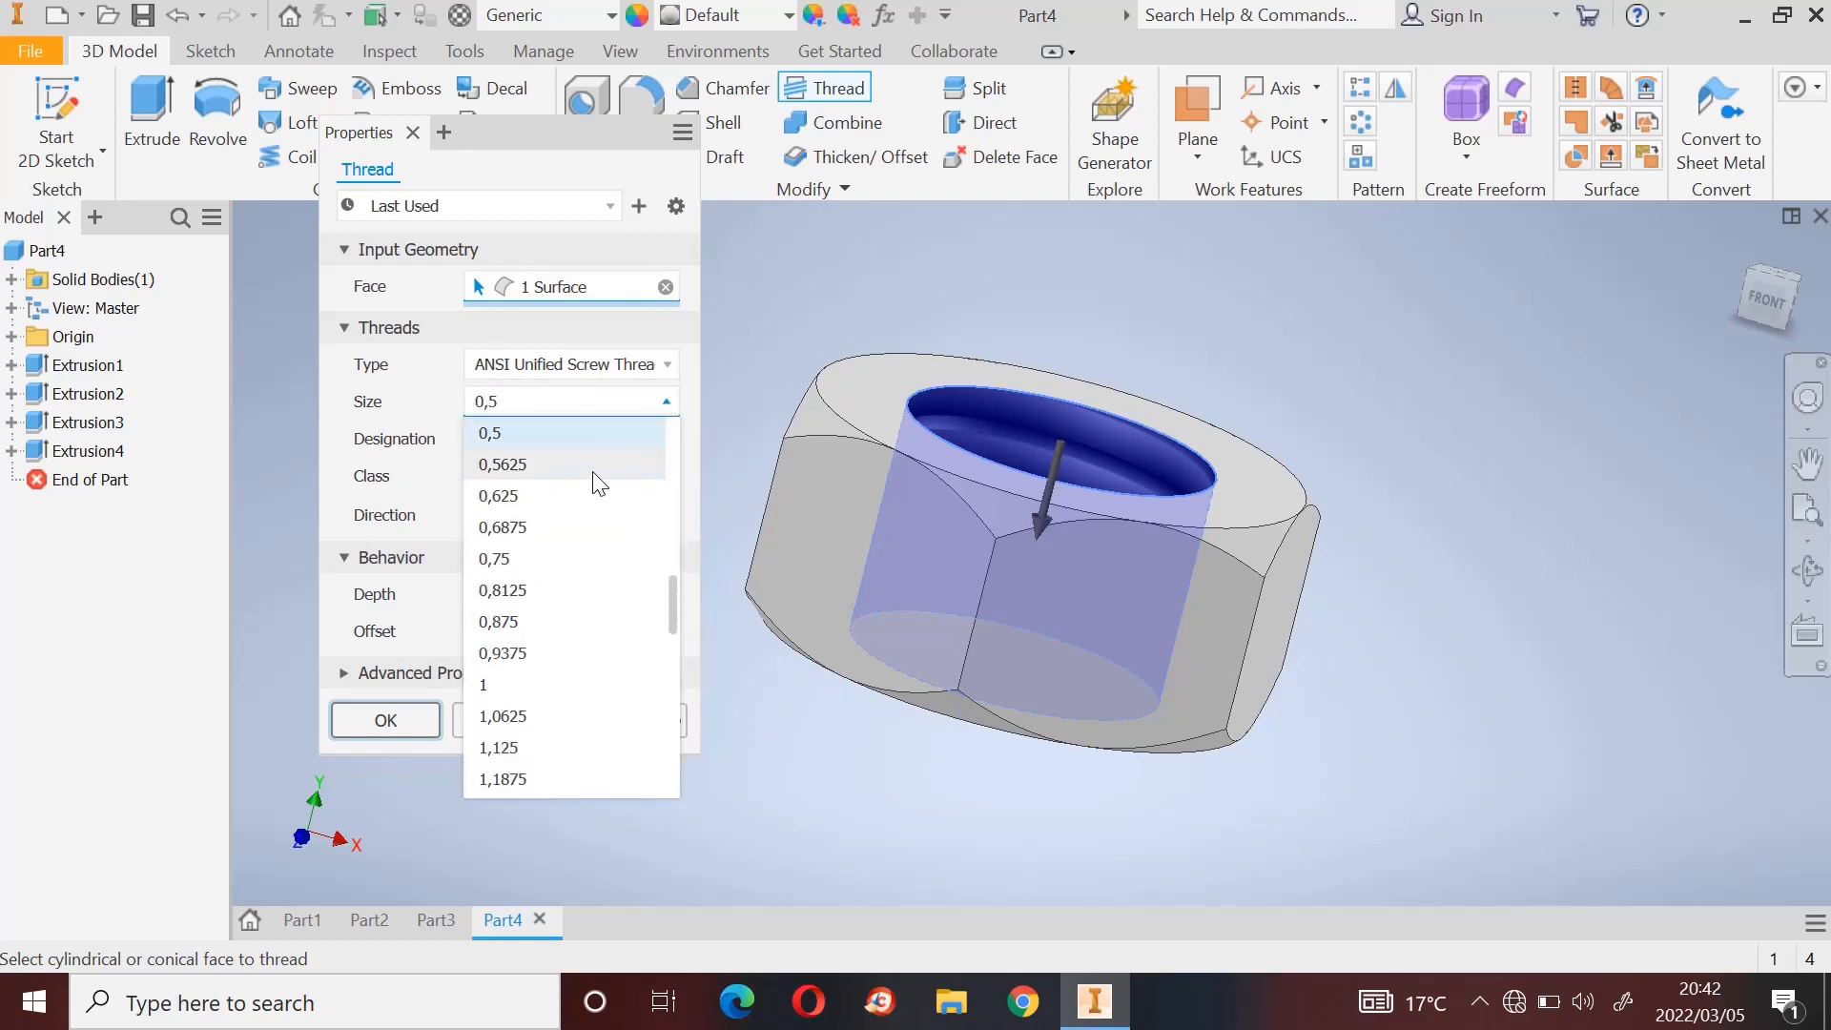
scroll(621, 528, up, 1)
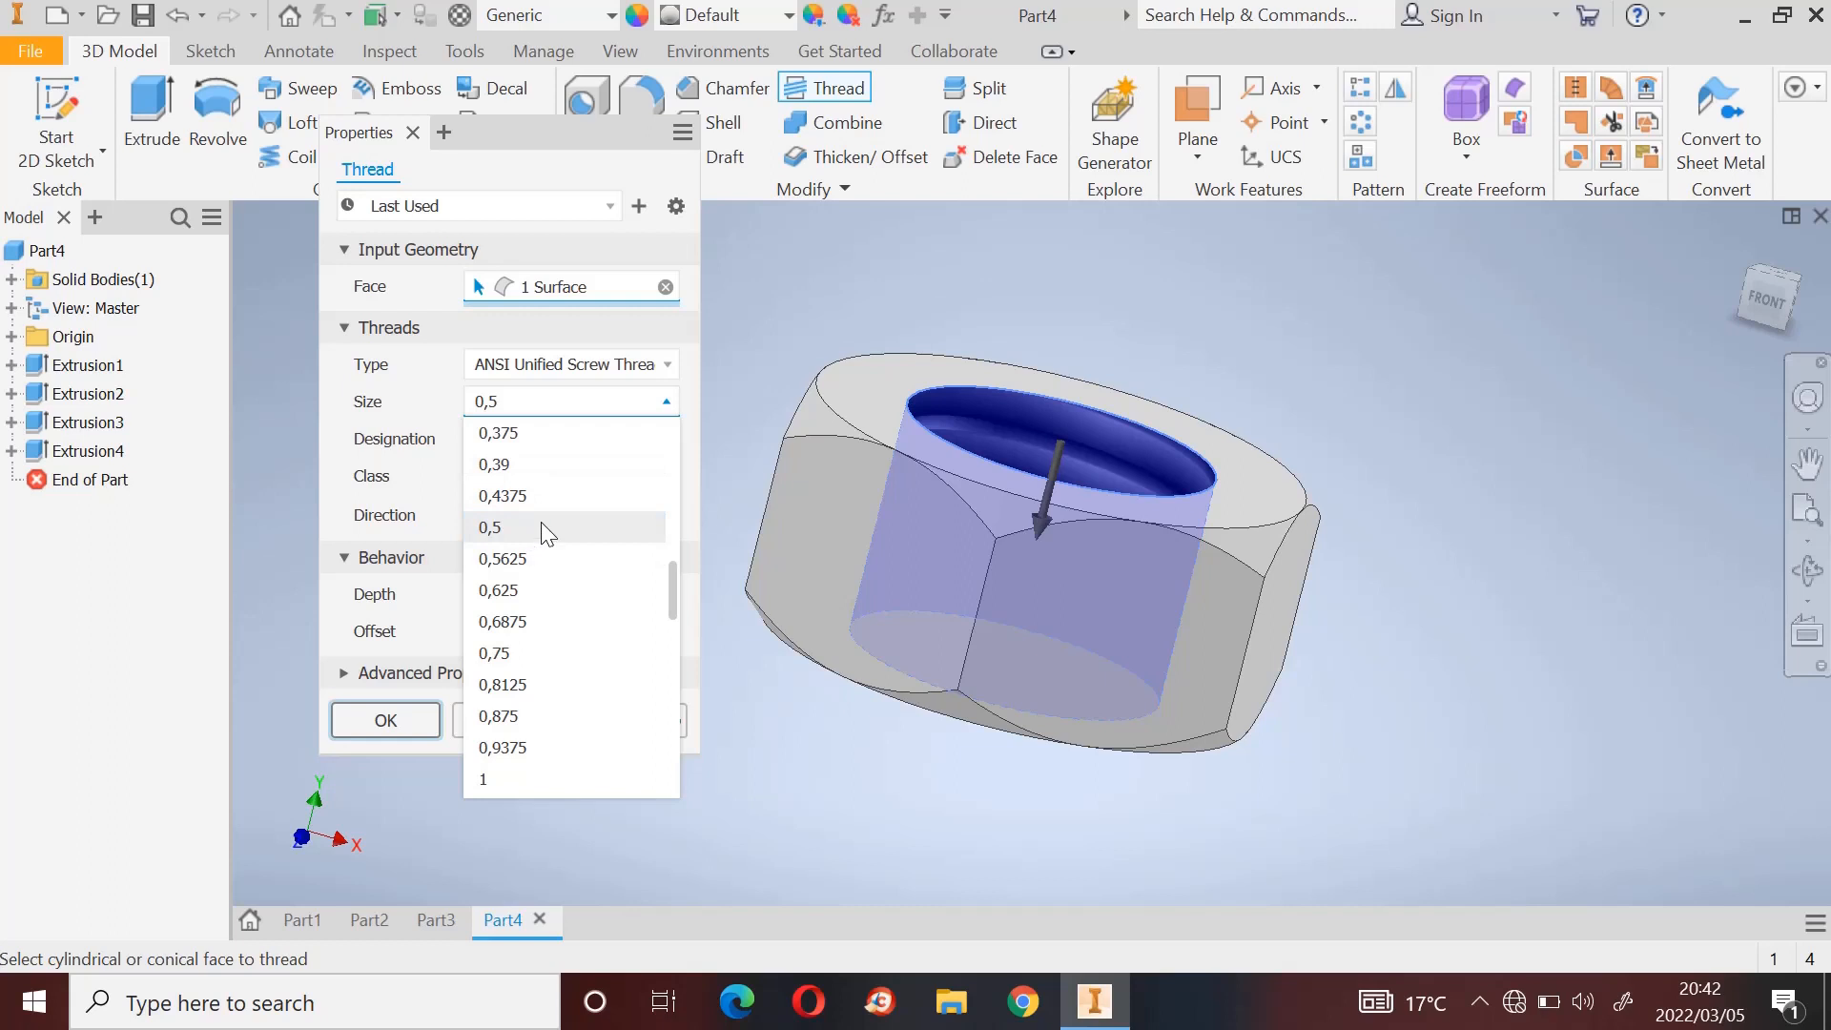
scroll(552, 490, up, 5)
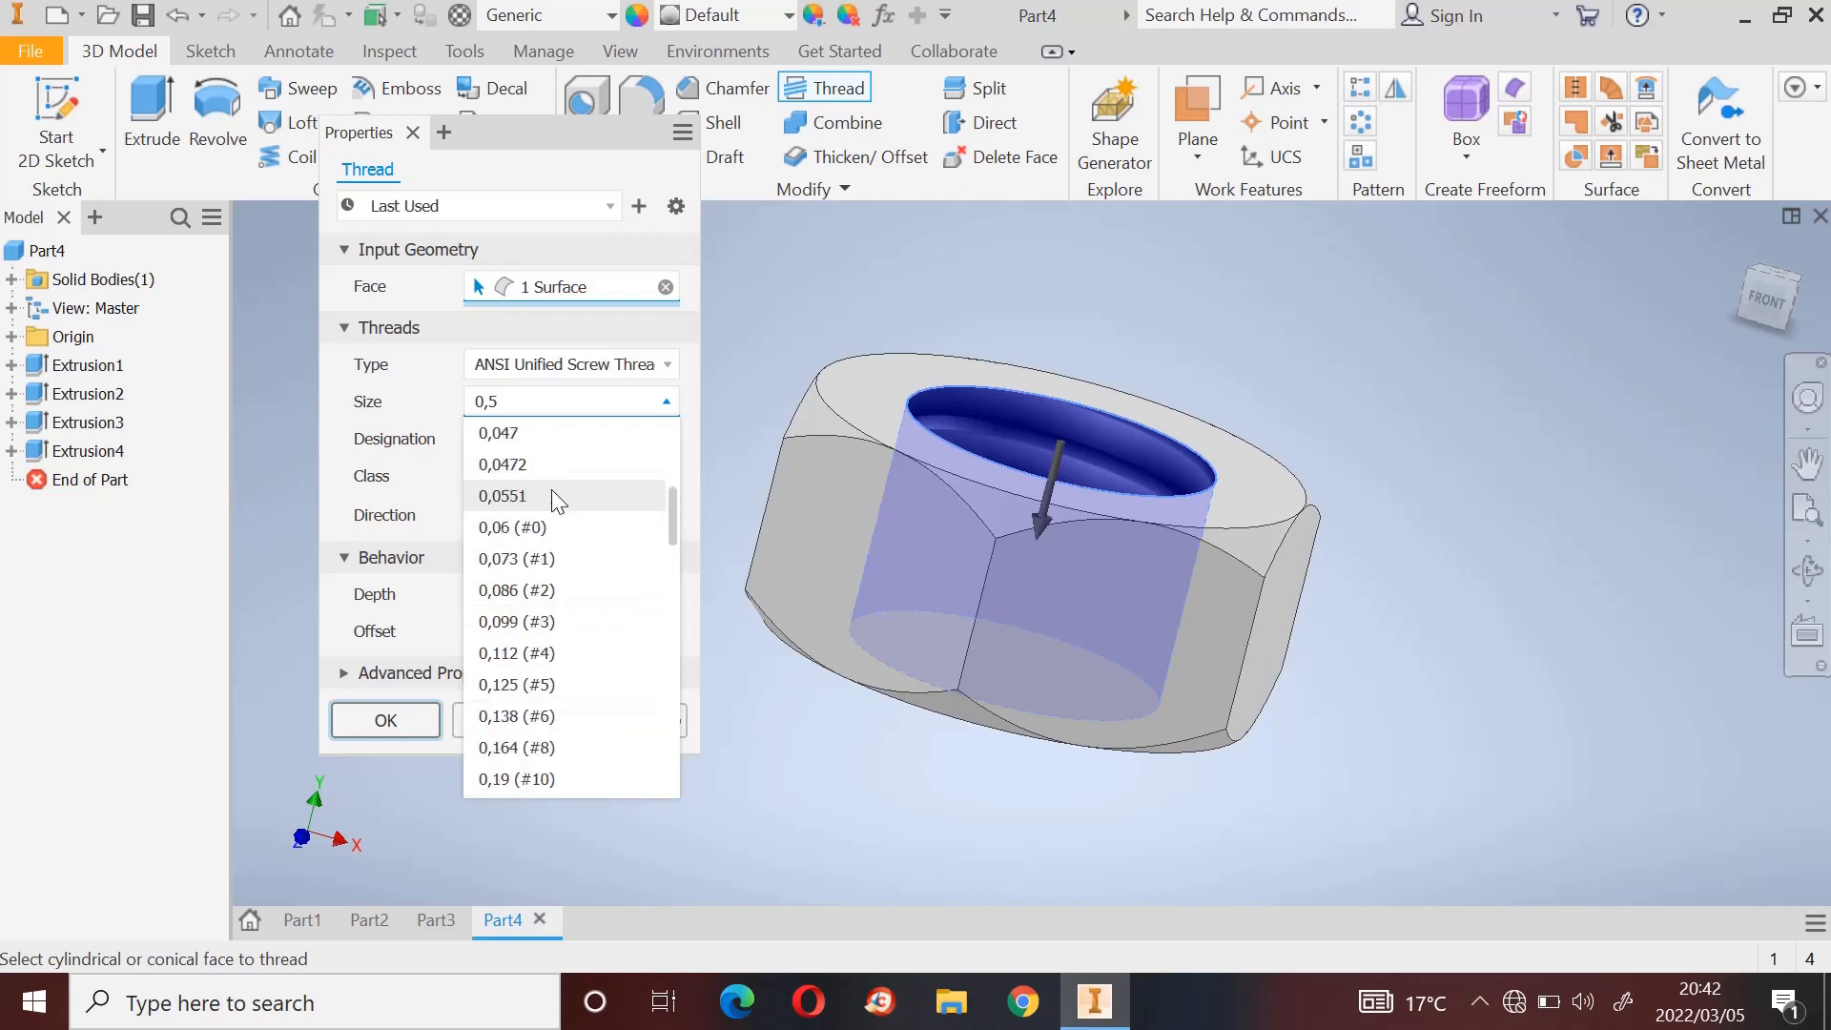
scroll(552, 489, up, 1)
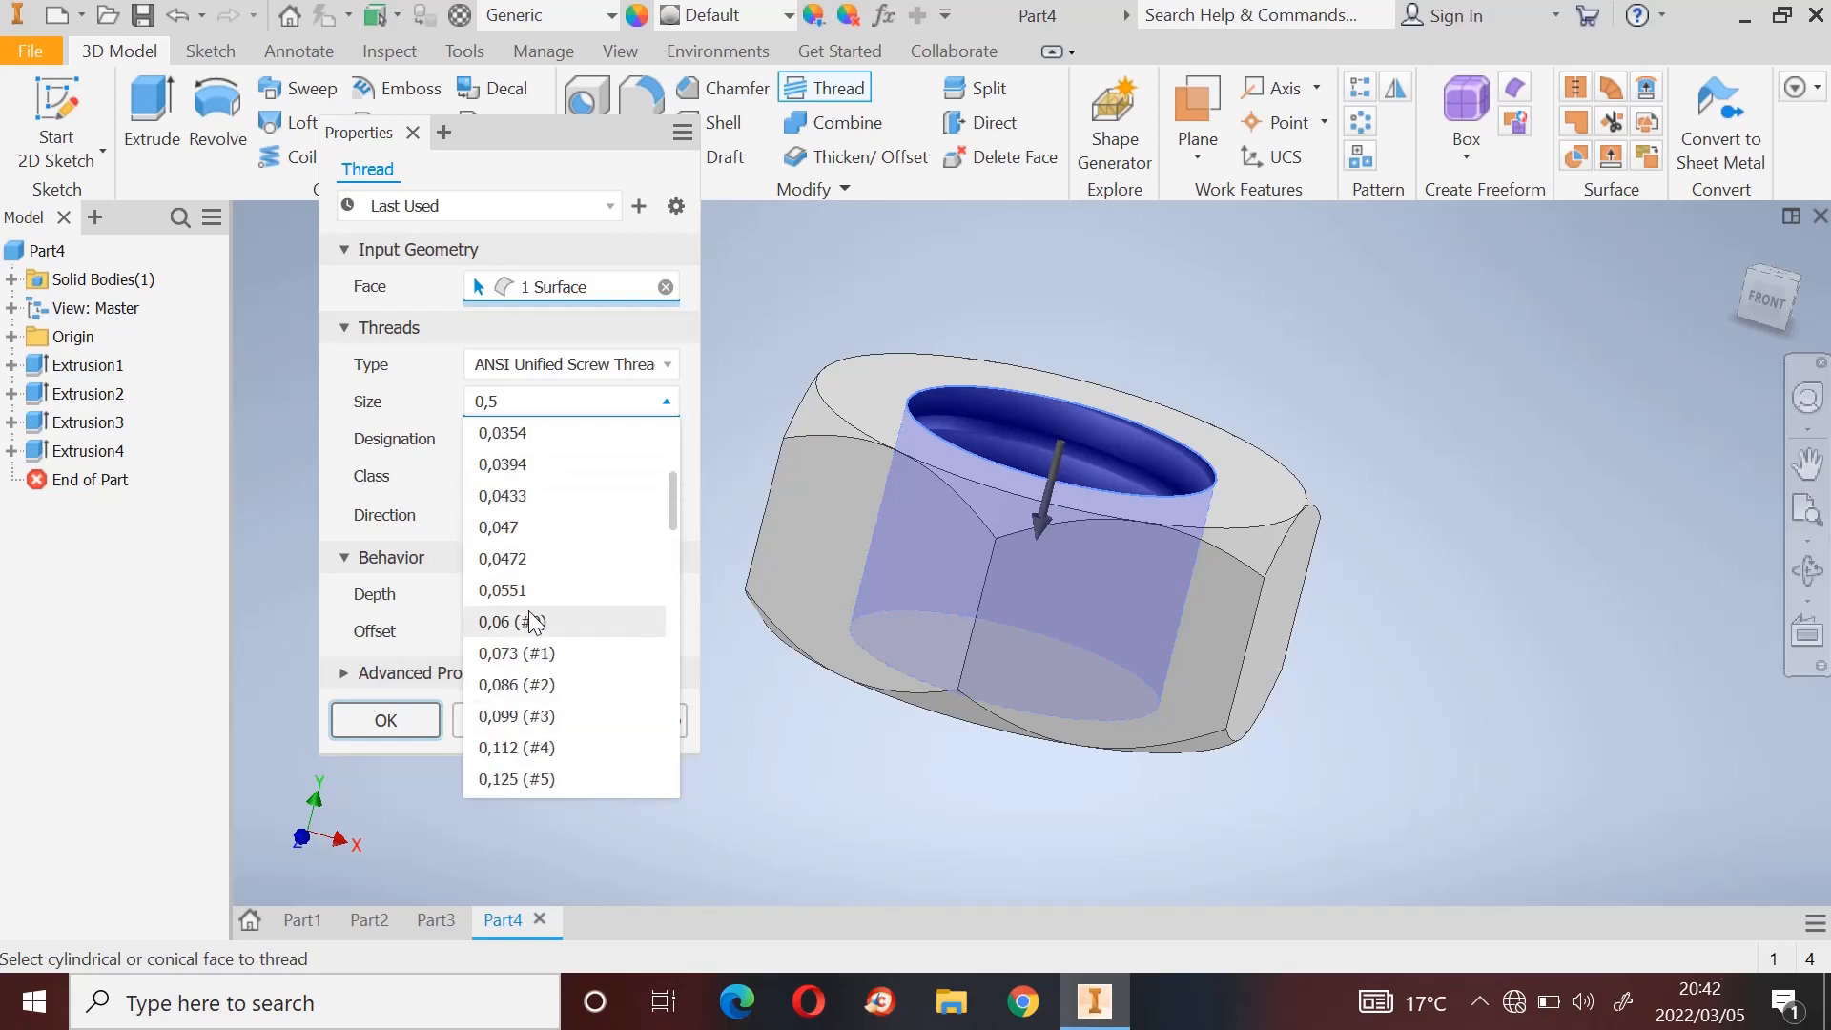
scroll(534, 622, down, 3)
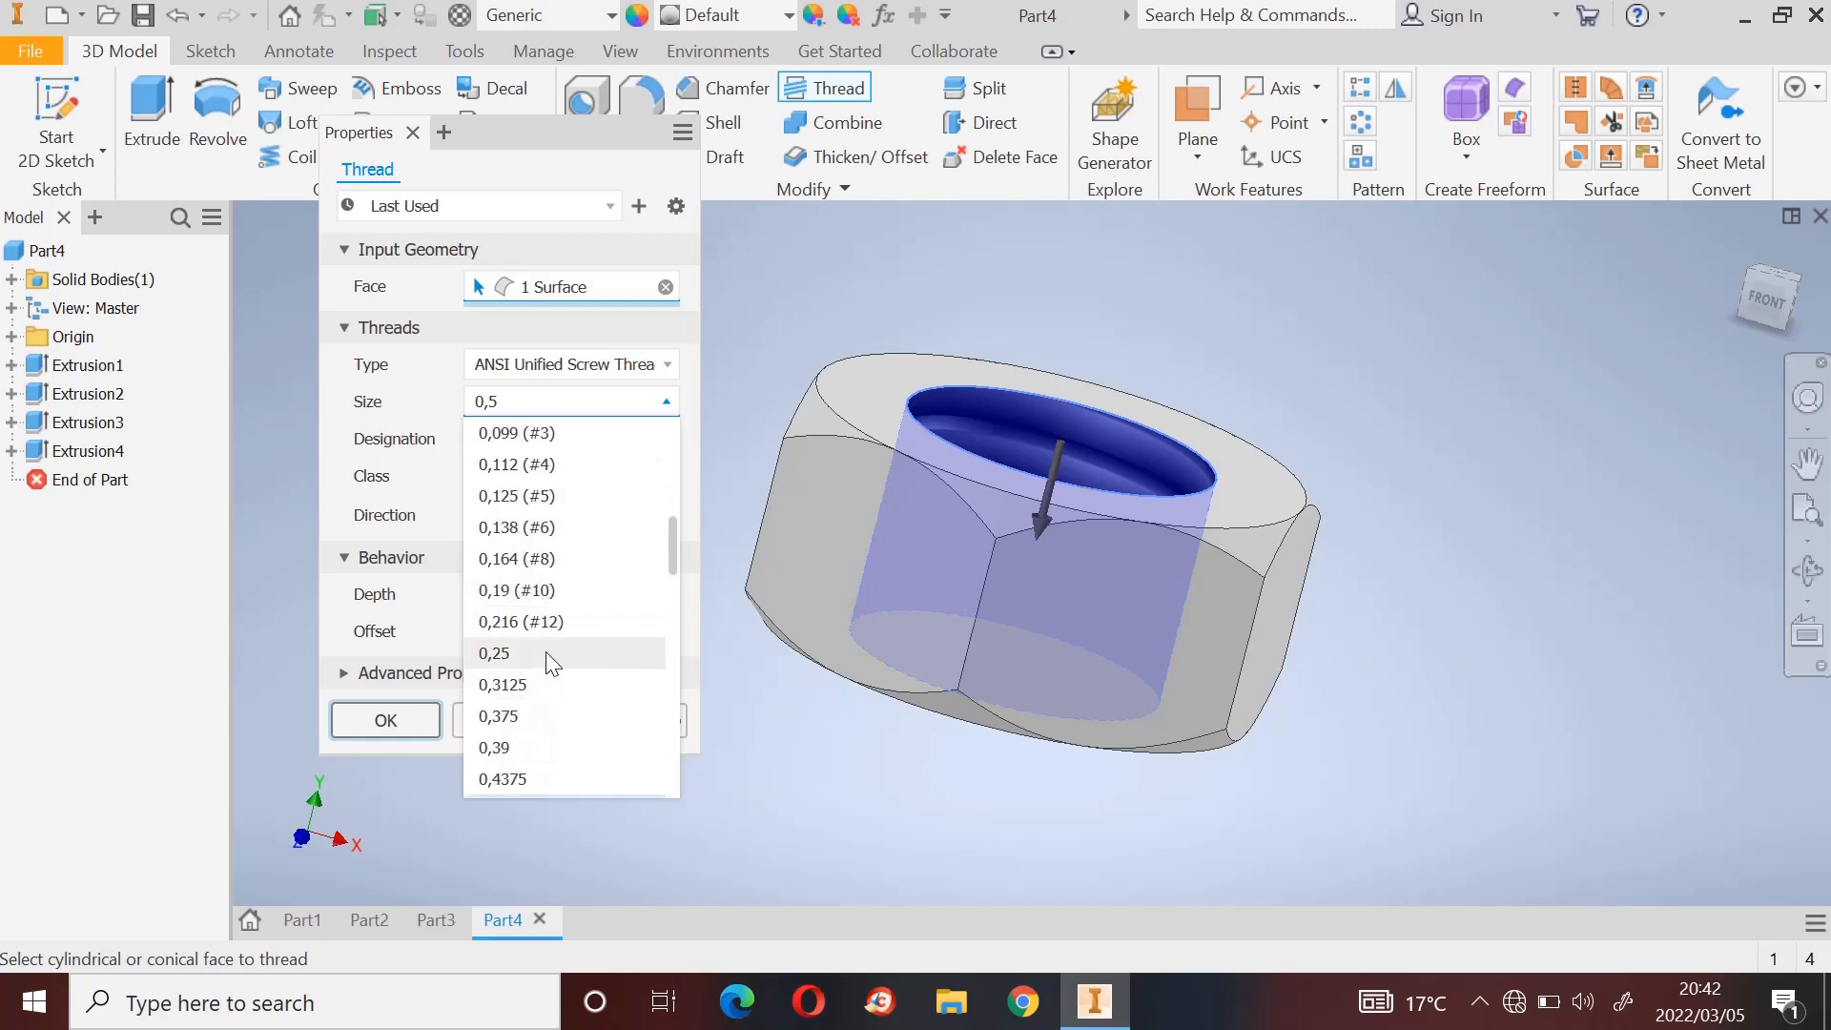
click(551, 655)
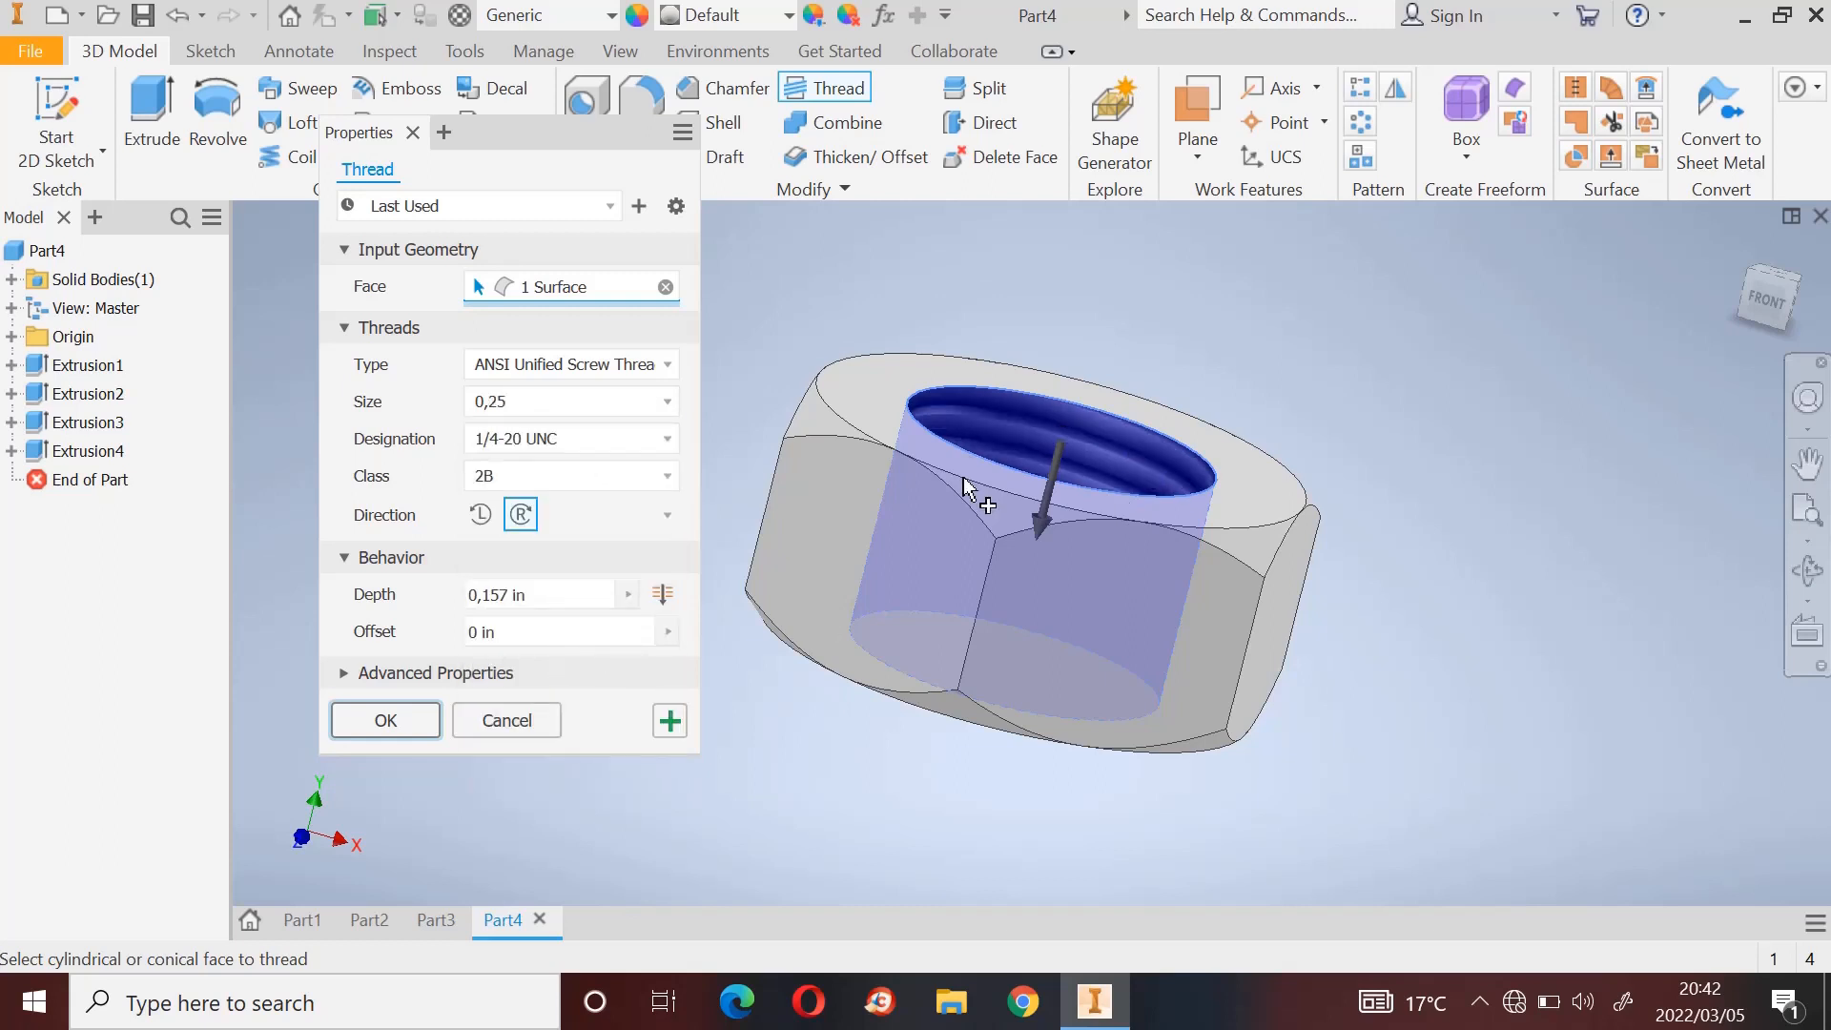
click(649, 406)
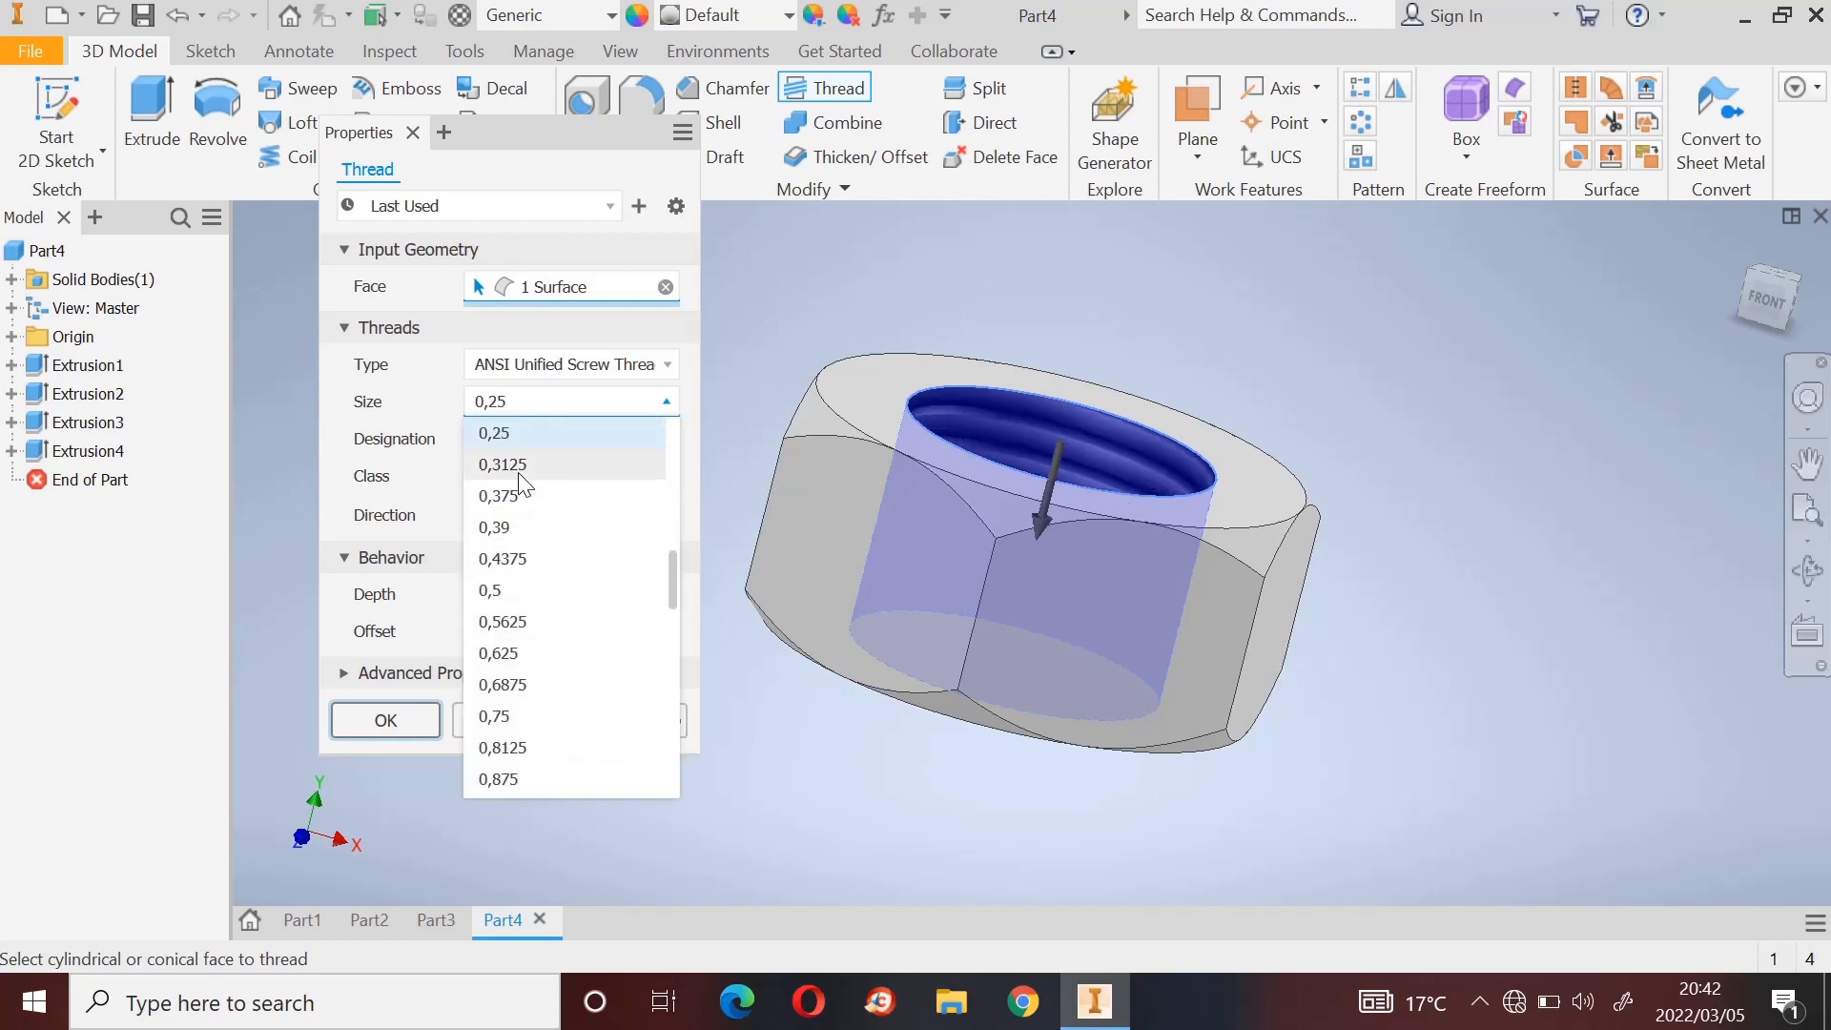
scroll(521, 464, up, 4)
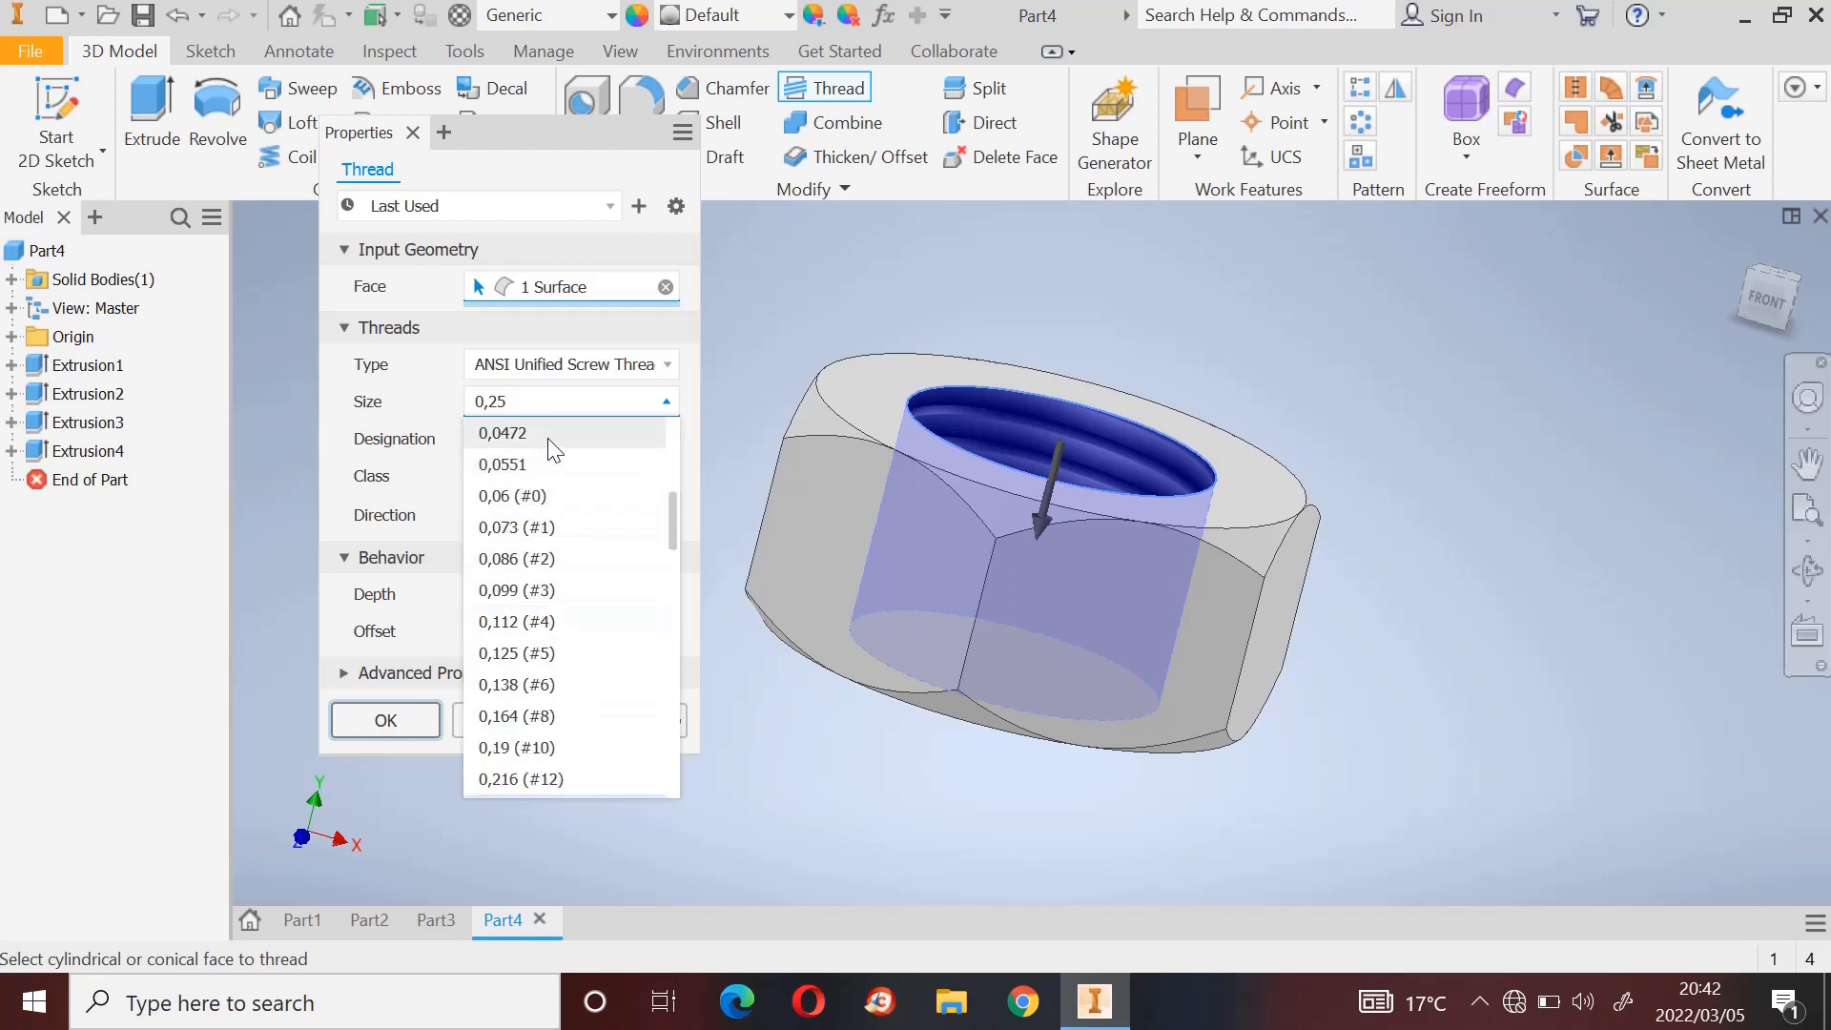
click(544, 434)
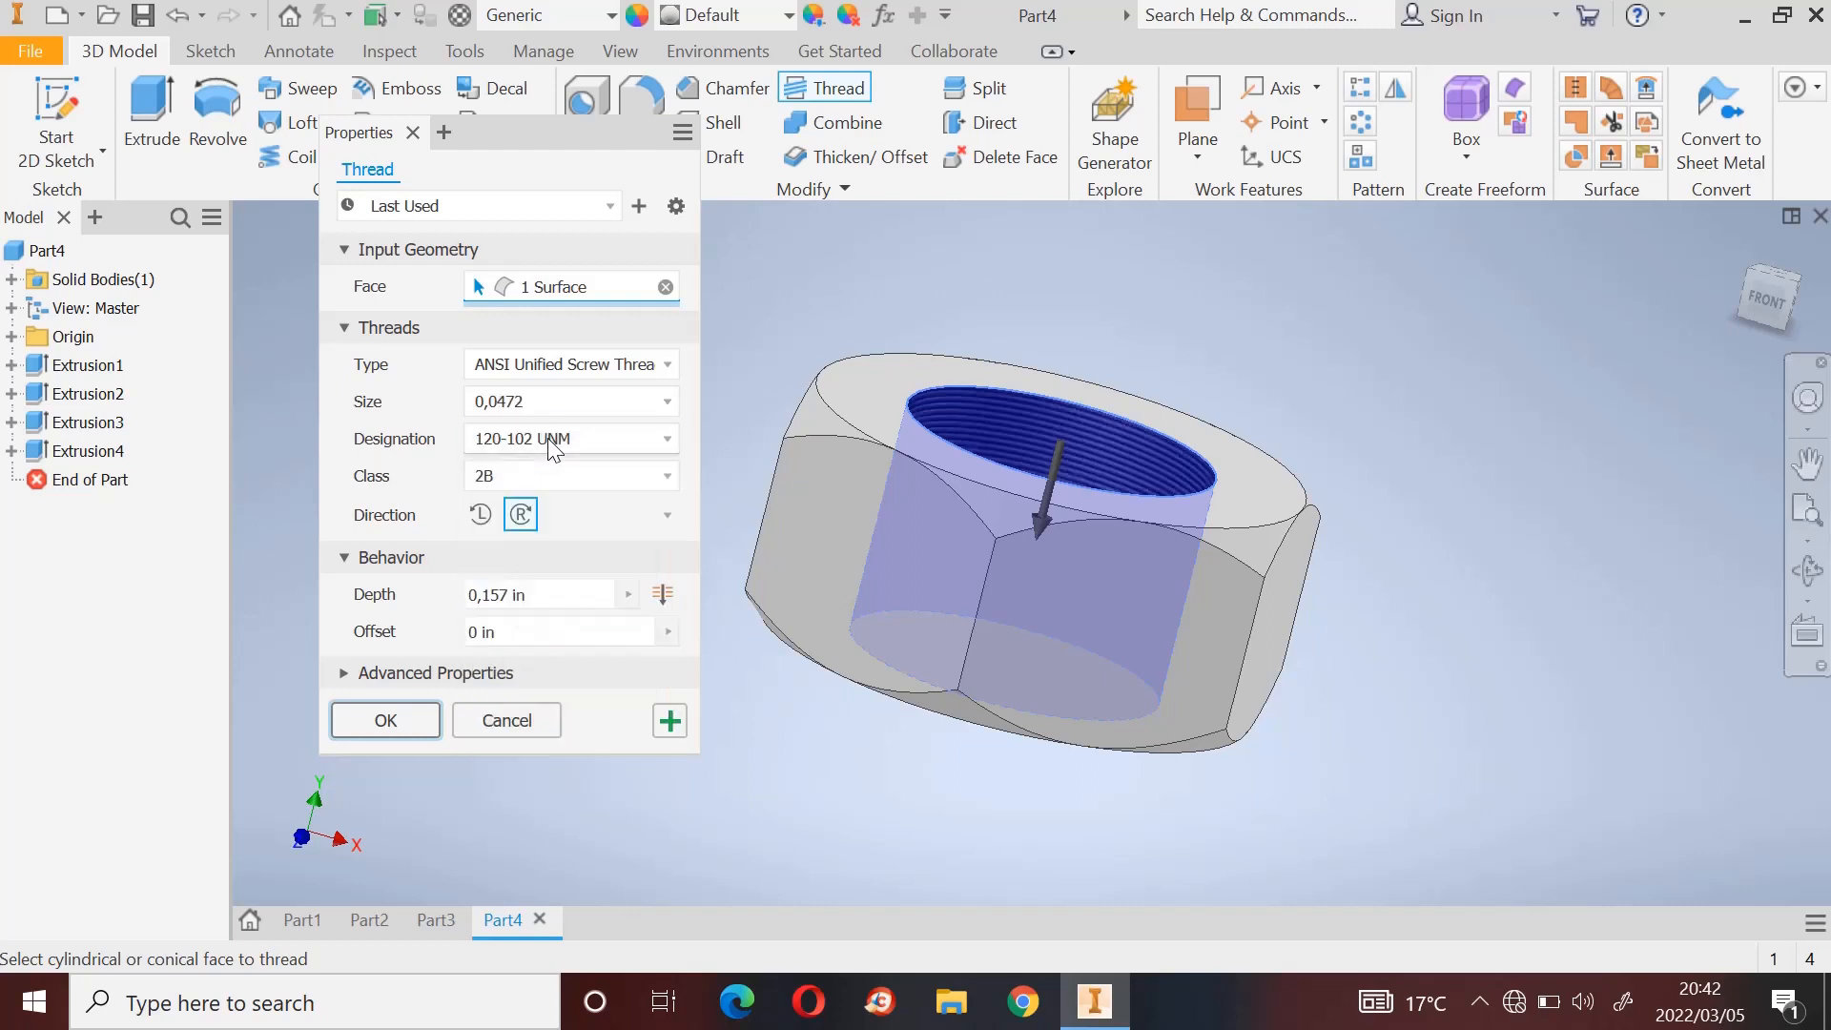
Step: Set the hole's thread size to 0,5 with designation 1/2-13 UNC and create the thread
click(637, 411)
scroll(536, 564, down, 2)
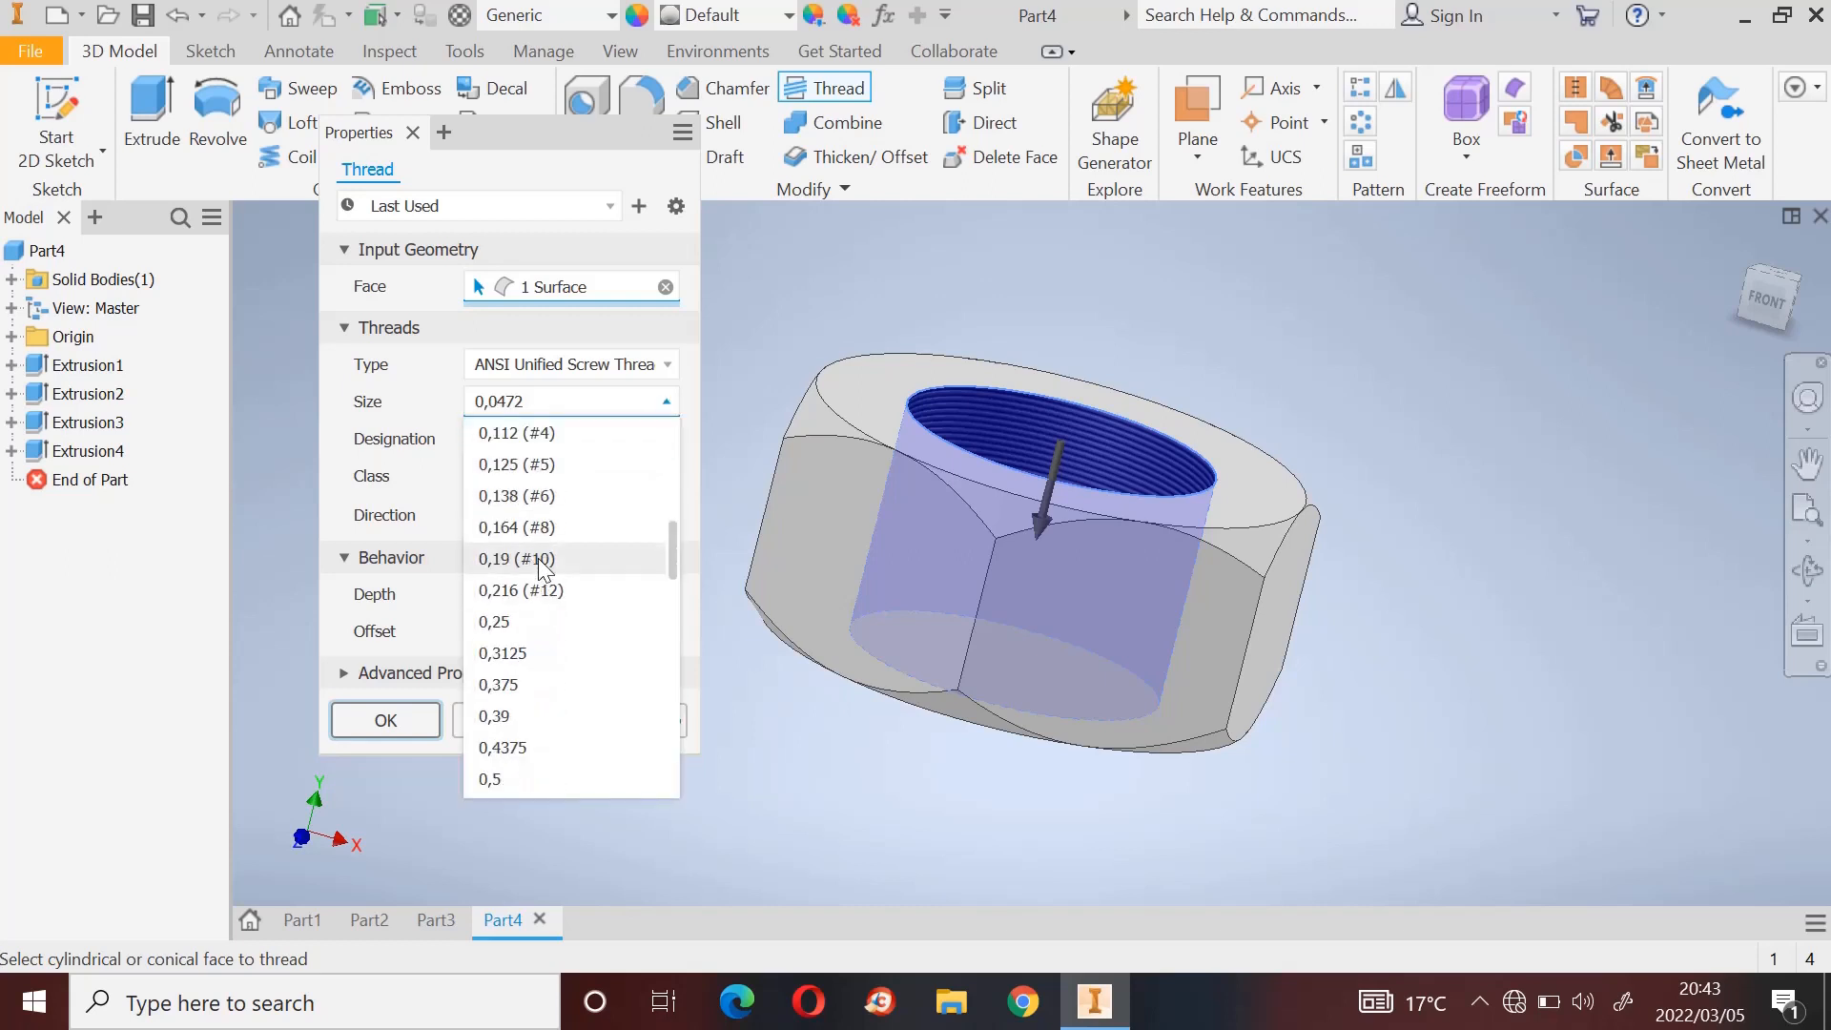
scroll(529, 763, down, 1)
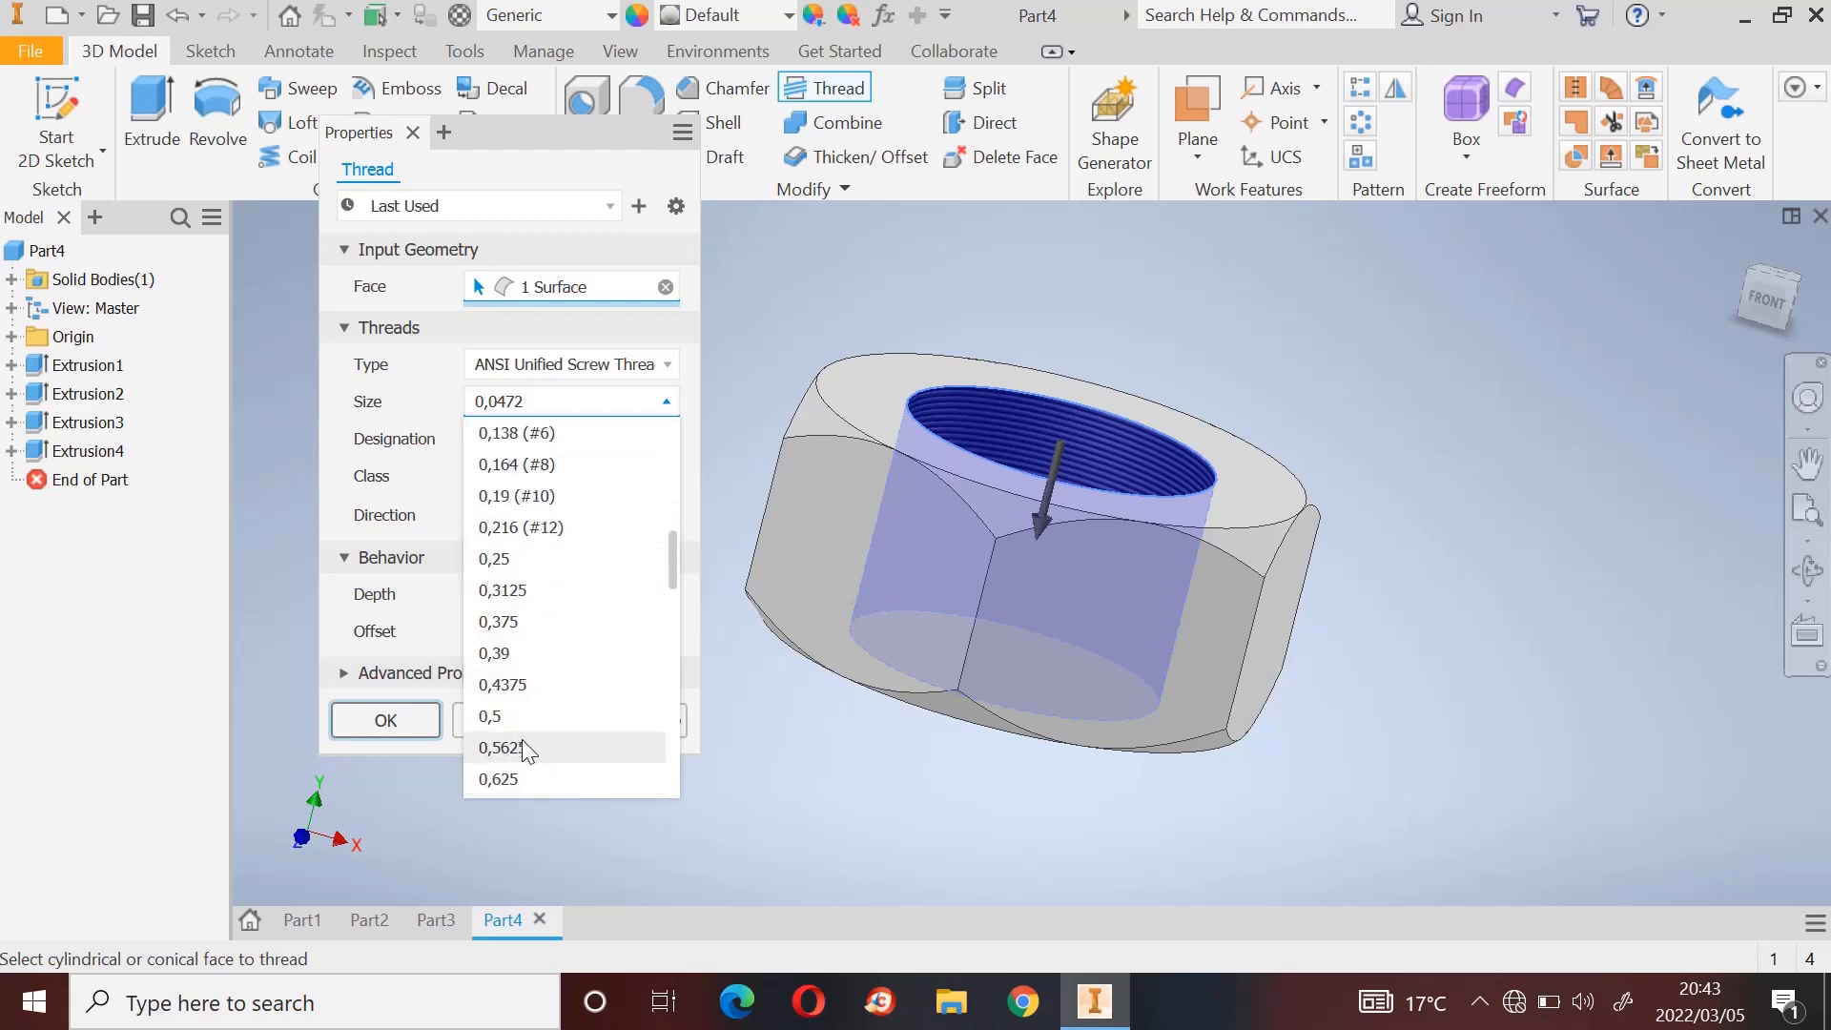
click(515, 717)
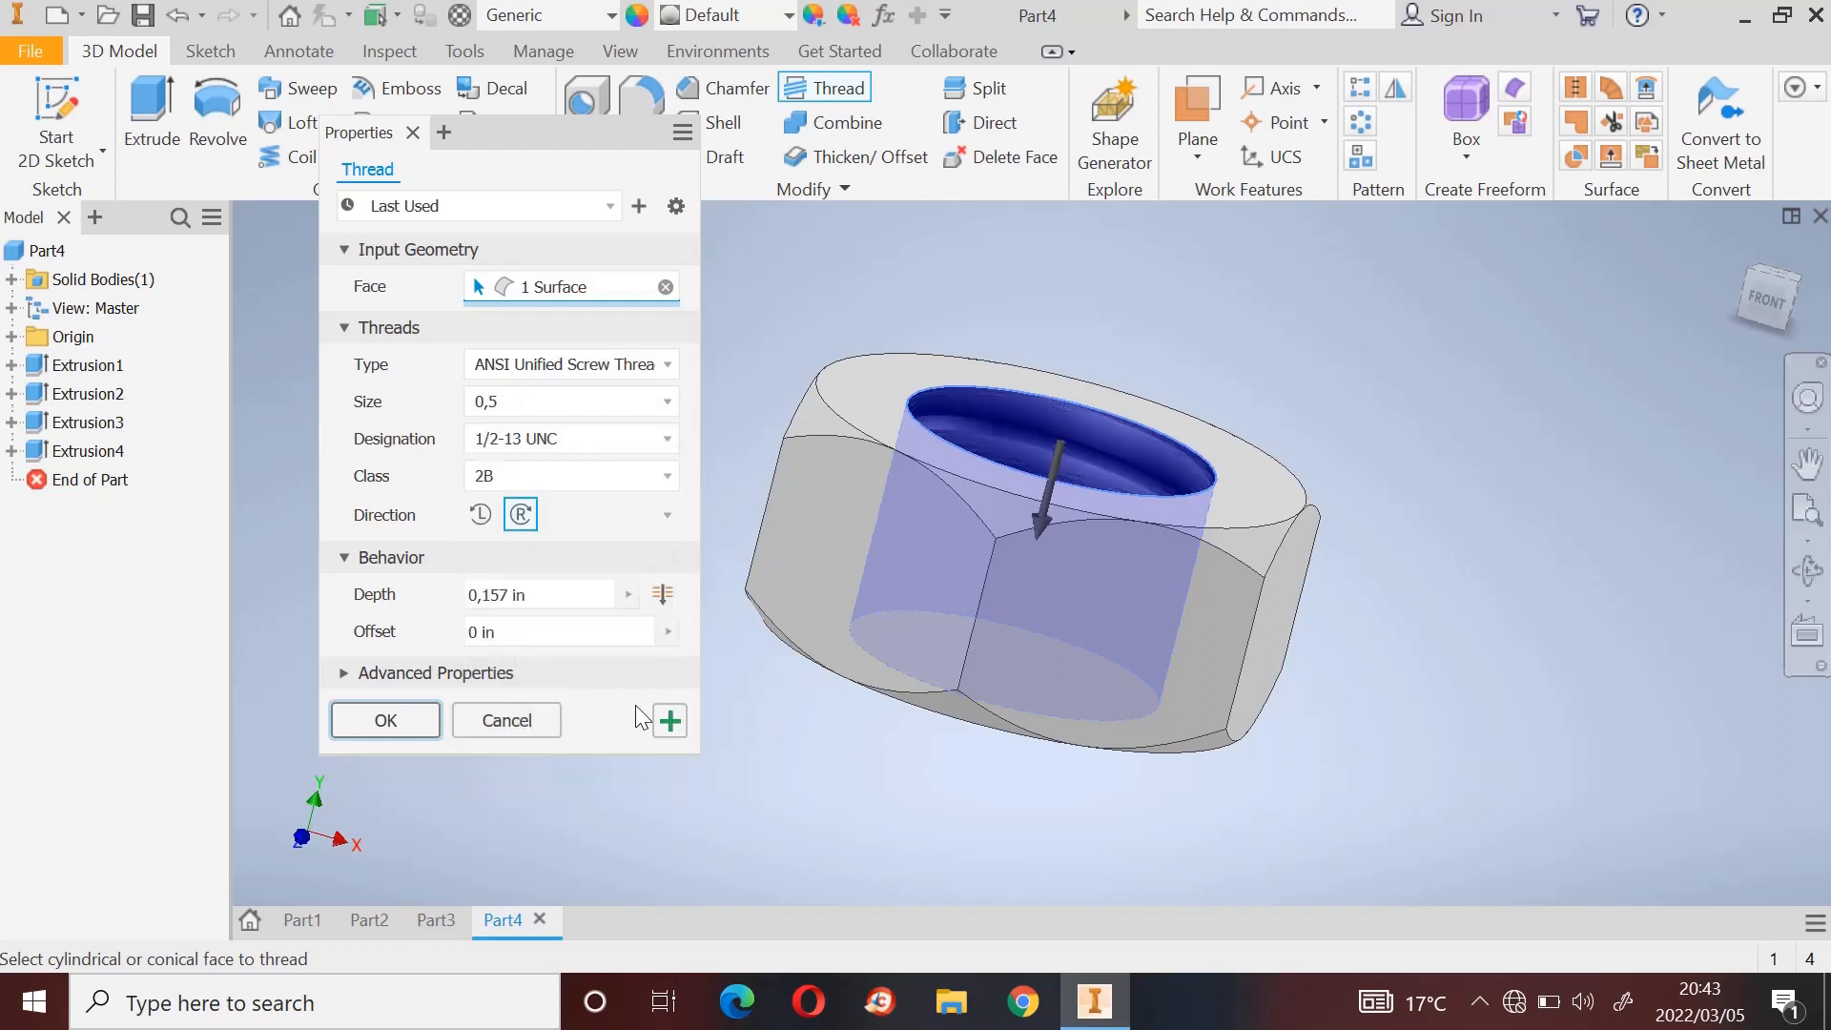
click(366, 717)
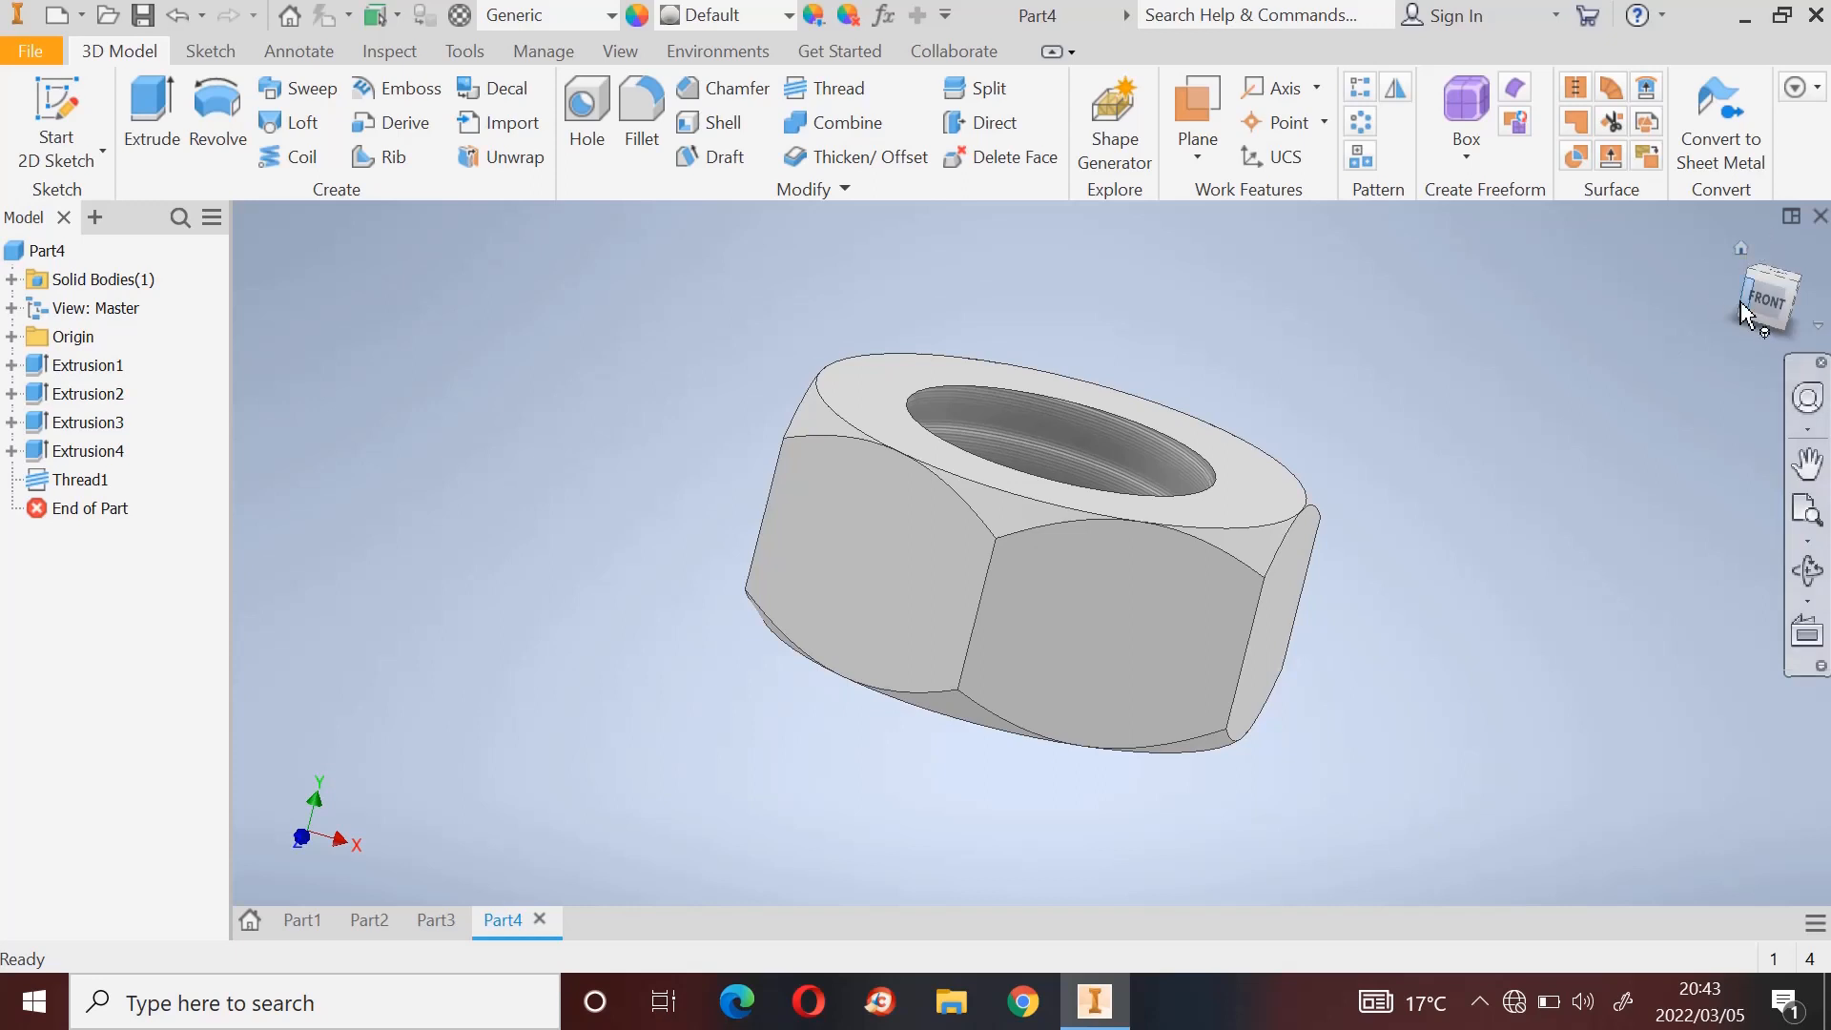
Step: Start a second Thread feature on the hole's inner cylindrical face, keeping size 0,5 and designation 1/2-13 UNC
click(1797, 292)
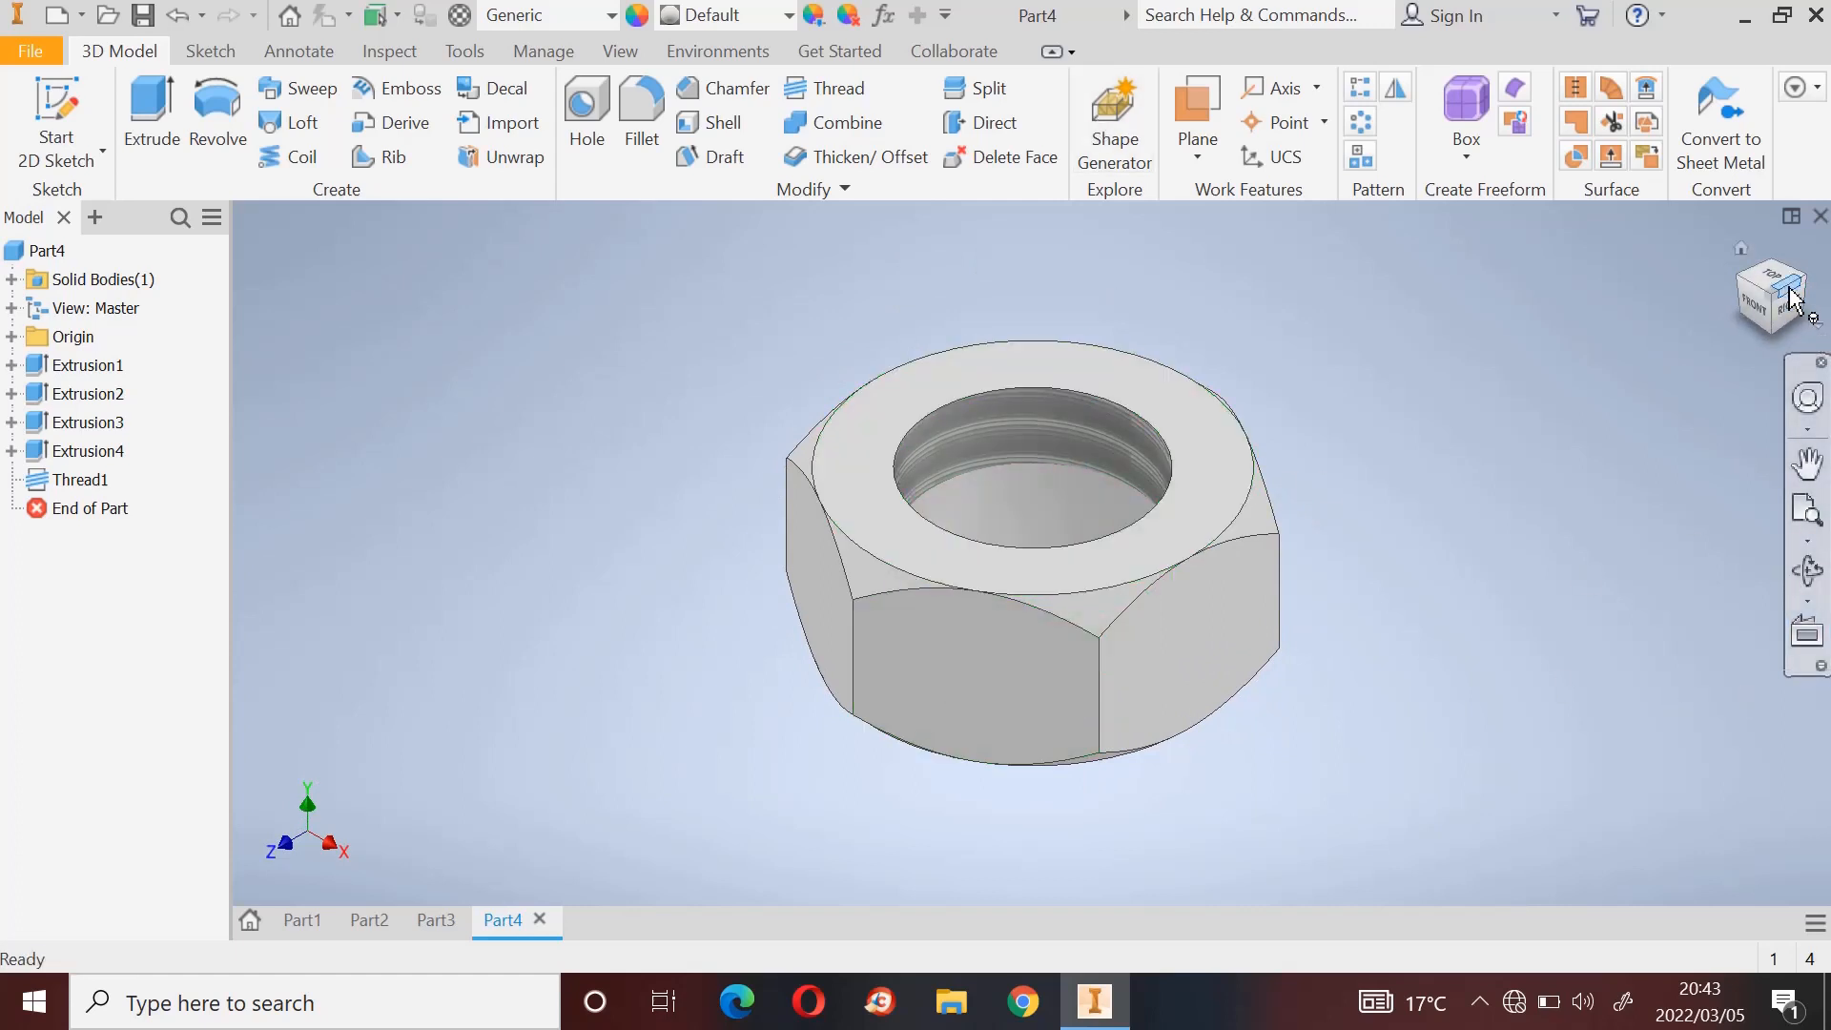
click(1746, 288)
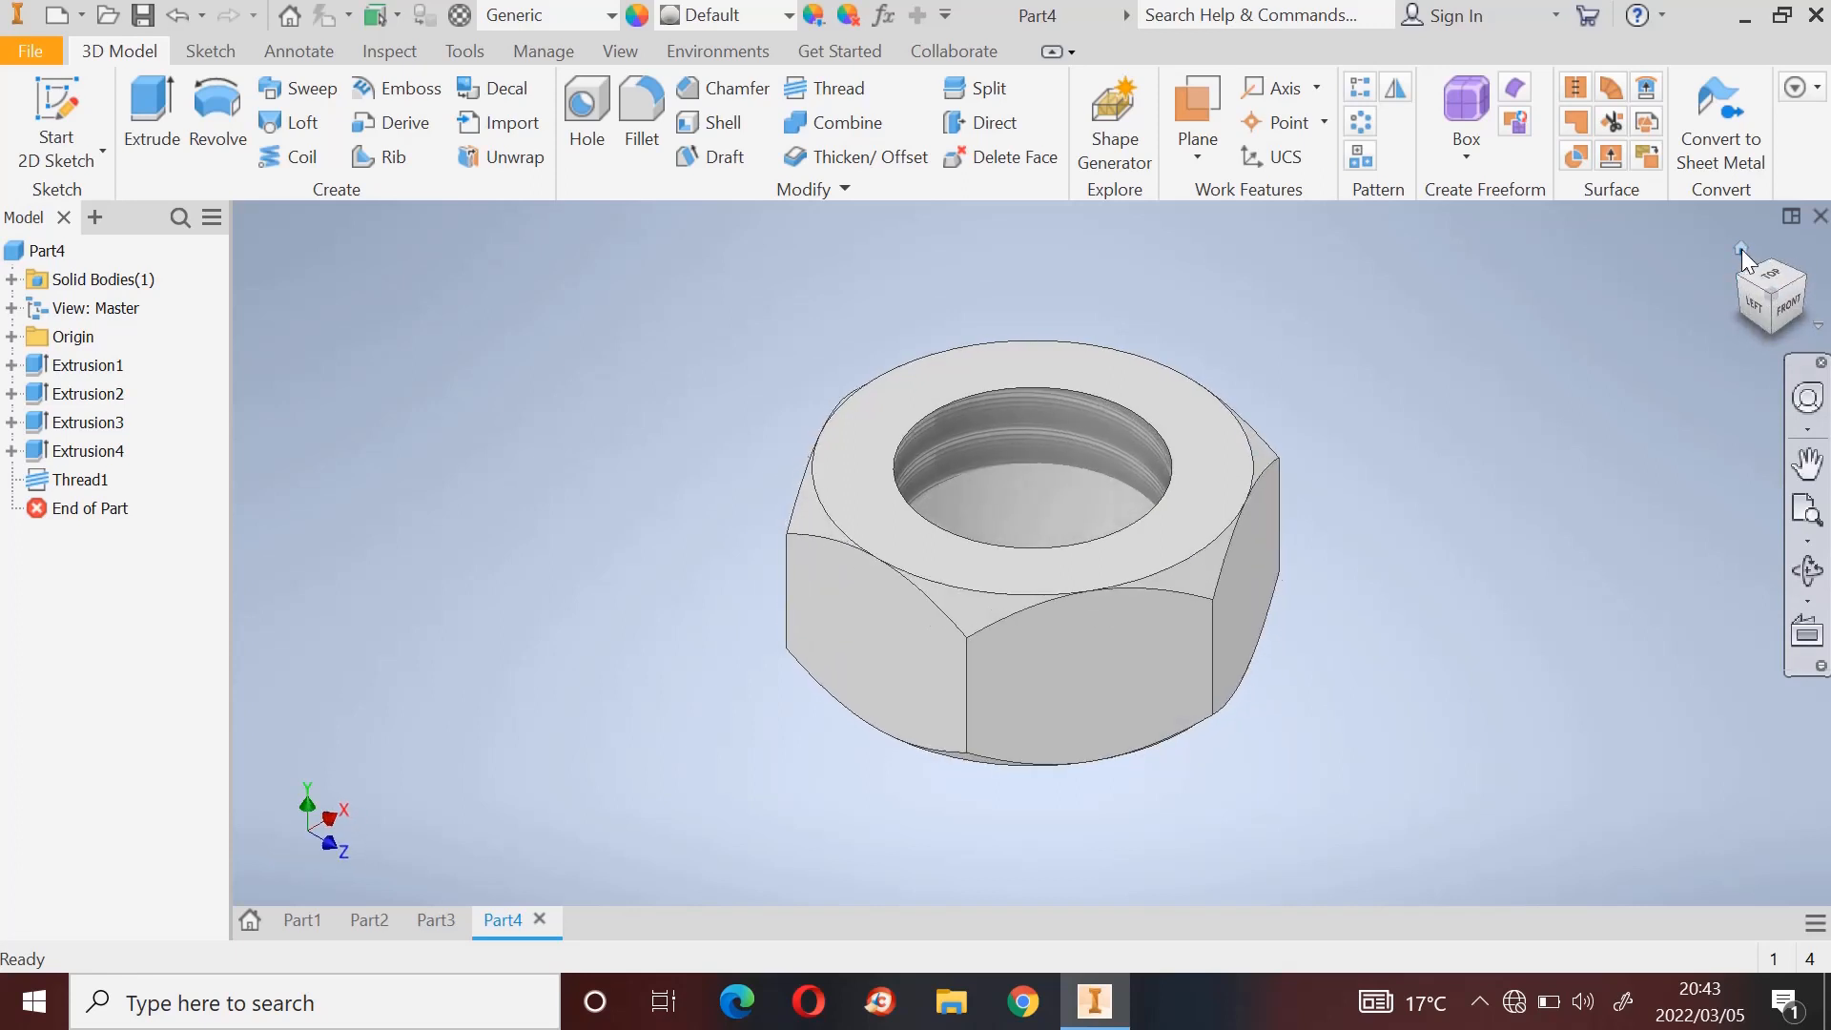
click(1742, 249)
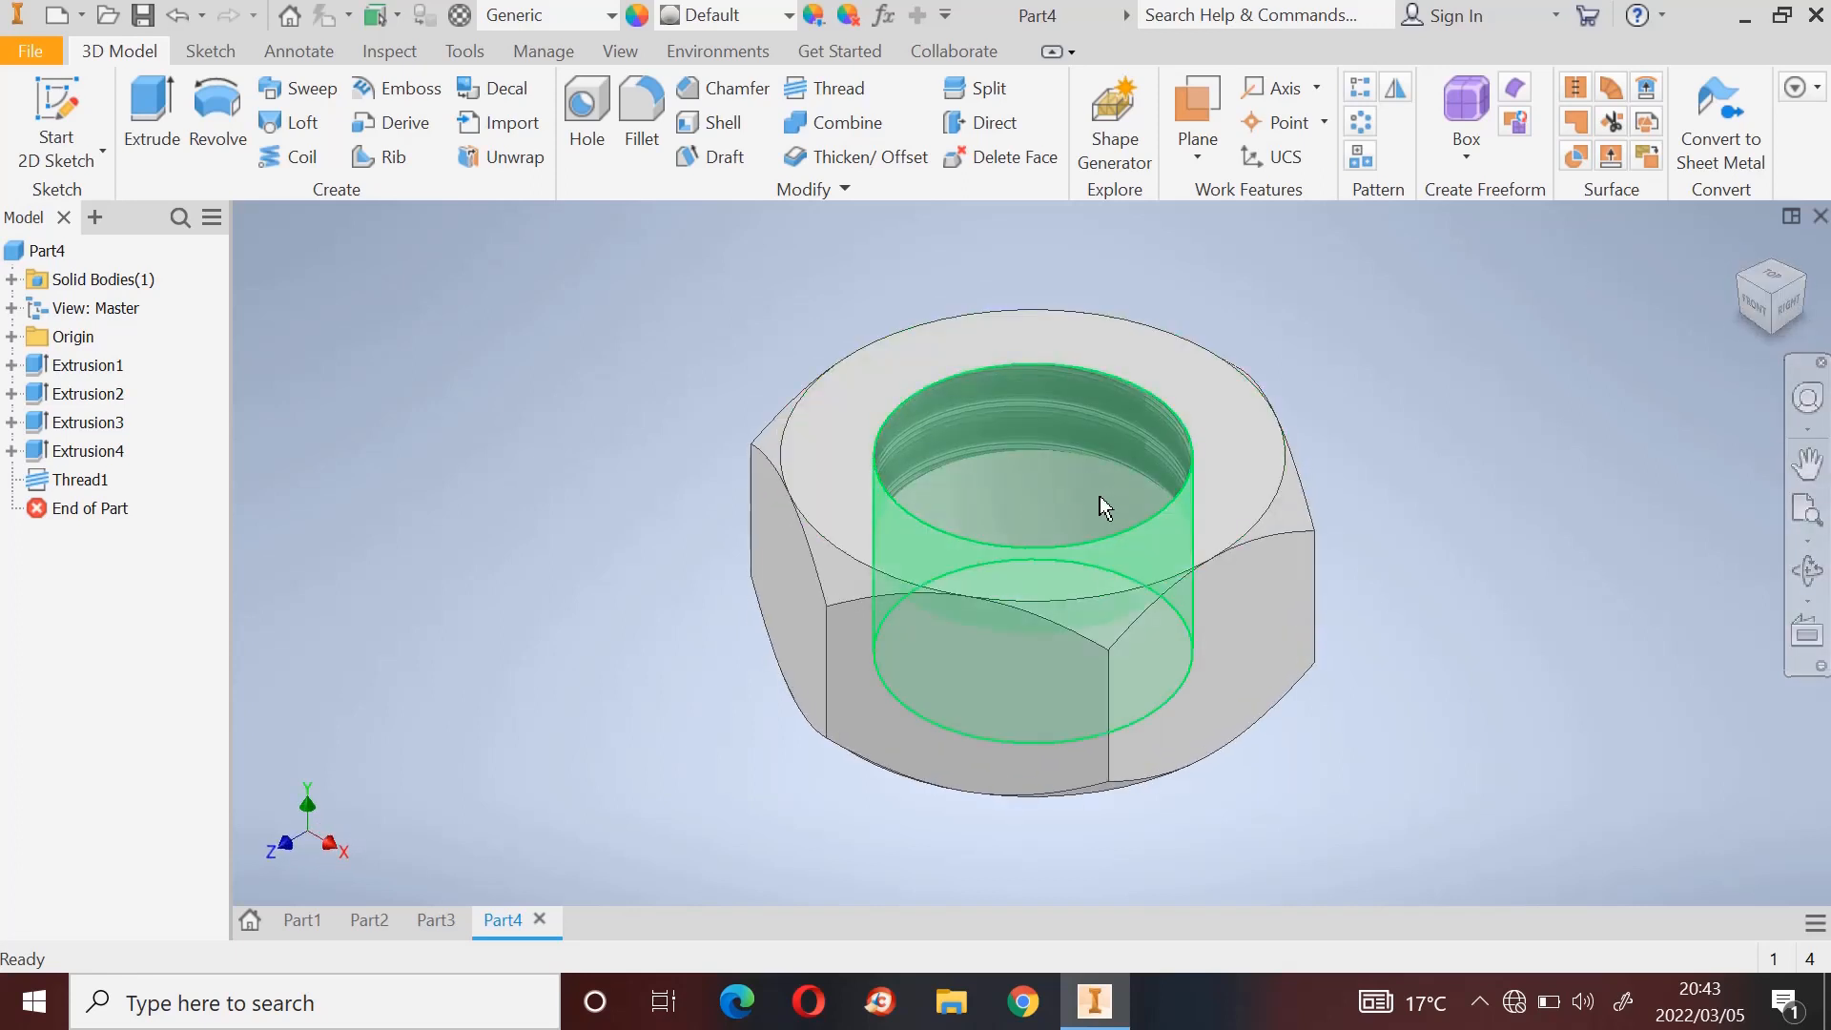
click(822, 88)
click(1011, 504)
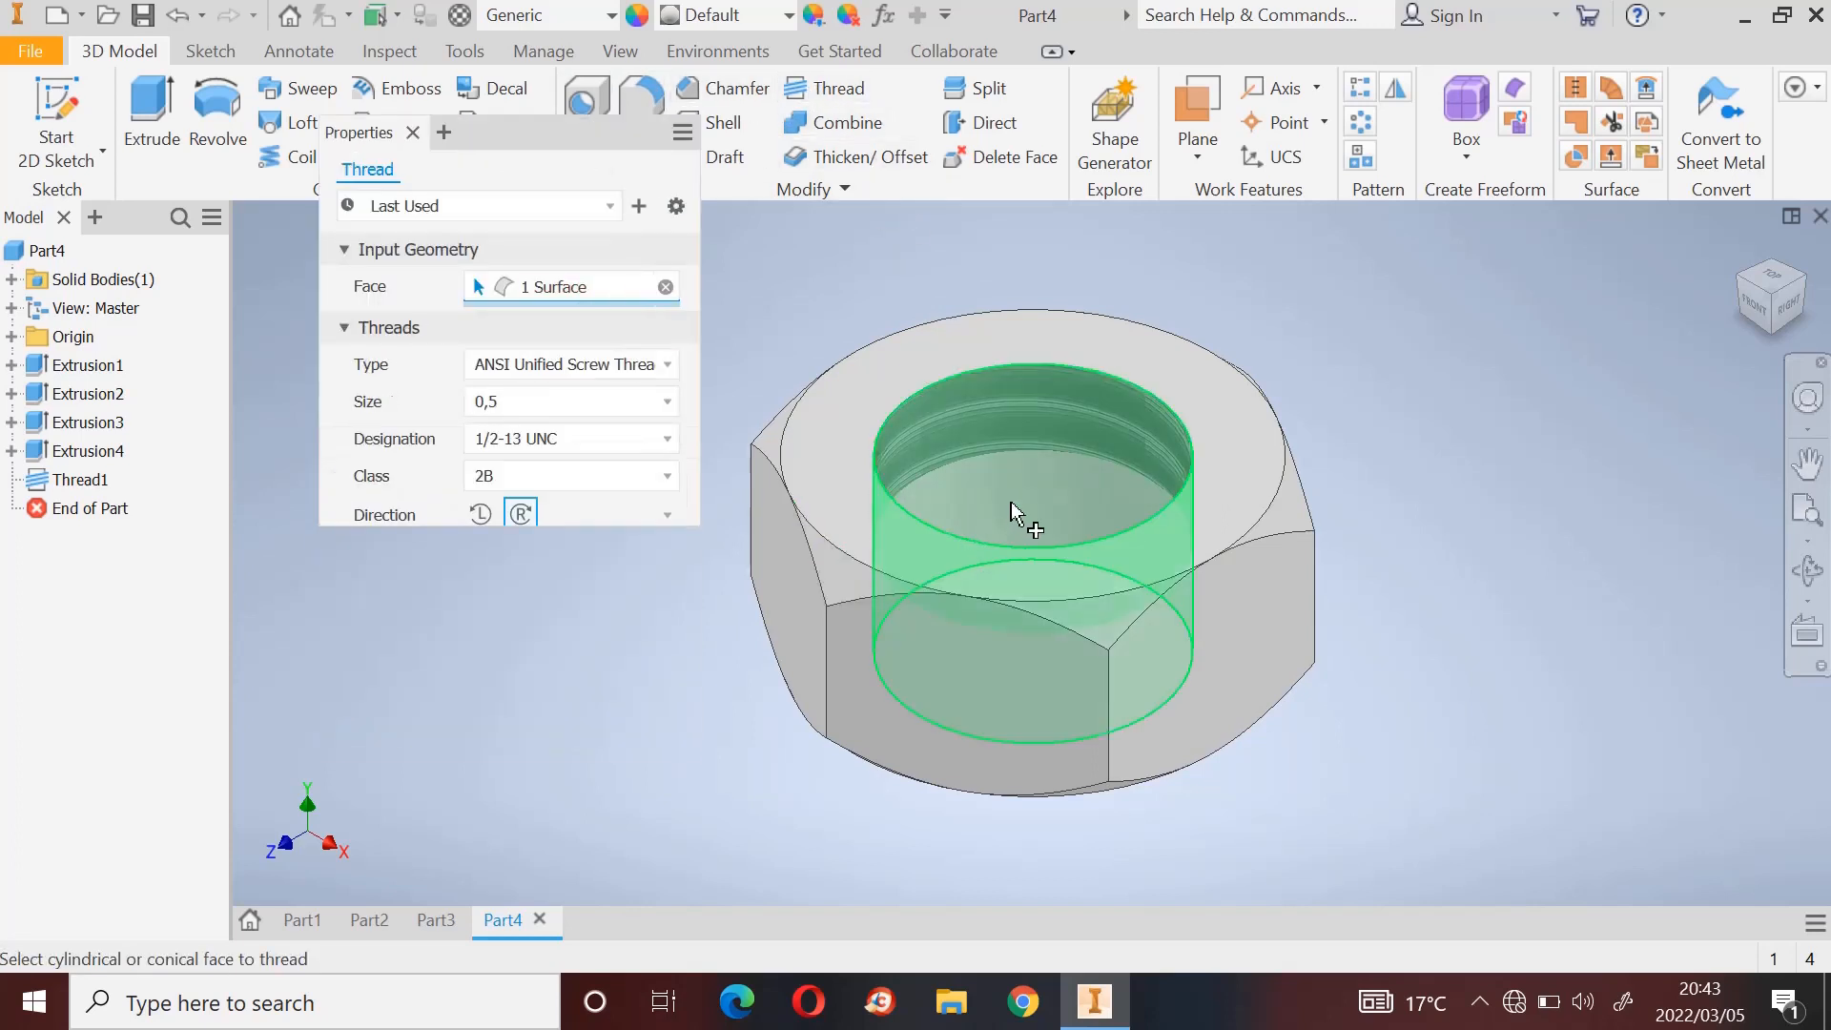
click(611, 410)
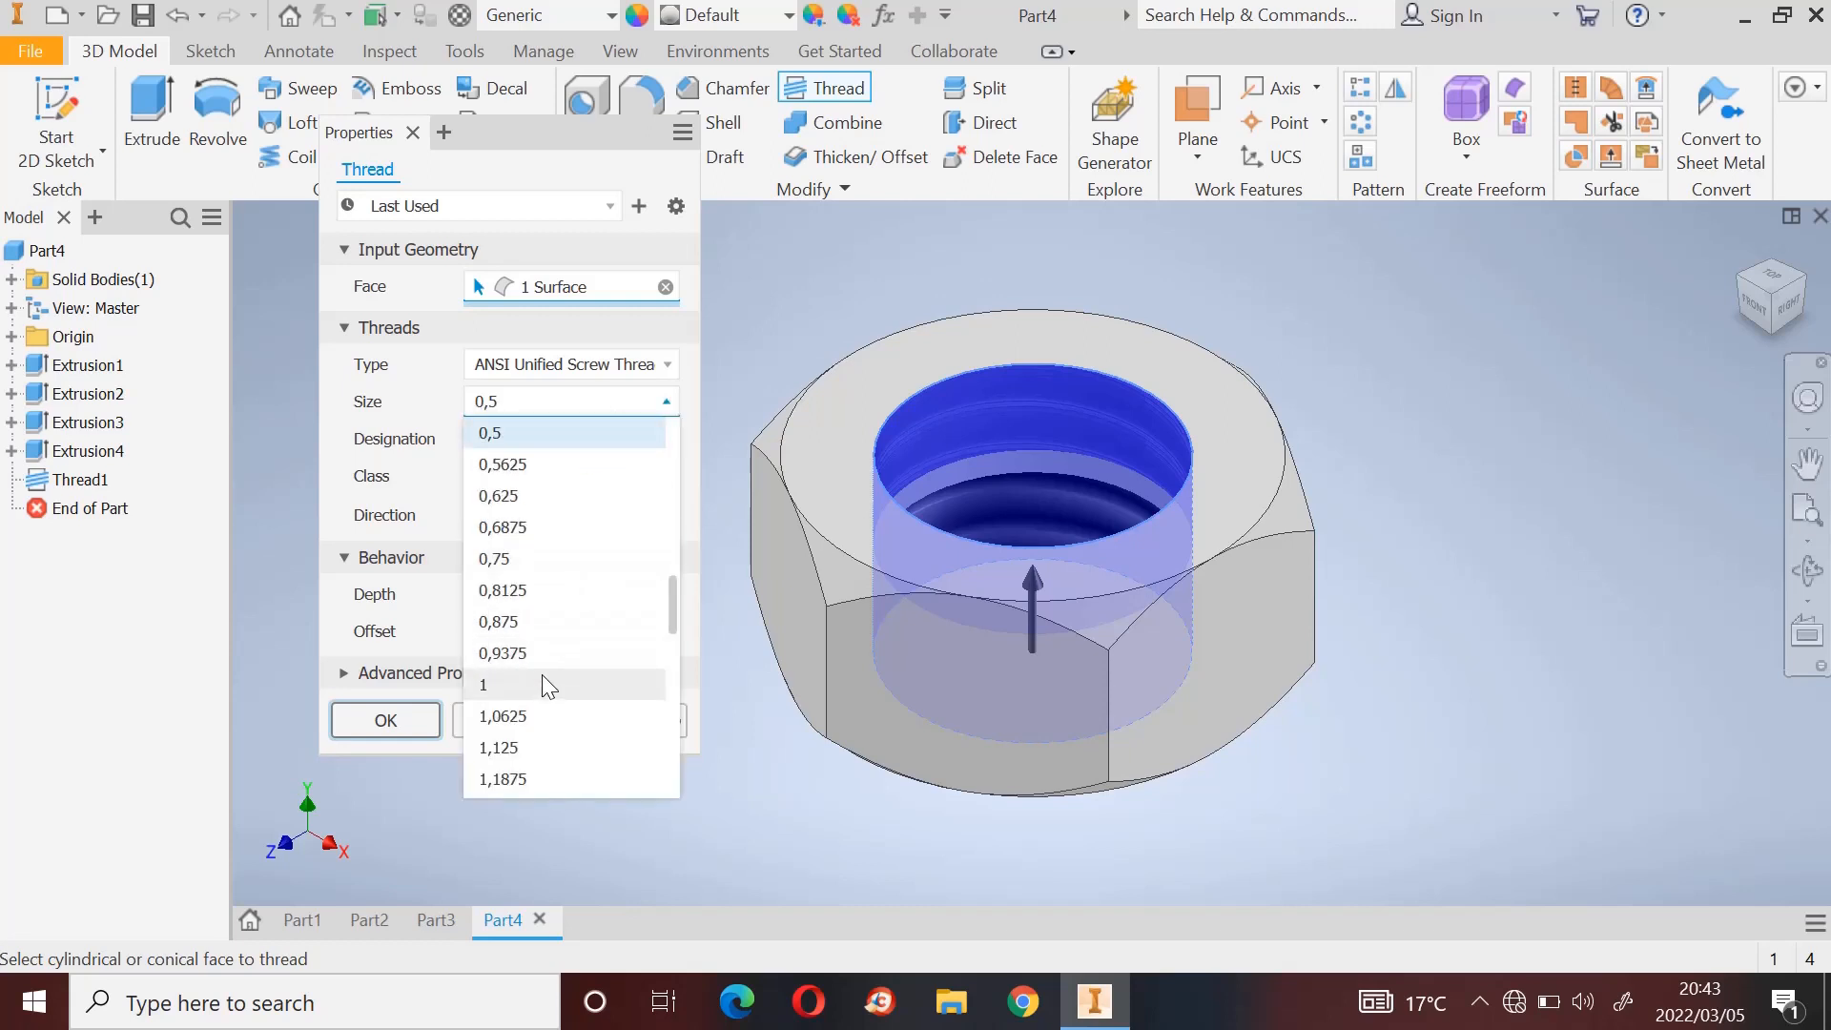
scroll(552, 668, down, 3)
scroll(564, 618, up, 4)
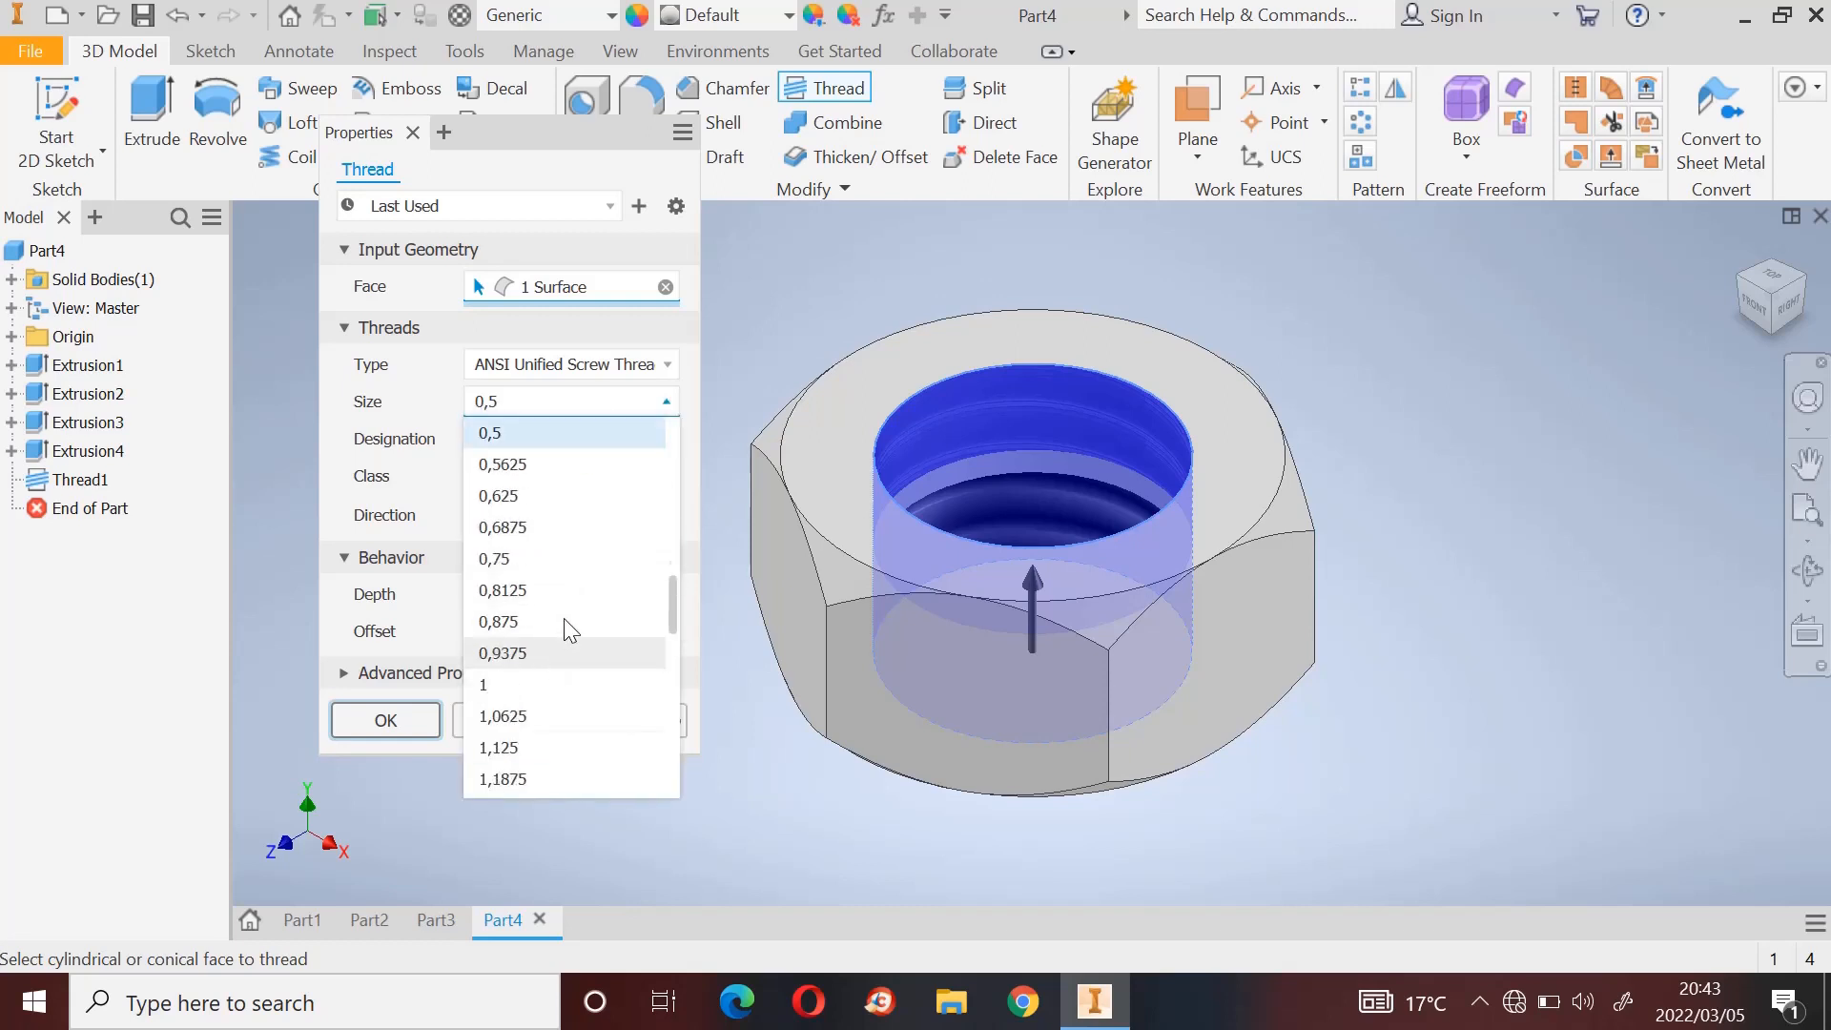
click(624, 409)
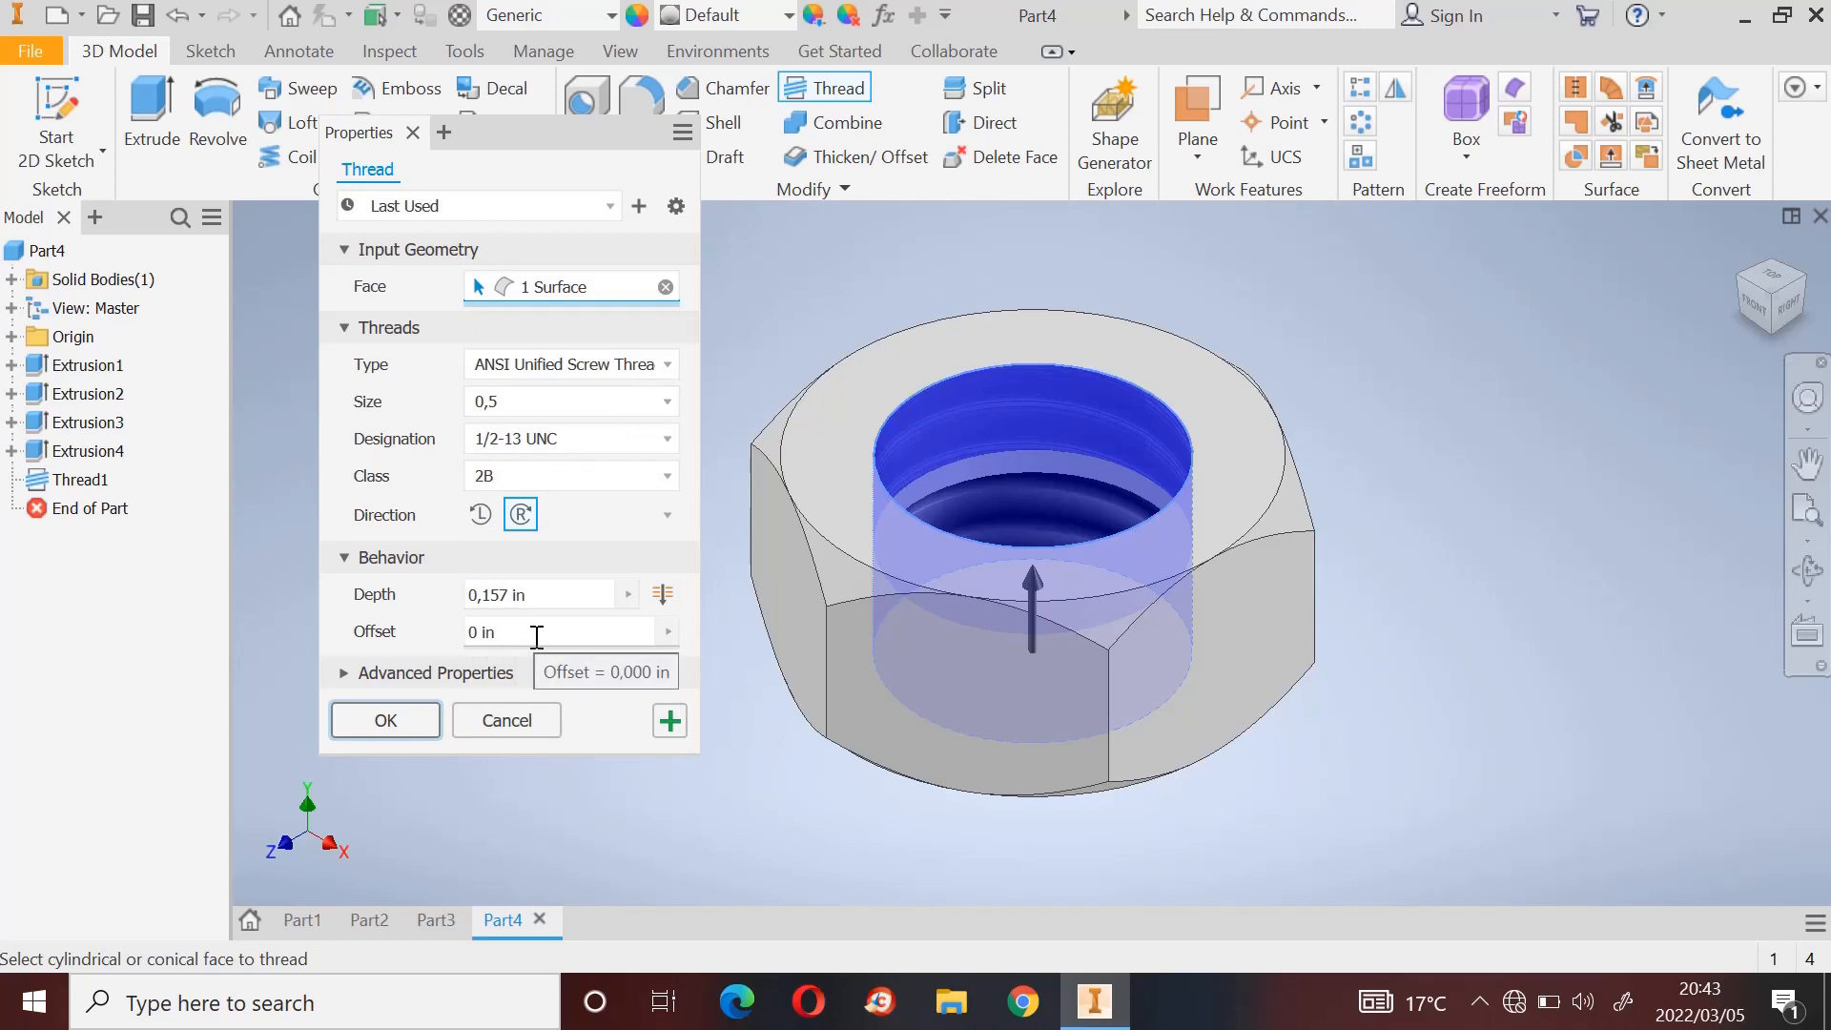
Step: Set the second thread's depth to 2 and create it on the central hole
click(570, 601)
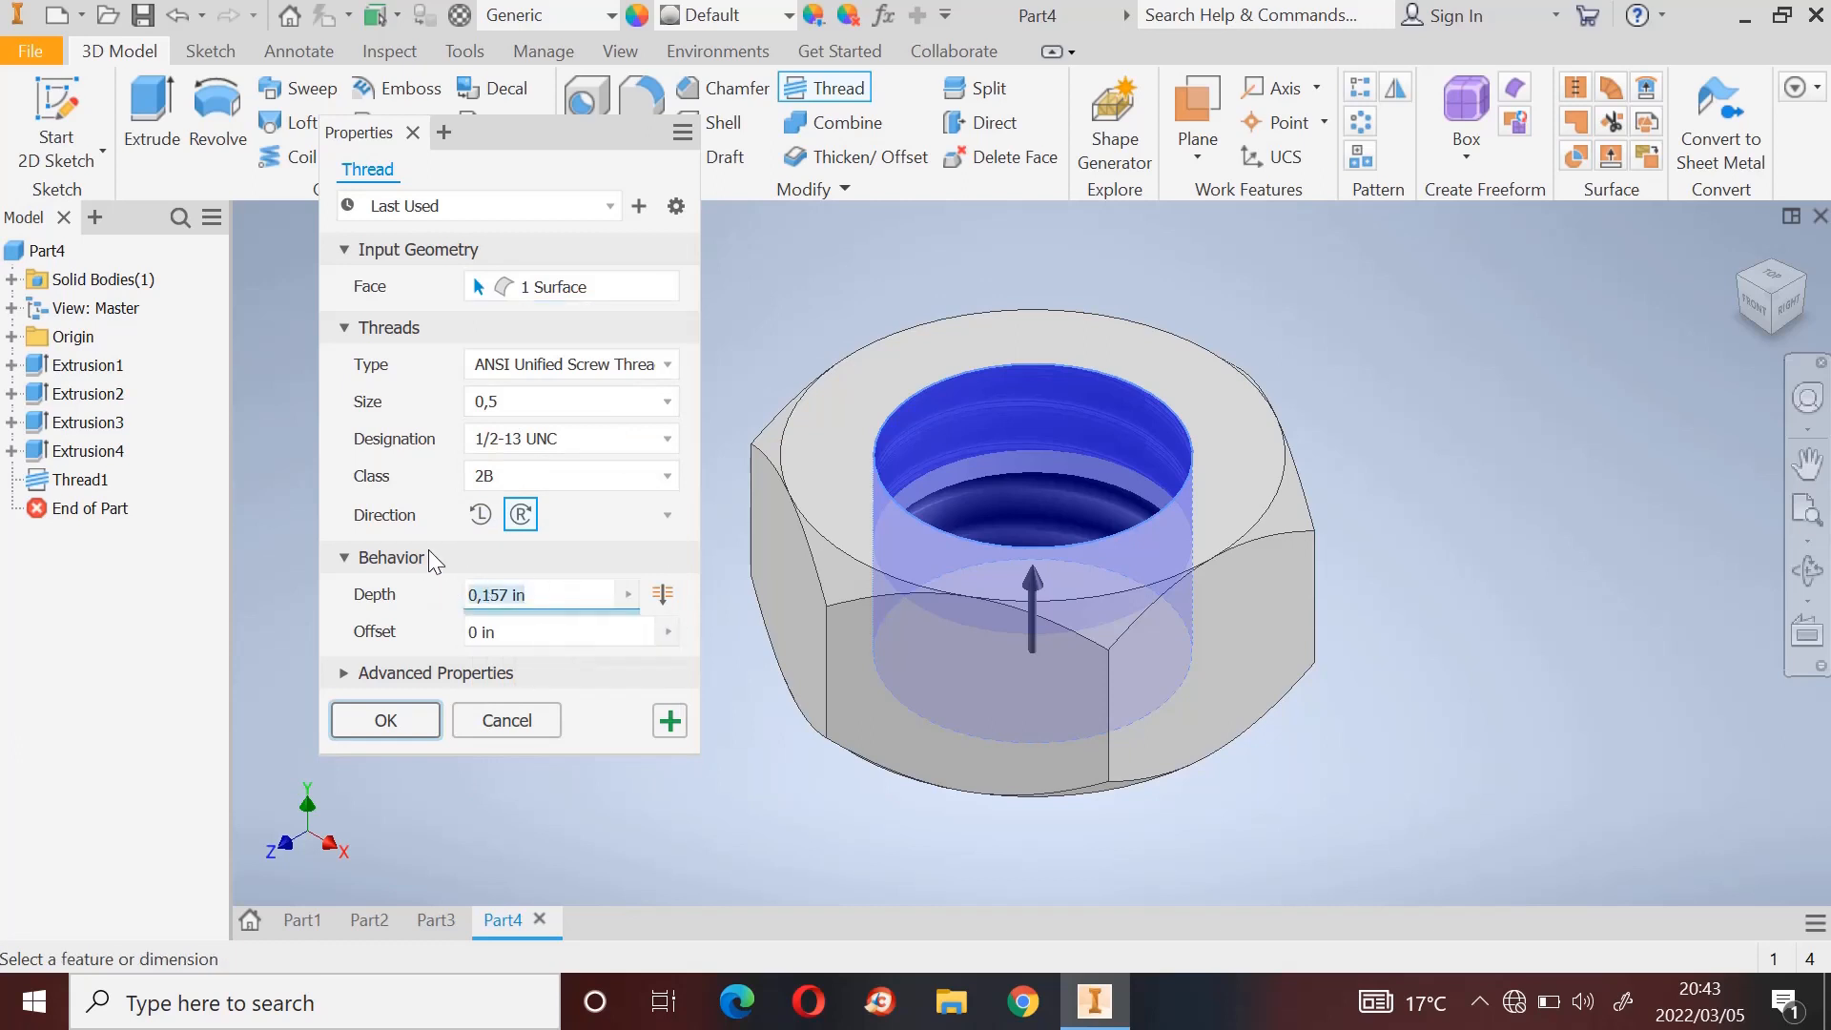
key(BackSpace)
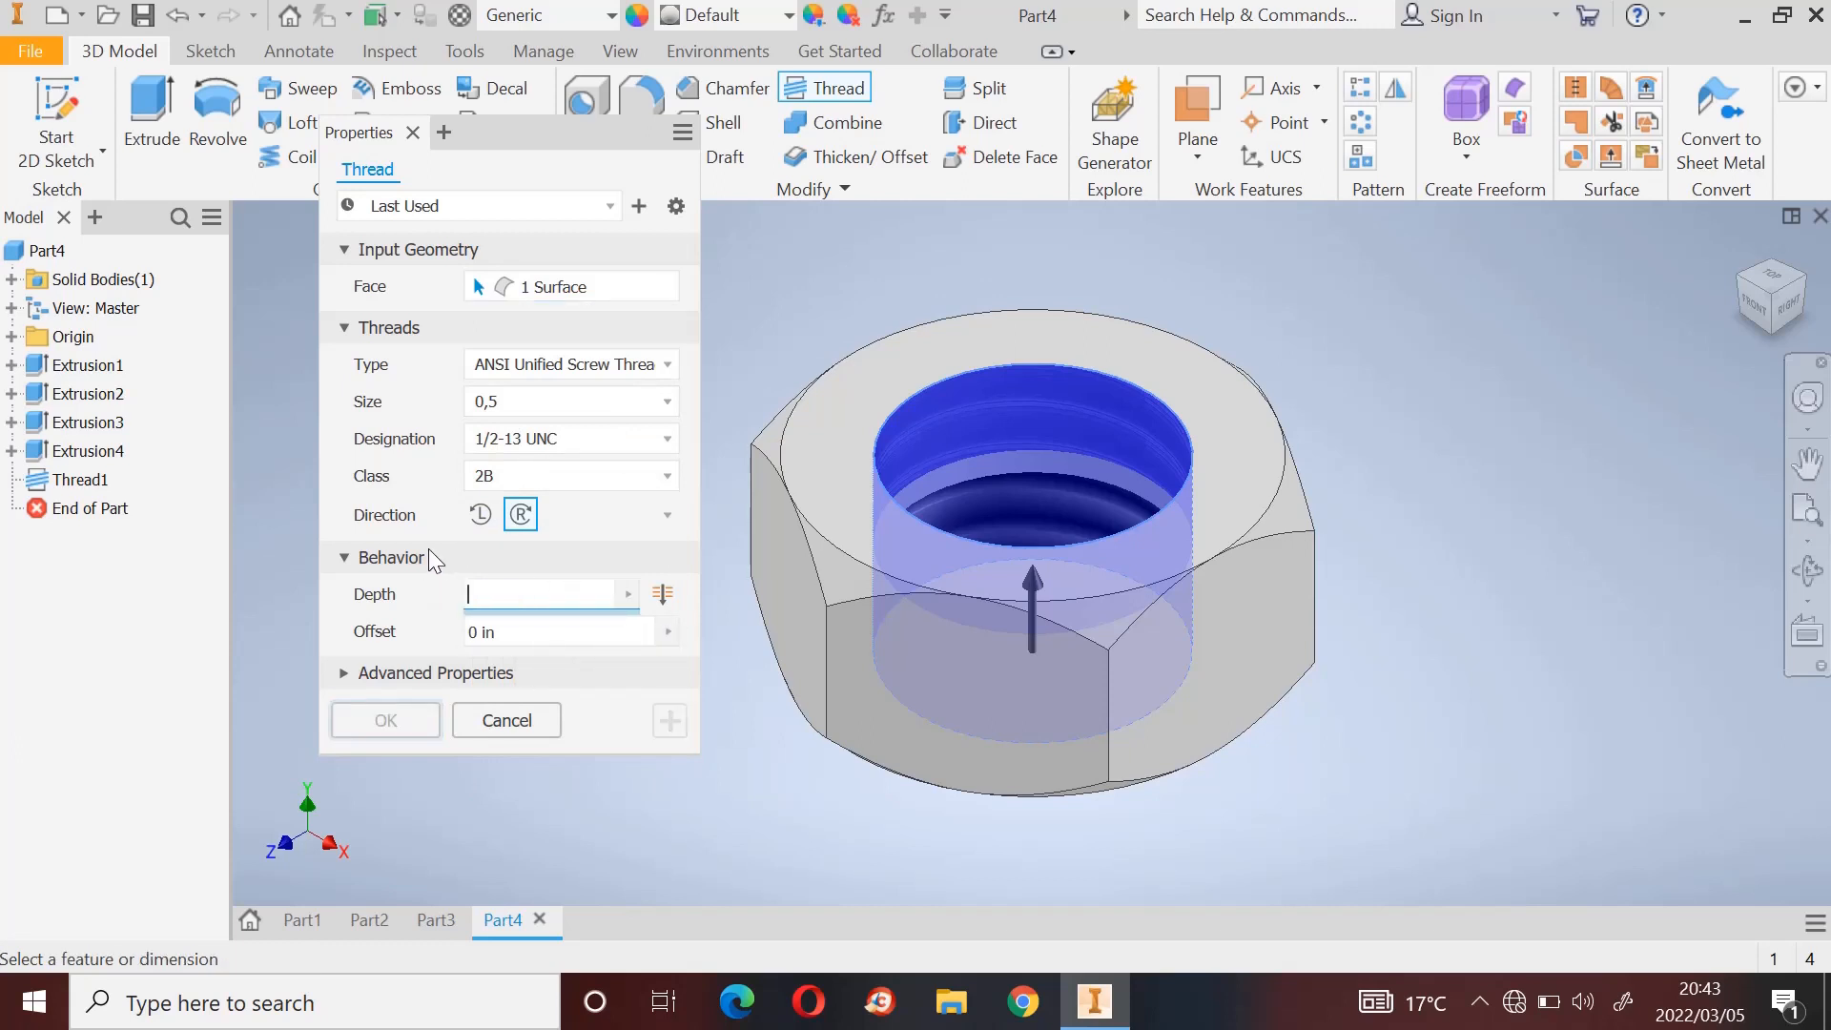
text(2)
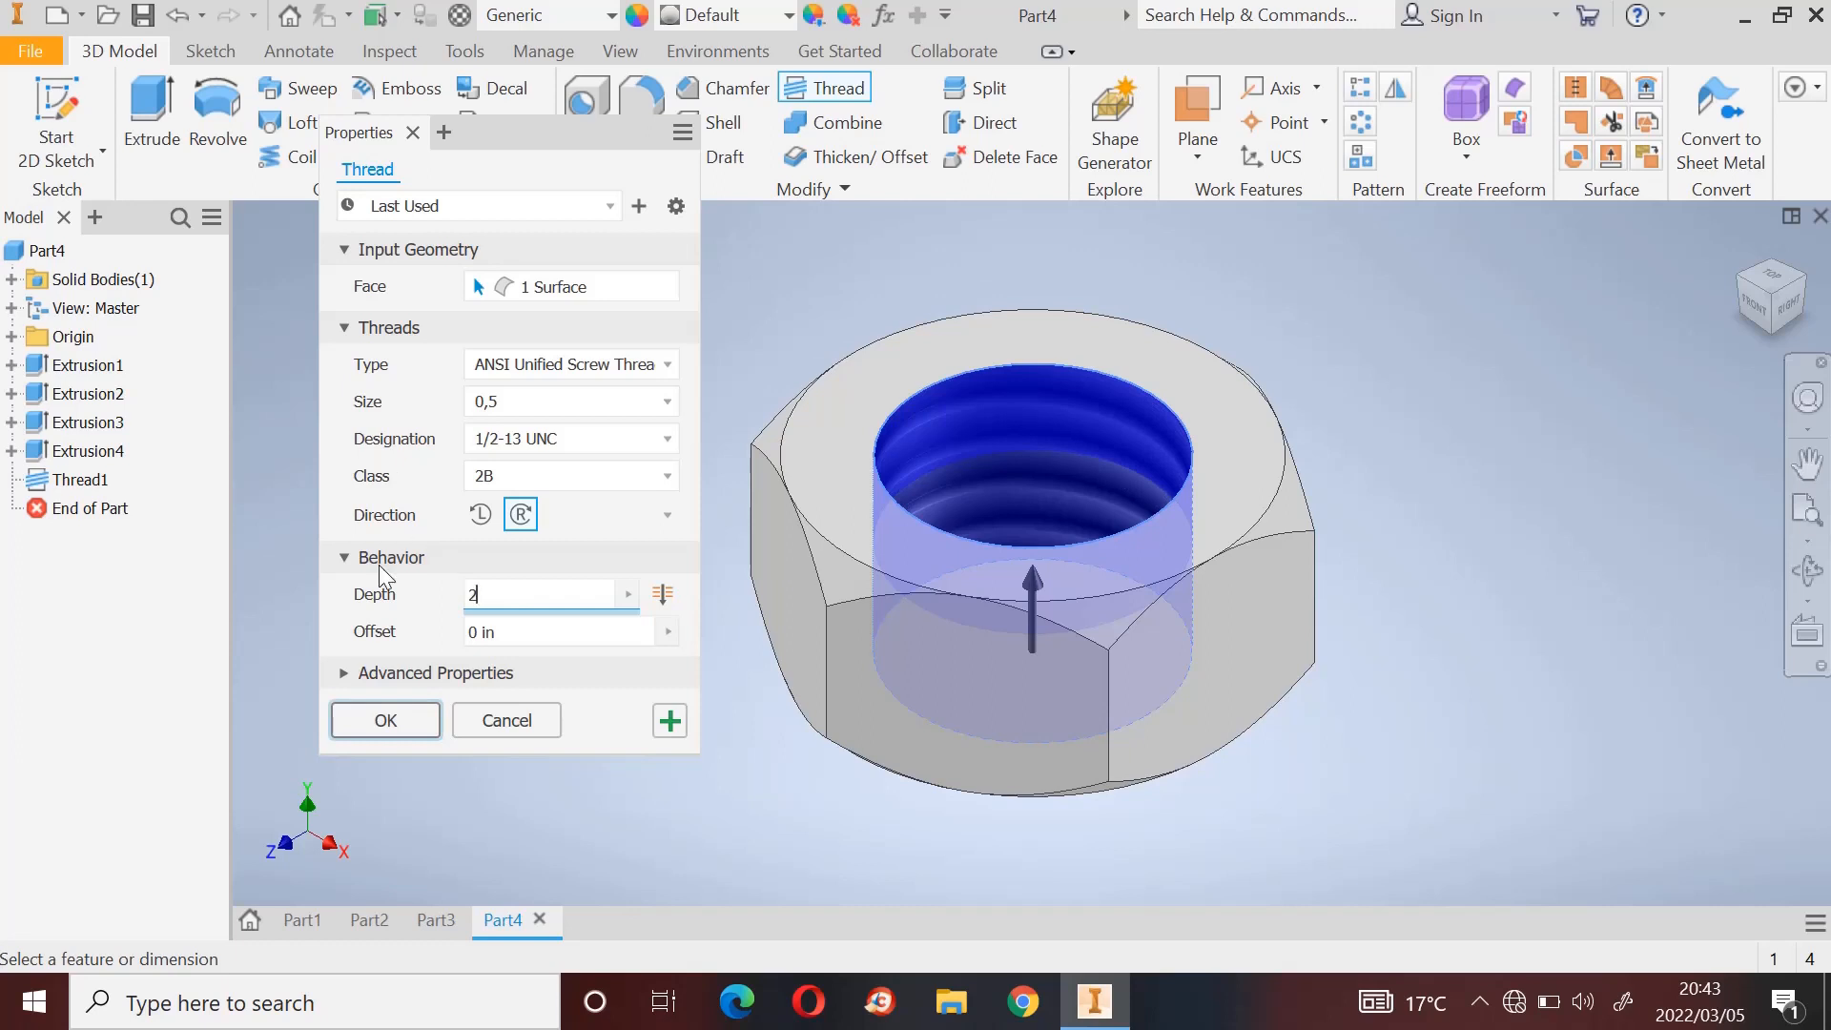
click(372, 725)
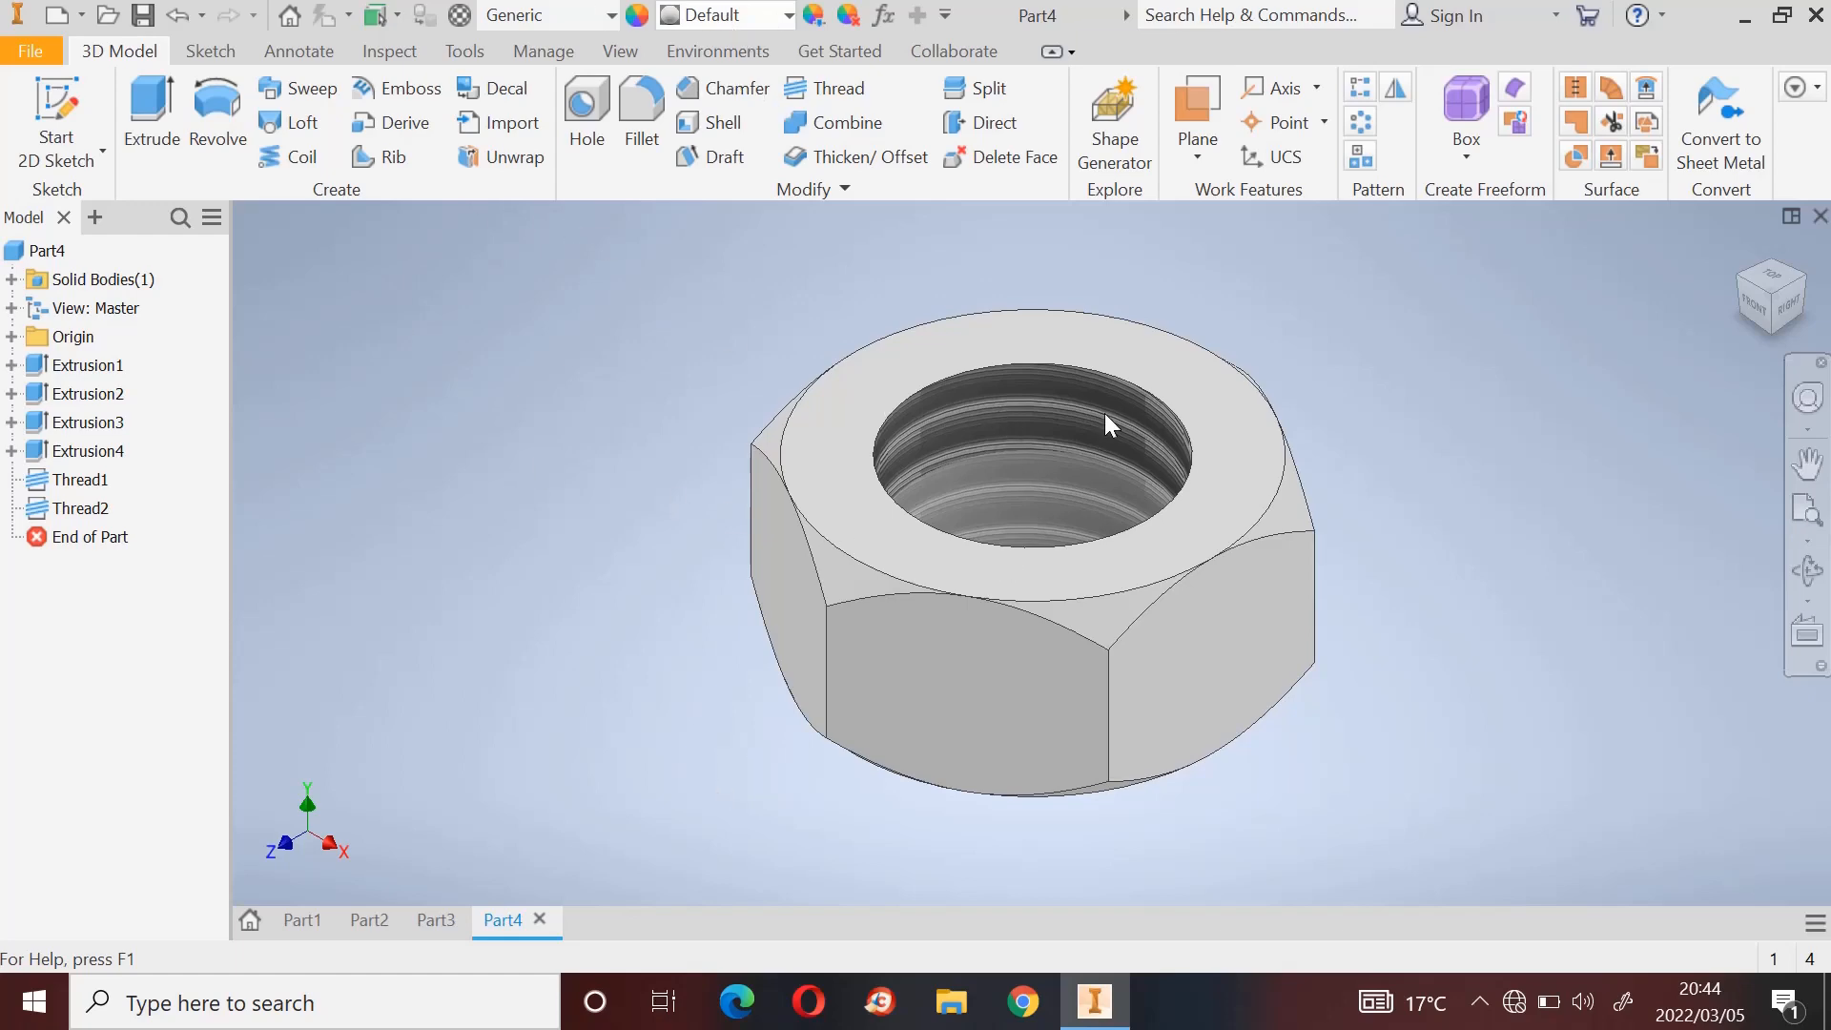
Step: Choose the Steel appearance from the Inventor Material Library for the nut
click(725, 14)
scroll(822, 441, down, 1)
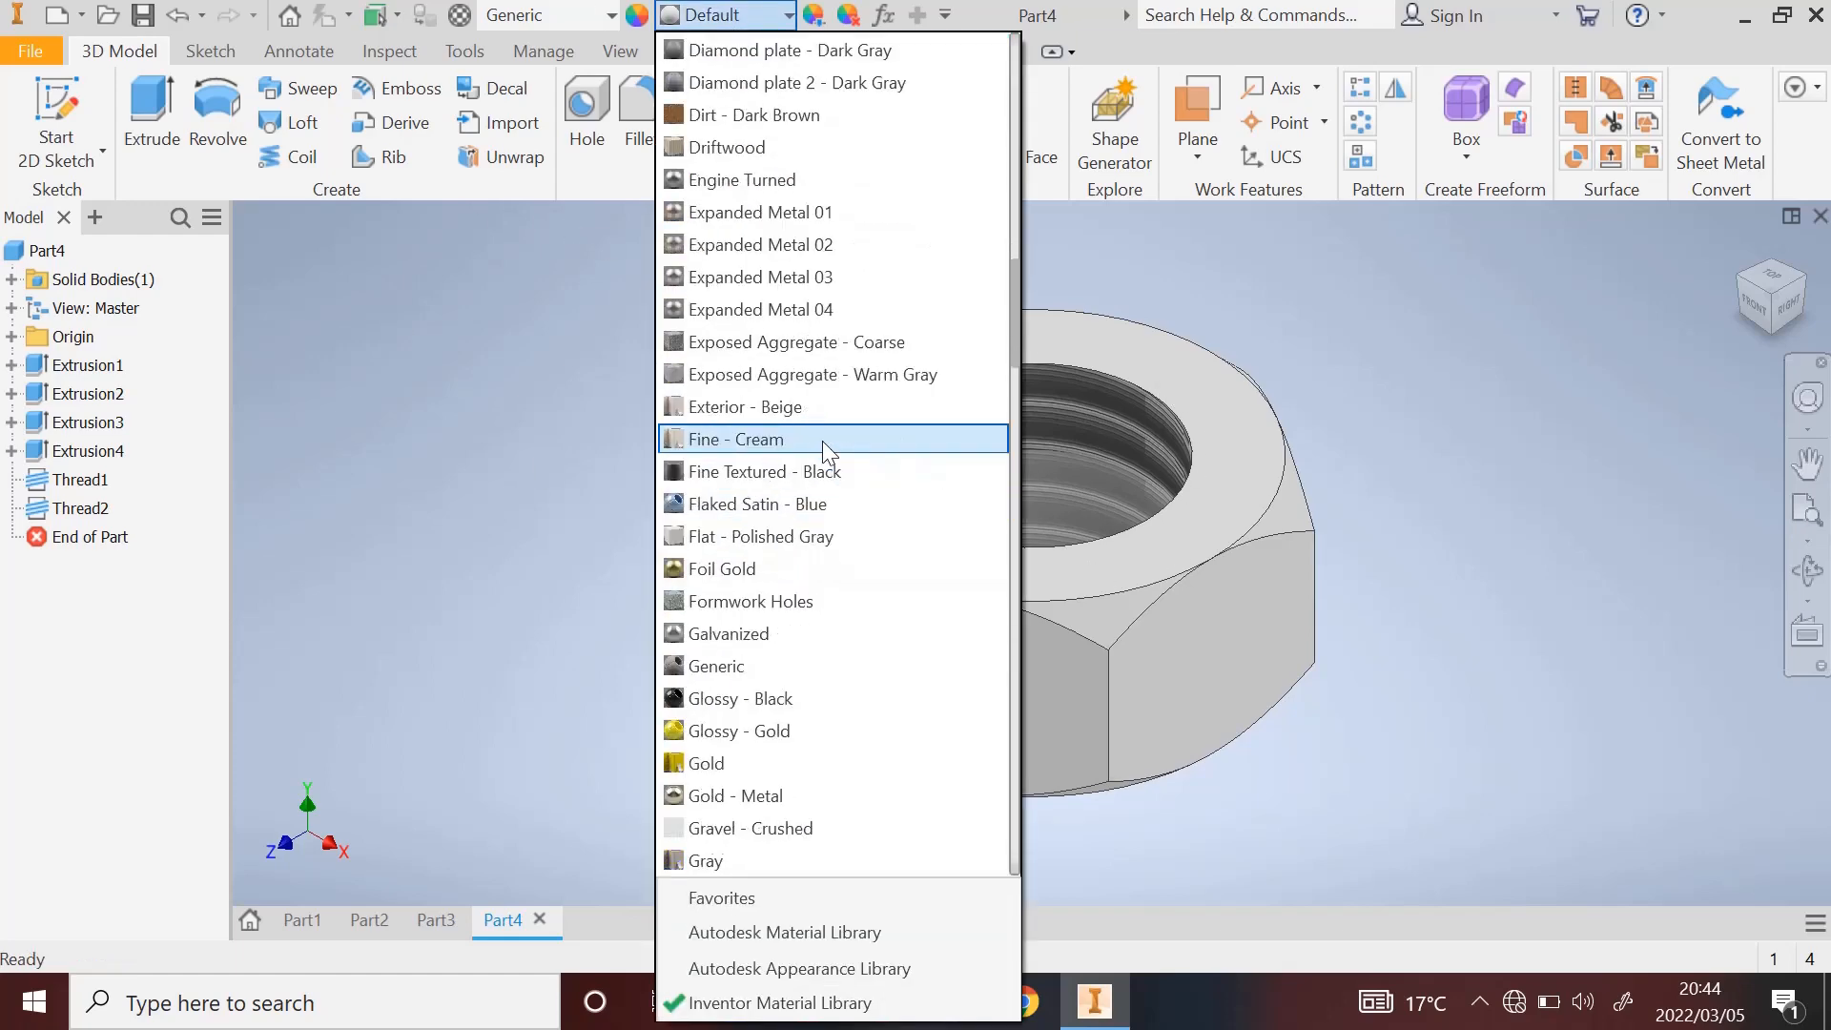
scroll(818, 443, down, 3)
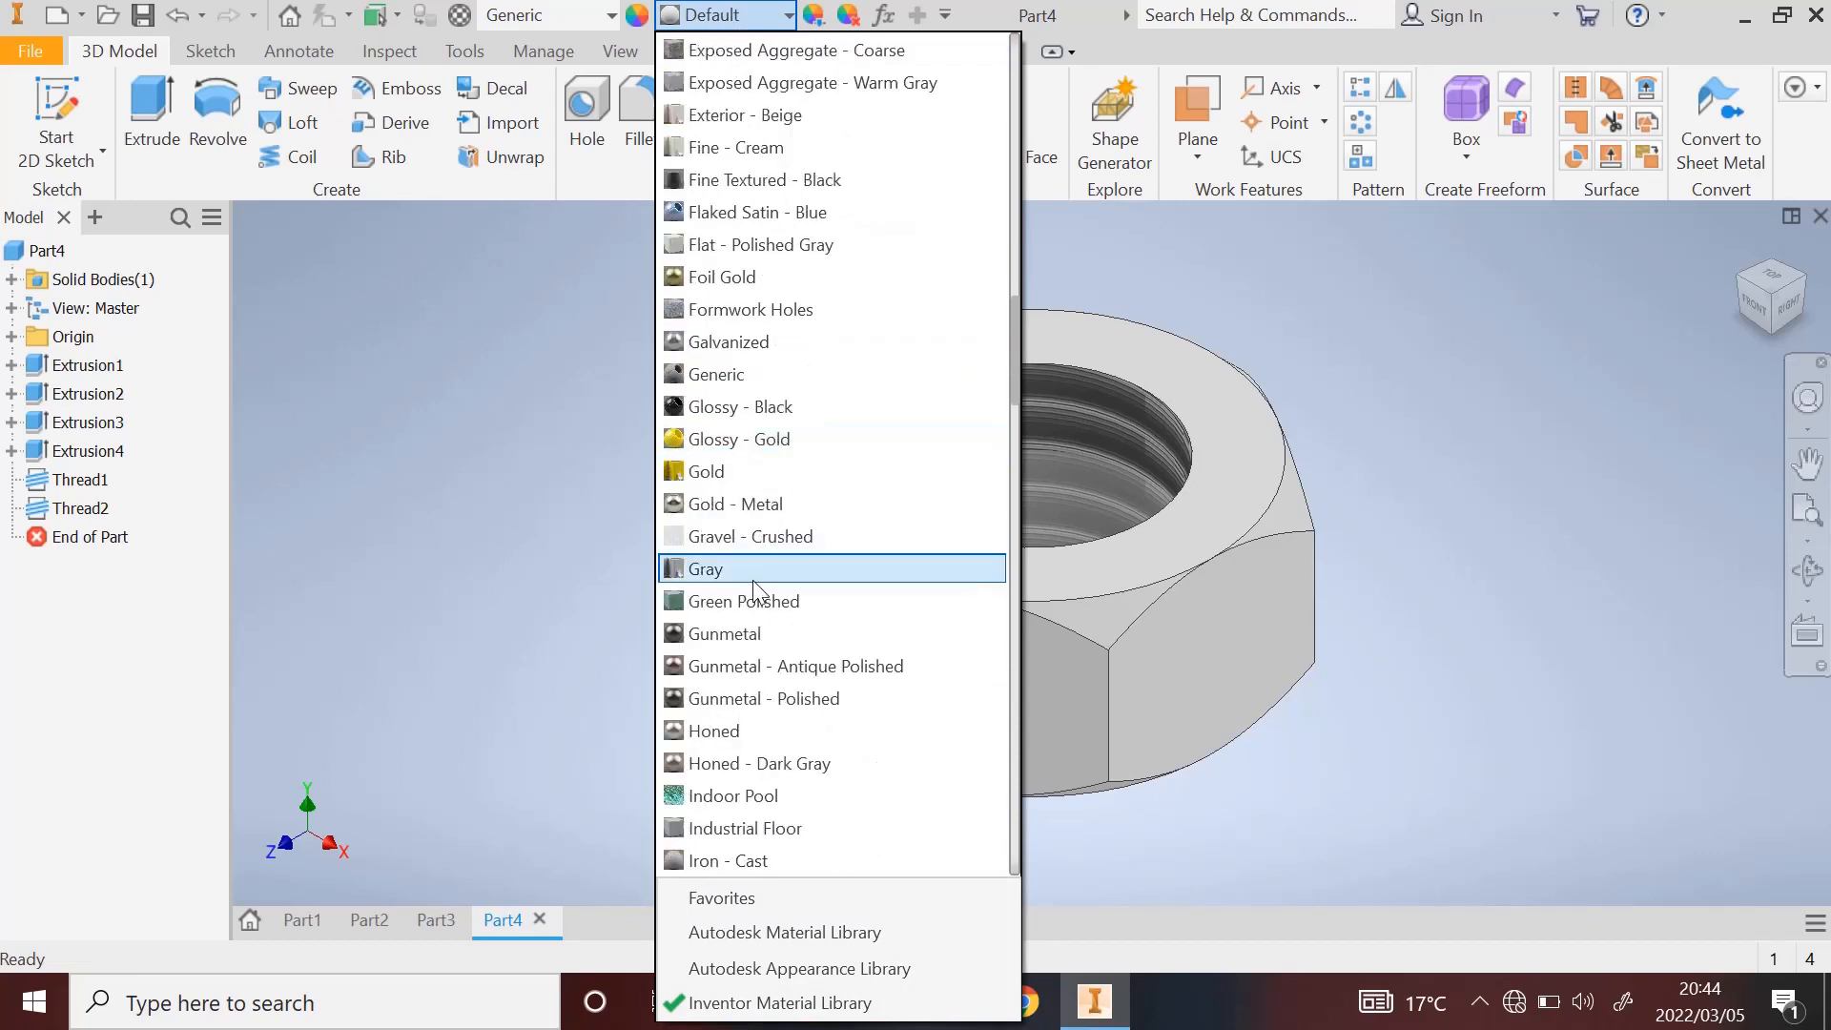
scroll(750, 570, down, 6)
scroll(750, 570, down, 12)
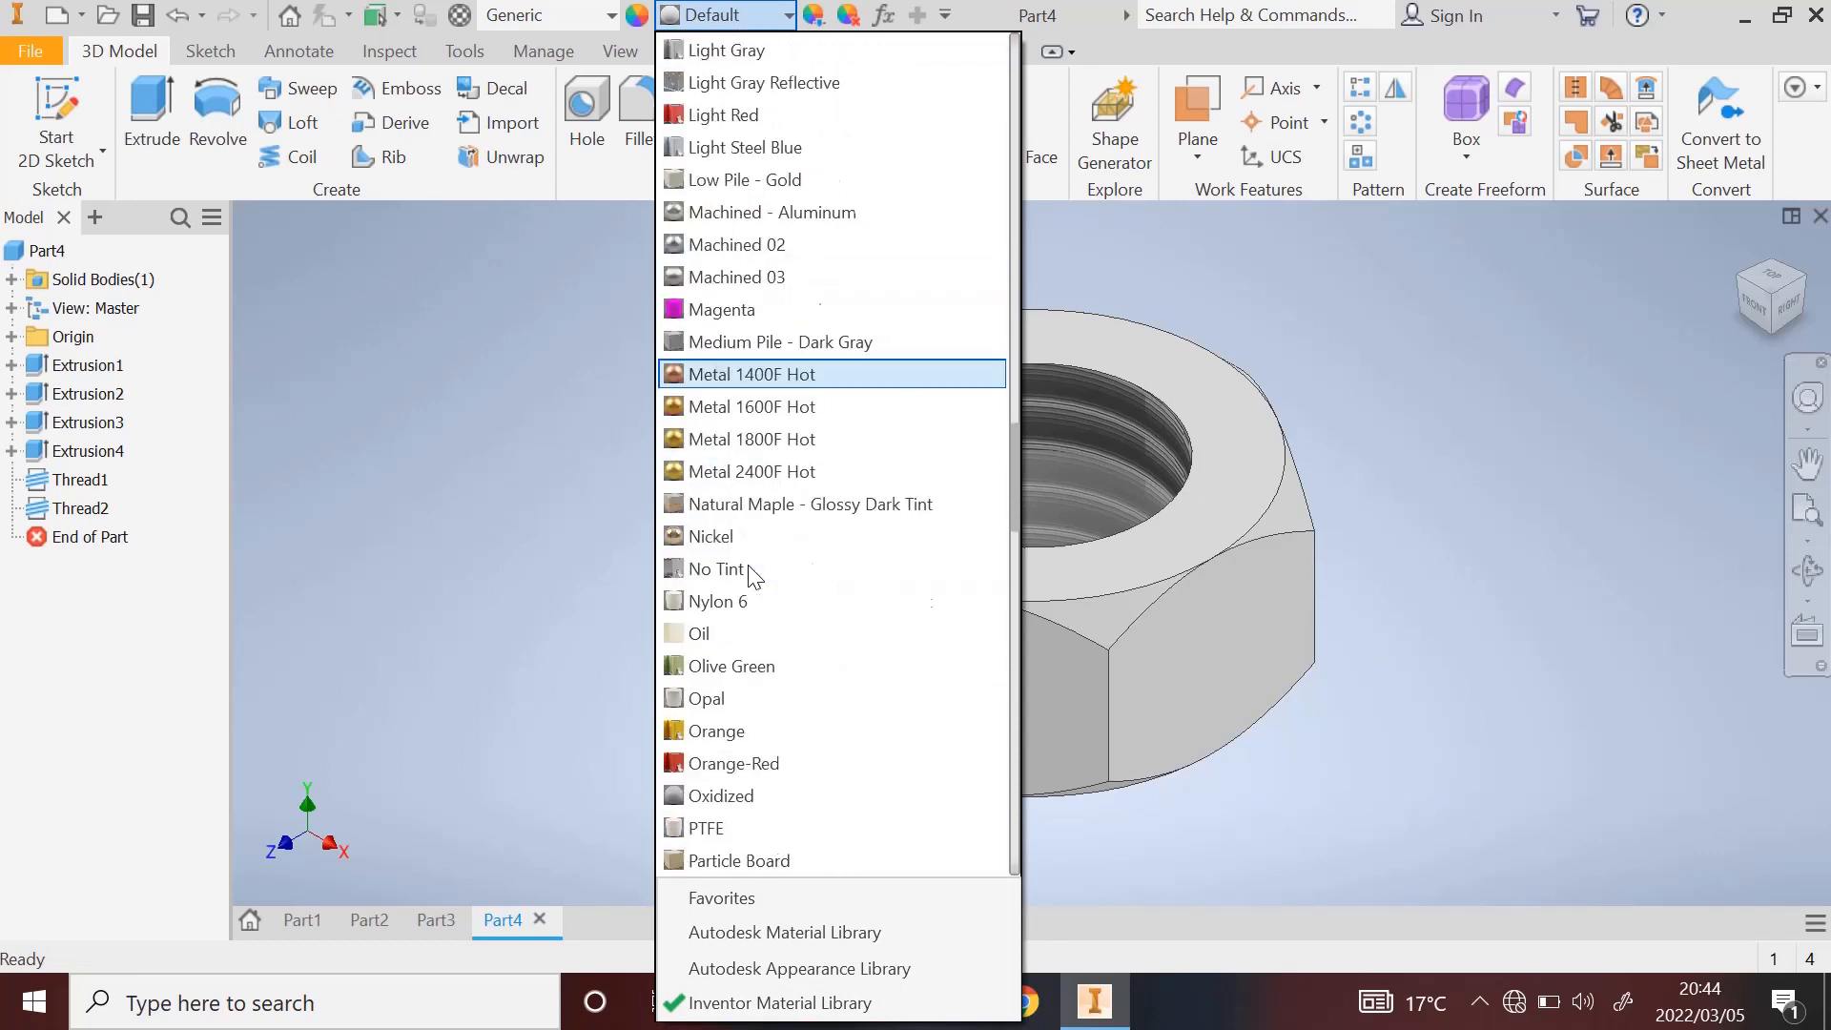
scroll(750, 571, down, 11)
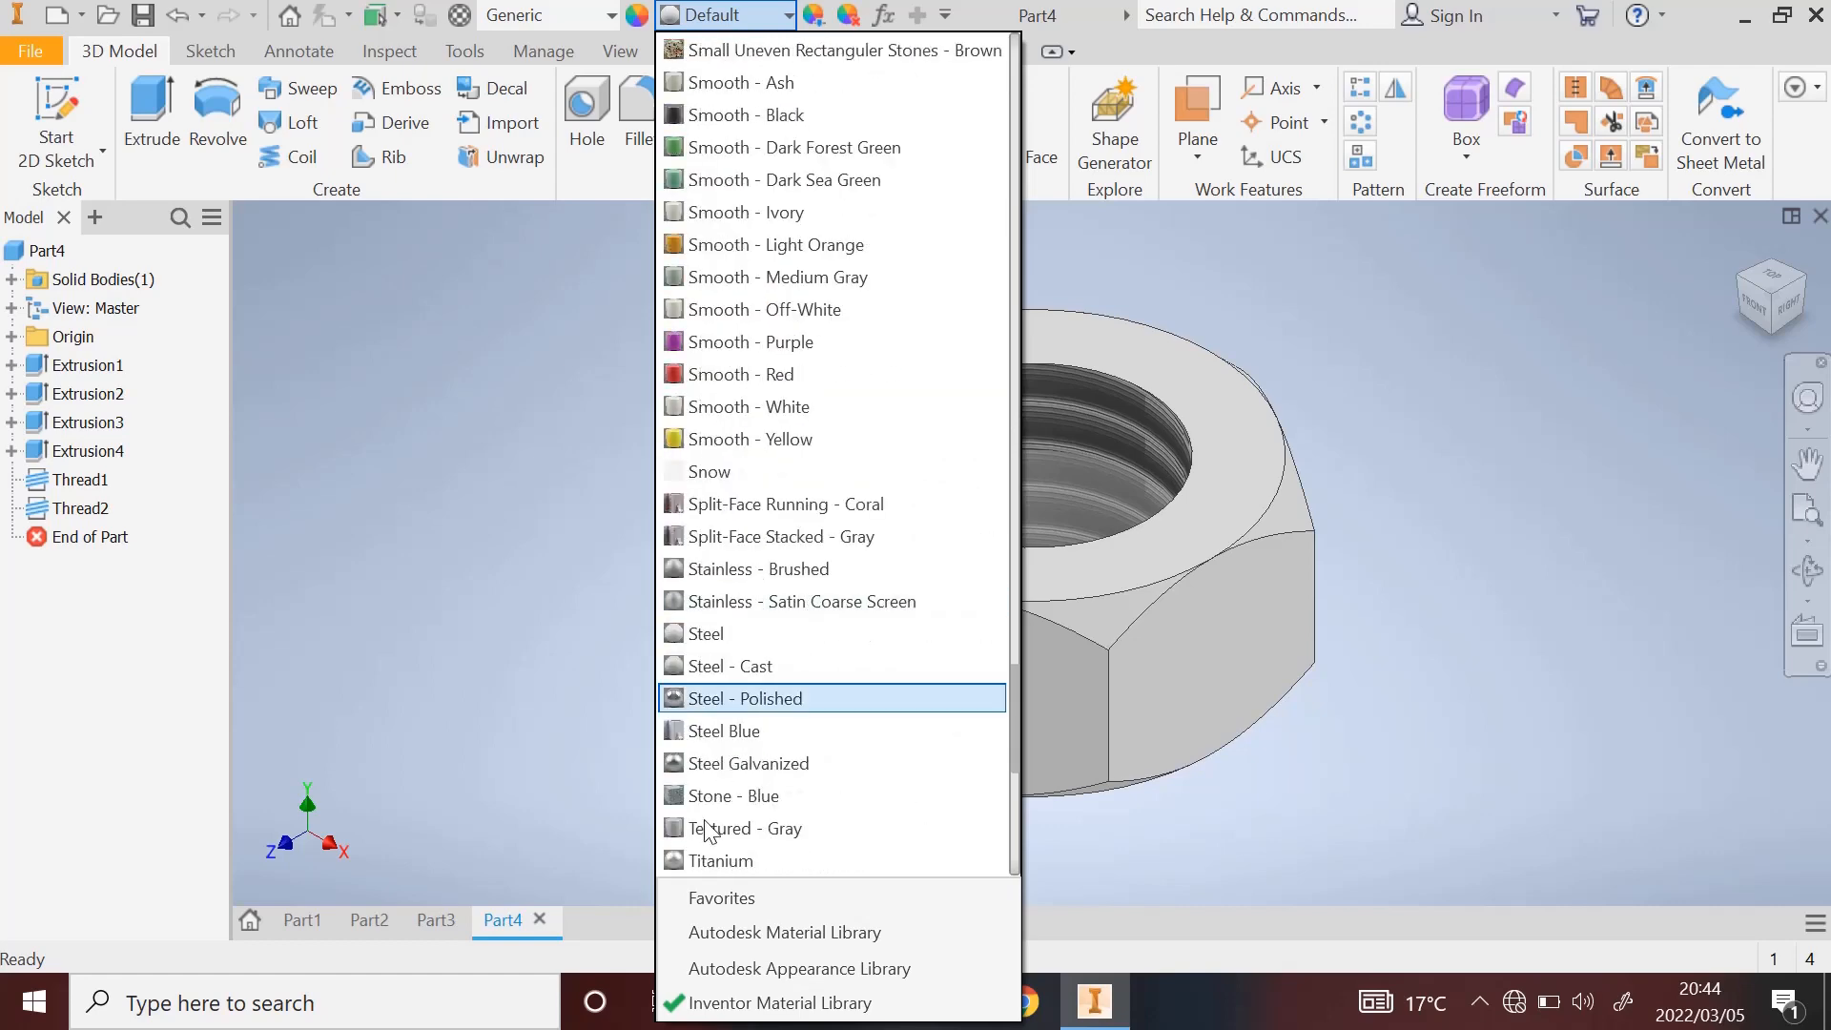
click(781, 633)
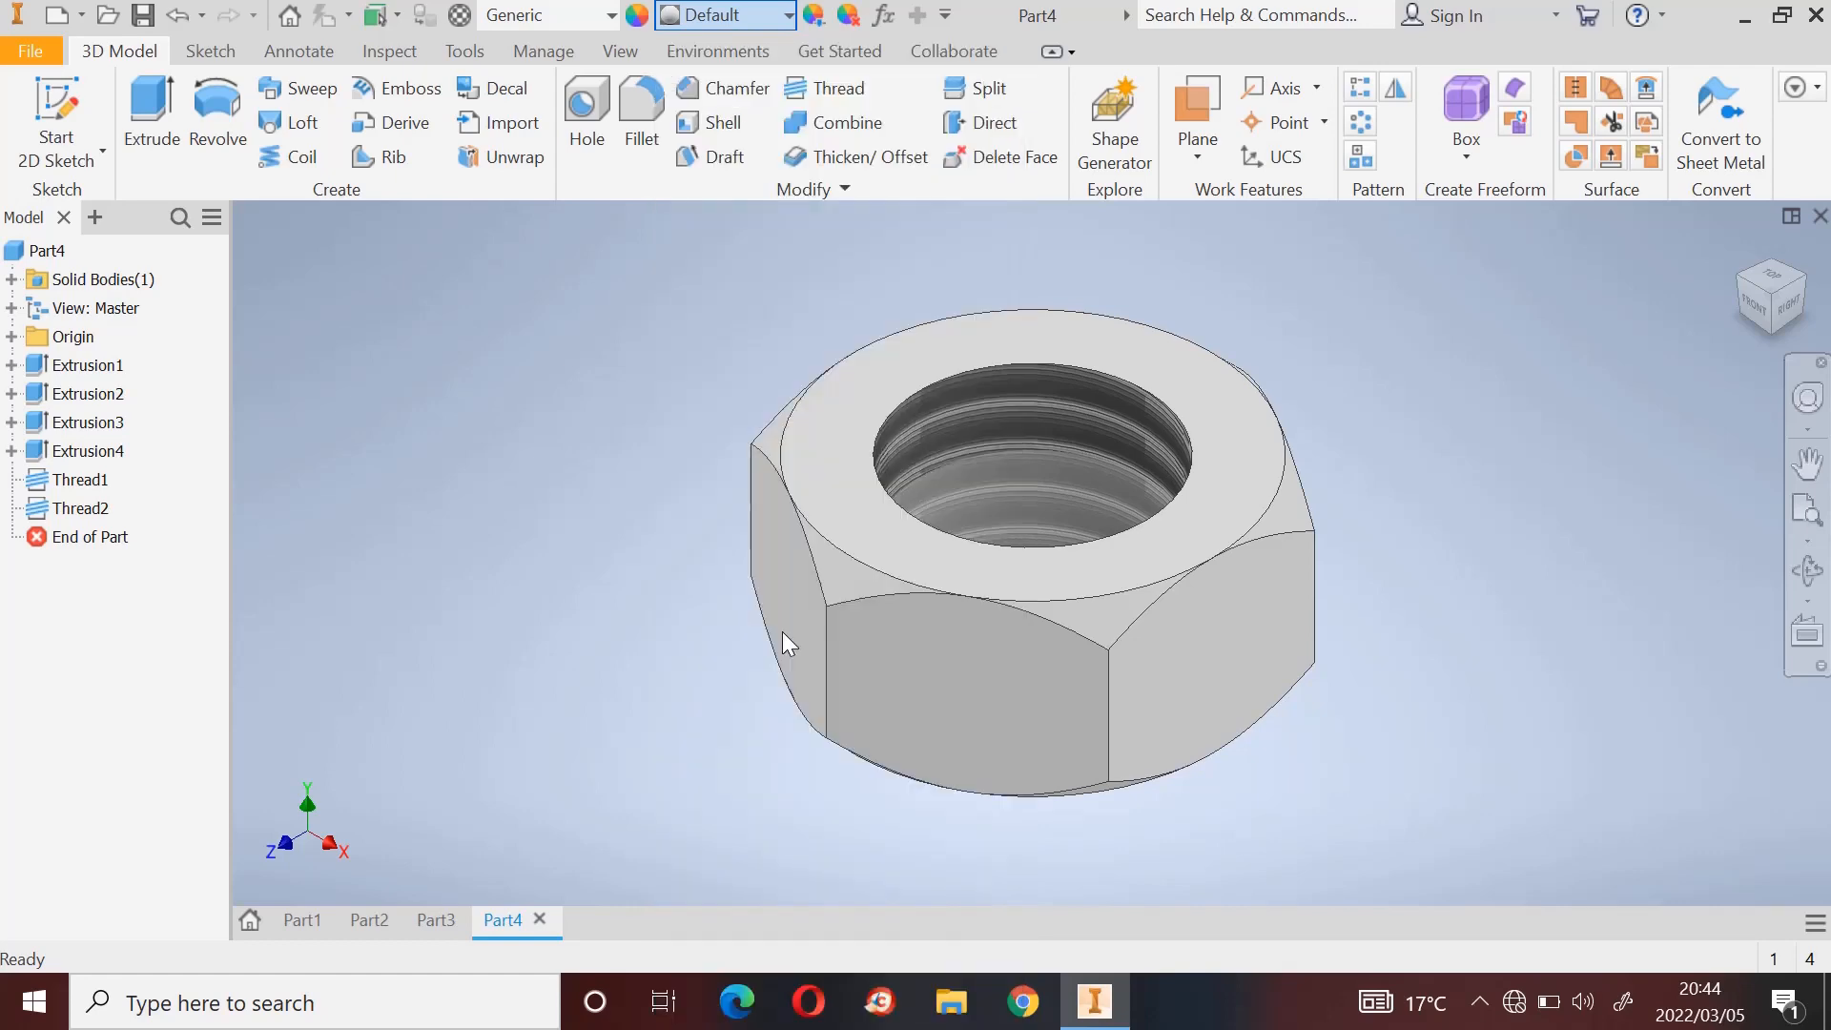